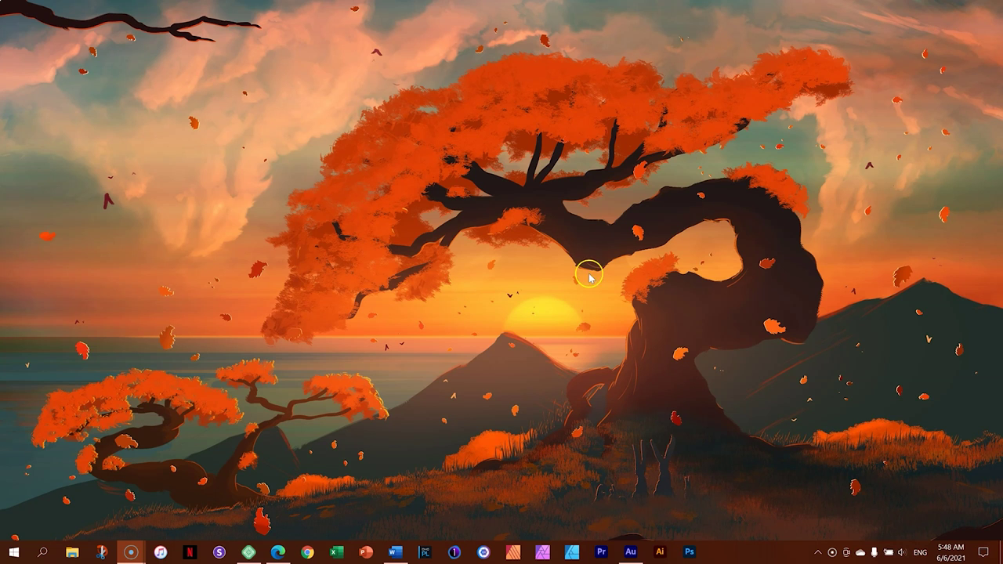
# Switch to Microsoft Edge, preview the finished Recon 02 demo page, examine its sections and close the preview
pyautogui.click(280, 555)
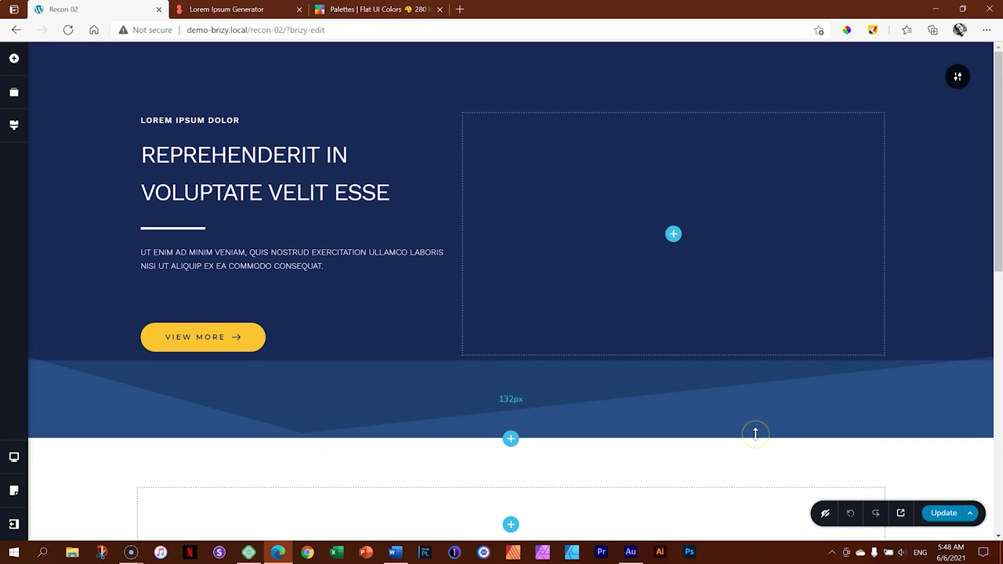
pyautogui.click(900, 513)
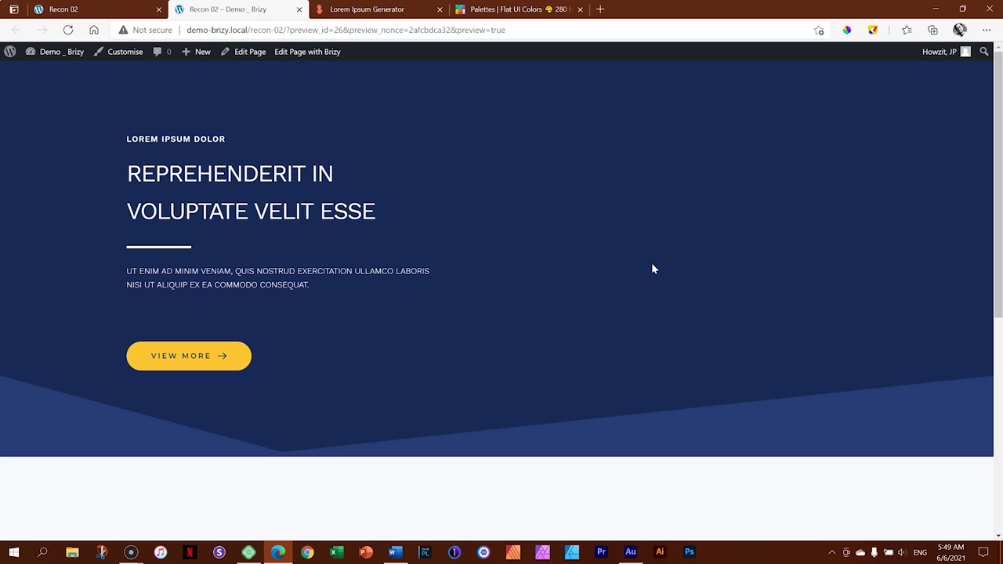
pyautogui.scroll(-5, 652, 266)
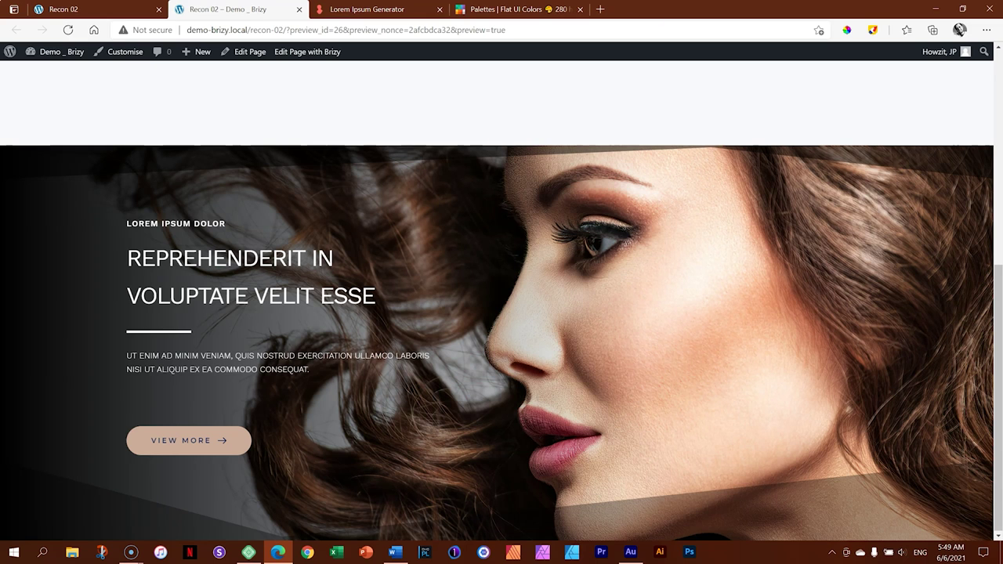
pyautogui.click(298, 10)
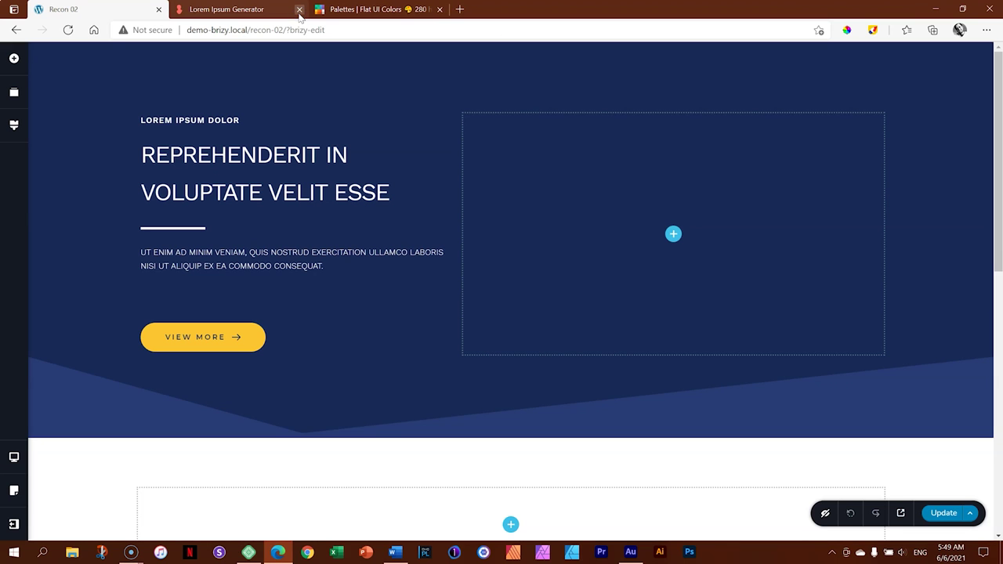
# Switch to Local and open the WordPress admin of the Recon _ Brizy site
pyautogui.click(248, 553)
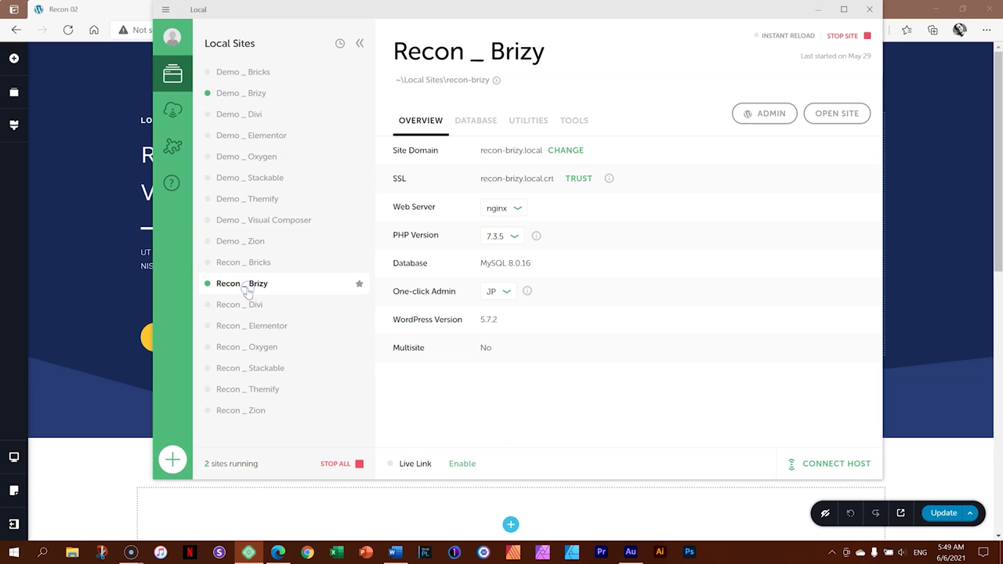
pyautogui.click(771, 115)
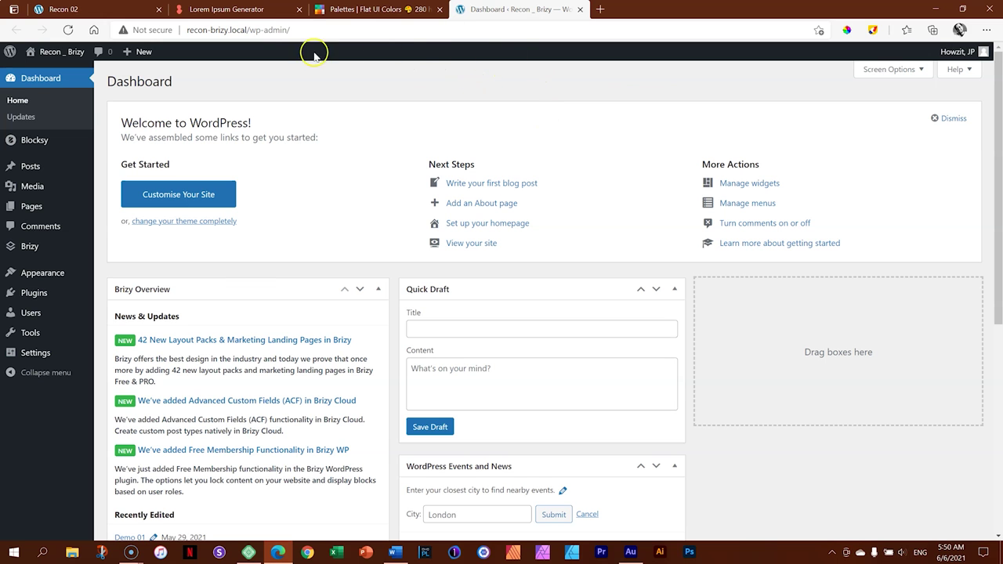
# Look through the generated placeholder paragraphs on the Lorem Ipsum Generator page
pyautogui.click(237, 11)
pyautogui.scroll(-3, 555, 187)
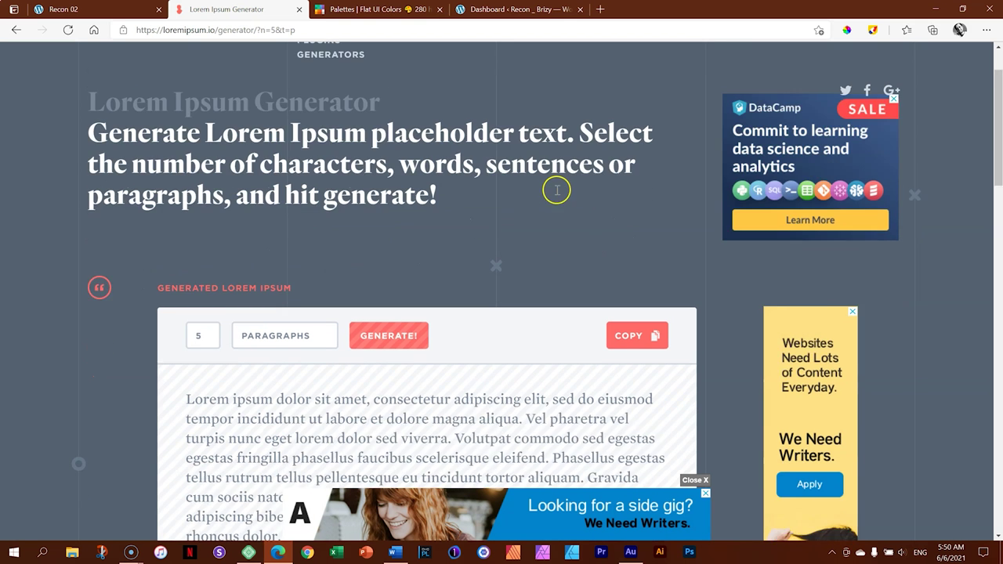
pyautogui.scroll(-10, 554, 187)
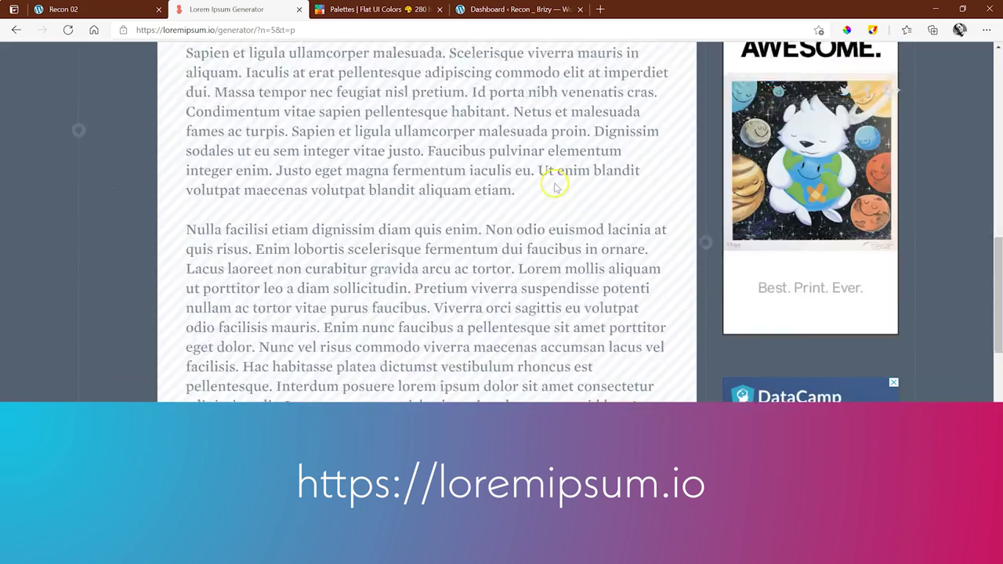
pyautogui.scroll(-3, 555, 184)
pyautogui.scroll(15, 556, 184)
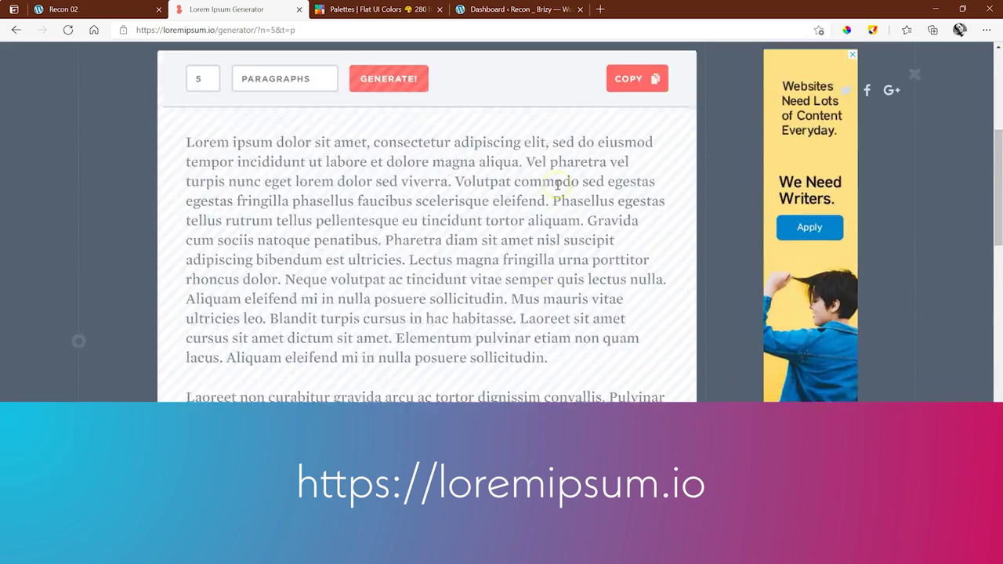
pyautogui.scroll(-6, 554, 186)
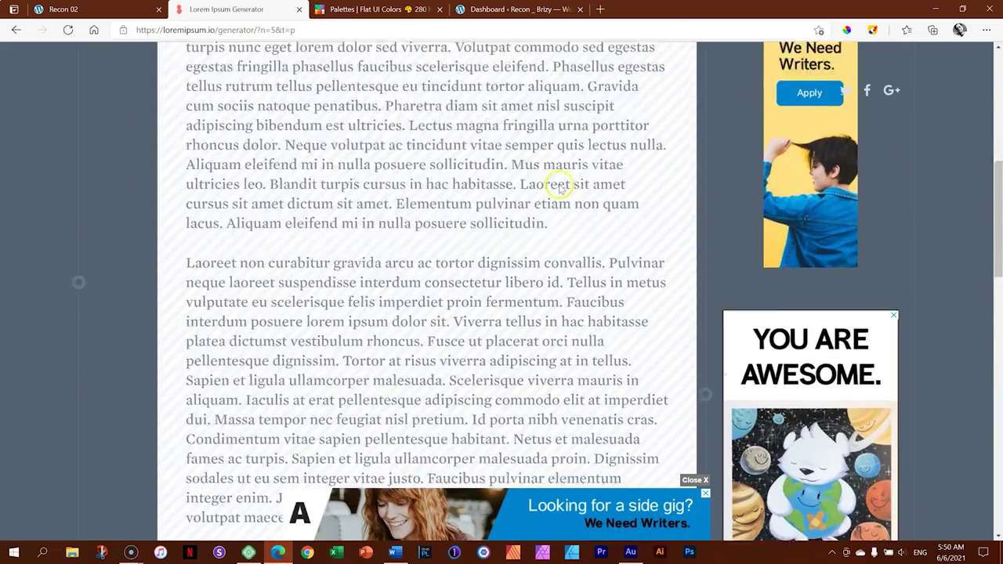
pyautogui.scroll(7, 556, 185)
# Browse the palettes on the Flat UI Colors site and open the British Palette
pyautogui.click(372, 9)
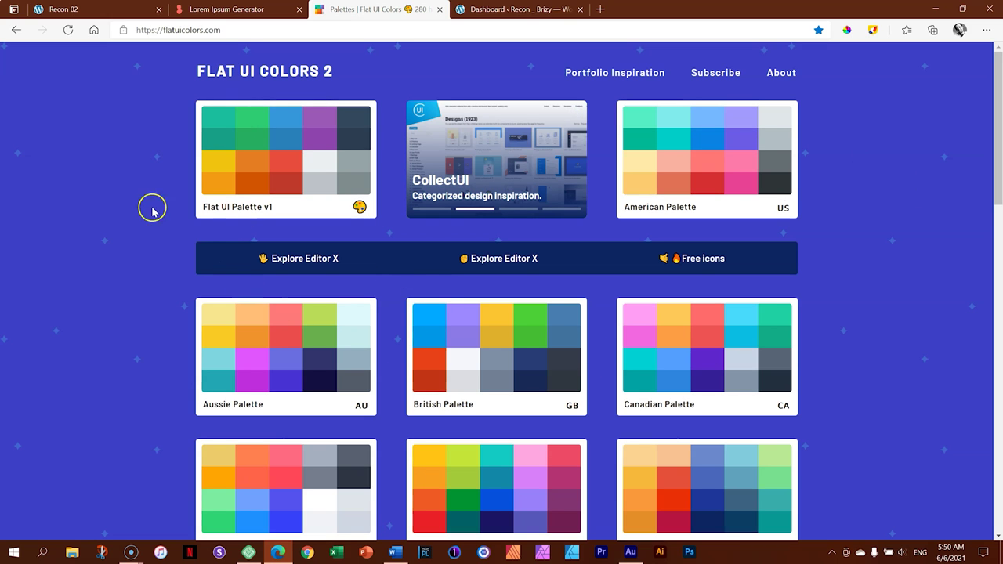
pyautogui.scroll(-5, 857, 285)
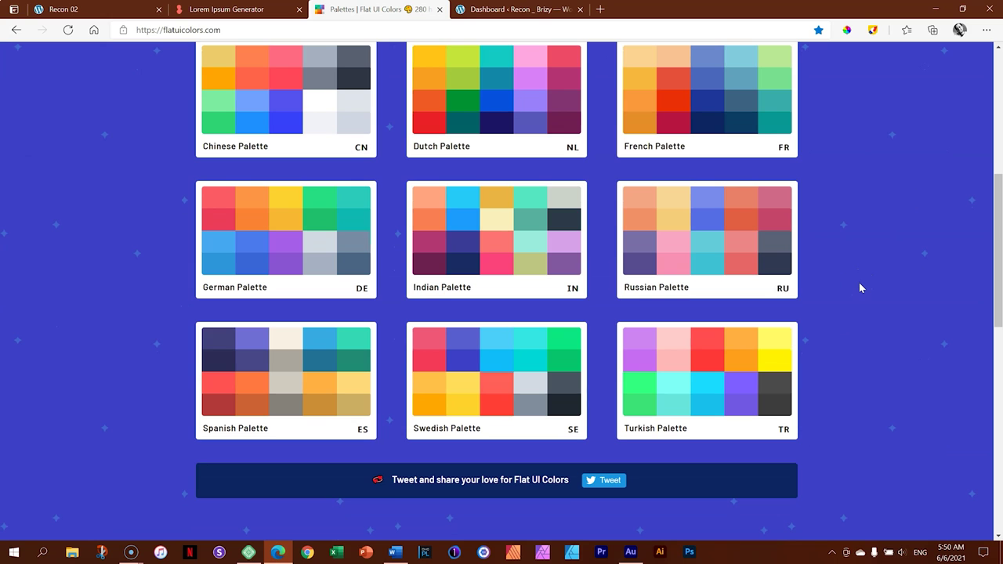
pyautogui.scroll(3, 887, 306)
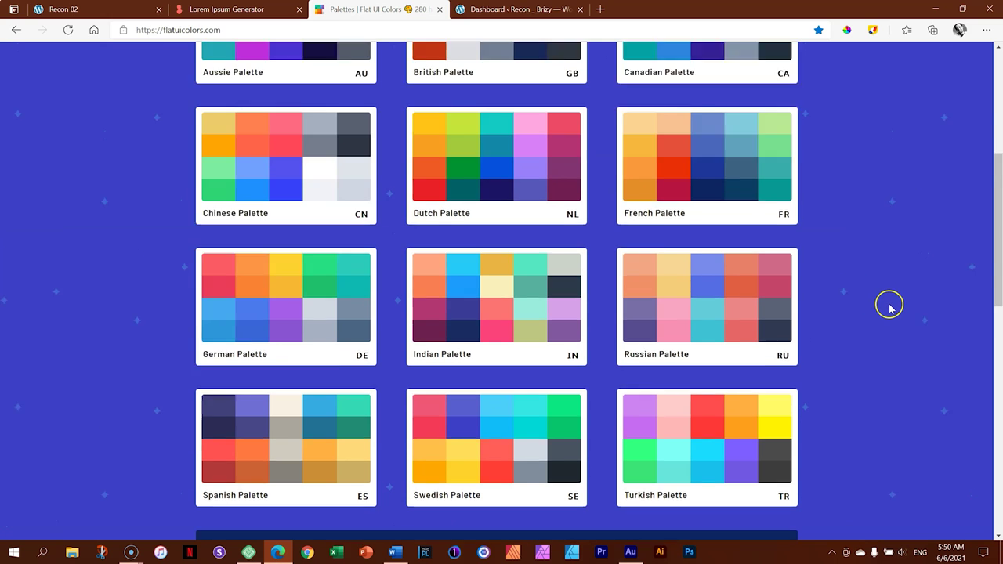
pyautogui.click(533, 162)
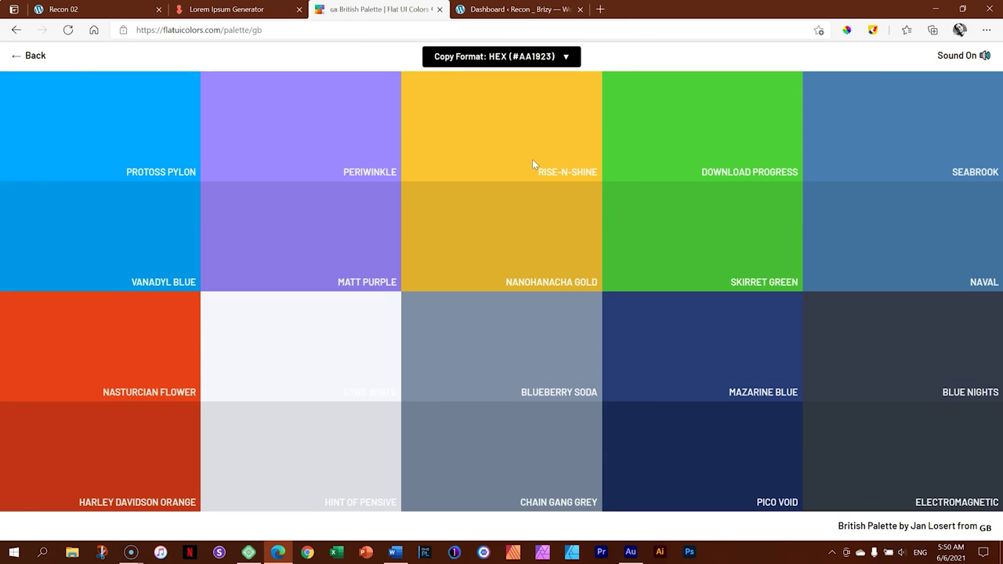
pyautogui.click(815, 239)
# Return to the Recon _ Brizy dashboard and check the installed plugins, including Brizy and Brizy Pro
pyautogui.click(517, 8)
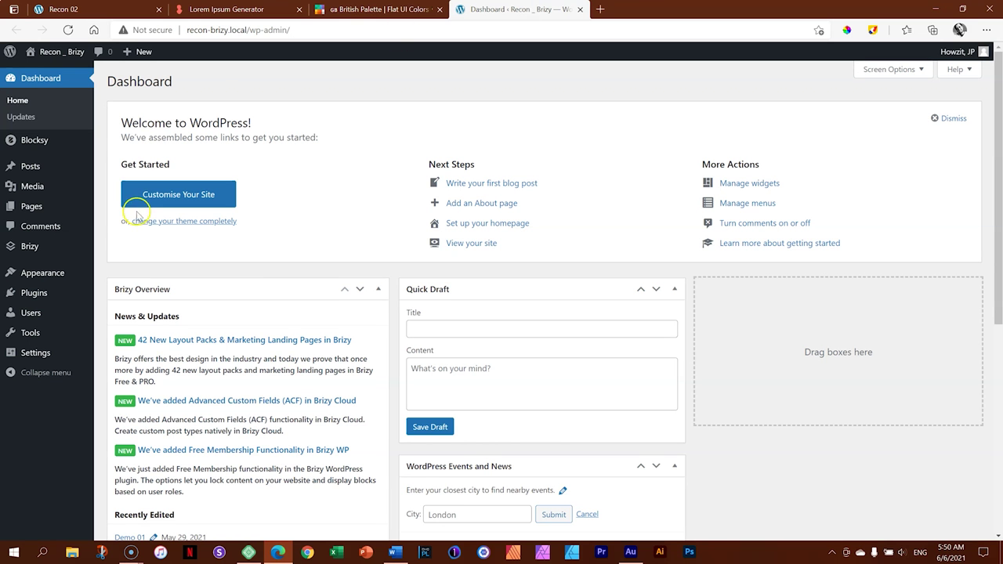
pyautogui.moveTo(44, 292)
pyautogui.click(122, 299)
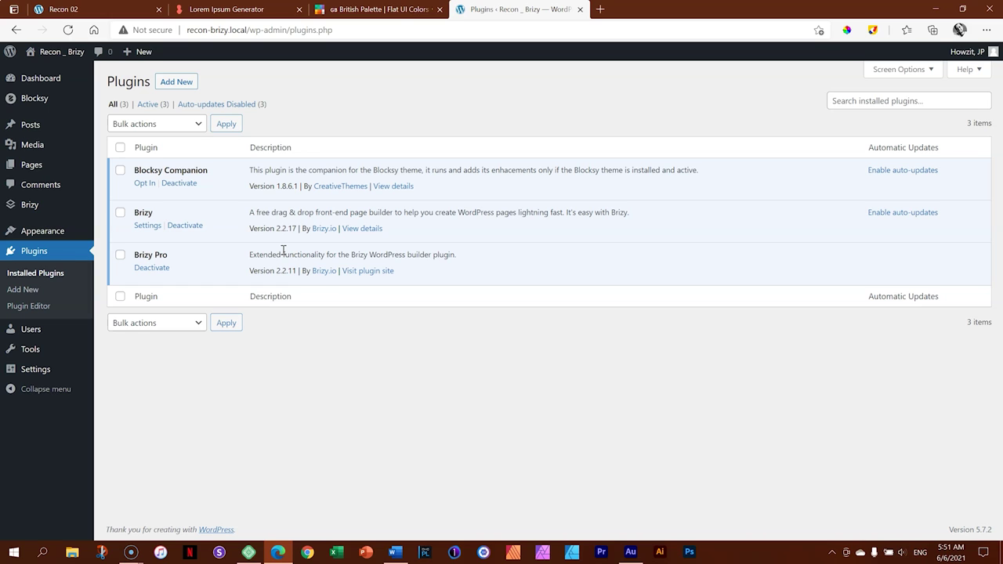
pyautogui.moveTo(248, 230); pyautogui.dragTo(274, 228)
pyautogui.click(265, 270)
pyautogui.click(295, 282)
# Create a new WordPress page titled Recon 02 and publish it
pyautogui.moveTo(54, 171)
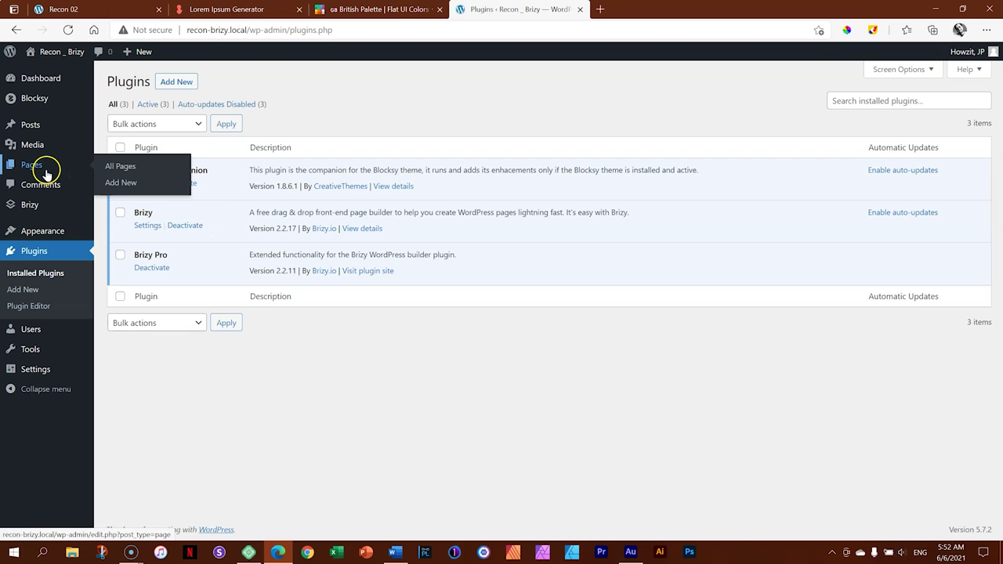
pyautogui.click(128, 185)
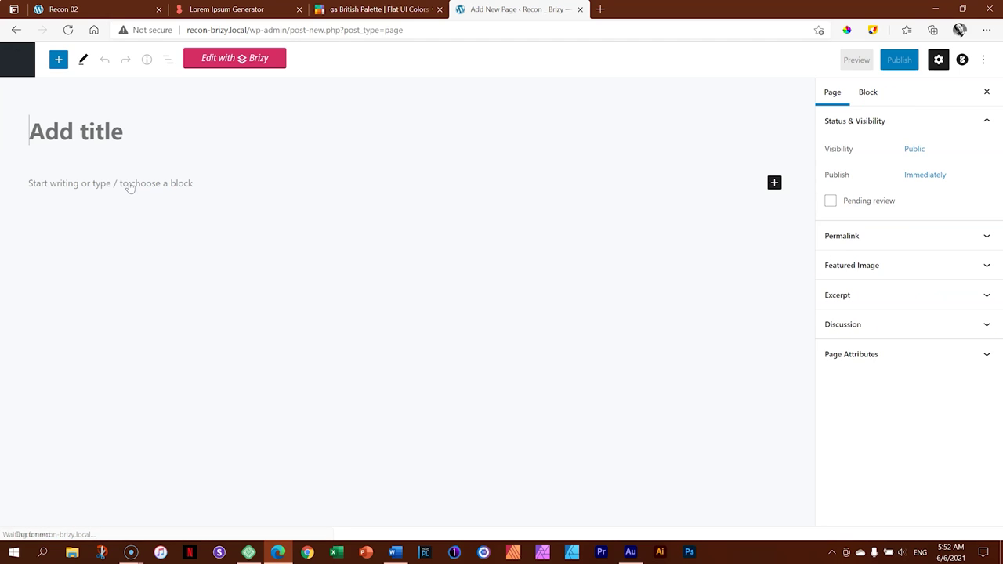
pyautogui.click(115, 116)
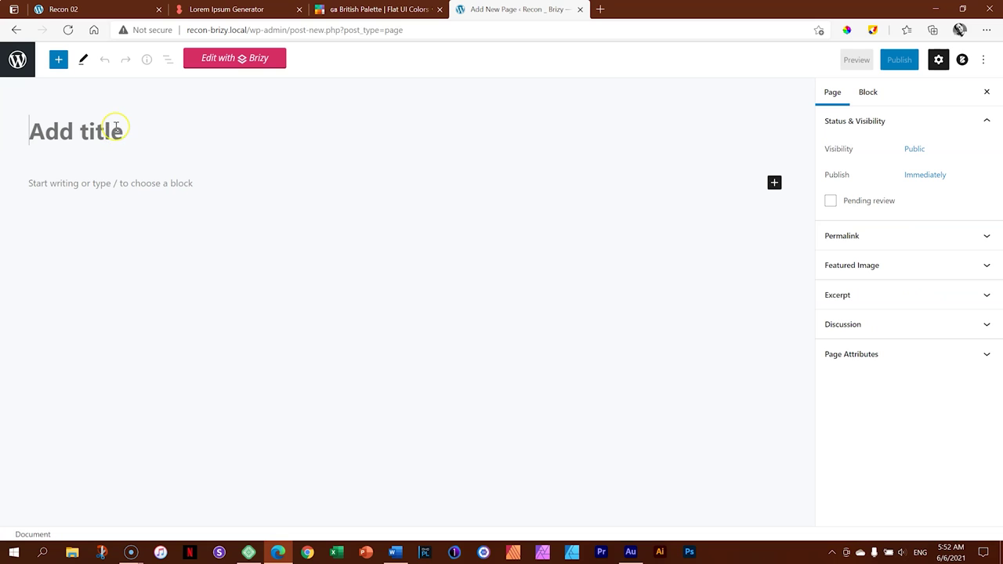
pyautogui.write('Recon 02')
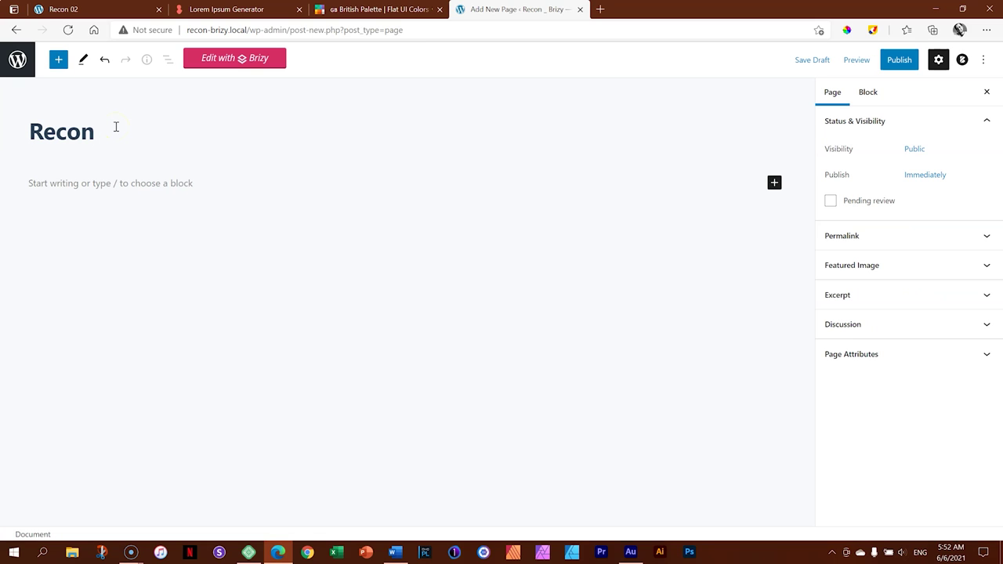
pyautogui.click(894, 61)
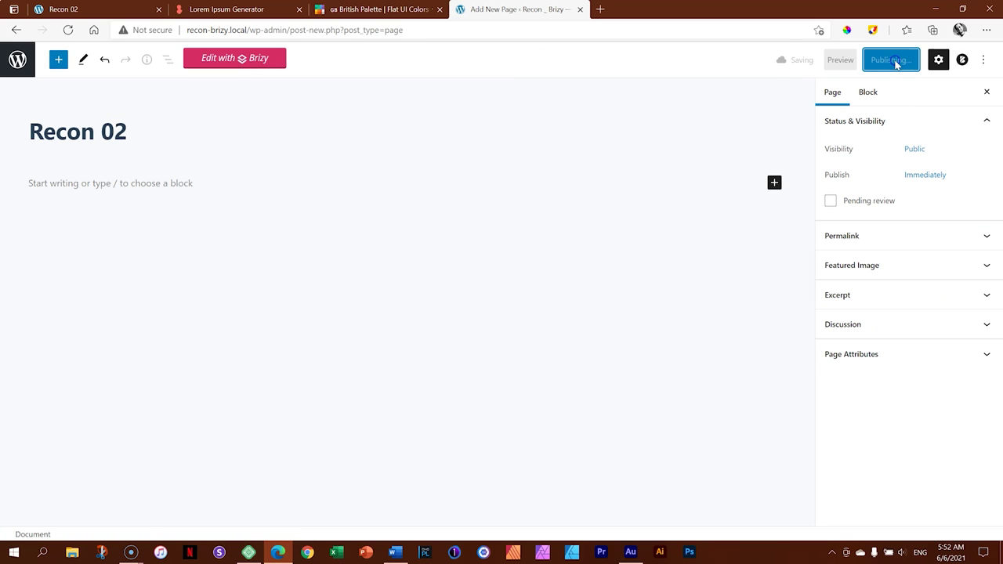
# Open the Recon 02 page in the Brizy editor and add a blank block of your own
pyautogui.click(226, 64)
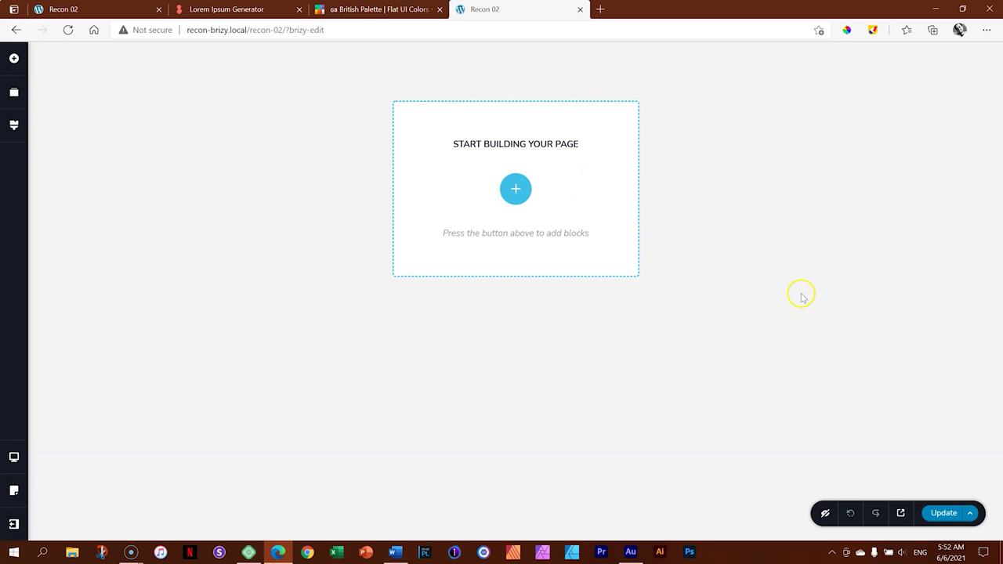
pyautogui.click(525, 192)
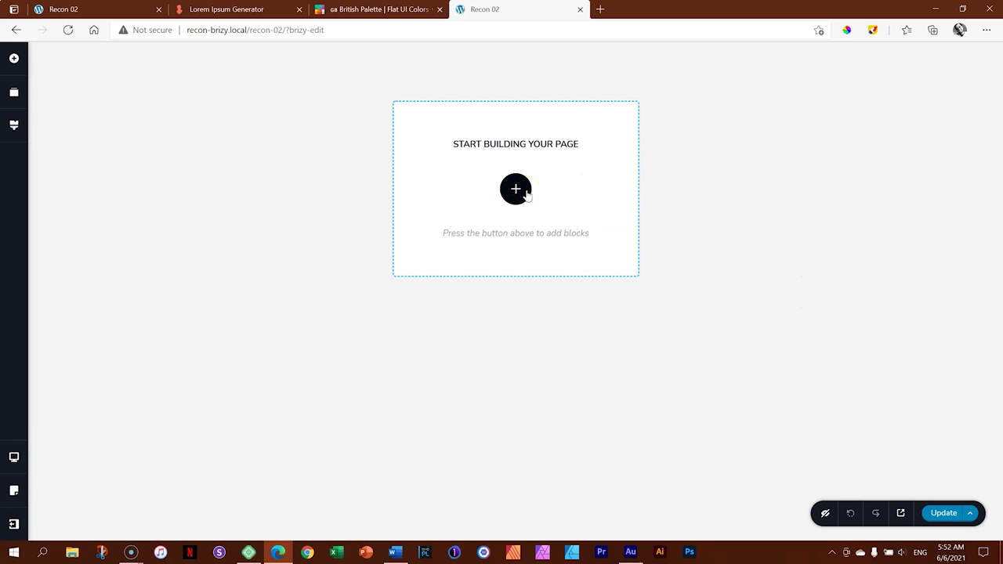
pyautogui.click(515, 188)
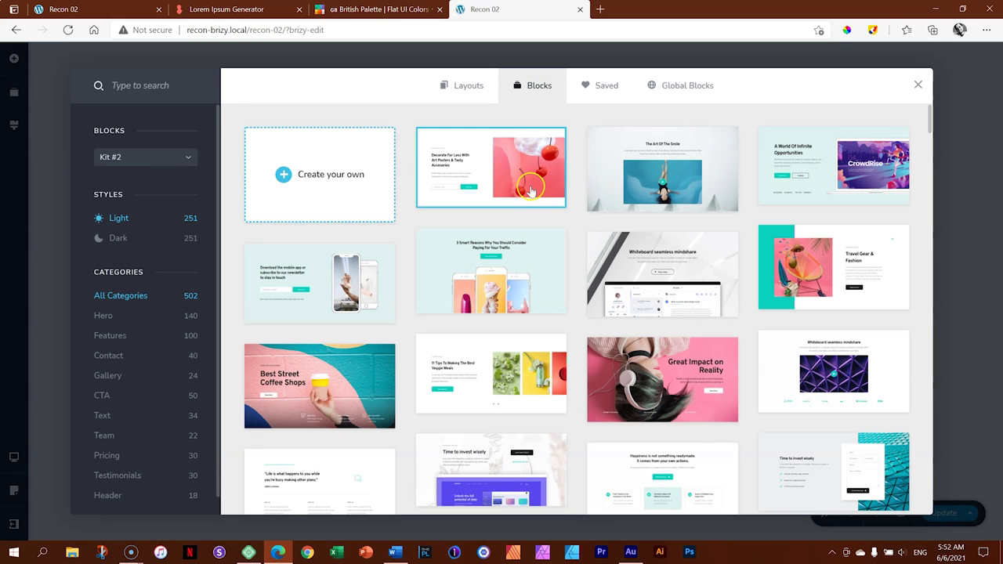
pyautogui.click(345, 177)
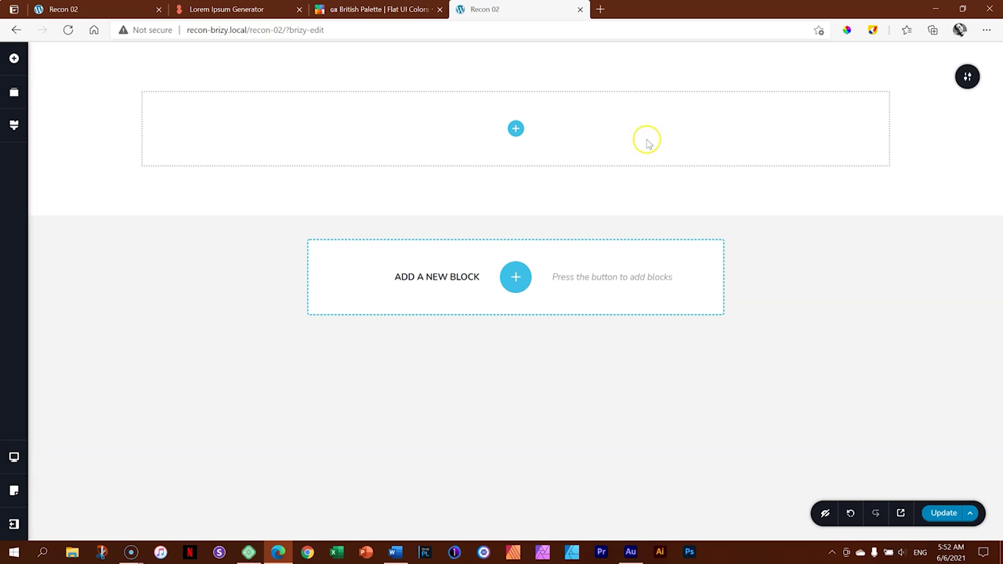
# In the British Palette, set the copy format to HEX (AA1923) without the hash and copy the Pico Void colour
pyautogui.click(380, 11)
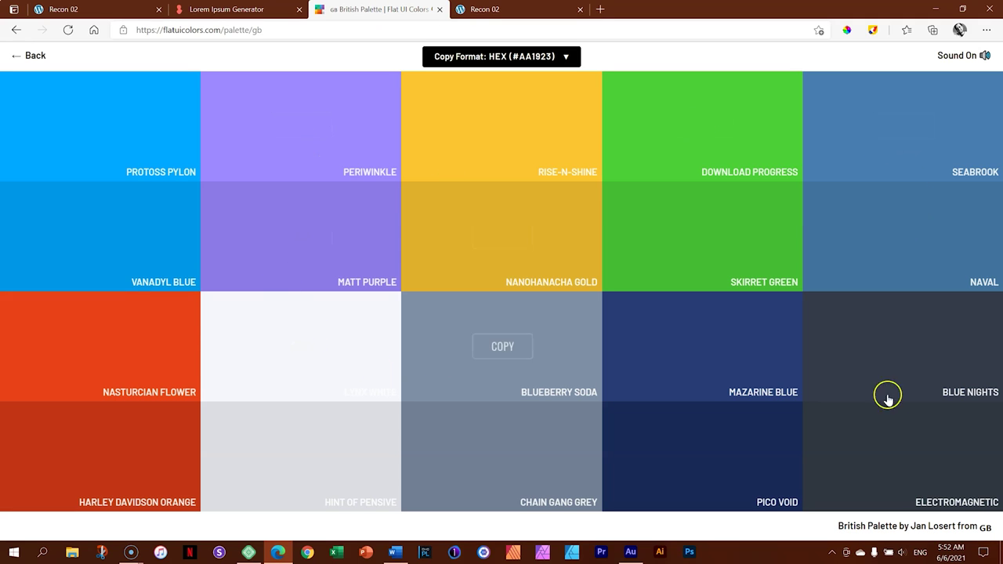
pyautogui.click(567, 59)
pyautogui.click(507, 100)
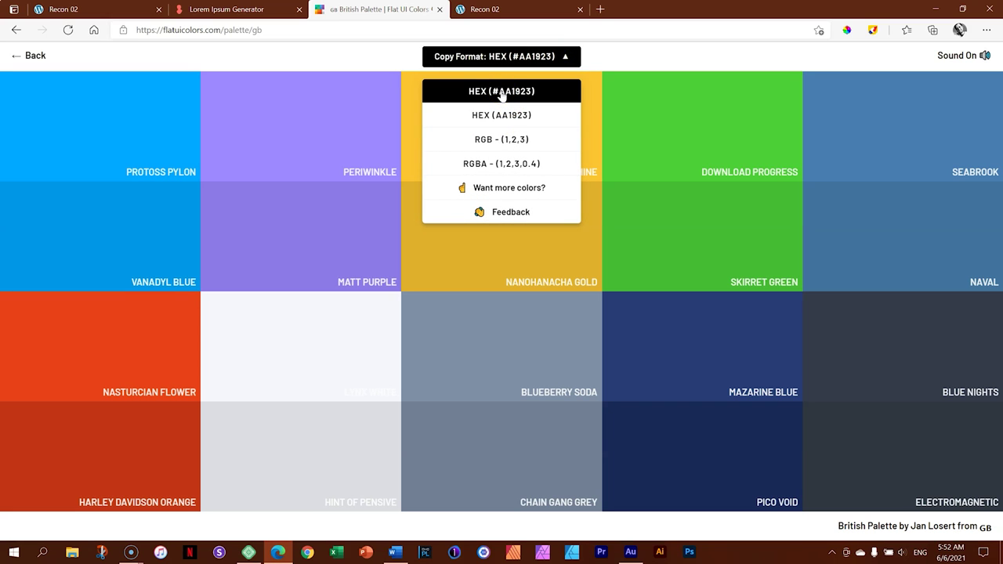
pyautogui.click(527, 111)
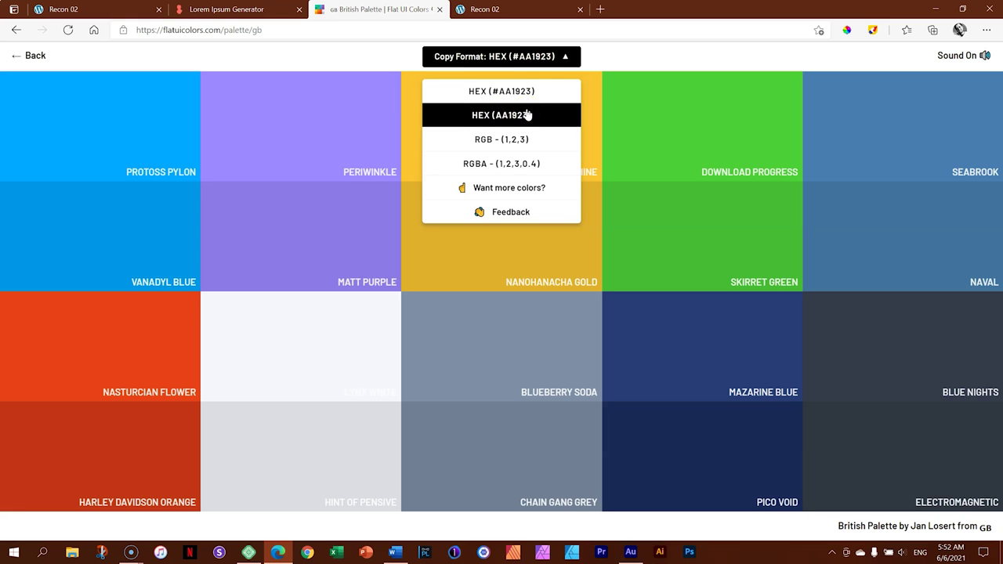
pyautogui.click(535, 63)
pyautogui.click(503, 92)
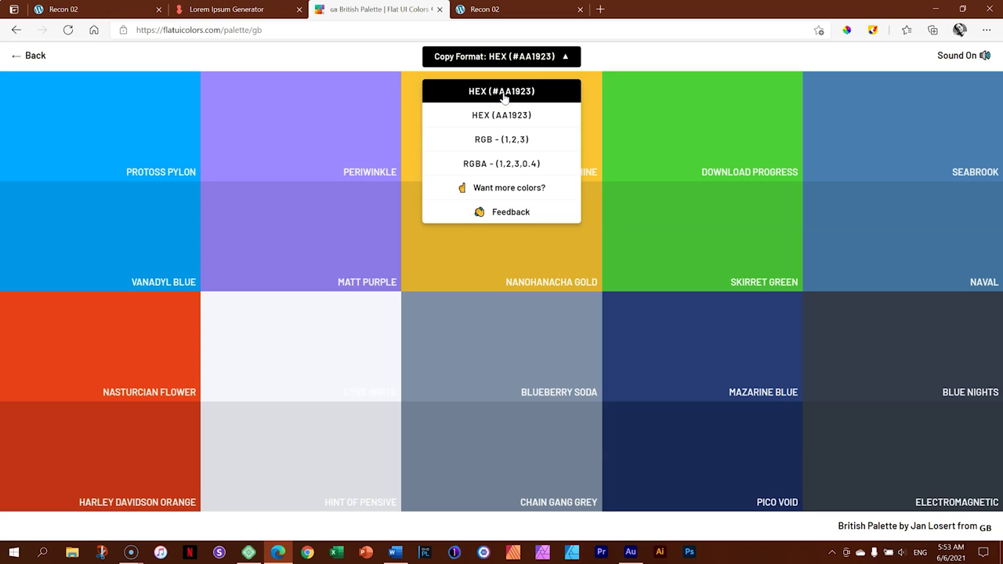
pyautogui.click(514, 117)
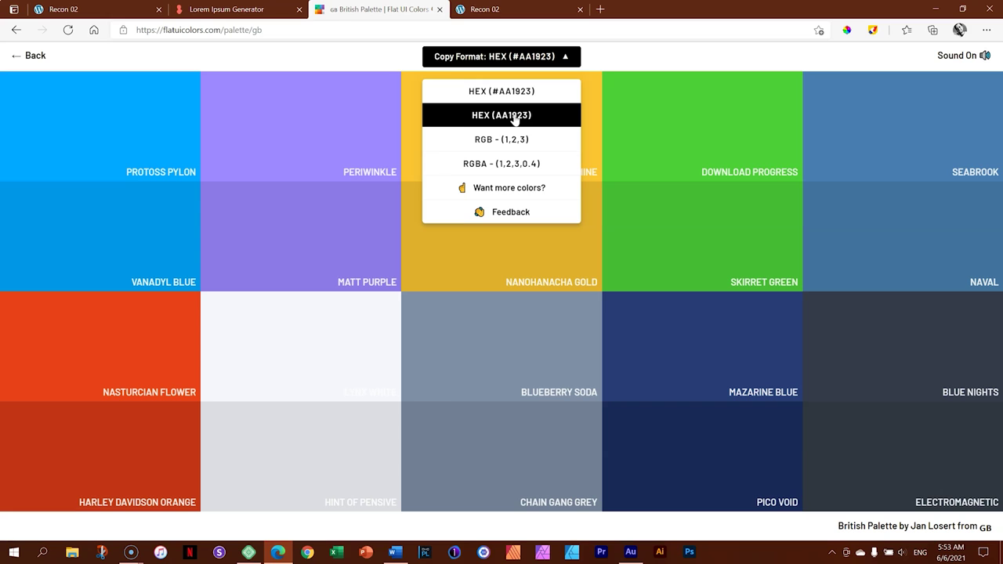
pyautogui.click(515, 118)
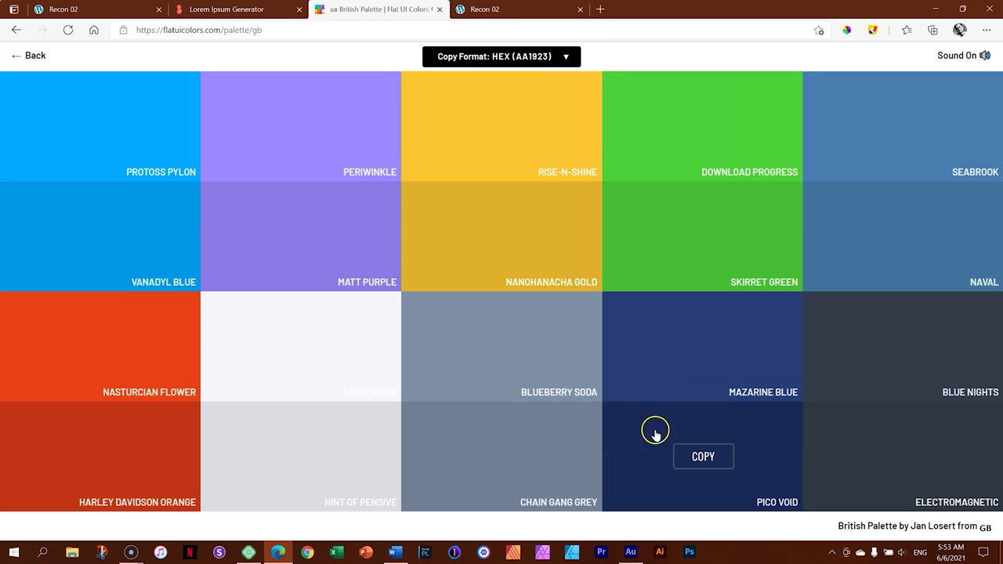
pyautogui.click(713, 459)
# Set the block's solid background overlay to the copied Pico Void colour, #192A56
pyautogui.click(492, 10)
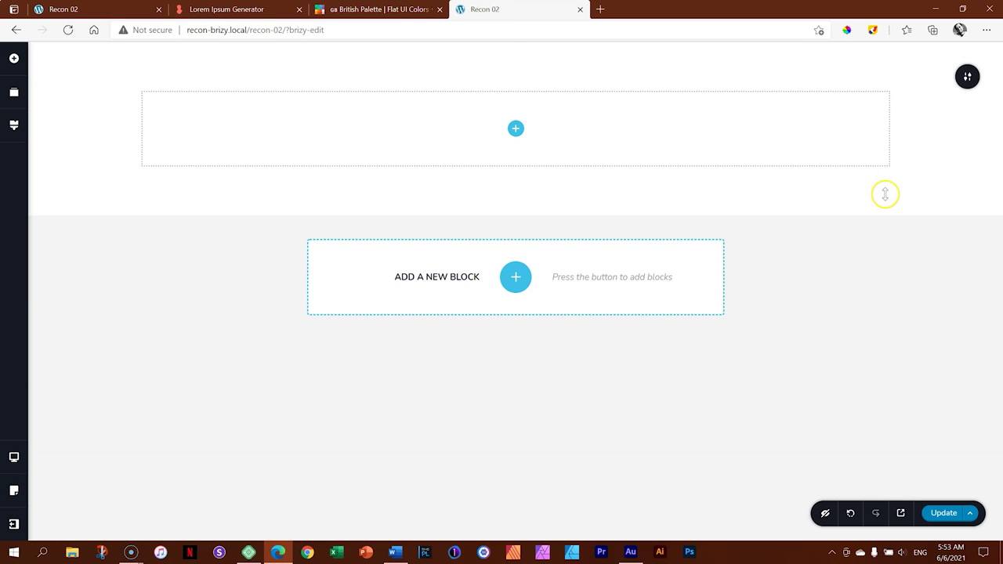
pyautogui.click(966, 78)
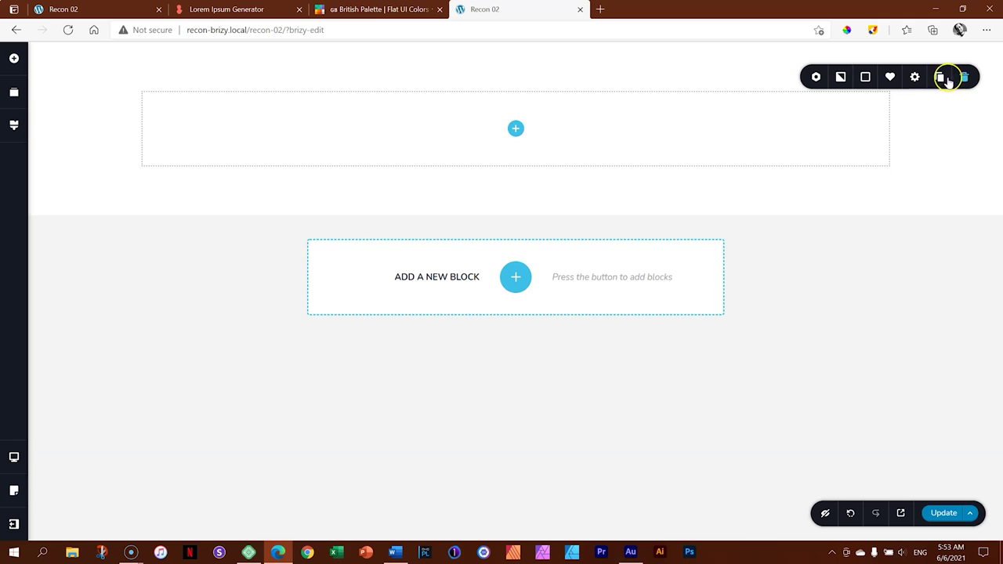
pyautogui.click(866, 78)
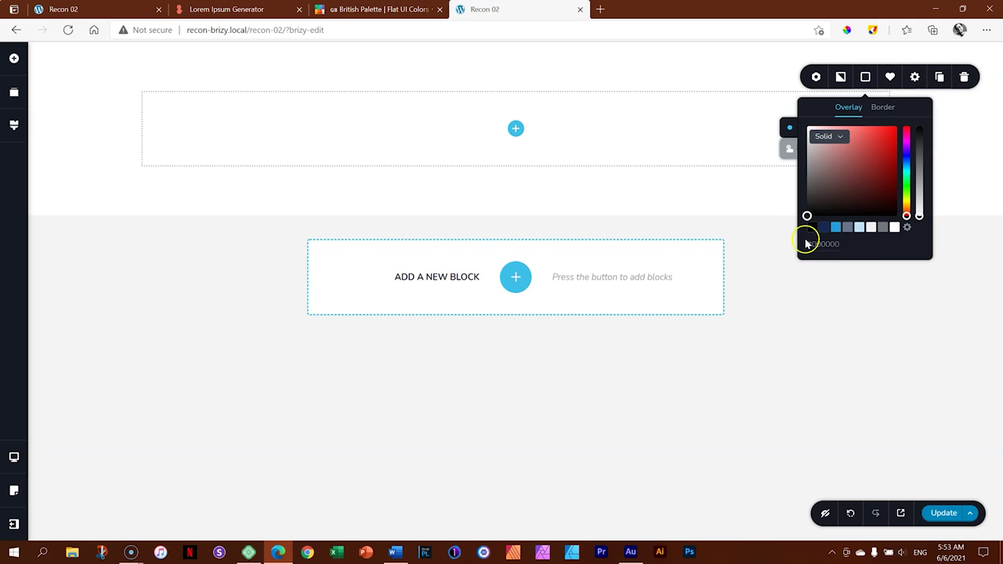
pyautogui.moveTo(810, 244); pyautogui.dragTo(828, 245)
pyautogui.click(831, 244)
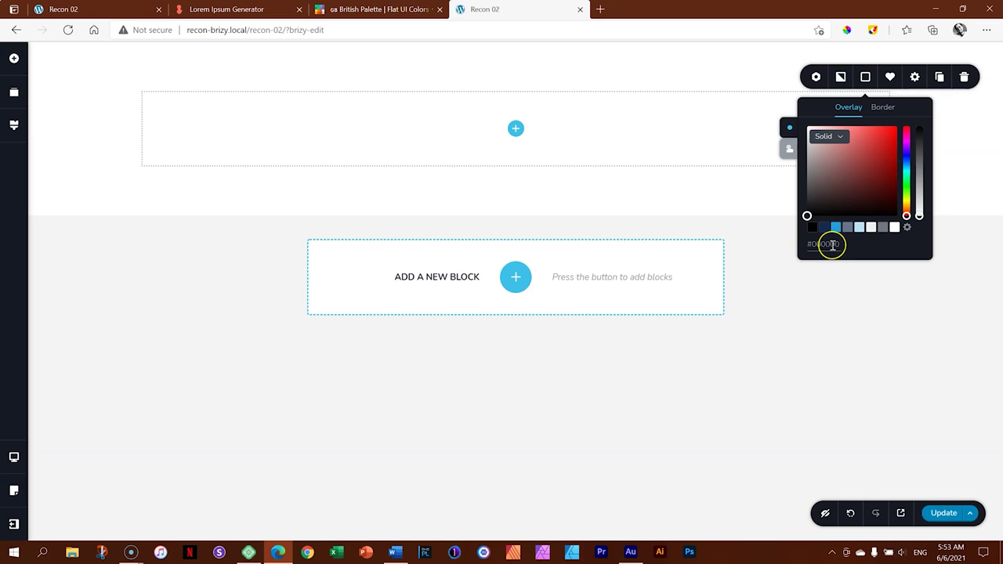
pyautogui.doubleClick(832, 245)
pyautogui.moveTo(832, 245)
pyautogui.mouseDown()
pyautogui.moveTo(812, 243)
pyautogui.moveTo(837, 242)
pyautogui.moveTo(825, 247)
pyautogui.mouseUp()
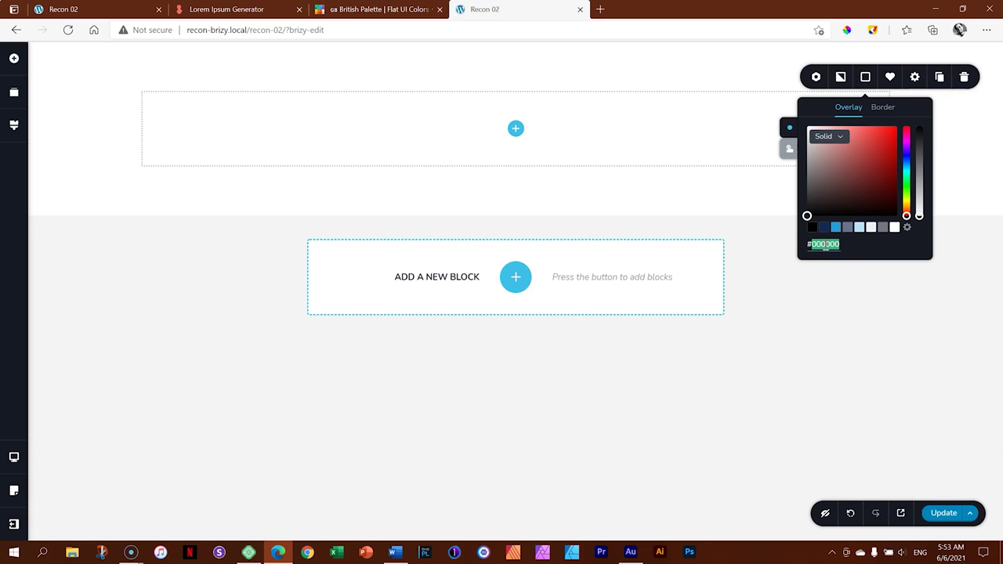
pyautogui.tripleClick(825, 246)
pyautogui.moveTo(827, 245); pyautogui.dragTo(834, 244)
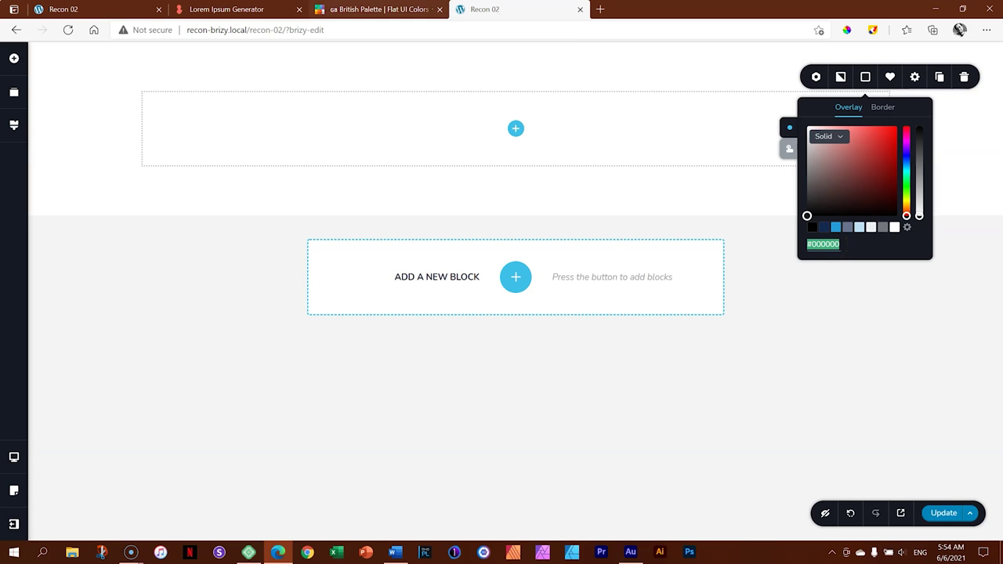
pyautogui.click(372, 9)
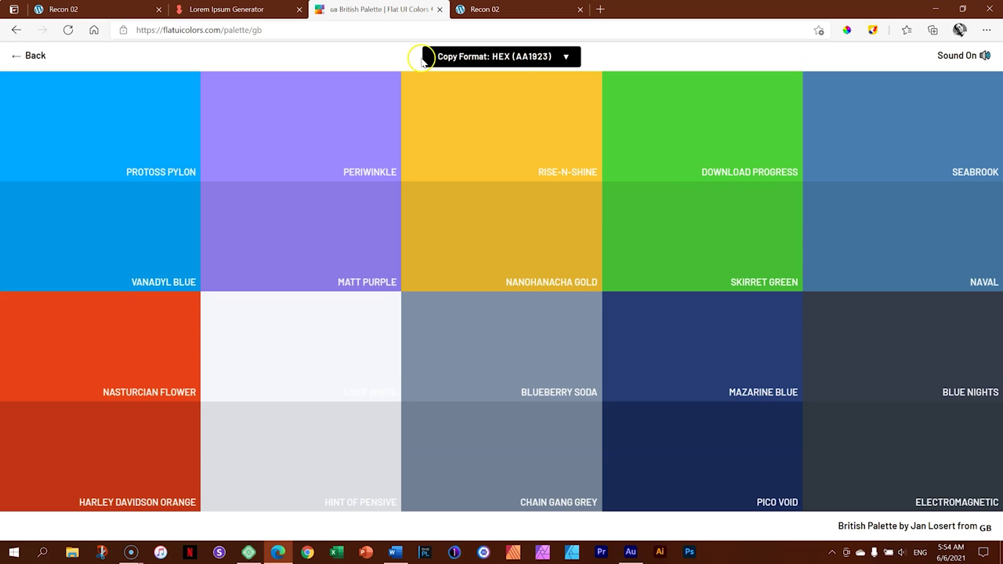
pyautogui.click(513, 10)
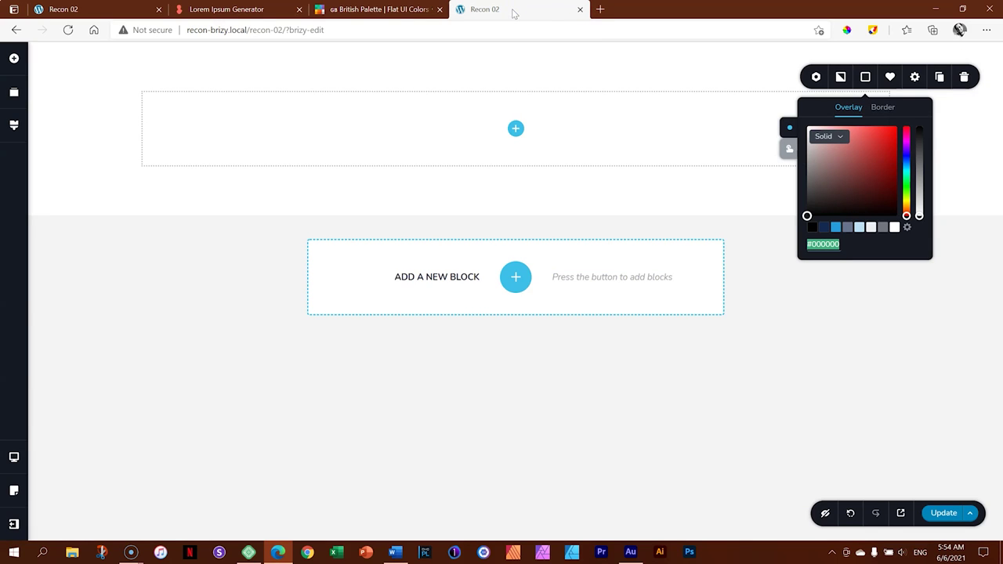
pyautogui.click(874, 253)
pyautogui.doubleClick(838, 247)
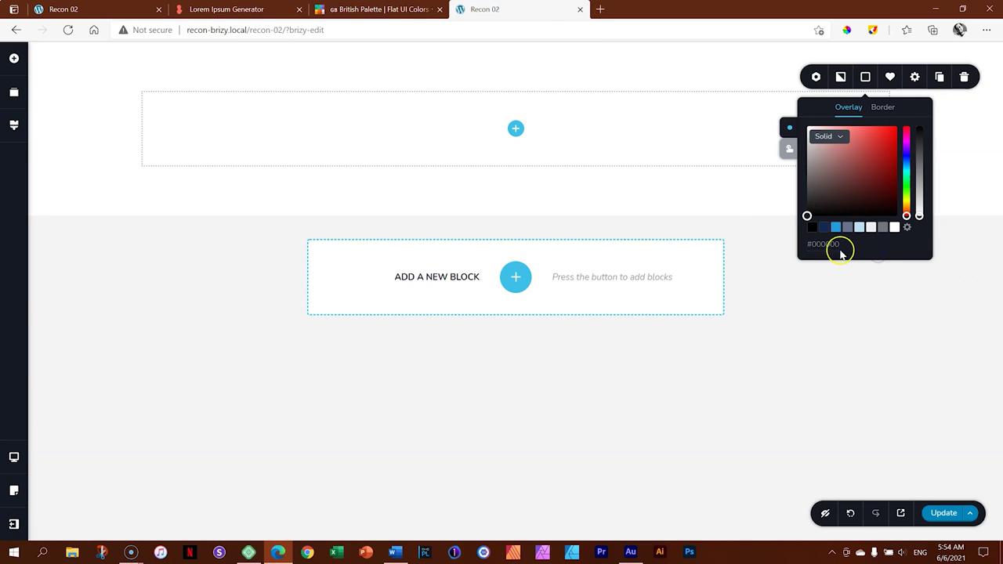
pyautogui.doubleClick(831, 248)
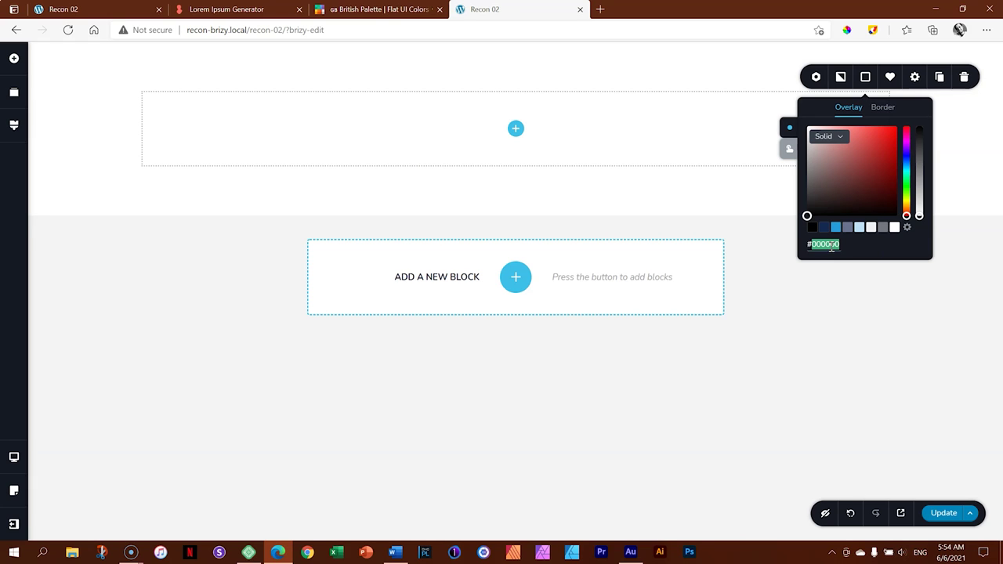
pyautogui.hotkey('ctrl', 'v')
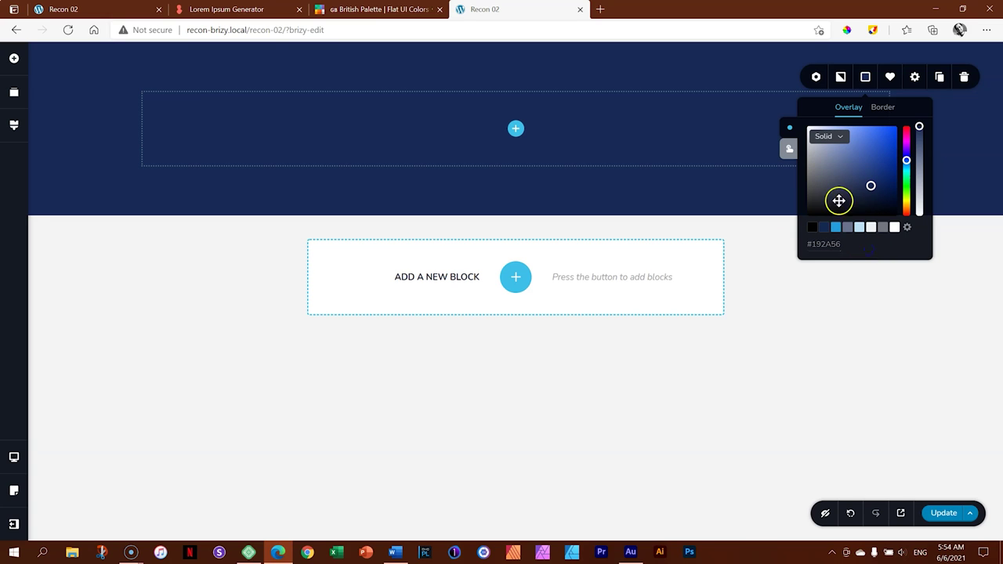
pyautogui.click(866, 77)
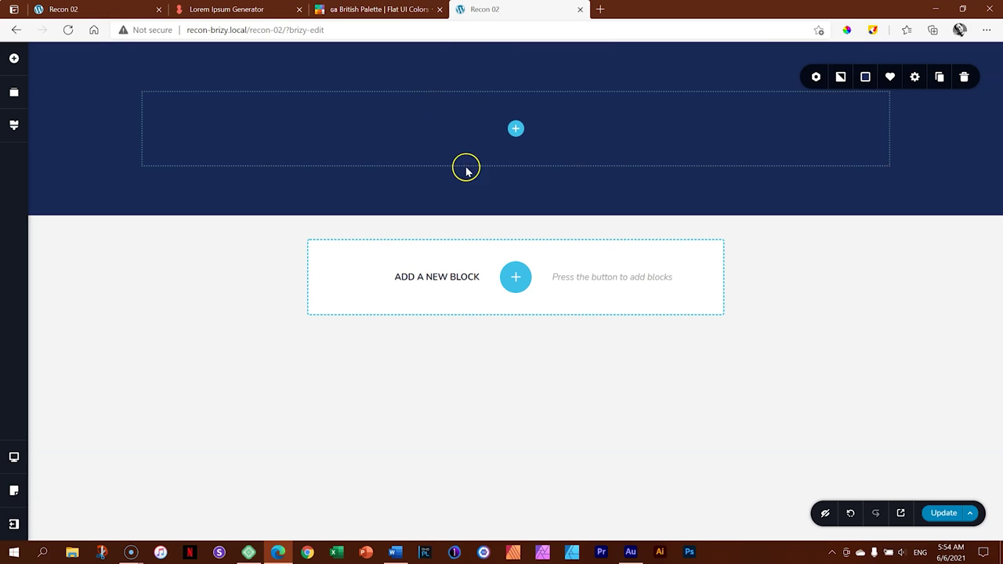
pyautogui.click(569, 188)
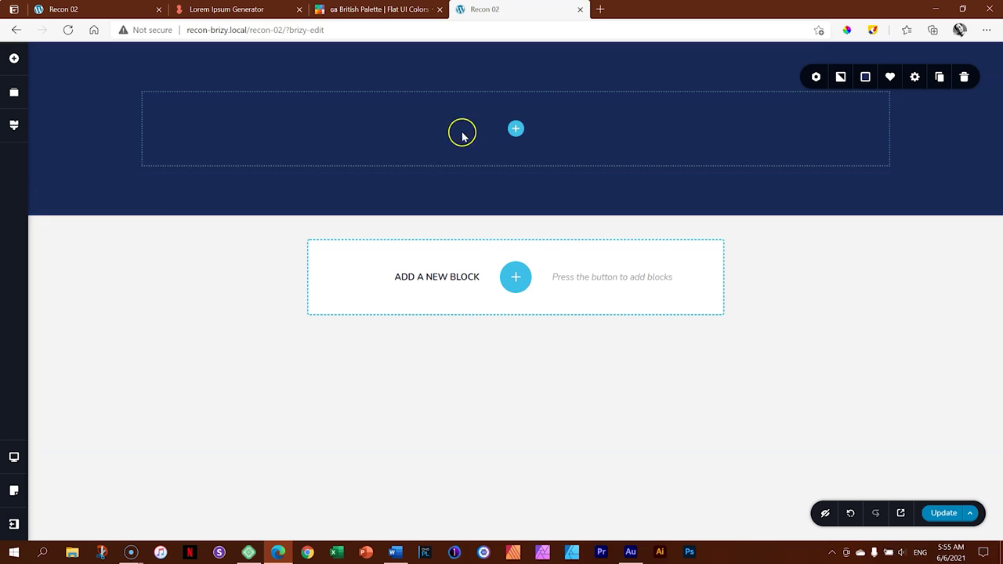
# Add a Column grid element to the blue block to split its row into two columns
pyautogui.click(517, 128)
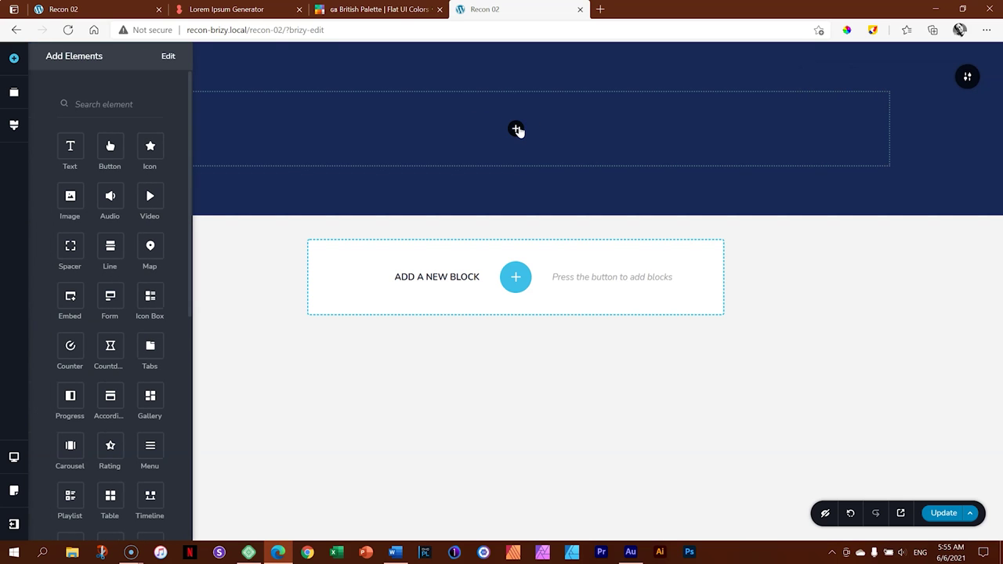
pyautogui.click(896, 274)
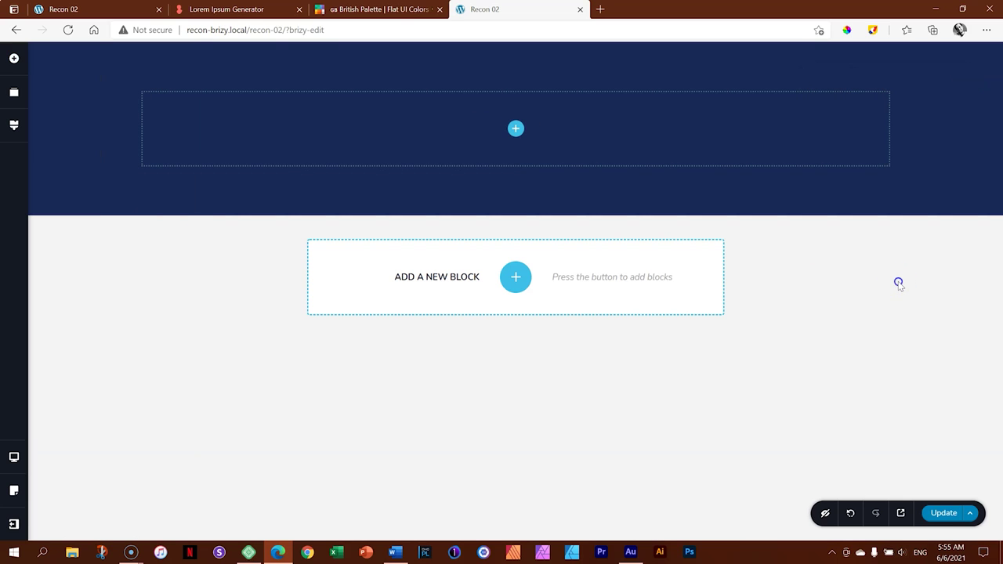
pyautogui.click(15, 60)
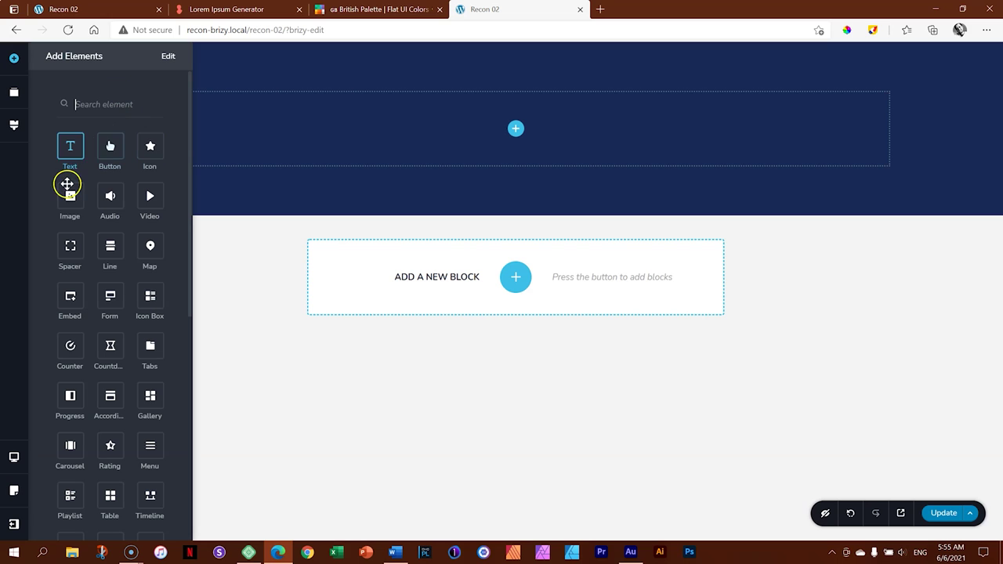
pyautogui.scroll(-2, 126, 331)
pyautogui.scroll(2, 128, 332)
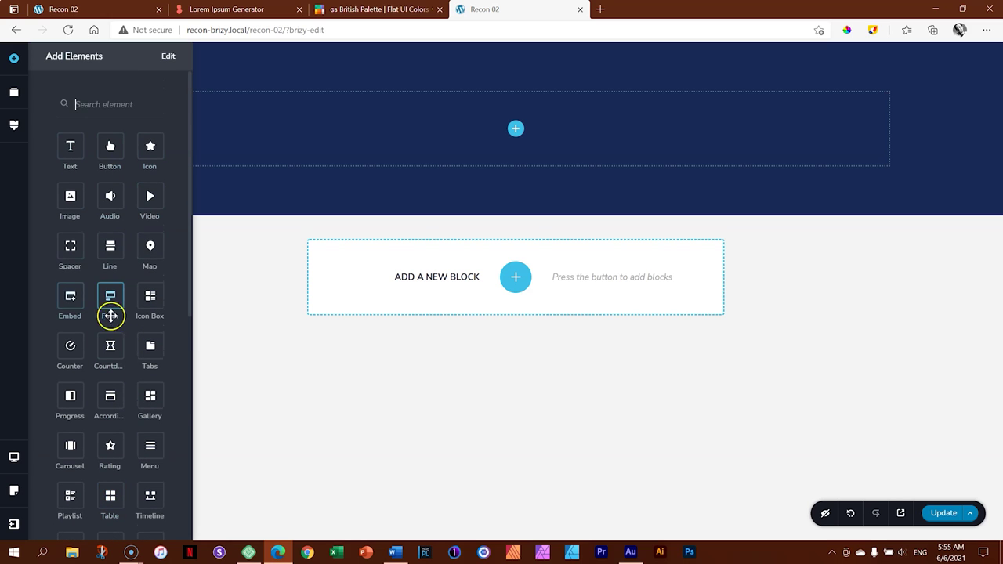
pyautogui.scroll(-4, 98, 419)
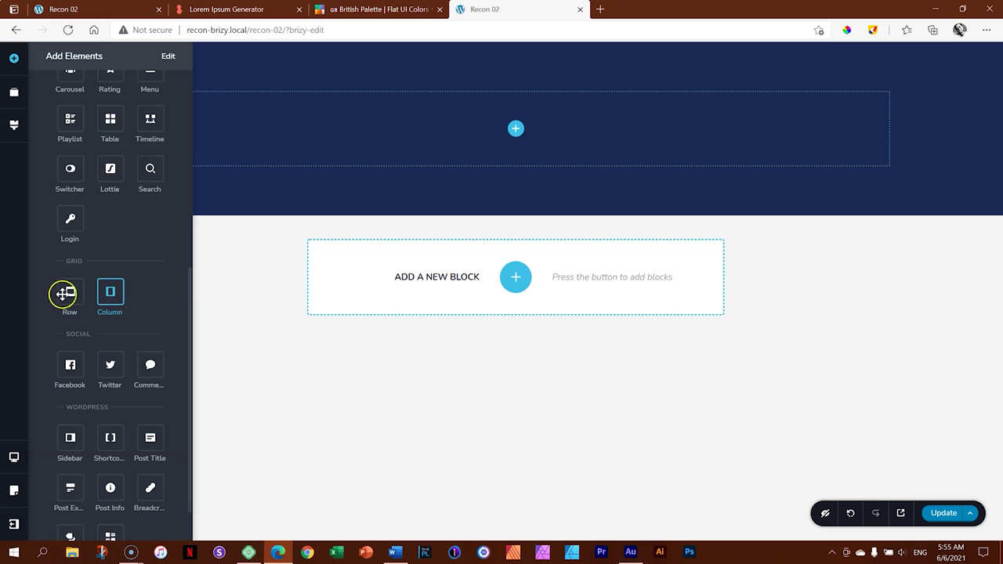
pyautogui.click(107, 295)
pyautogui.moveTo(111, 294); pyautogui.dragTo(515, 129)
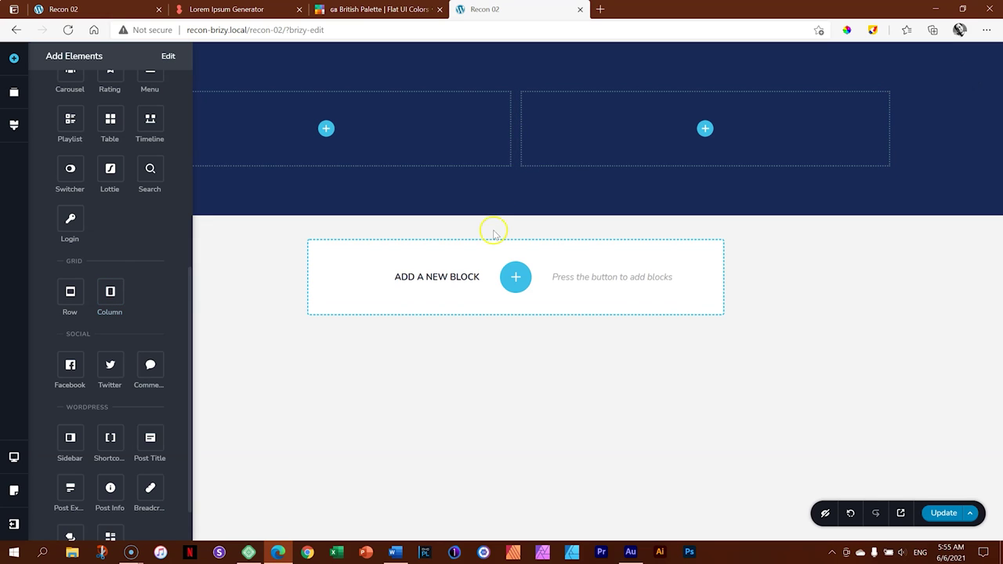
pyautogui.click(865, 296)
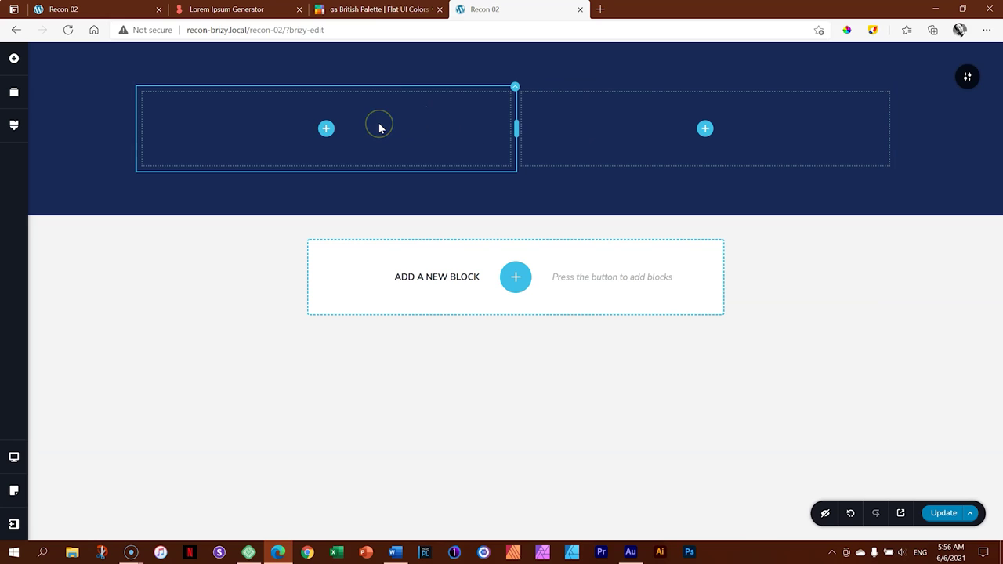
pyautogui.click(485, 96)
pyautogui.click(632, 128)
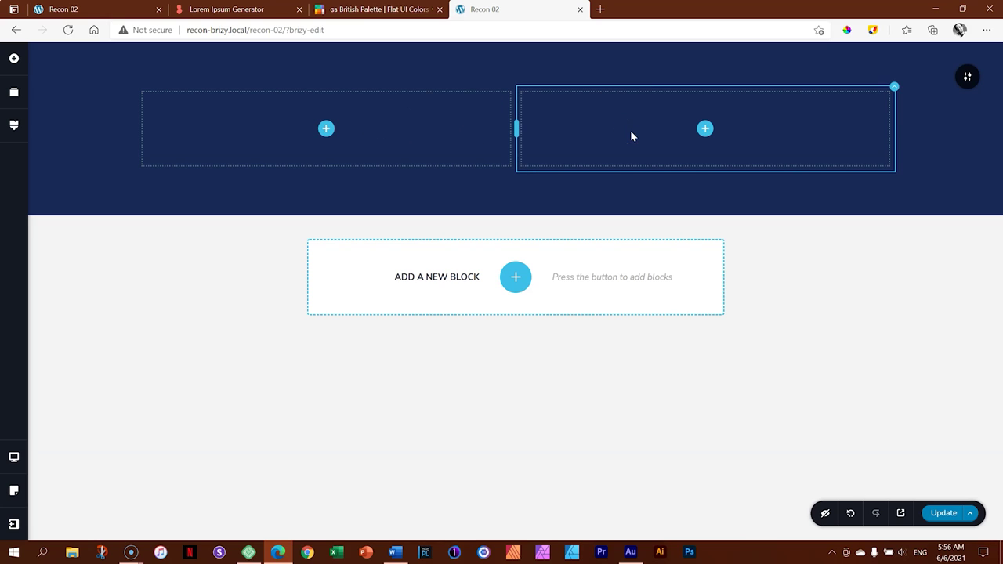
pyautogui.click(355, 107)
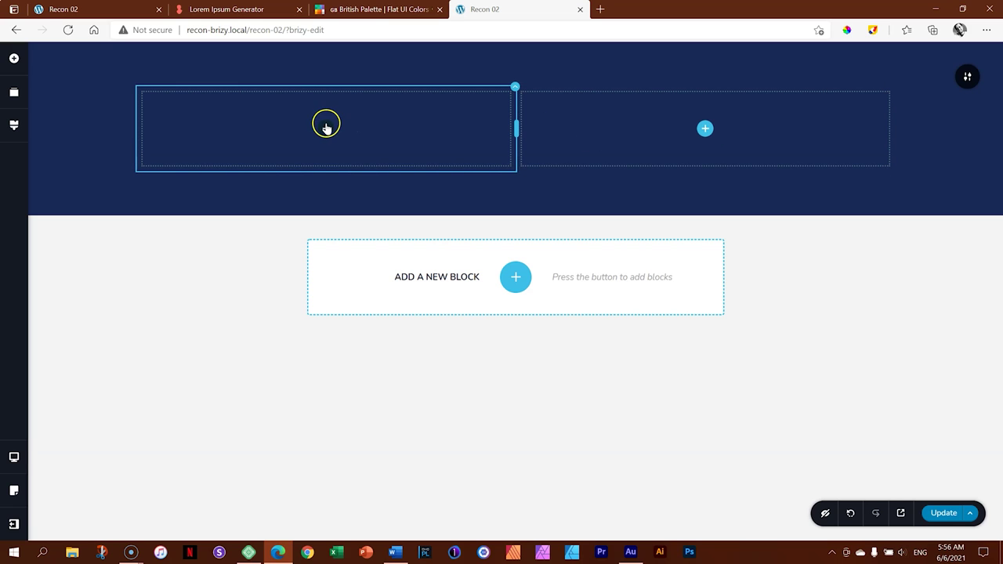
pyautogui.click(326, 129)
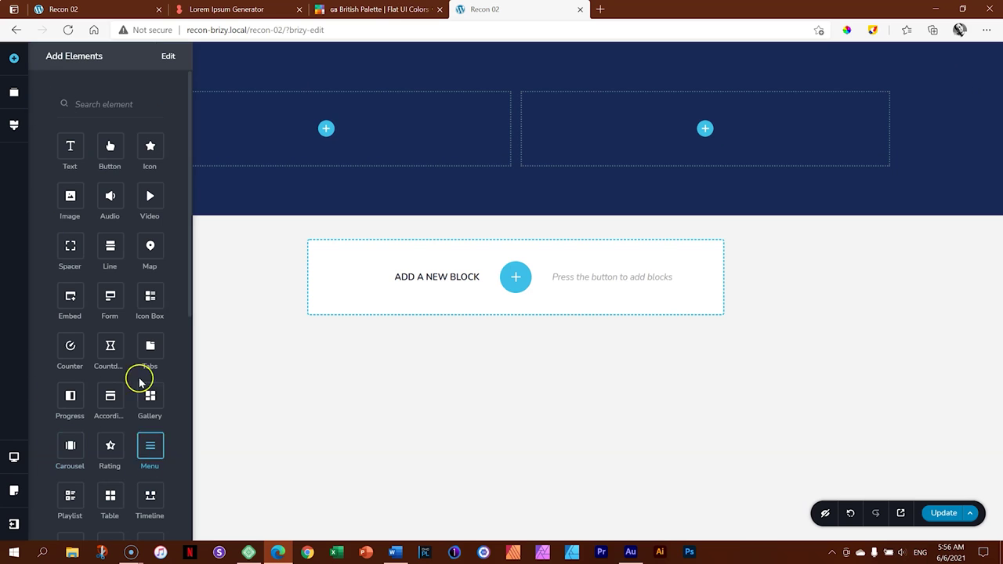
pyautogui.click(963, 134)
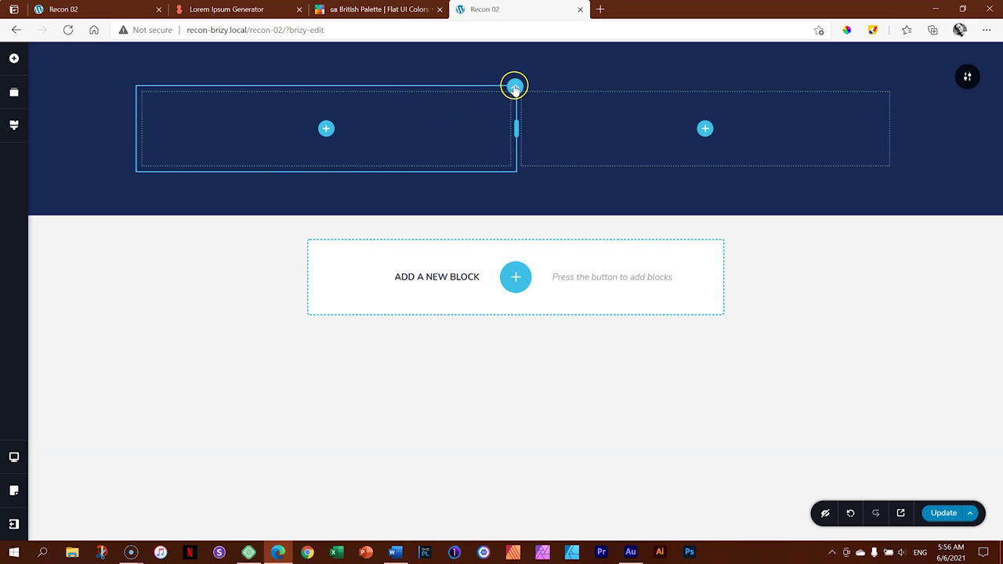
# Add four new columns from the first column's options so that the row has six columns
pyautogui.click(514, 87)
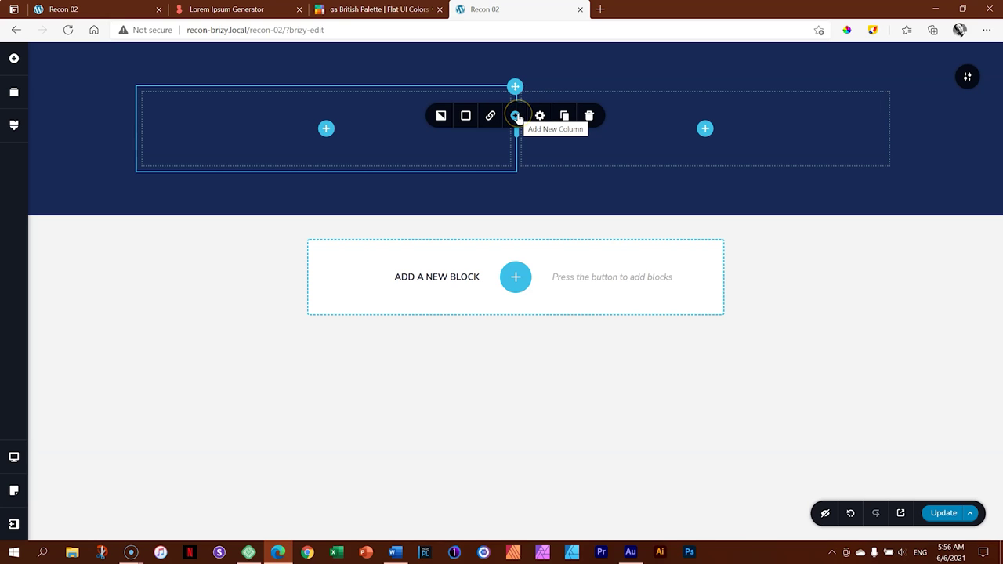
pyautogui.click(515, 116)
pyautogui.click(516, 116)
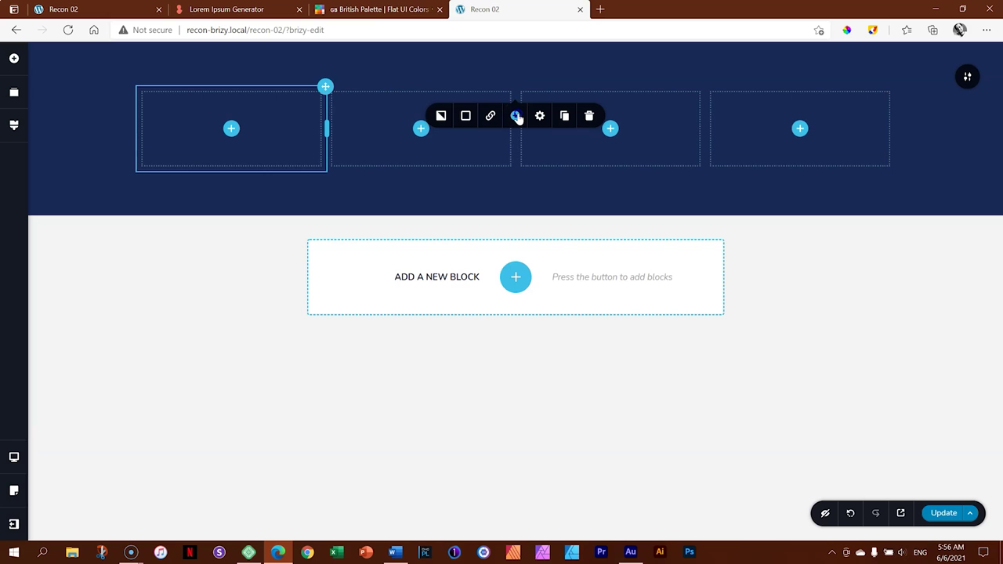
pyautogui.click(515, 116)
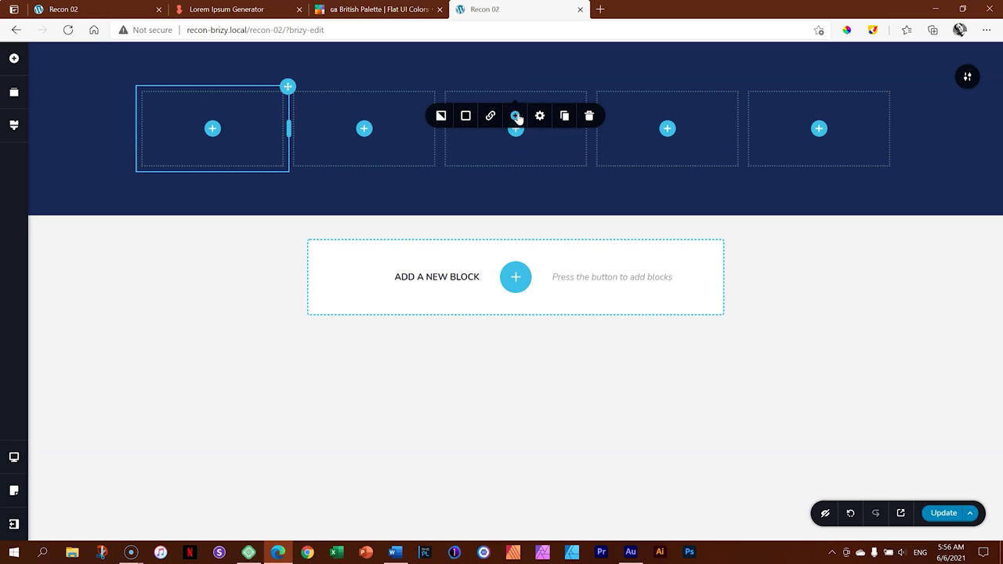
pyautogui.click(515, 116)
pyautogui.click(517, 109)
pyautogui.click(441, 114)
pyautogui.click(523, 116)
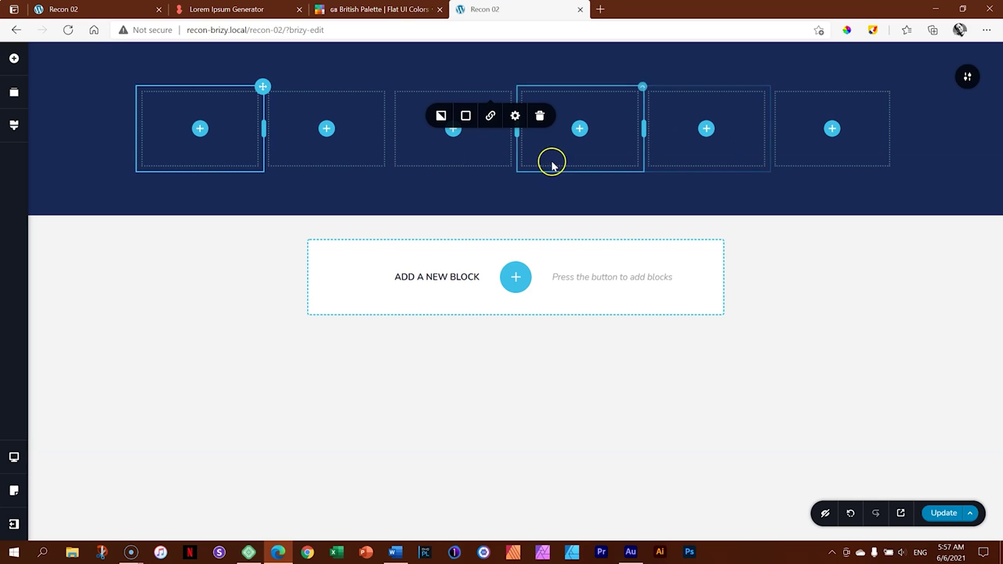
# Delete the fourth of the six columns in the row
pyautogui.click(643, 87)
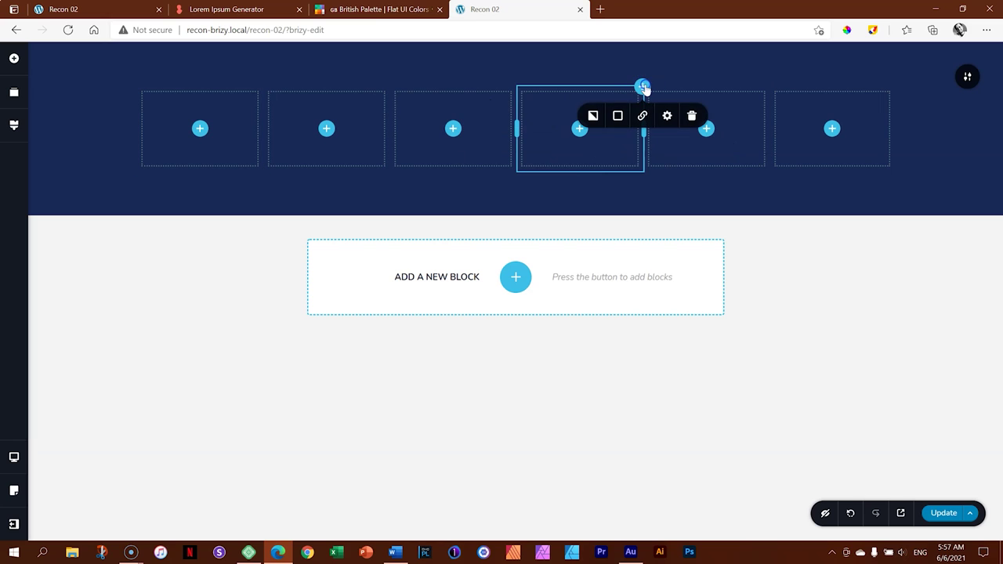
pyautogui.click(694, 117)
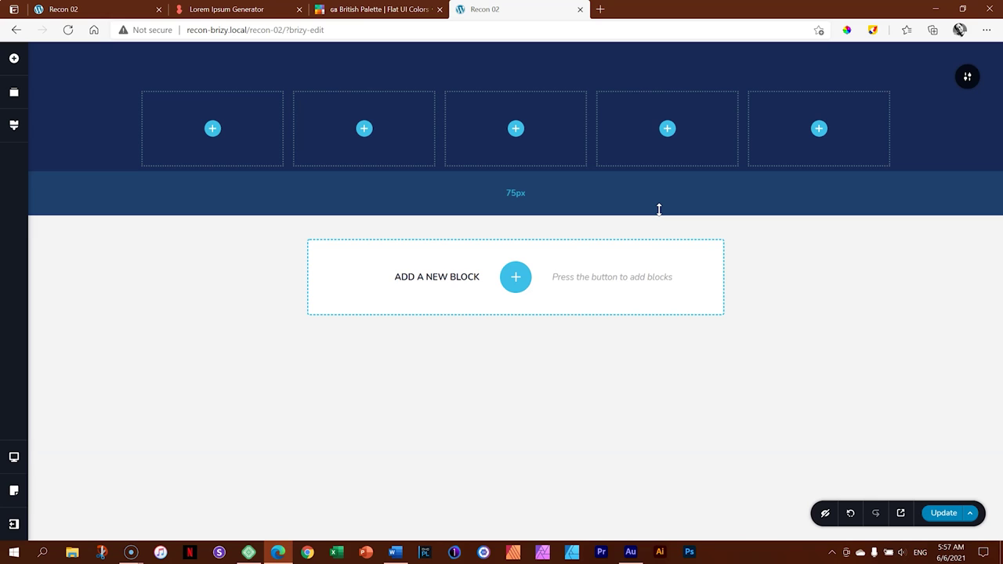
pyautogui.click(588, 129)
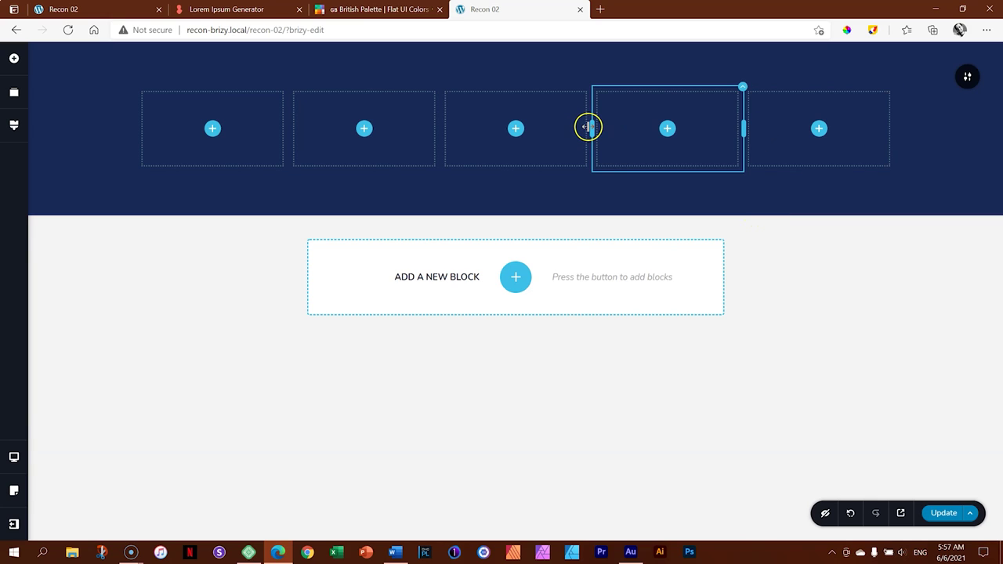
pyautogui.moveTo(589, 128); pyautogui.dragTo(348, 133)
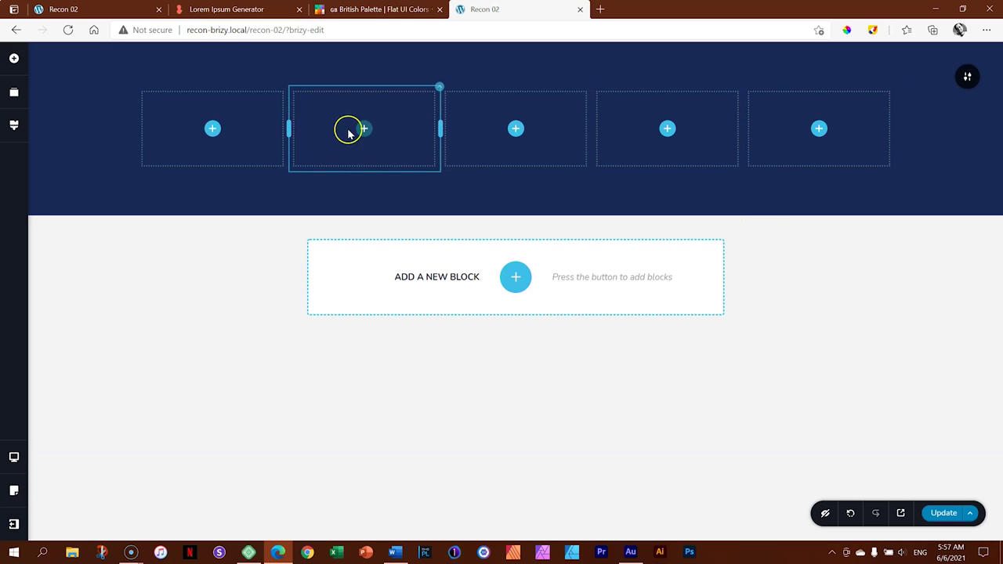
# Delete the row's third column twice, reducing the five columns to three
pyautogui.rightClick(559, 132)
pyautogui.click(566, 205)
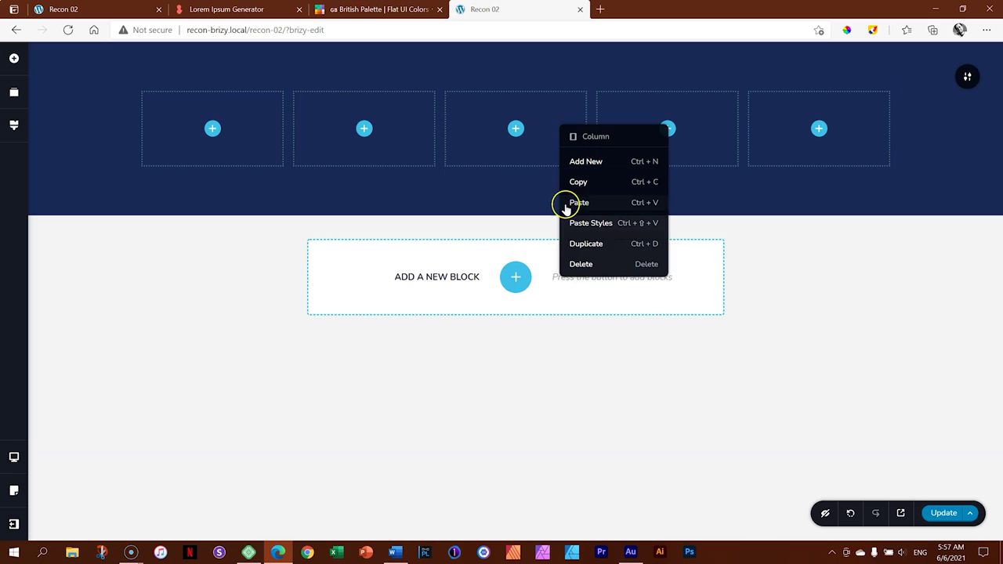
pyautogui.click(578, 267)
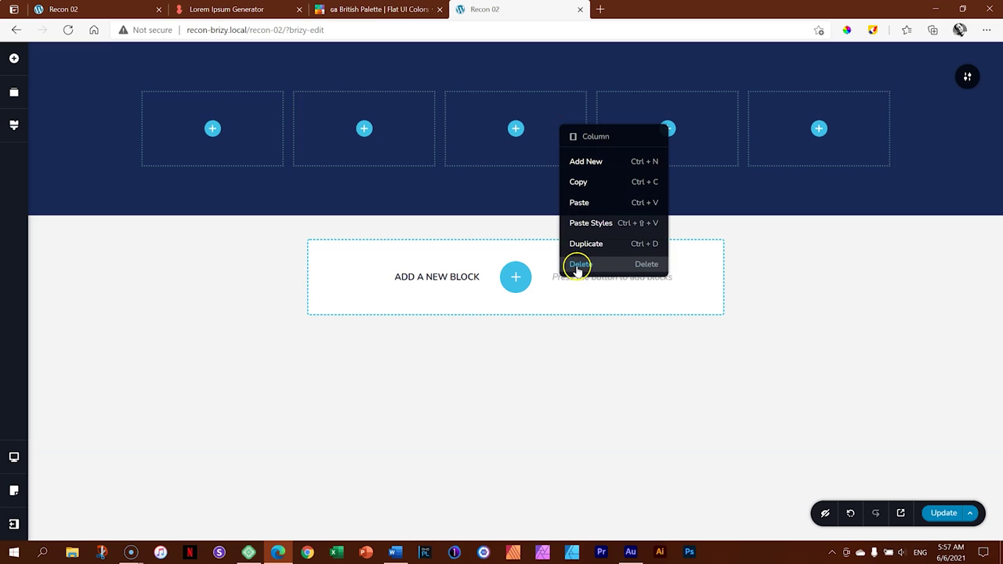
pyautogui.rightClick(576, 114)
pyautogui.click(587, 252)
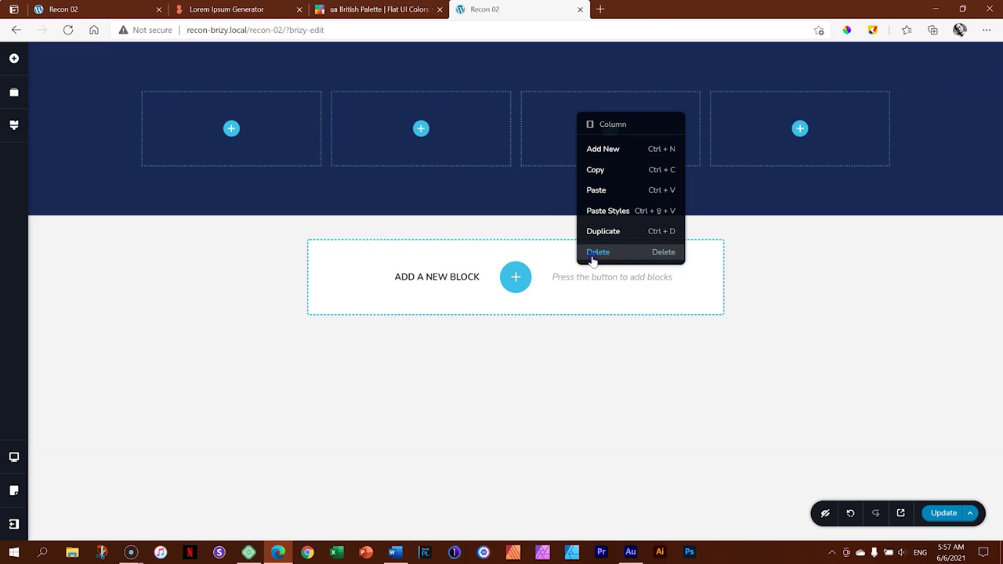
# Delete the block's three remaining columns one after another, leaving the row empty
pyautogui.rightClick(612, 129)
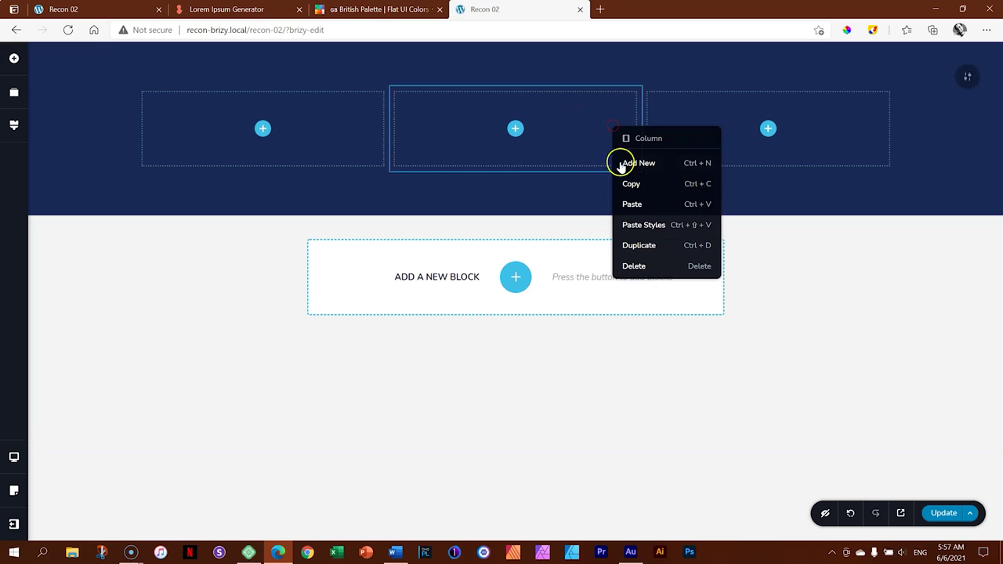
pyautogui.click(631, 267)
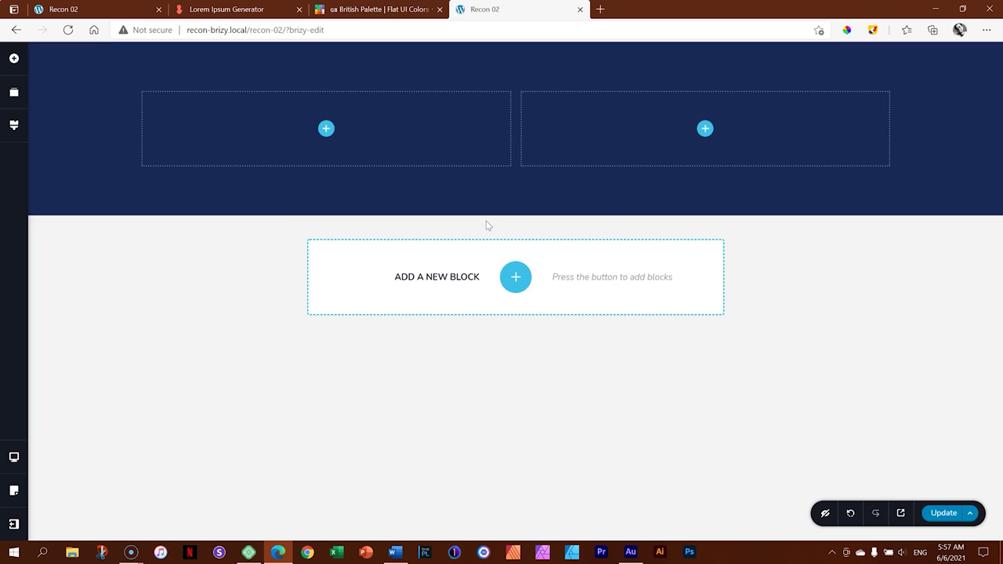
pyautogui.rightClick(606, 131)
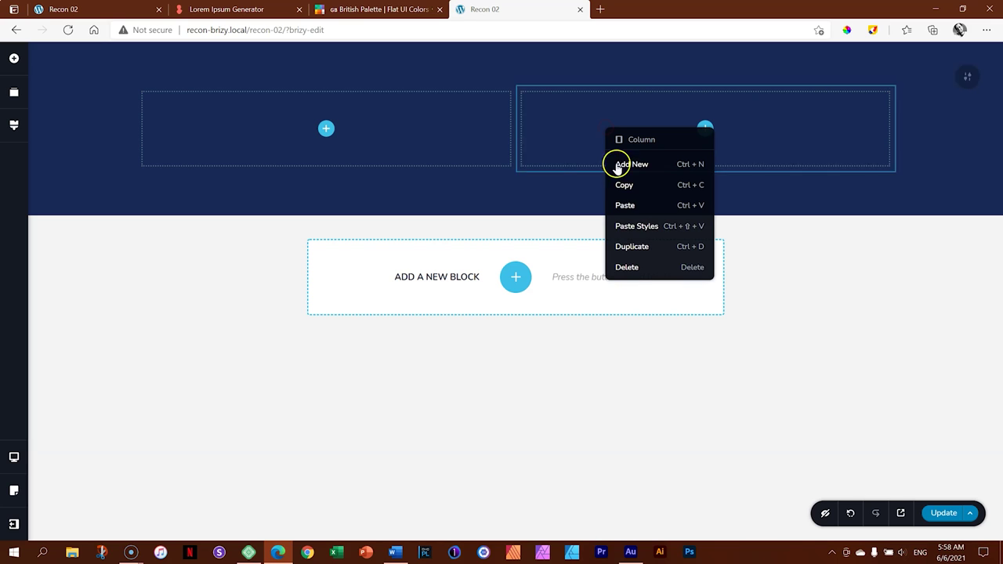
pyautogui.click(628, 267)
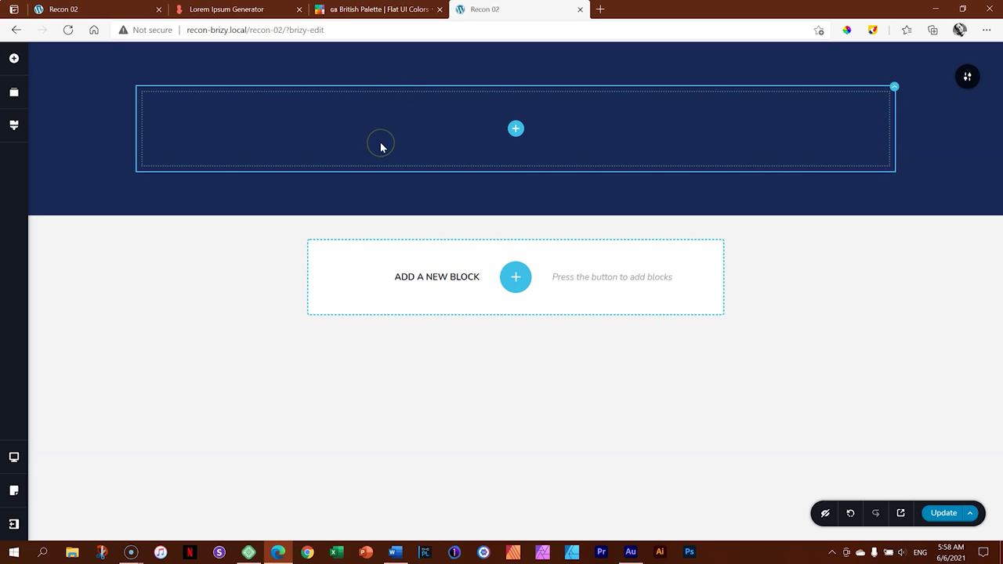
pyautogui.rightClick(600, 136)
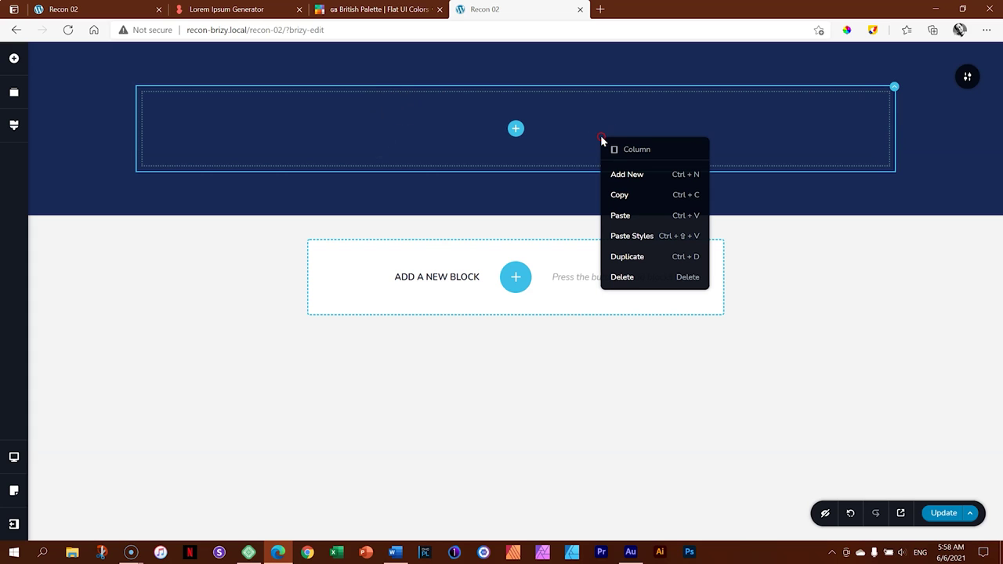
pyautogui.click(609, 279)
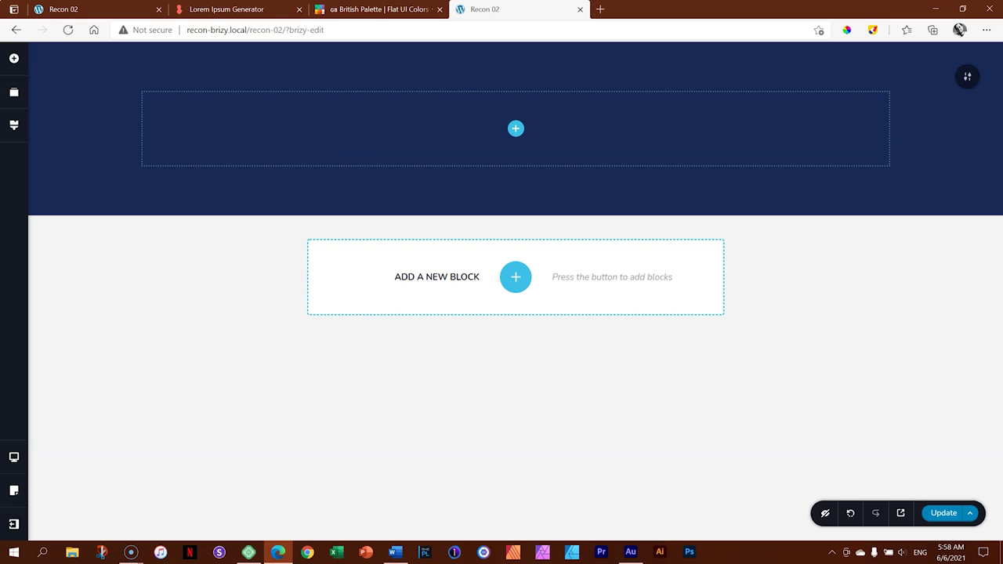
# Try placing a Text element directly in the empty block, and undo its insertion
pyautogui.click(15, 59)
pyautogui.moveTo(74, 145); pyautogui.dragTo(510, 128)
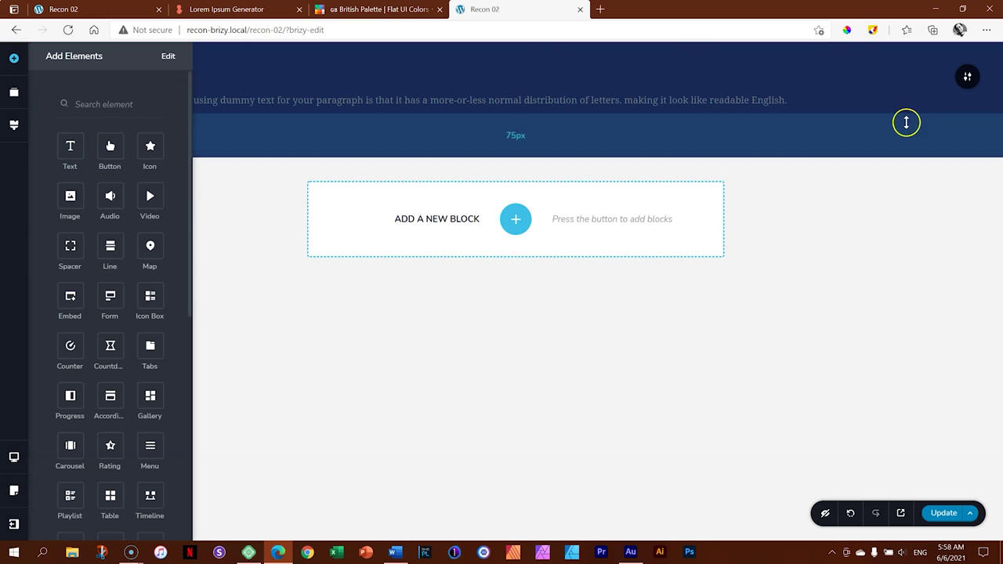
pyautogui.click(523, 124)
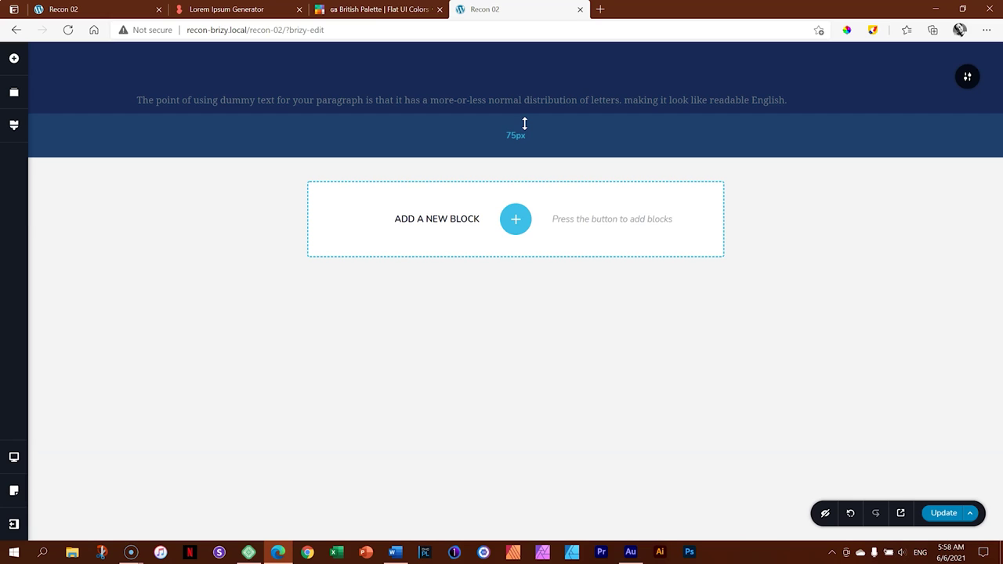
pyautogui.moveTo(524, 123); pyautogui.dragTo(525, 124)
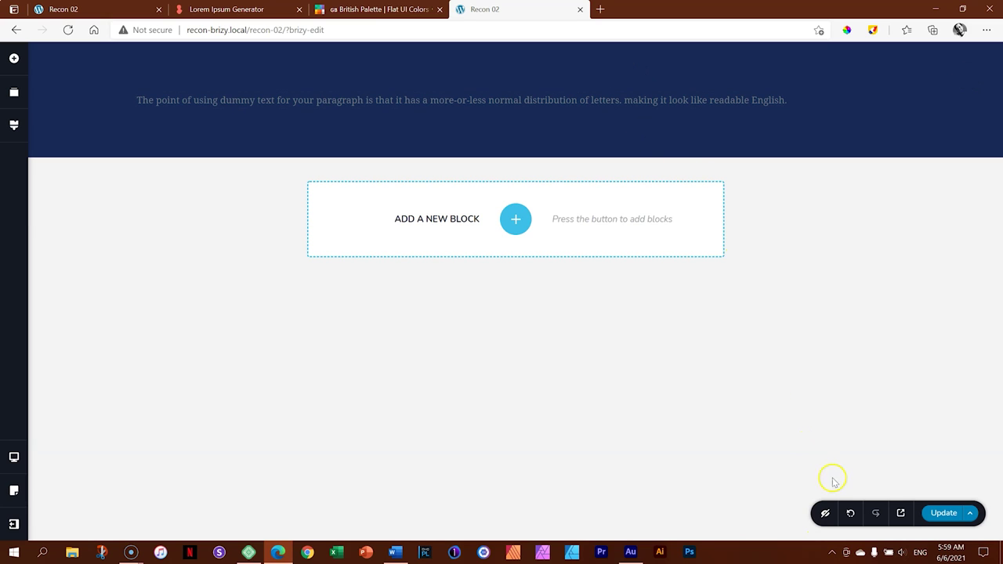
pyautogui.click(851, 514)
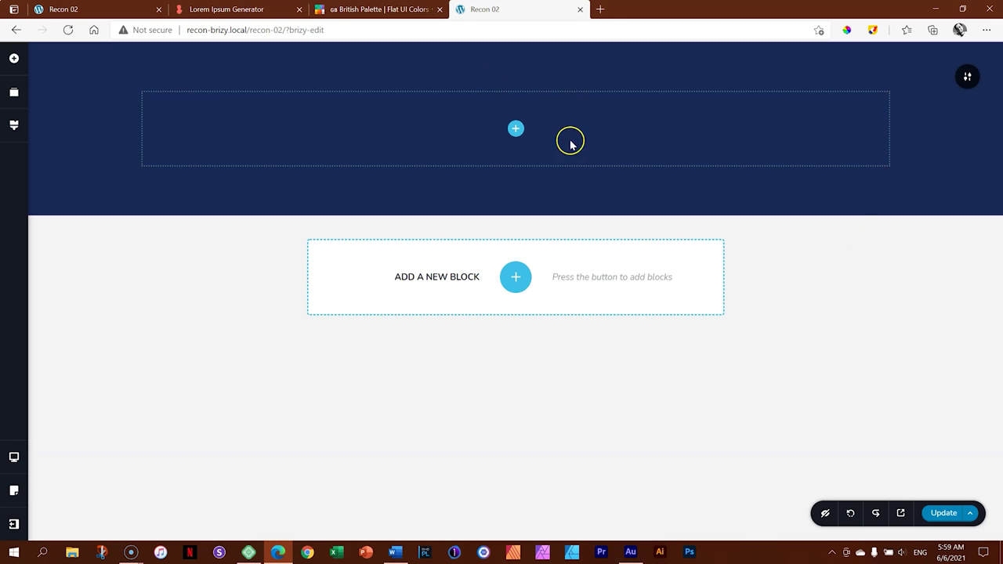
# Add a Column grid element to the empty blue block to lay it out in two columns
pyautogui.click(16, 60)
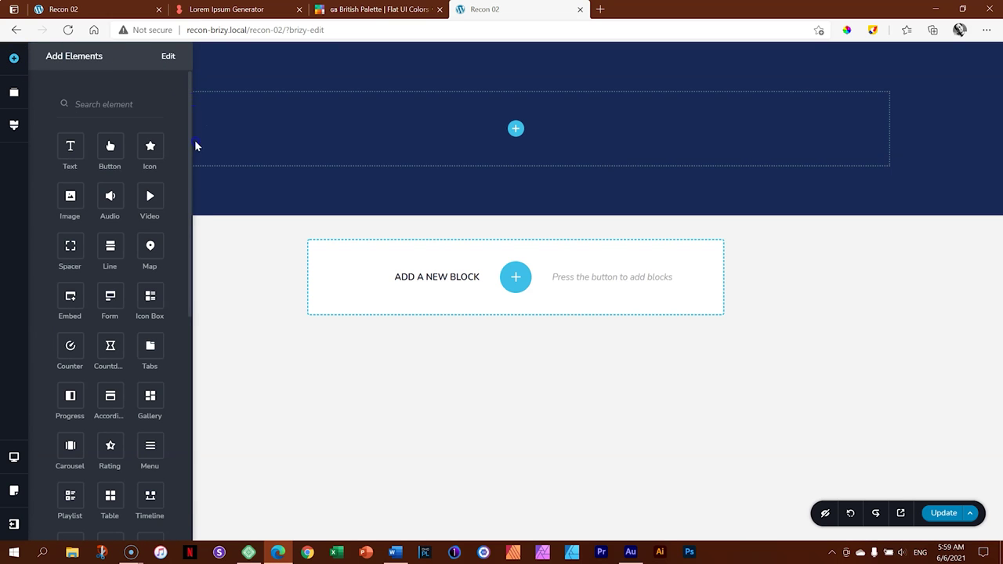
pyautogui.moveTo(191, 134); pyautogui.dragTo(189, 356)
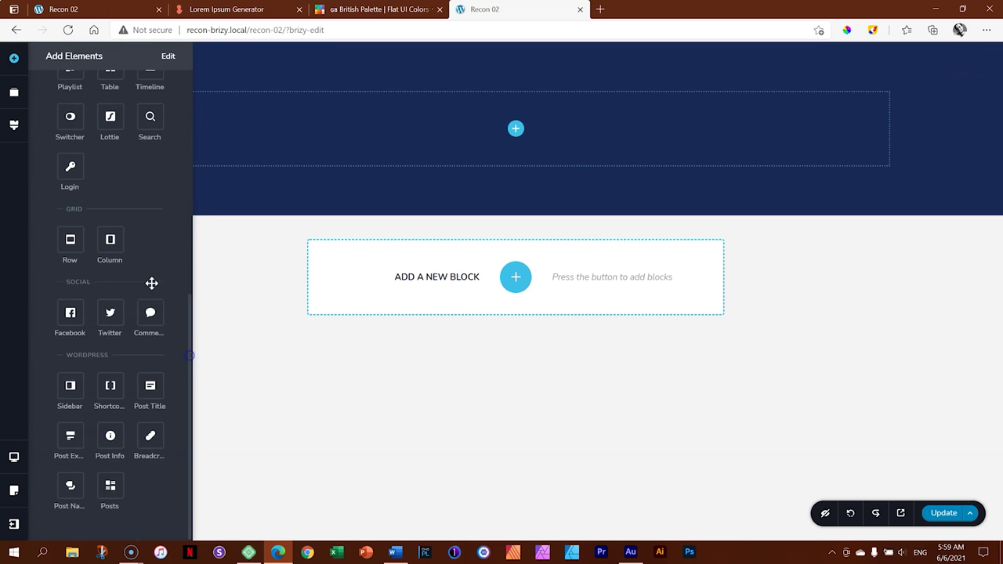
pyautogui.moveTo(111, 243); pyautogui.dragTo(518, 132)
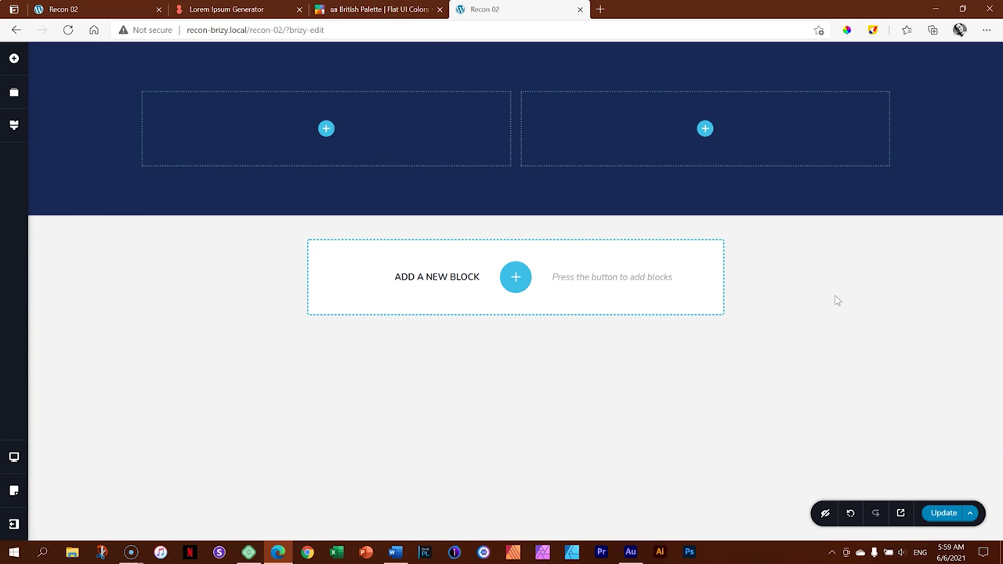
# Open a preview of the demo Recon 02 page and look through its sections from start to end
pyautogui.click(94, 10)
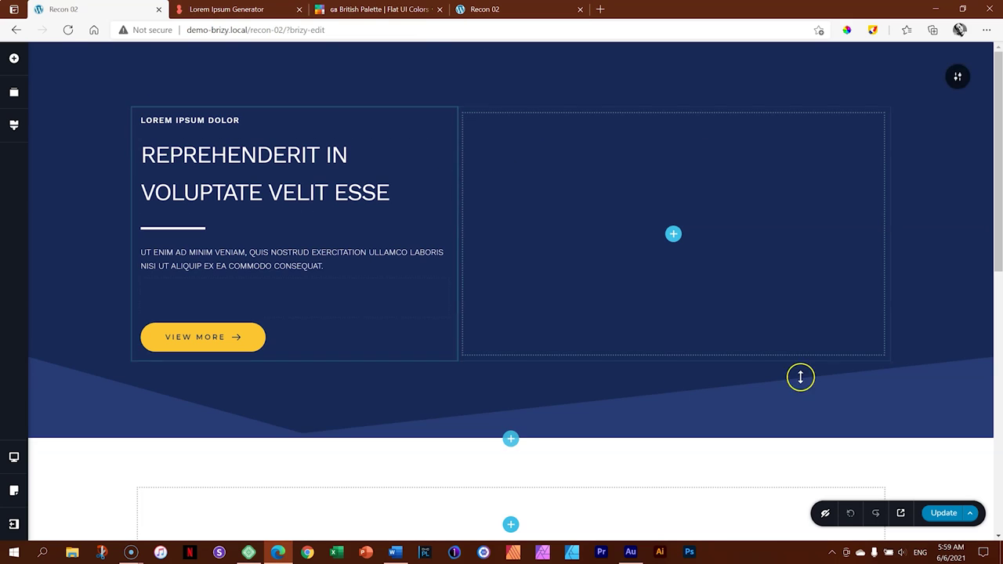
pyautogui.click(900, 512)
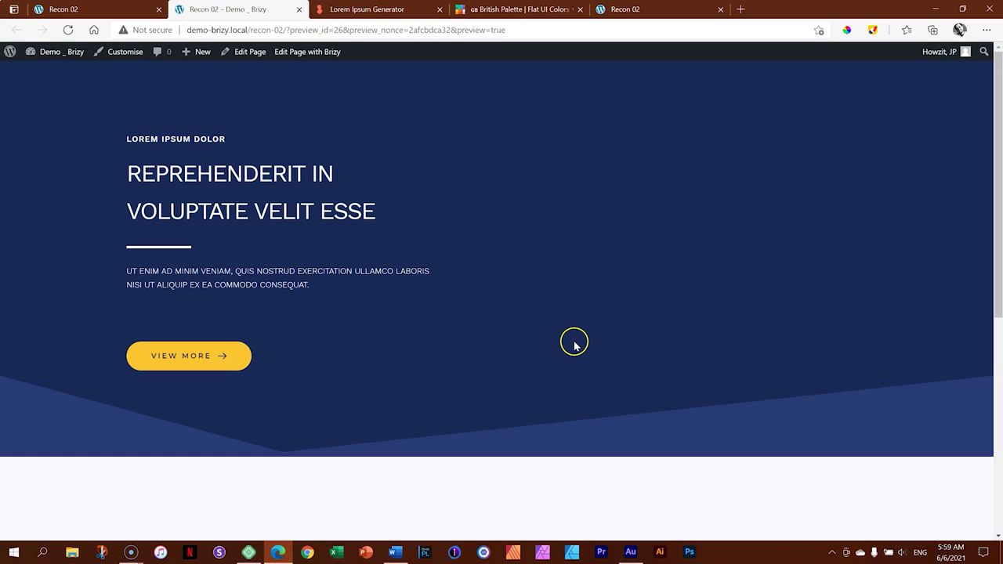
pyautogui.scroll(-5, 574, 342)
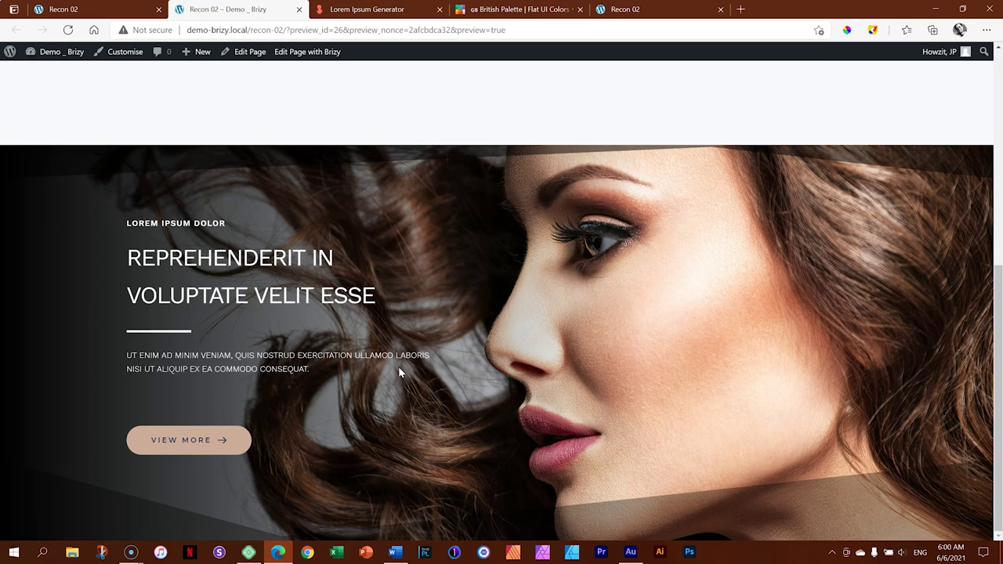
pyautogui.scroll(-1, 398, 366)
pyautogui.scroll(6, 650, 239)
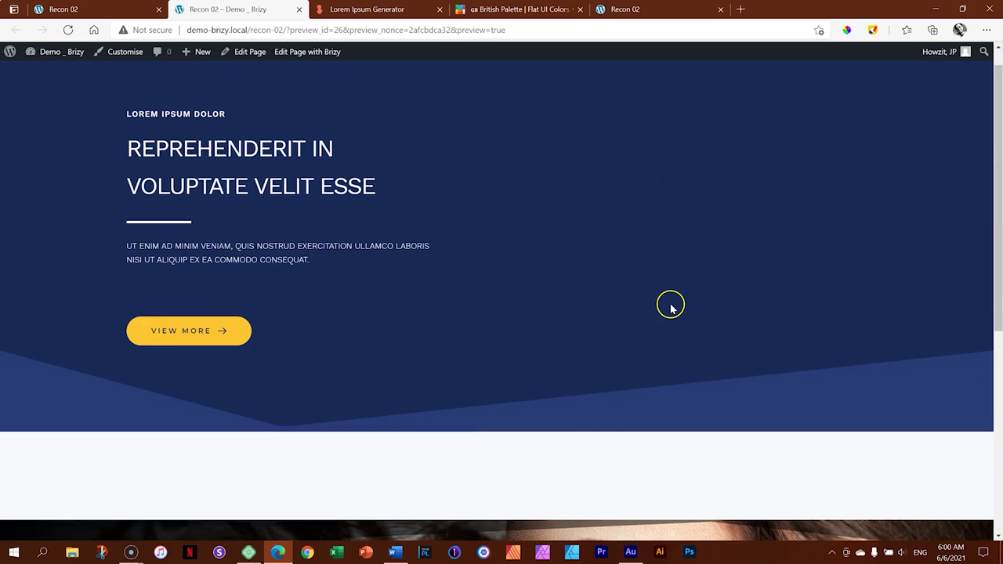
# Return to the recon-brizy editor and check the blue block's two-column layout against the demo
pyautogui.click(667, 11)
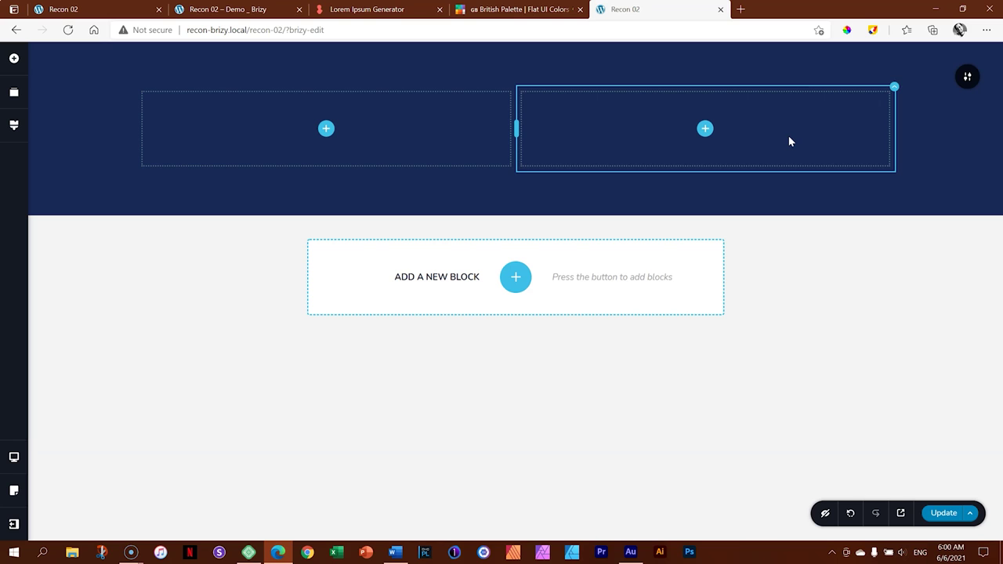
pyautogui.click(515, 128)
pyautogui.click(764, 142)
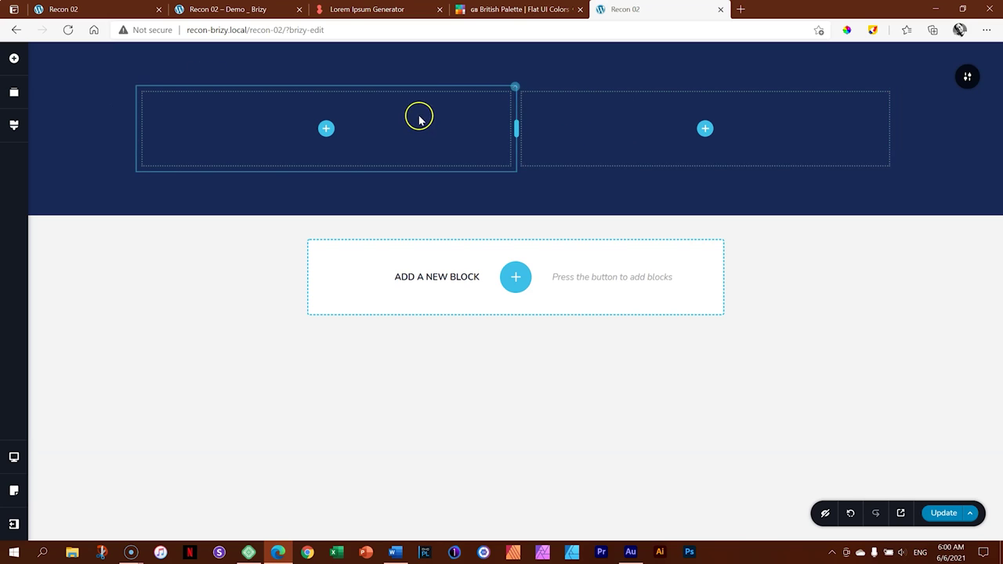
pyautogui.moveTo(71, 84)
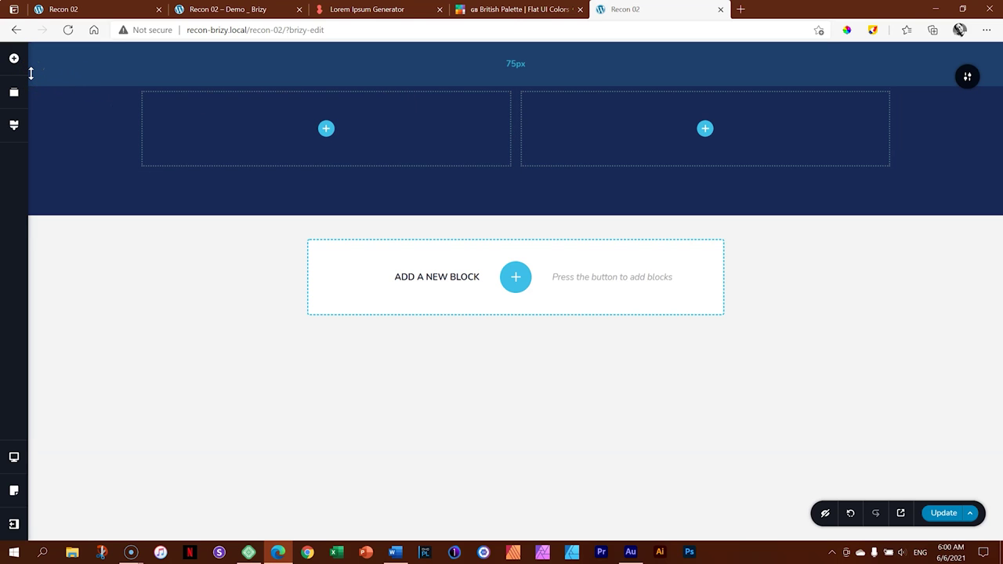
# In the demo page preview, examine the first section's order of headings, divider line, paragraph, spacing and View More button
pyautogui.click(212, 8)
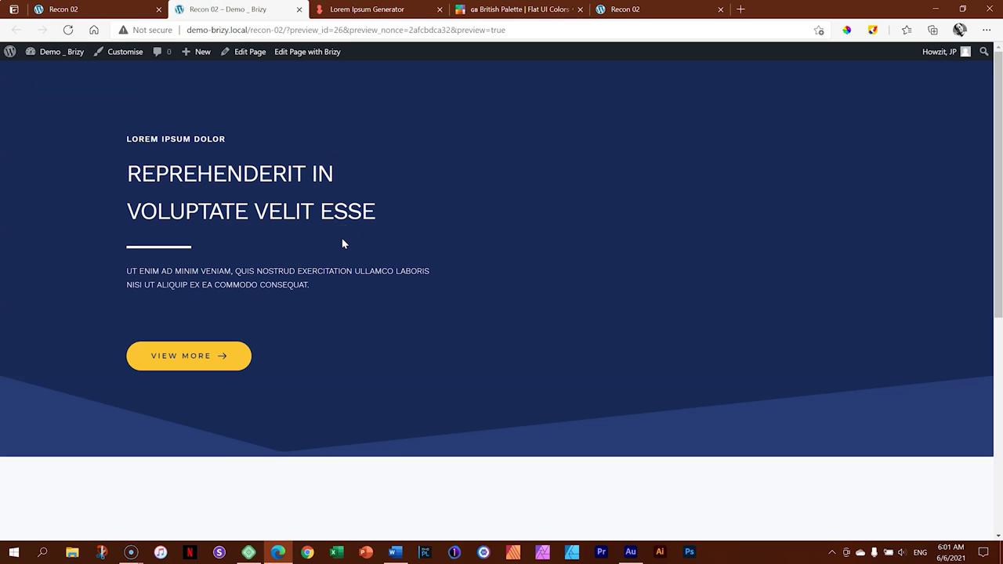
pyautogui.moveTo(128, 139); pyautogui.dragTo(234, 139)
pyautogui.moveTo(127, 172); pyautogui.dragTo(380, 211)
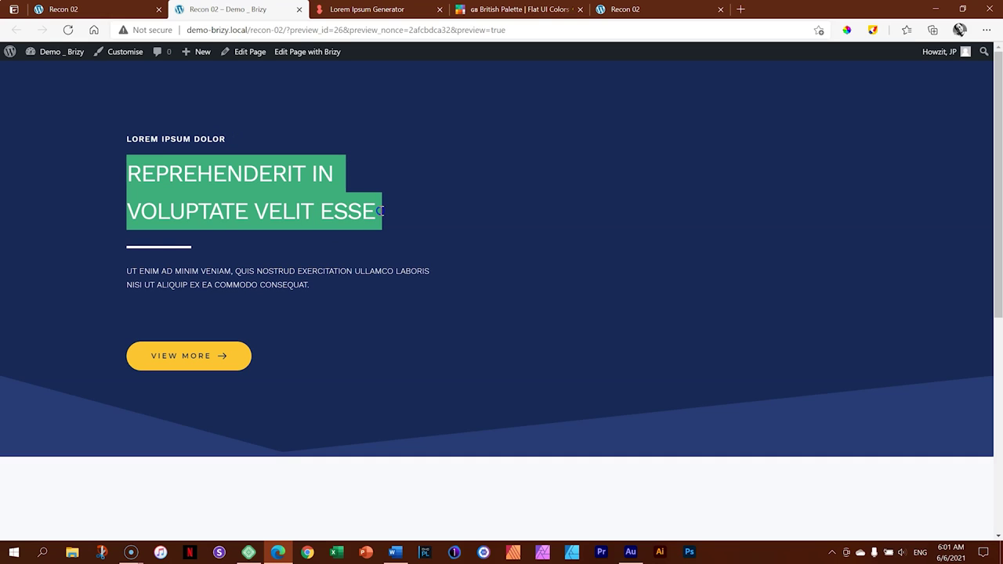
pyautogui.click(170, 249)
pyautogui.moveTo(125, 271); pyautogui.dragTo(330, 292)
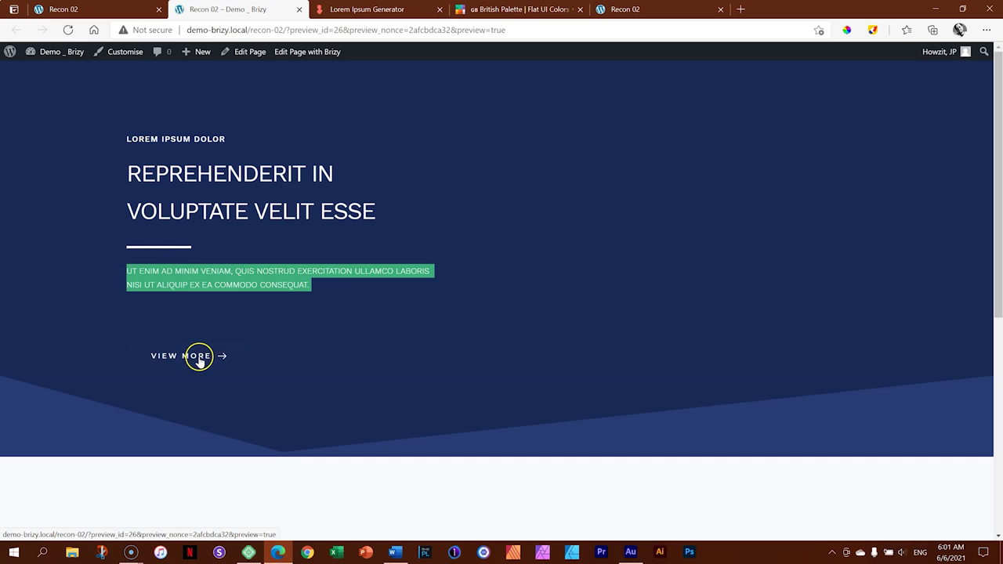
pyautogui.click(208, 326)
pyautogui.click(221, 135)
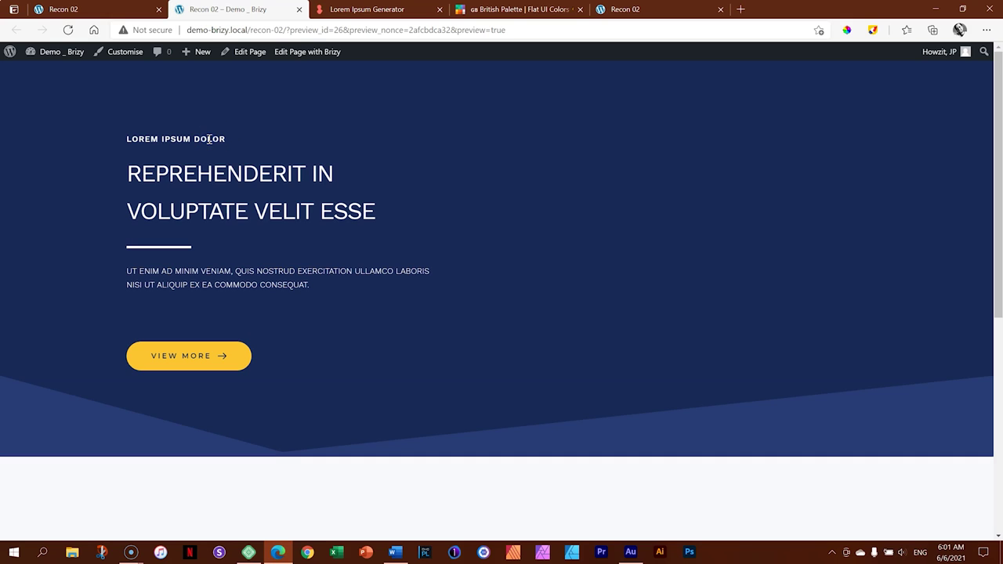
pyautogui.doubleClick(194, 181)
pyautogui.click(167, 250)
pyautogui.click(165, 280)
pyautogui.click(180, 317)
pyautogui.click(177, 355)
pyautogui.click(171, 355)
# In the recon-brizy editor, stack two Text elements, a Line and a third Text element in the block's first column
pyautogui.click(626, 9)
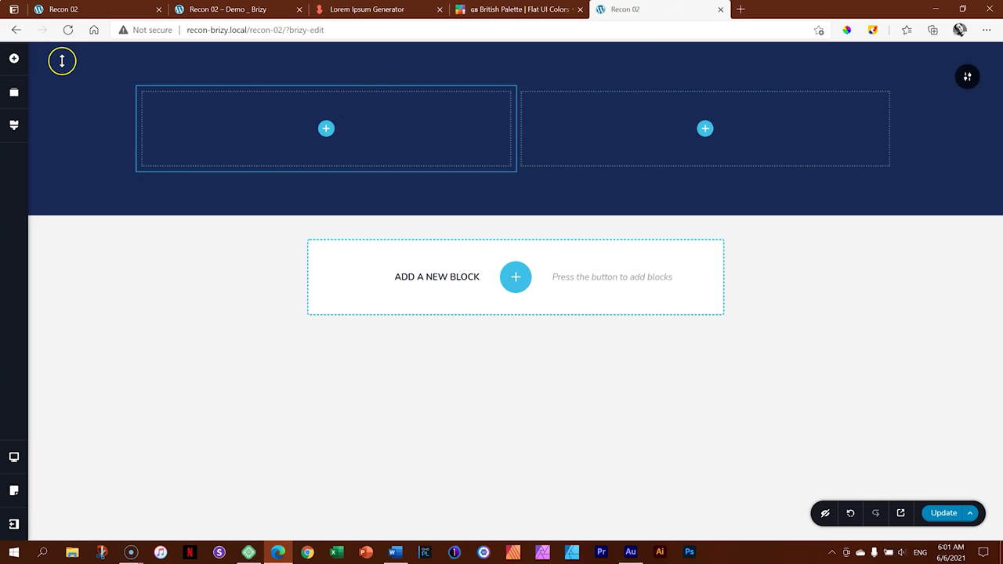
pyautogui.click(15, 60)
pyautogui.moveTo(72, 140); pyautogui.dragTo(331, 133)
pyautogui.moveTo(78, 144); pyautogui.dragTo(258, 134)
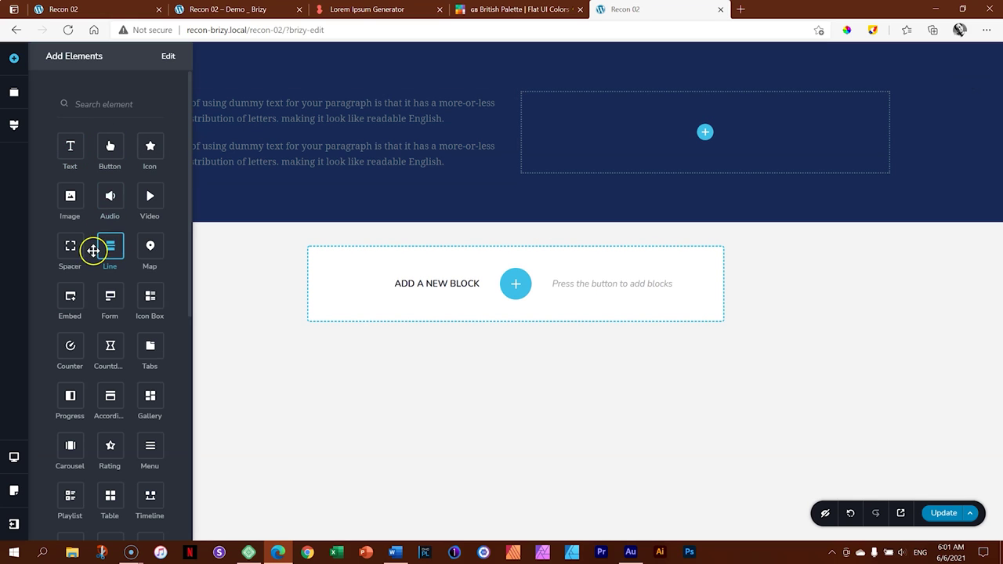
pyautogui.moveTo(111, 244); pyautogui.dragTo(249, 183)
pyautogui.moveTo(72, 146); pyautogui.dragTo(279, 193)
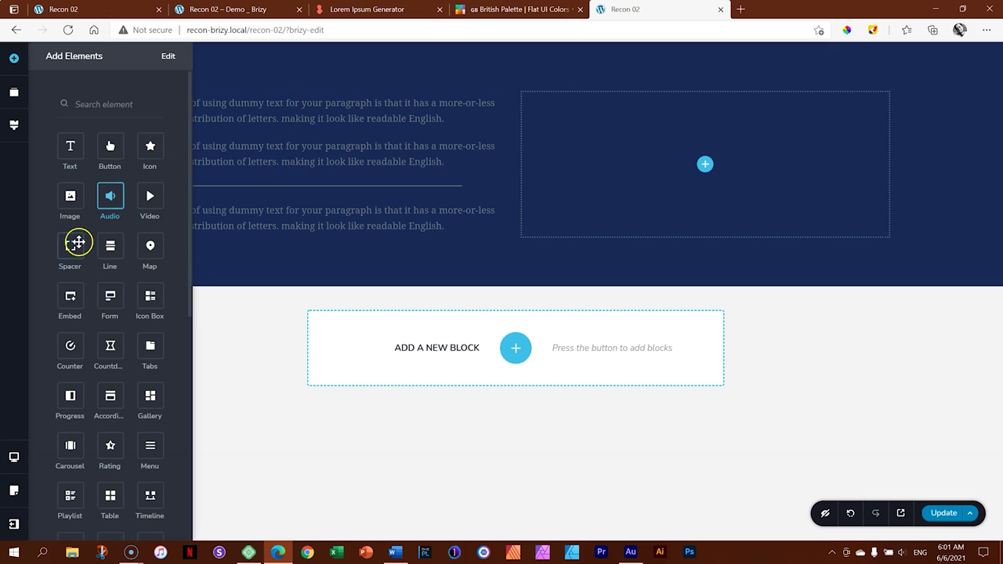
# Add a Spacer beneath the third text in the first column, with a Button element below it
pyautogui.moveTo(70, 245); pyautogui.dragTo(245, 239)
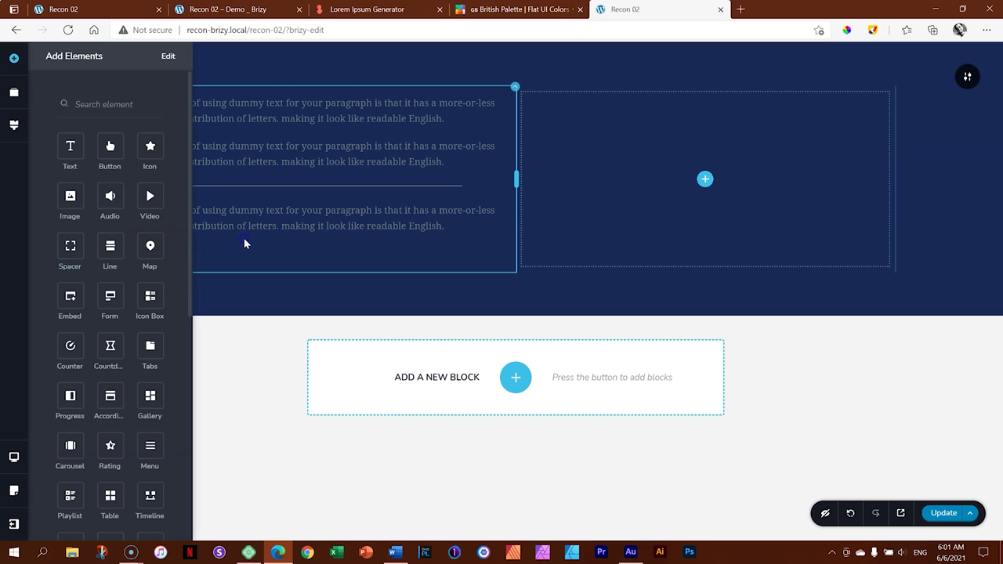
pyautogui.moveTo(110, 147); pyautogui.dragTo(266, 269)
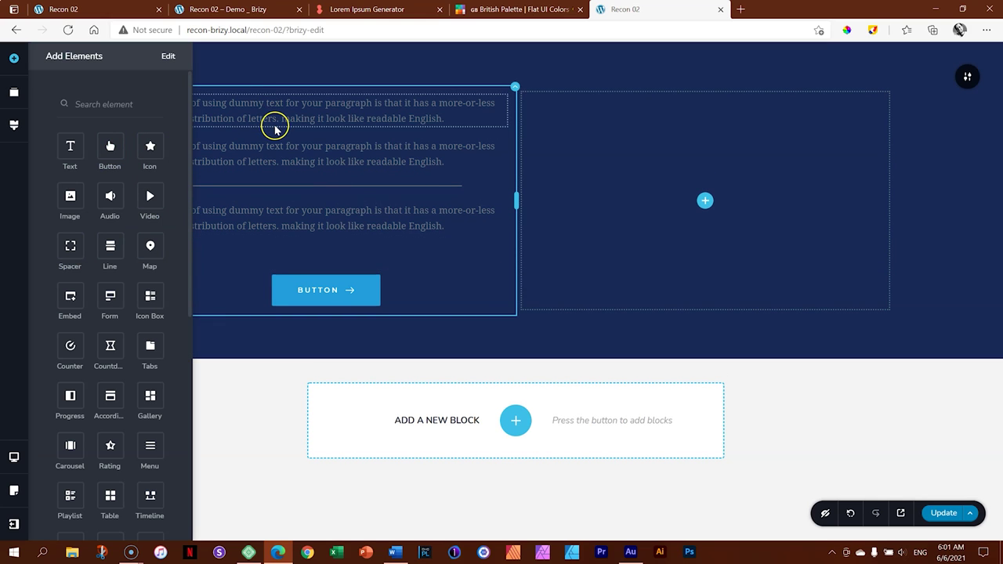
pyautogui.click(527, 369)
pyautogui.moveTo(528, 357)
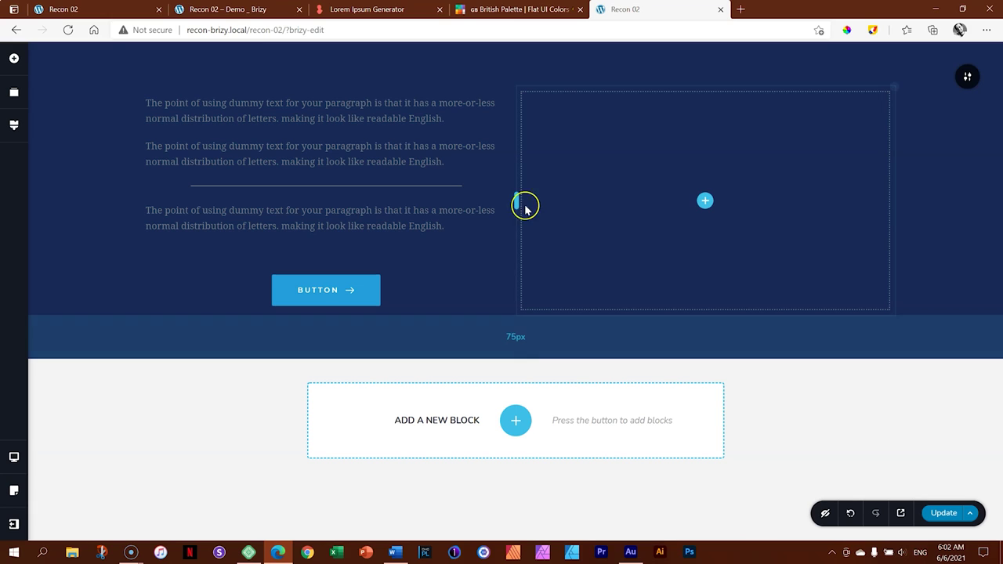
# Set the colour of the first text element in the first column to solid white, #FFFFFF
pyautogui.click(265, 116)
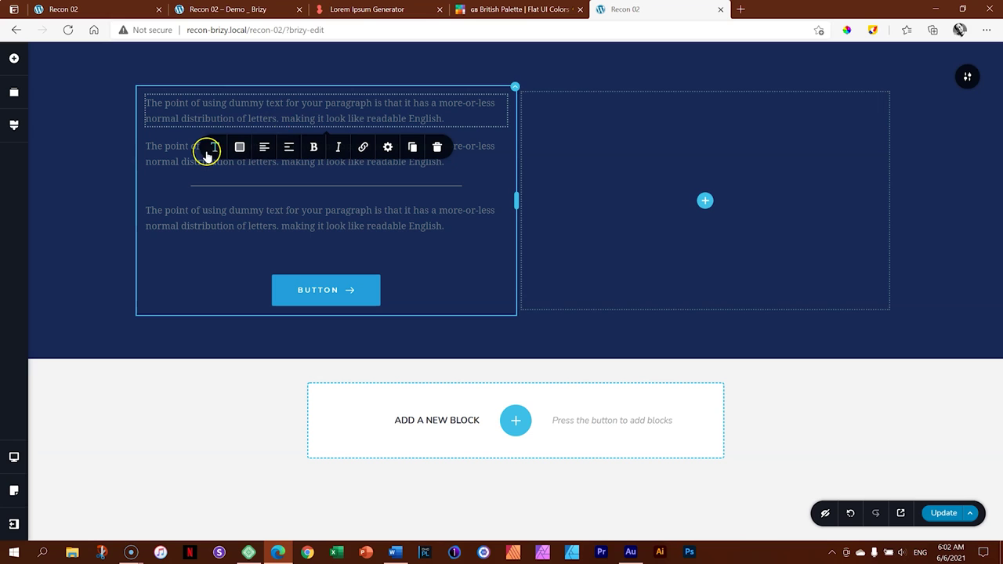
pyautogui.click(239, 149)
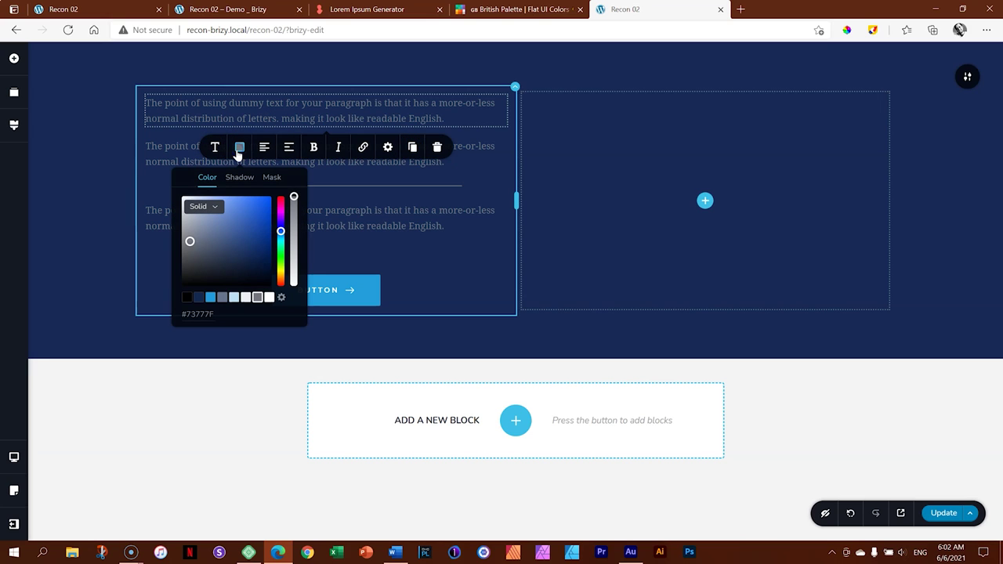
pyautogui.click(269, 298)
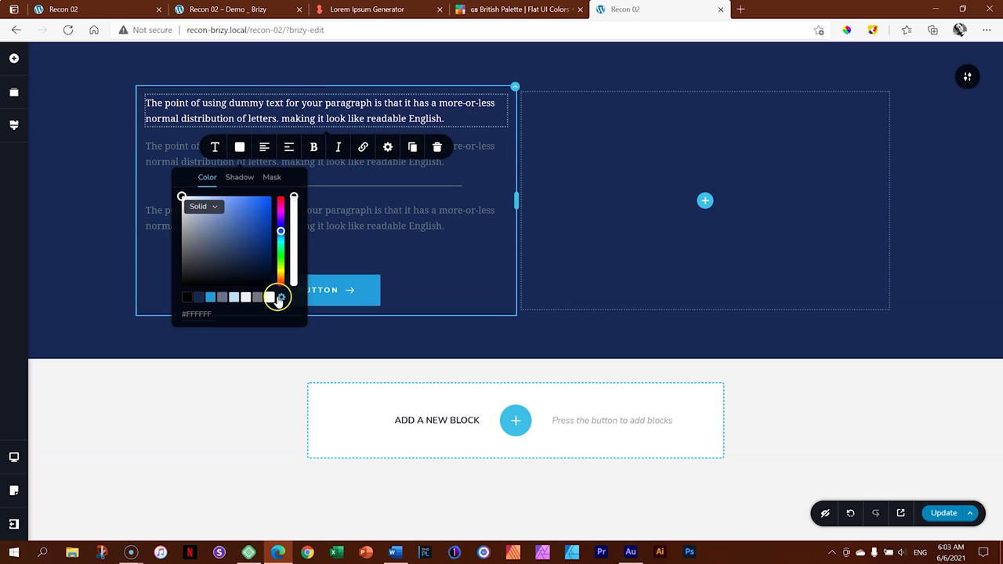
pyautogui.click(258, 100)
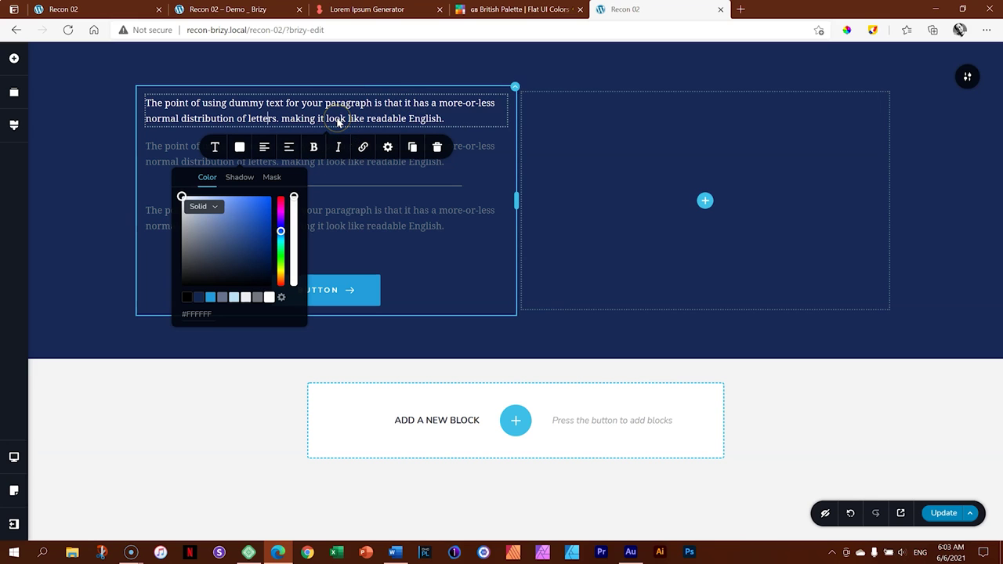
pyautogui.click(299, 118)
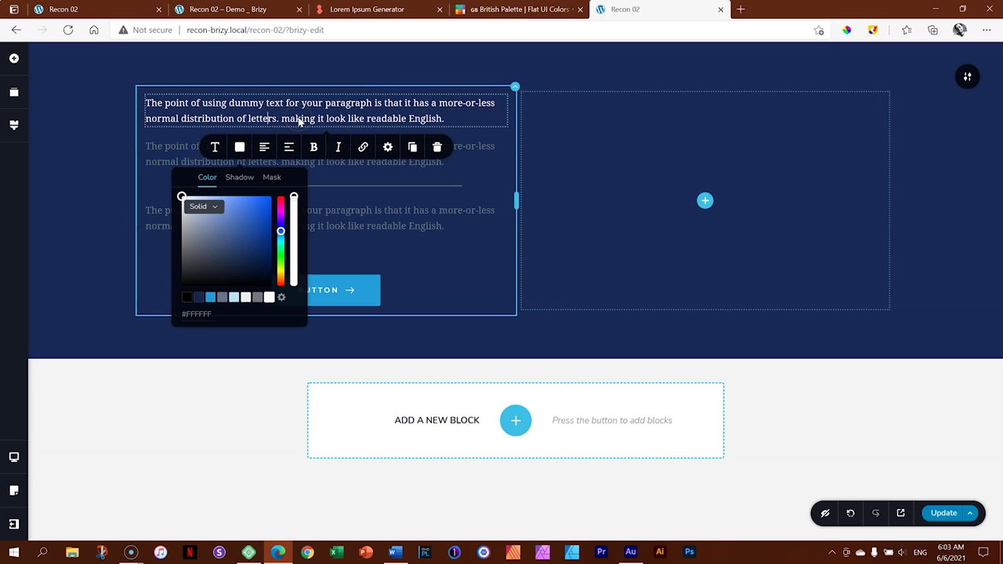
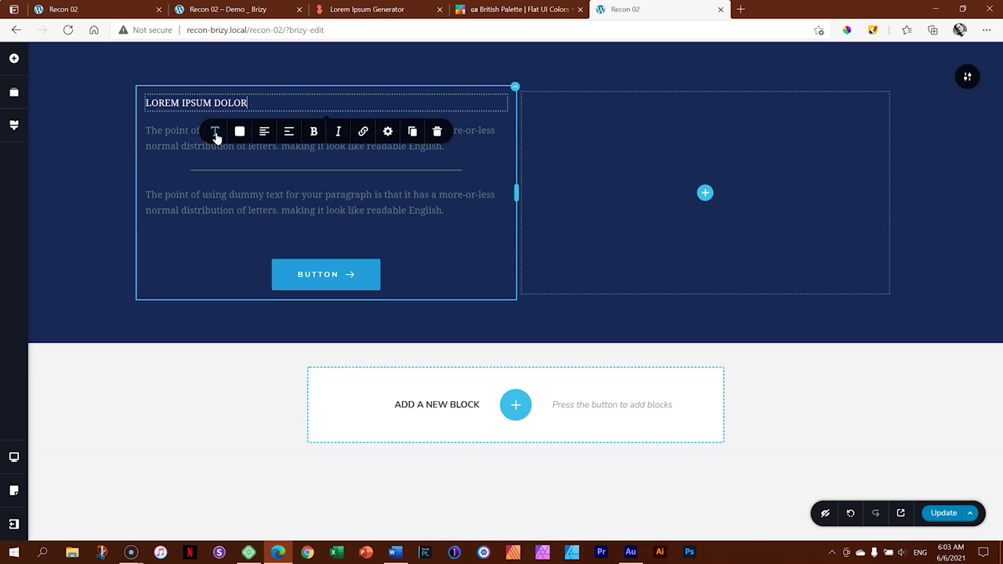
# Add the Google font Work Sans to the fonts available for the LOREM IPSUM DOLOR text
pyautogui.click(215, 133)
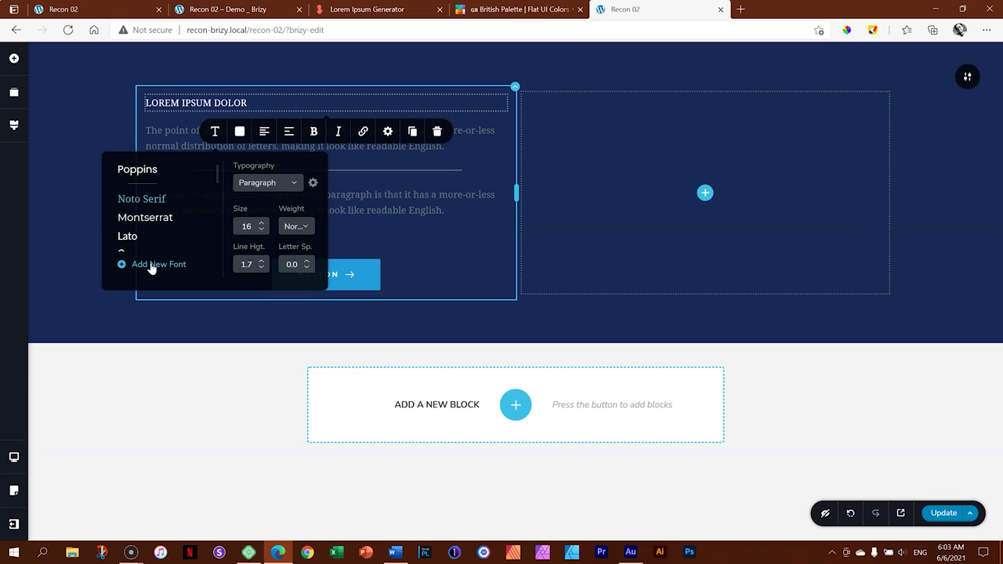
pyautogui.scroll(-5, 147, 221)
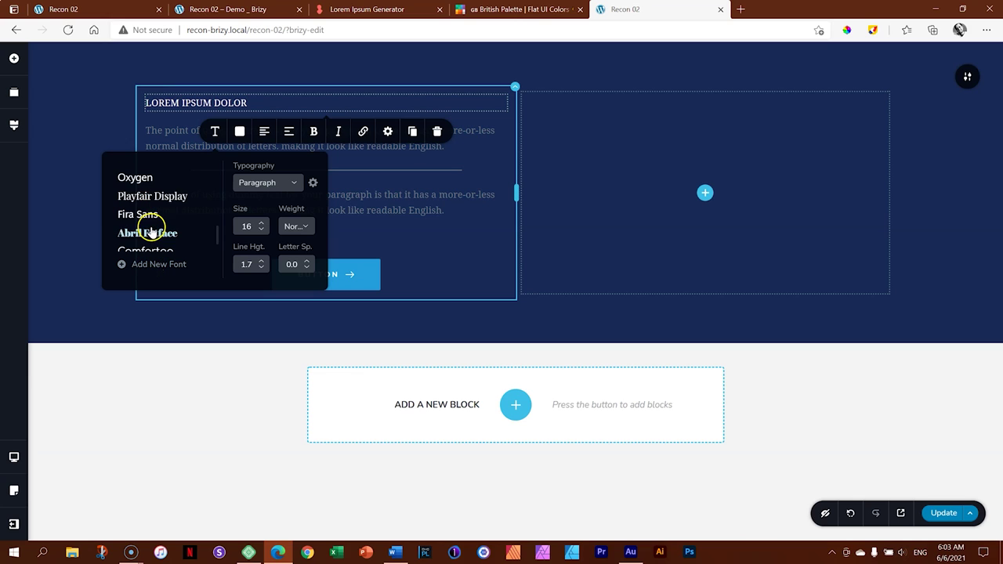
pyautogui.scroll(5, 149, 224)
pyautogui.click(151, 226)
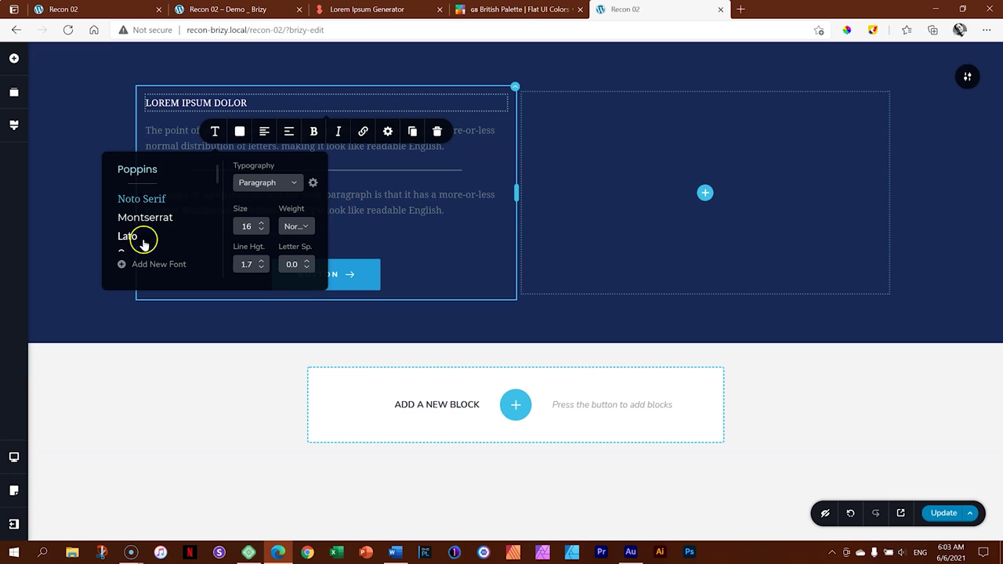
pyautogui.click(153, 266)
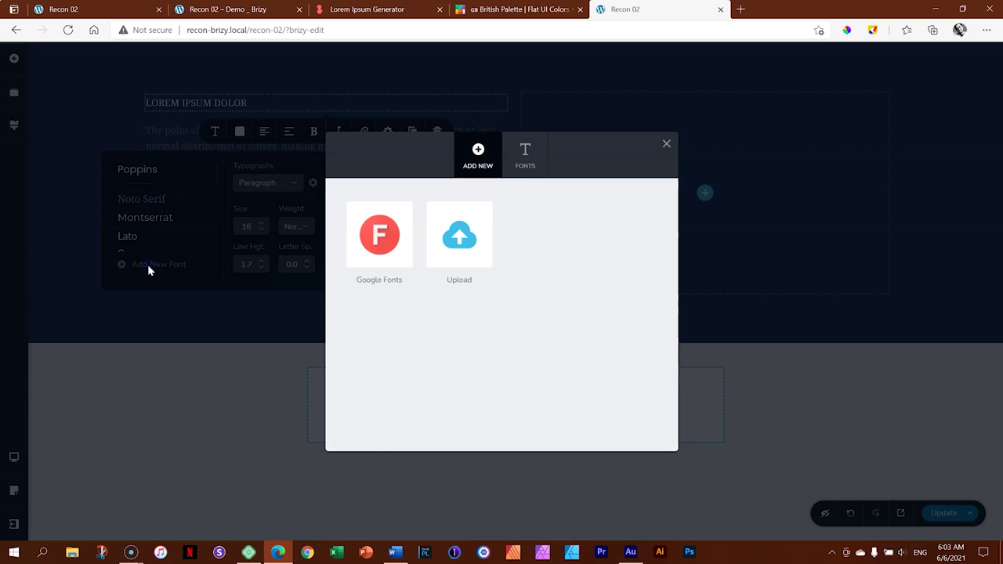
pyautogui.click(377, 244)
pyautogui.click(541, 262)
pyautogui.click(542, 271)
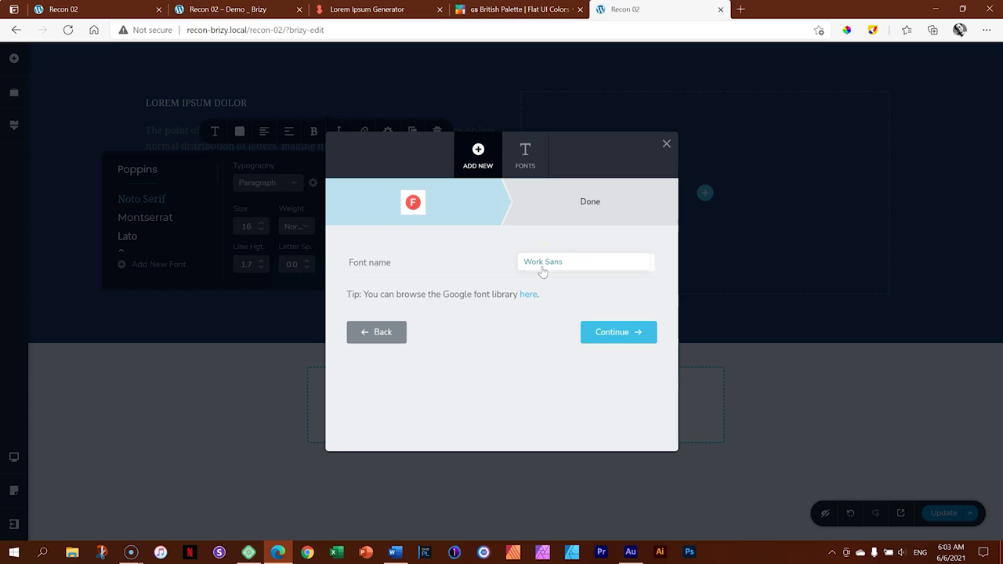
pyautogui.click(542, 267)
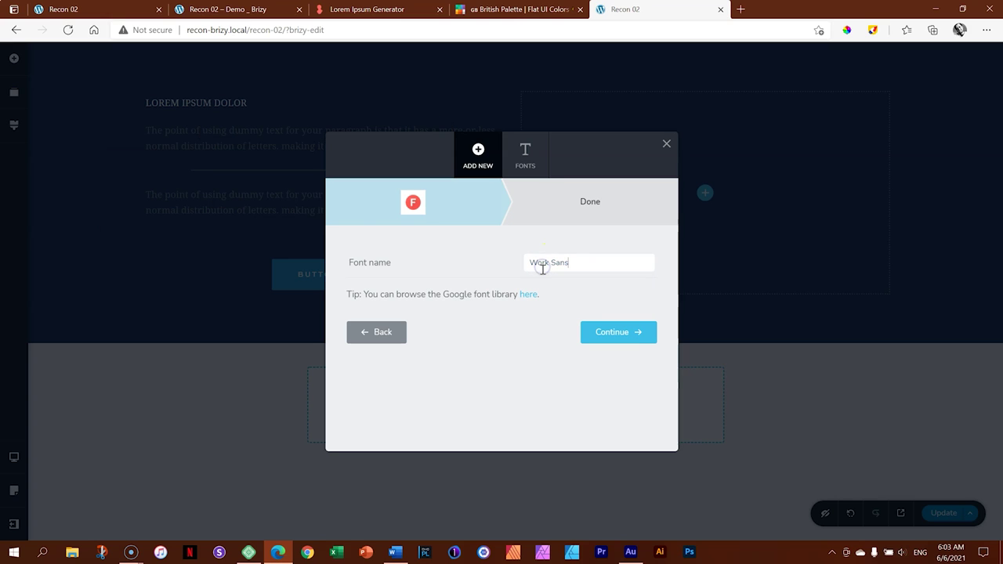
pyautogui.click(633, 343)
pyautogui.click(501, 418)
# Apply the Work Sans font to the LOREM IPSUM DOLOR text and set its size to 14
pyautogui.click(217, 103)
pyautogui.click(215, 131)
pyautogui.click(135, 190)
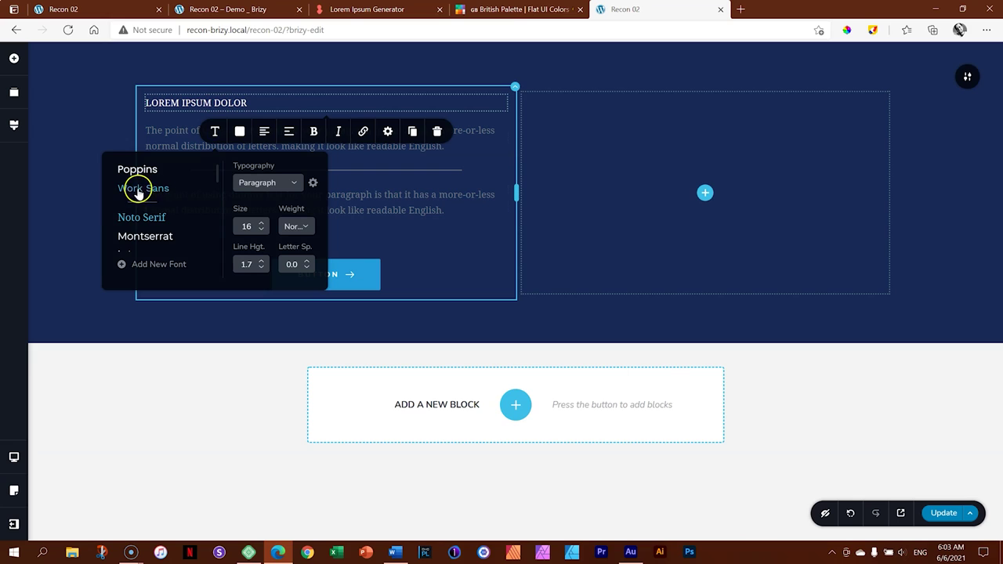
pyautogui.click(153, 194)
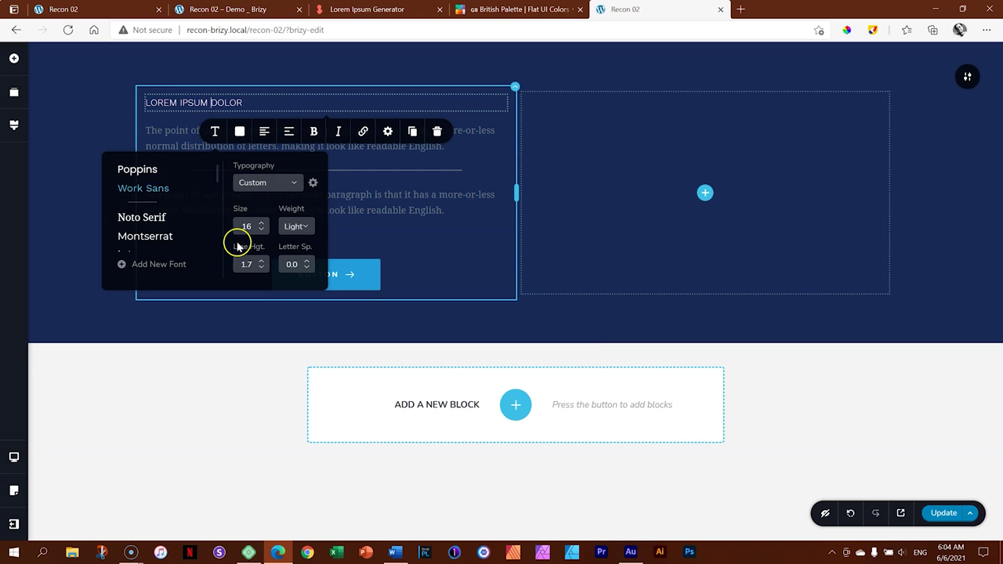
pyautogui.click(262, 231)
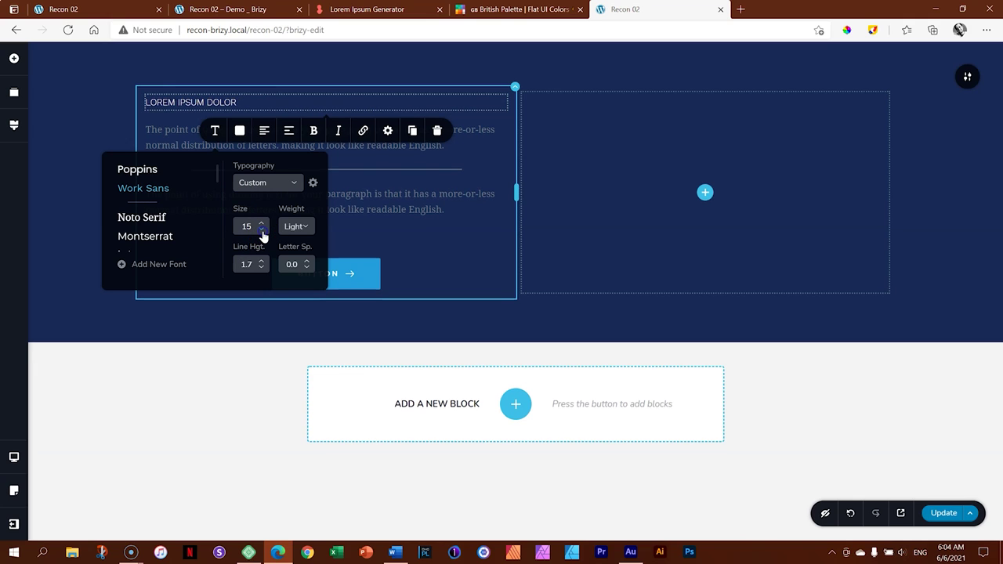
pyautogui.click(262, 232)
# Set the LOREM IPSUM DOLOR text's weight to Medium and its letter spacing to 1.0
pyautogui.click(297, 226)
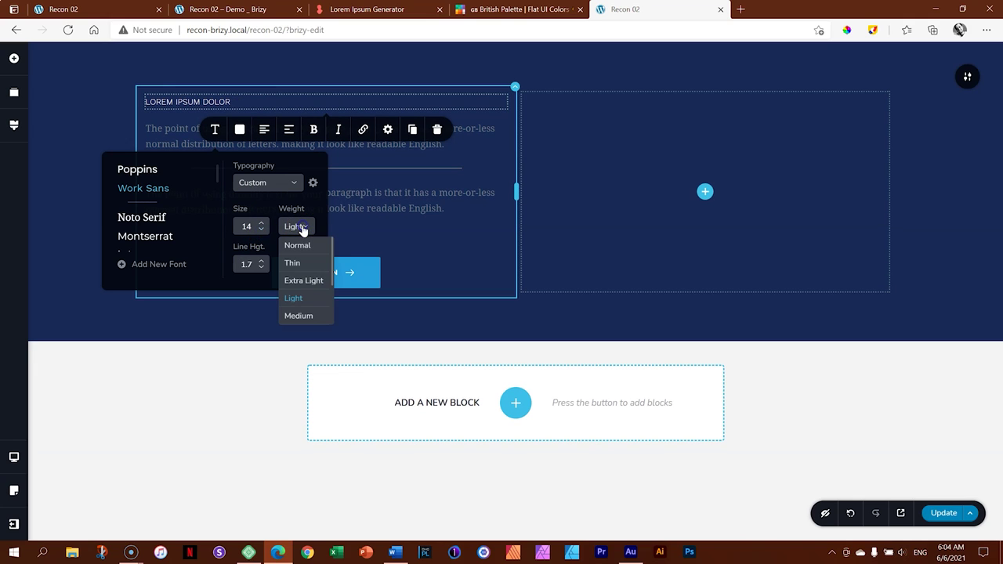
pyautogui.scroll(-2, 304, 260)
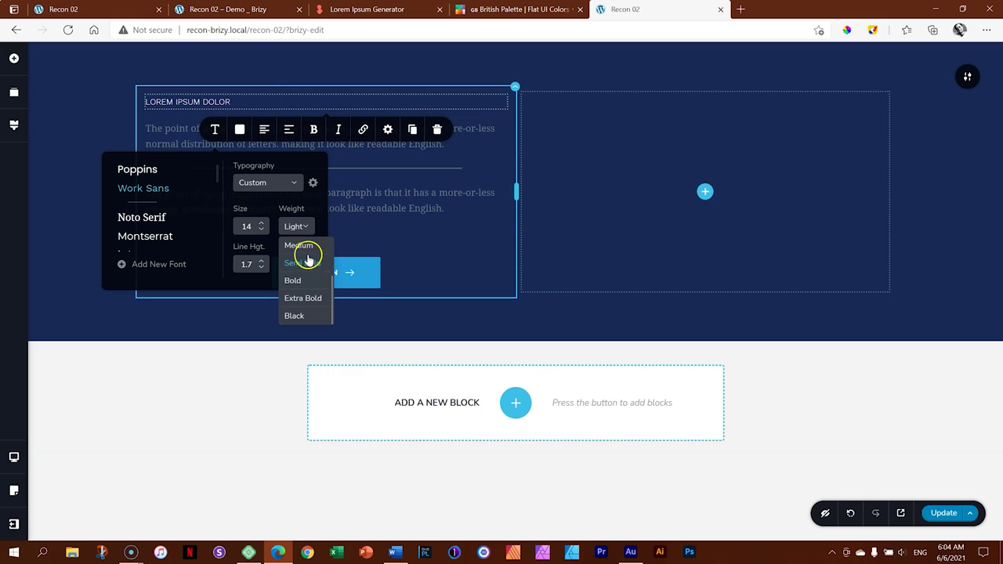
pyautogui.click(308, 248)
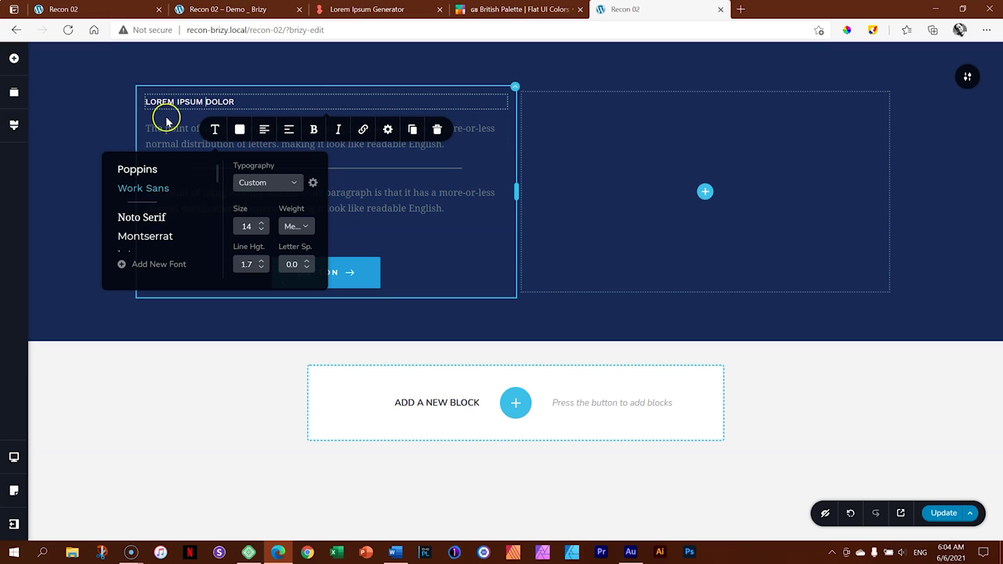
pyautogui.click(308, 263)
pyautogui.click(307, 263)
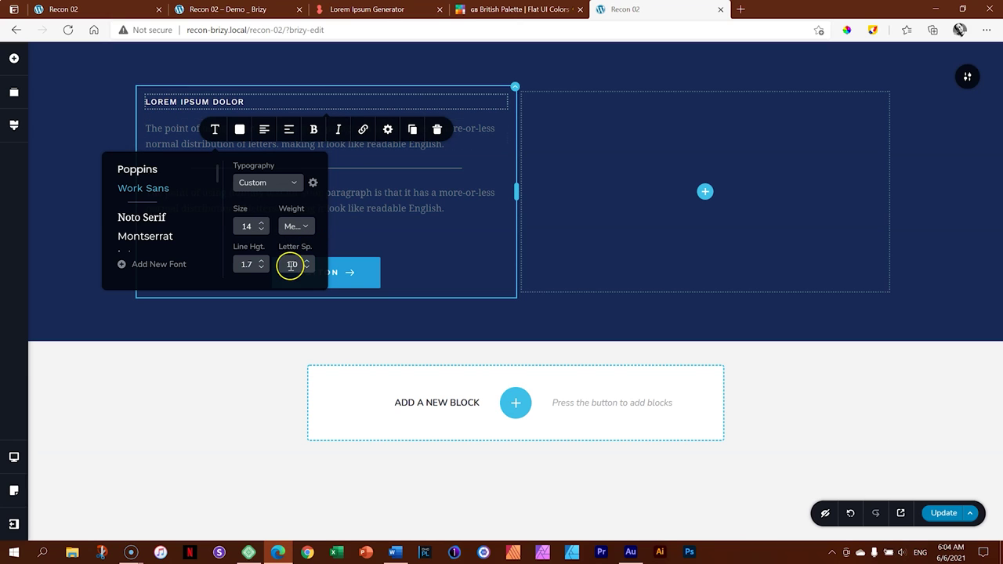
# Copy the sentence "Elementum pulvinar etiam non quam lacus." from the Lorem Ipsum Generator page and switch to the blank Word document
pyautogui.click(408, 149)
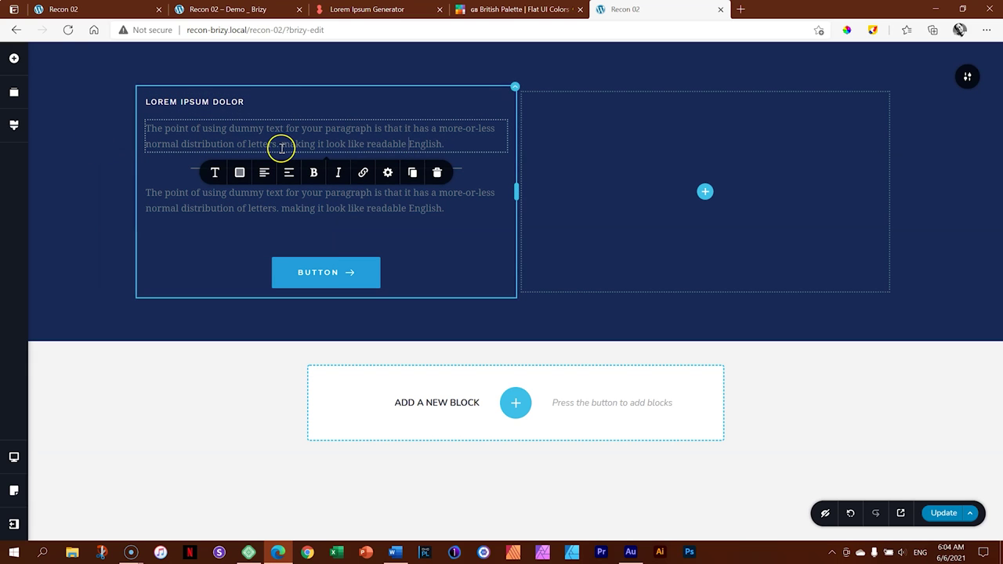
pyautogui.click(350, 8)
pyautogui.scroll(-5, 501, 278)
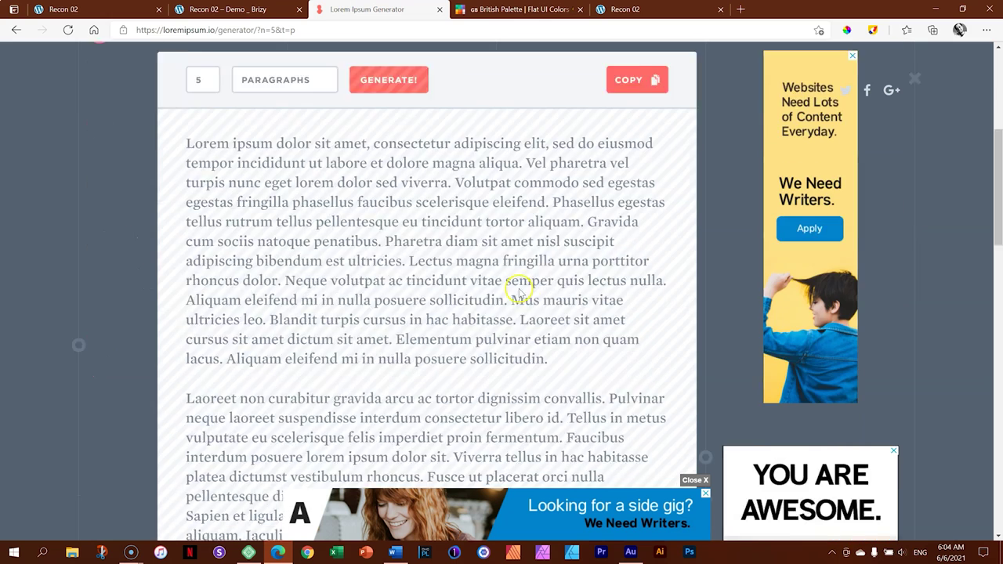
pyautogui.moveTo(397, 275); pyautogui.dragTo(225, 294)
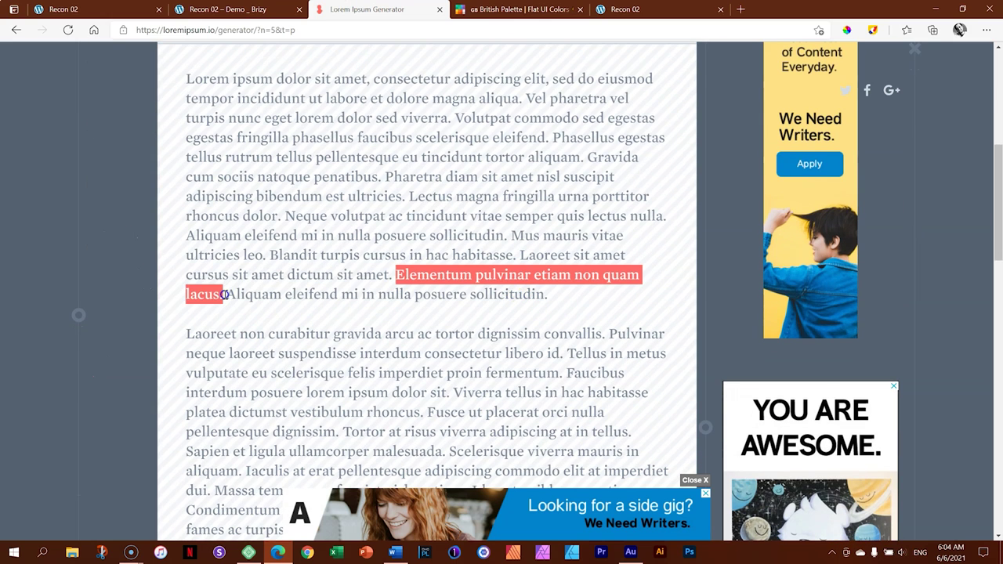
pyautogui.rightClick(506, 276)
pyautogui.click(513, 280)
pyautogui.click(521, 276)
pyautogui.click(395, 552)
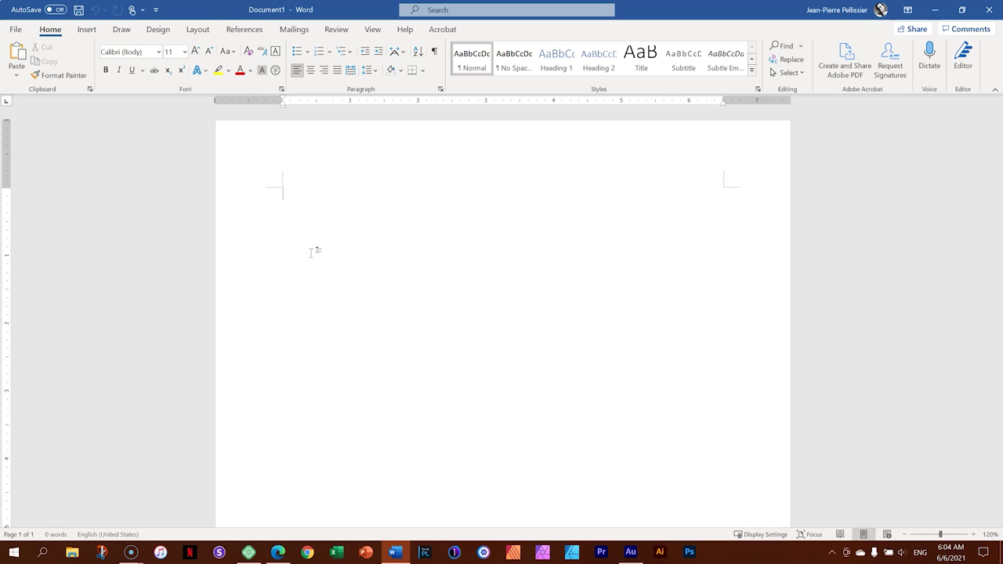
pyautogui.hotkey('ctrl', 'v')
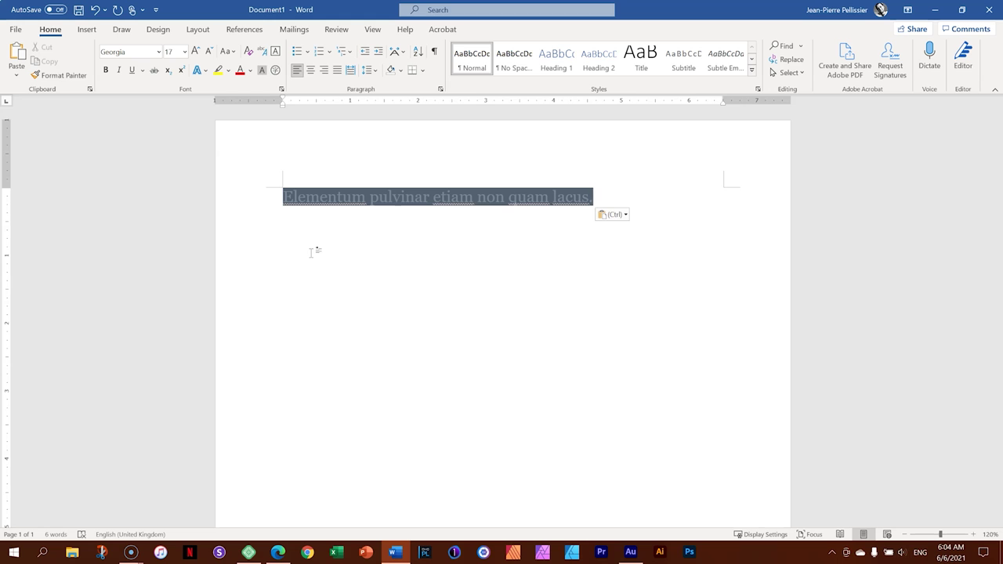
pyautogui.hotkey('alt', 'Tab')
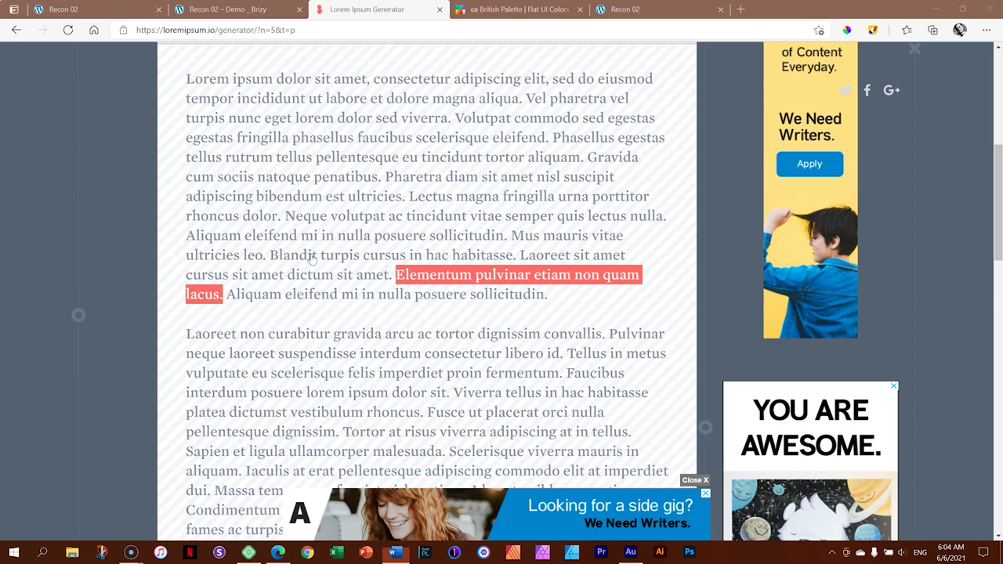
pyautogui.hotkey('alt', 'Tab')
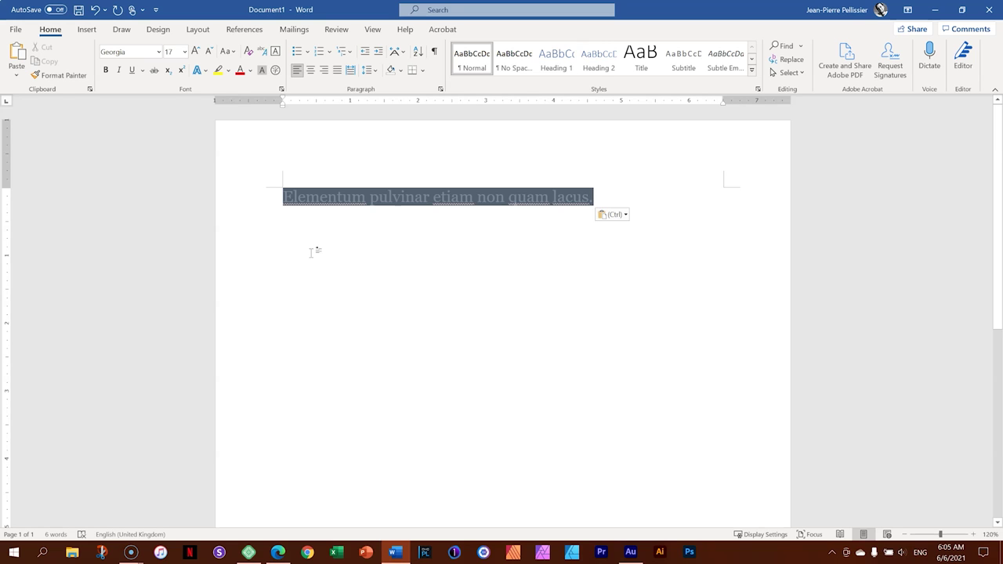
pyautogui.press('ctrl')
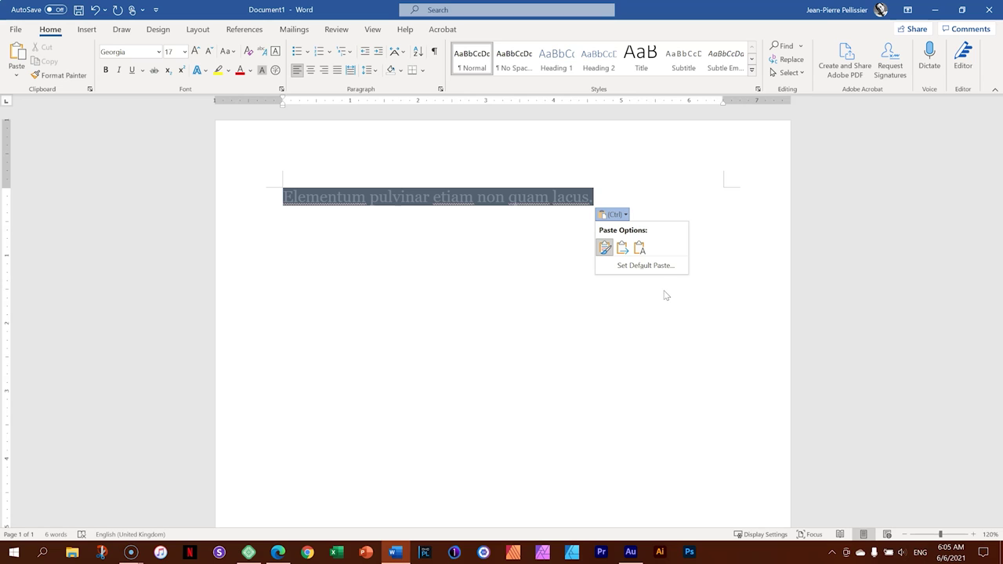
pyautogui.press('t')
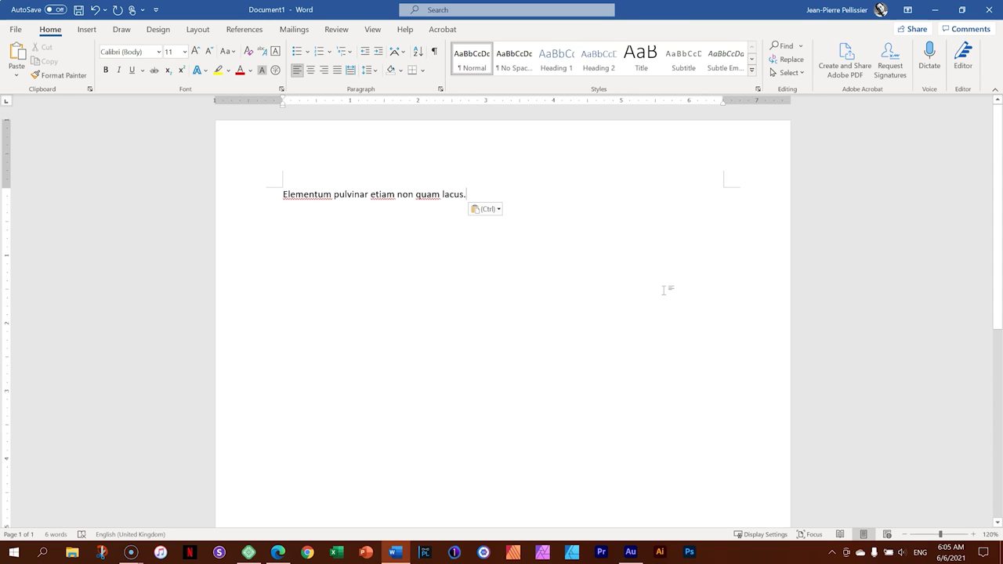
pyautogui.hotkey('ctrl', 'a')
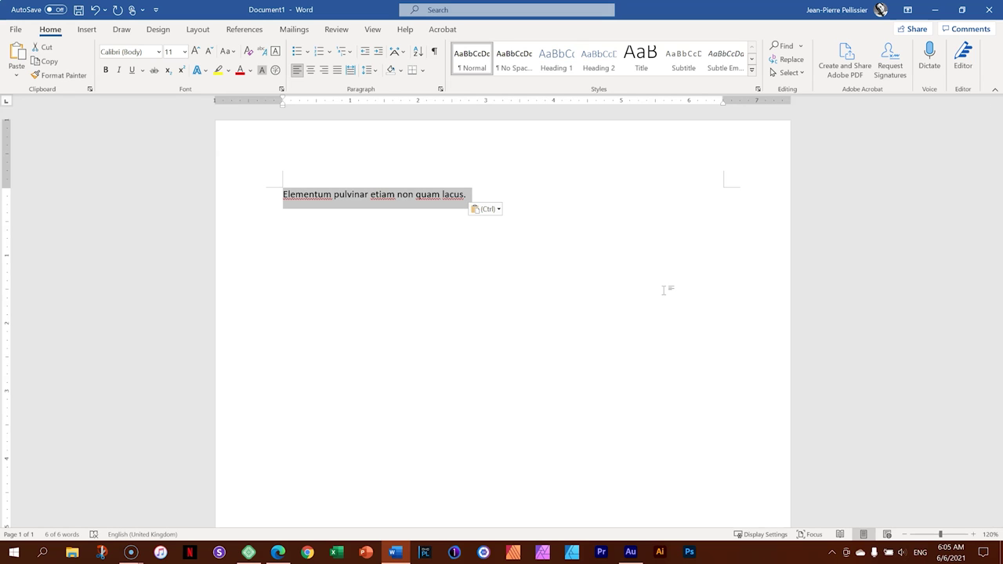
pyautogui.press('Delete')
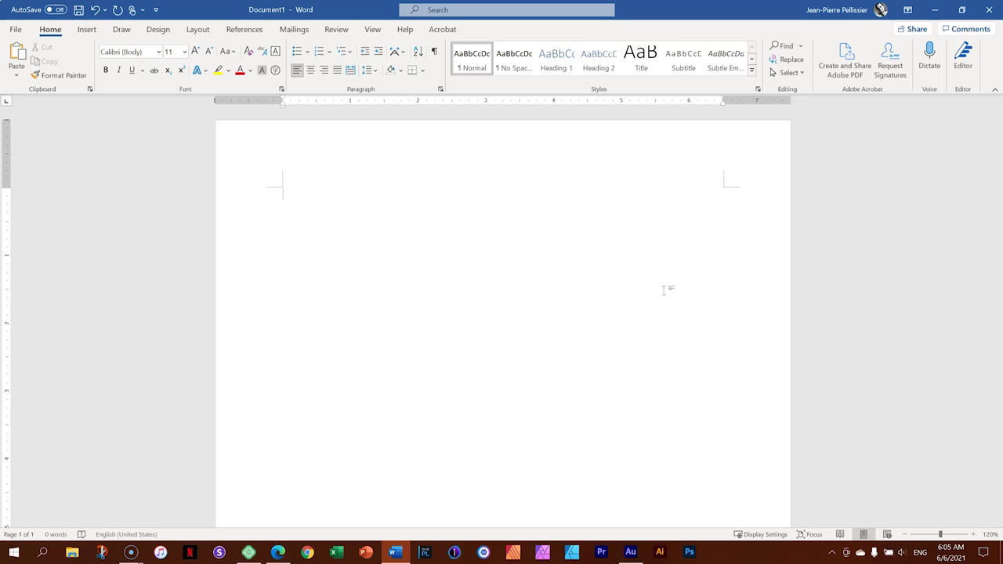
# Paste the copied Elementum sentence into the blank document as text only and convert it to all uppercase
pyautogui.hotkey('ctrl', 'v')
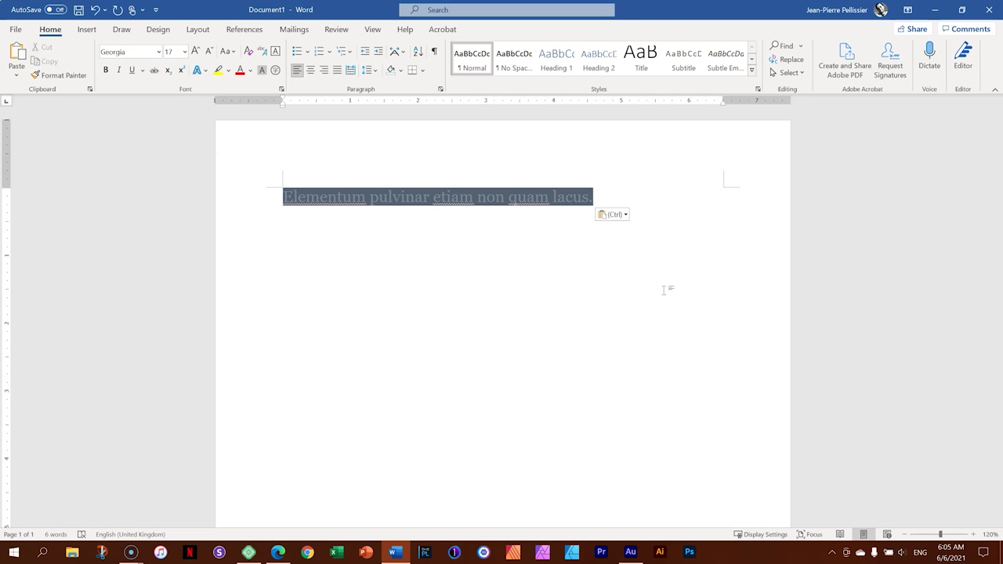
pyautogui.press('ctrl')
pyautogui.press('t')
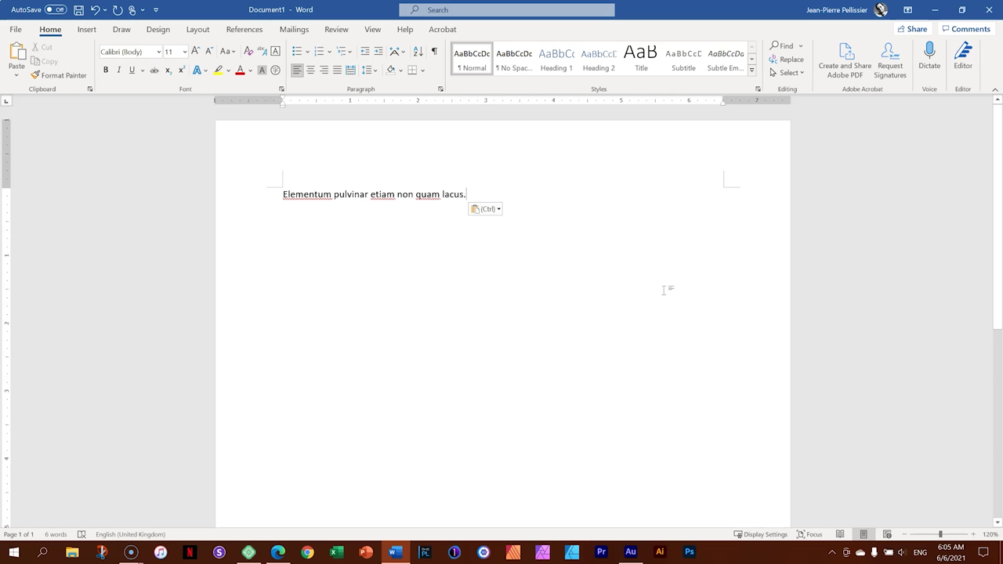
pyautogui.click(259, 196)
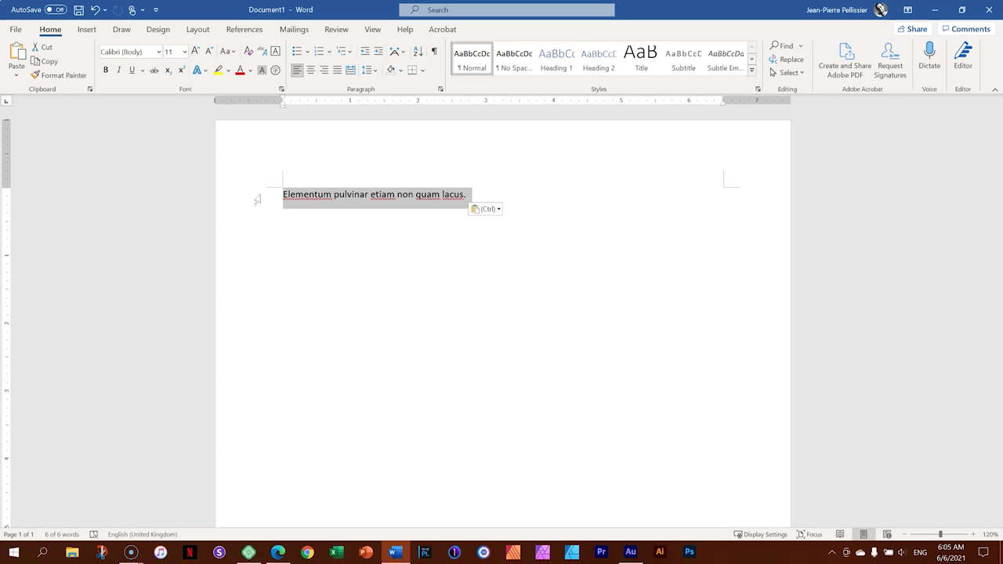
pyautogui.hotkey('shift', 'F3')
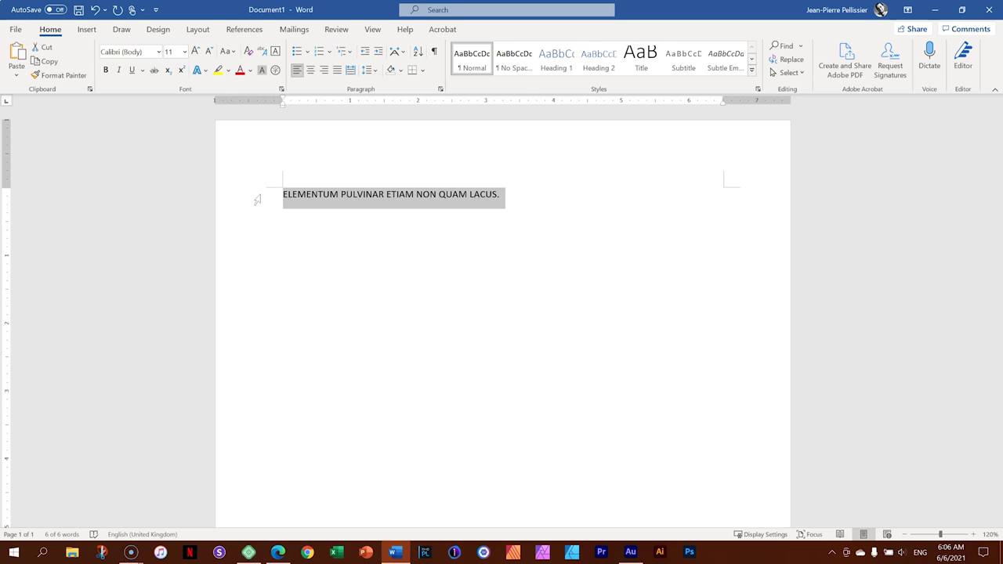
pyautogui.hotkey('shift', 'F3')
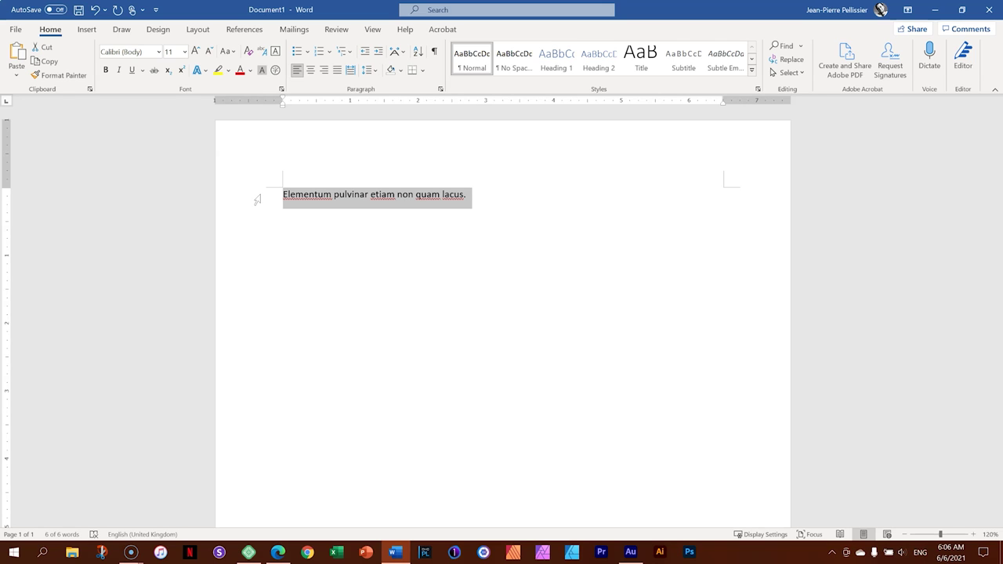
pyautogui.hotkey('shift', 'F3')
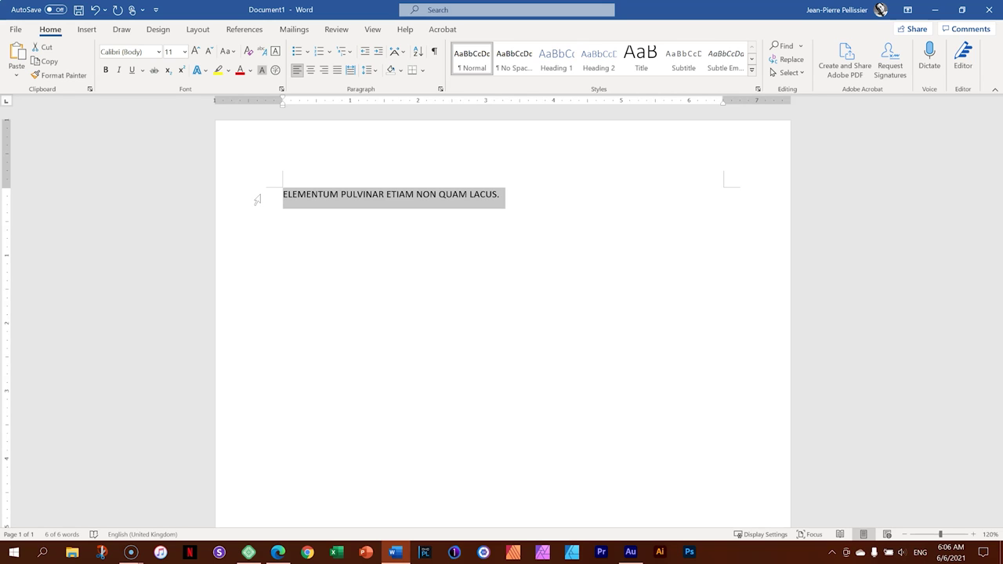
# Copy the uppercase sentence, switch back to the Recon 02 Brizy editor and paste it over the first column's second text
pyautogui.hotkey('alt', 'Tab')
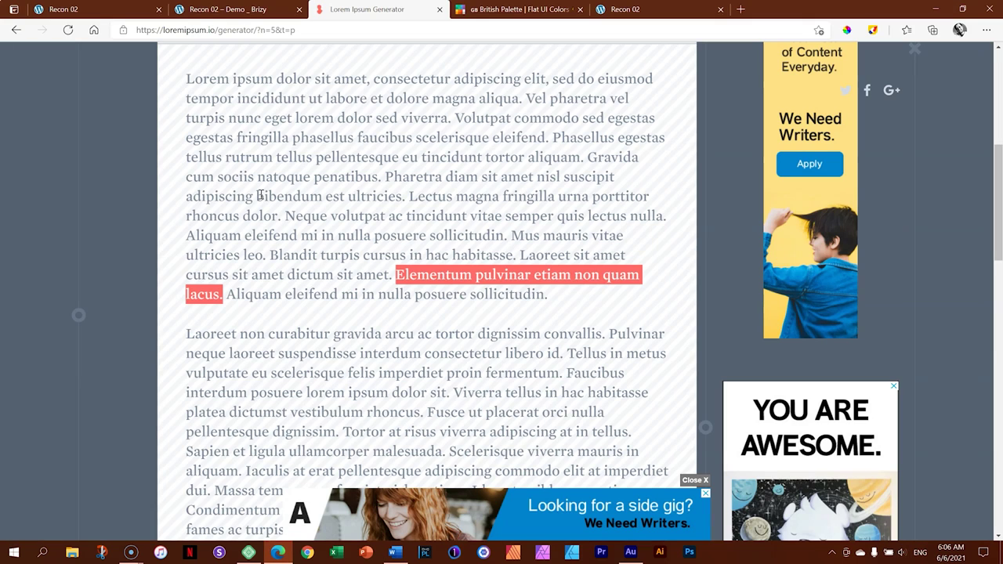
pyautogui.click(614, 8)
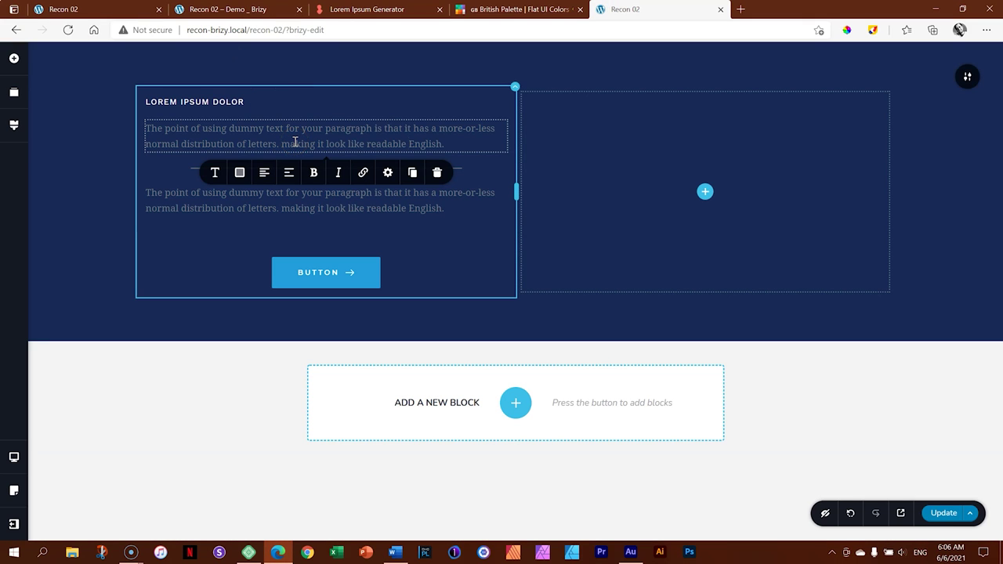
pyautogui.tripleClick(294, 141)
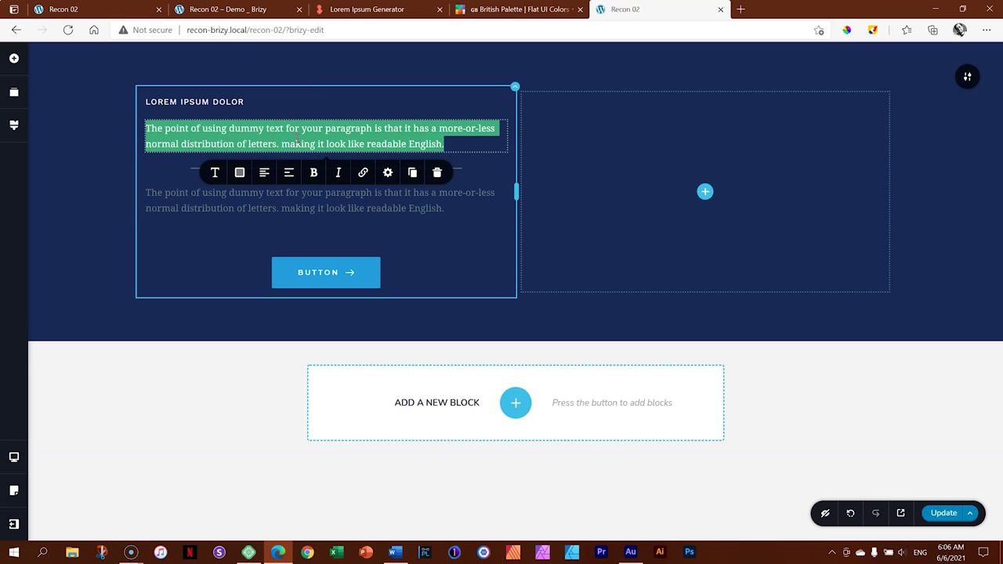
pyautogui.hotkey('ctrl', 'v')
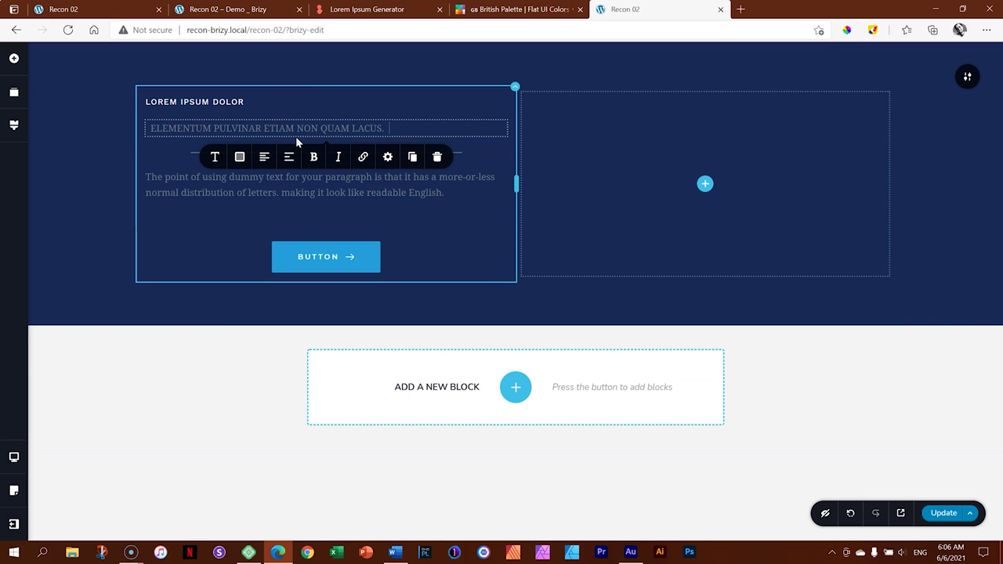
# Set the Elementum text's color to white (#FFFFFF), its size to 40 and its font to Work Sans
pyautogui.click(239, 157)
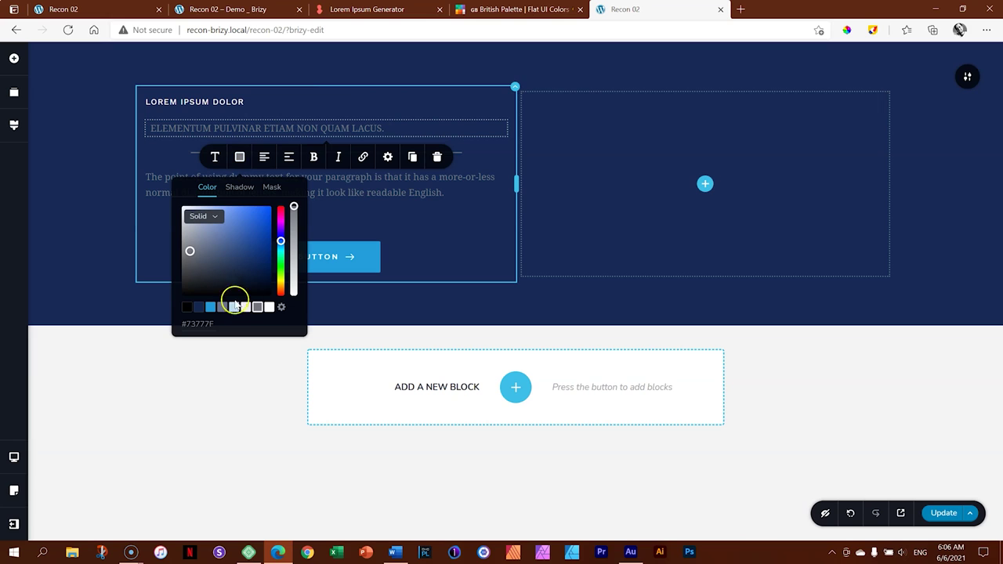
pyautogui.click(269, 306)
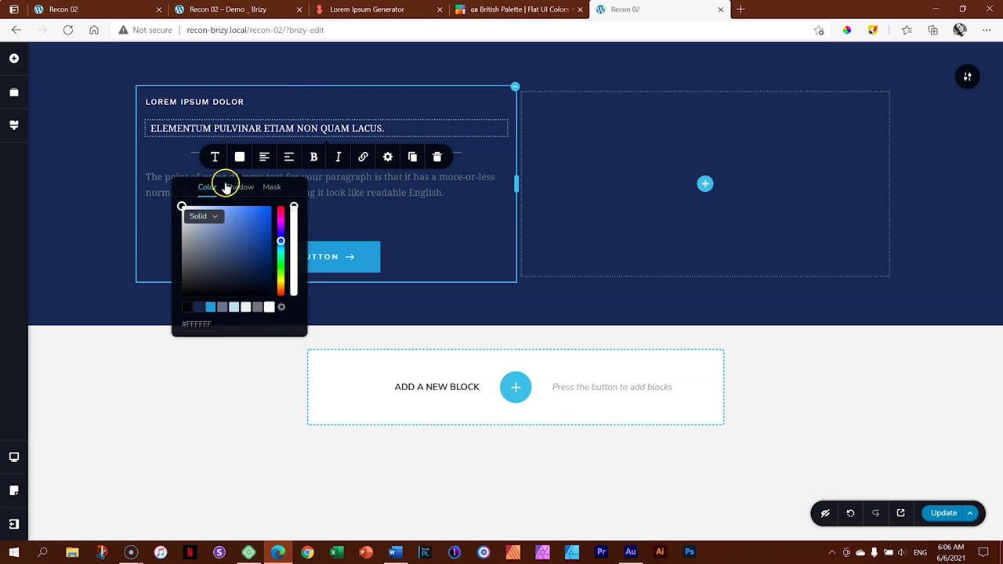
pyautogui.click(213, 157)
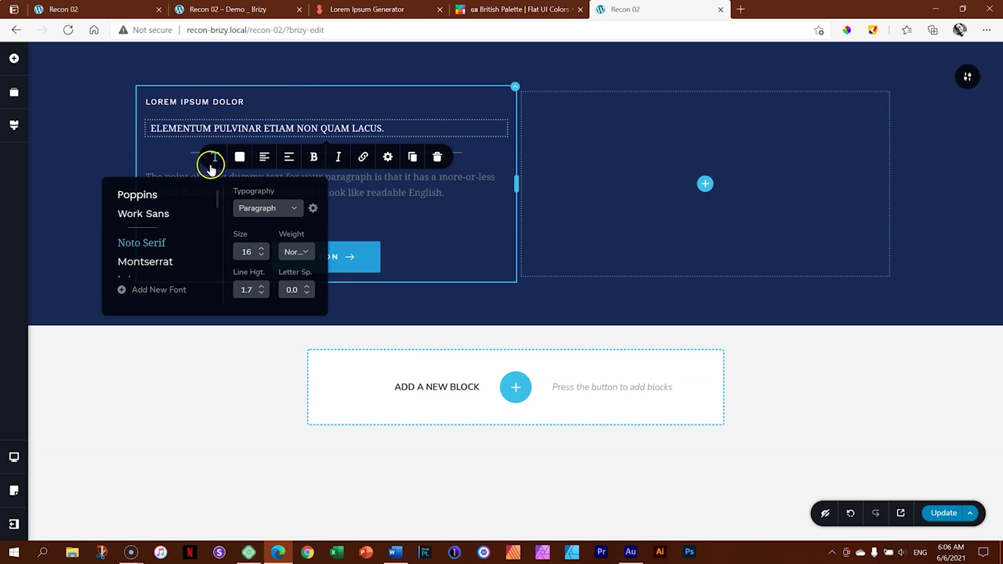
pyautogui.doubleClick(251, 252)
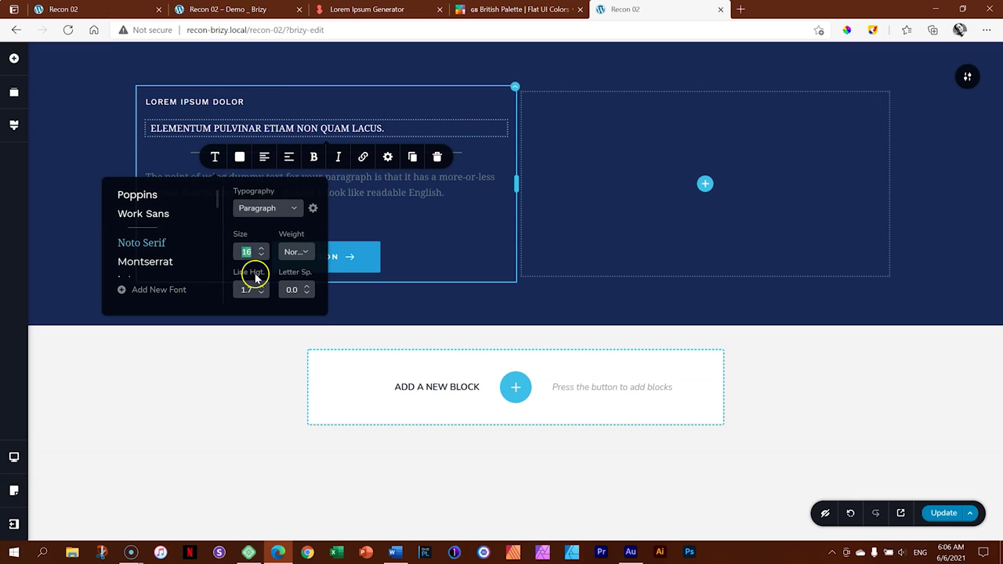
pyautogui.write('40')
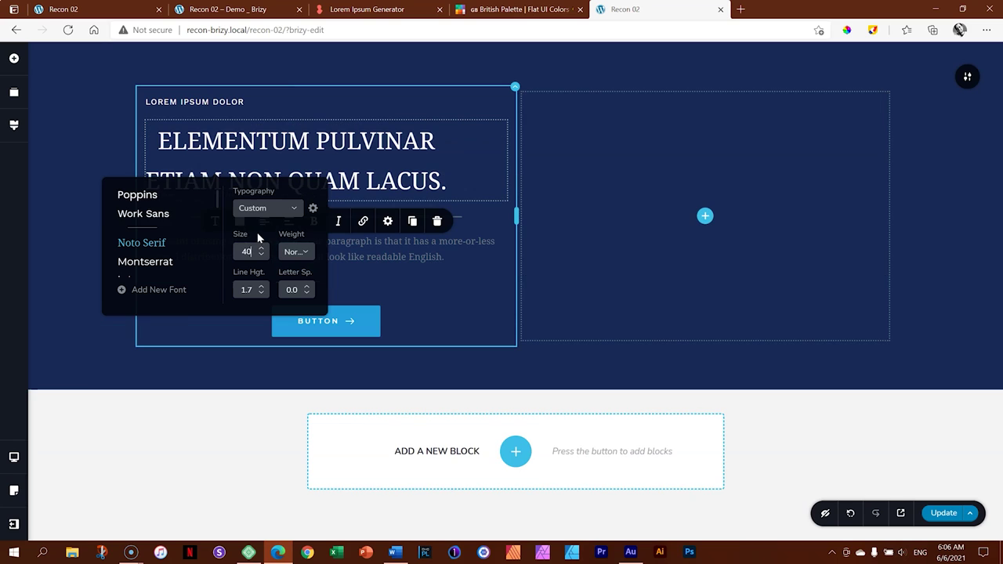
pyautogui.click(142, 215)
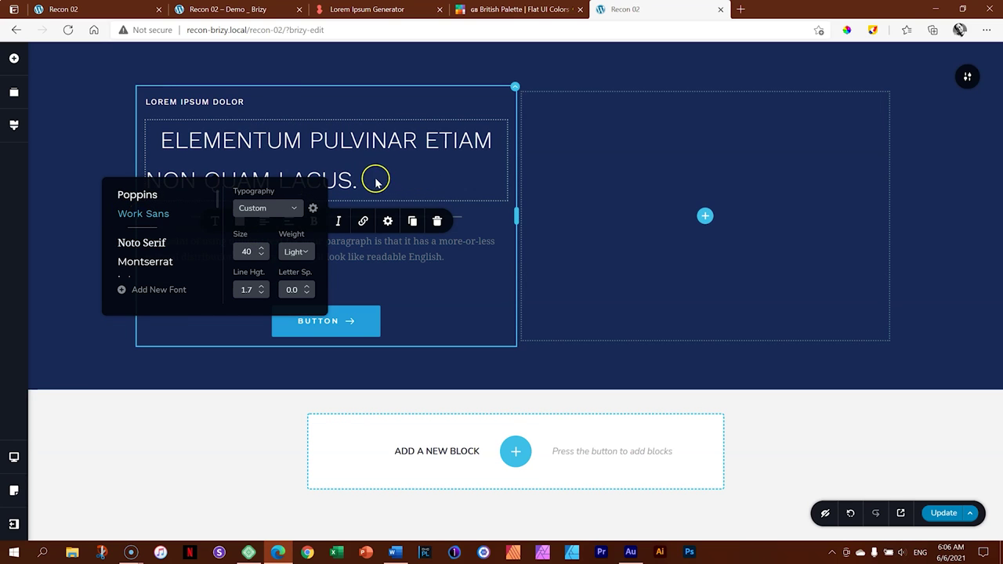
# Remove the extra spaces before and after the Elementum heading text
pyautogui.click(166, 136)
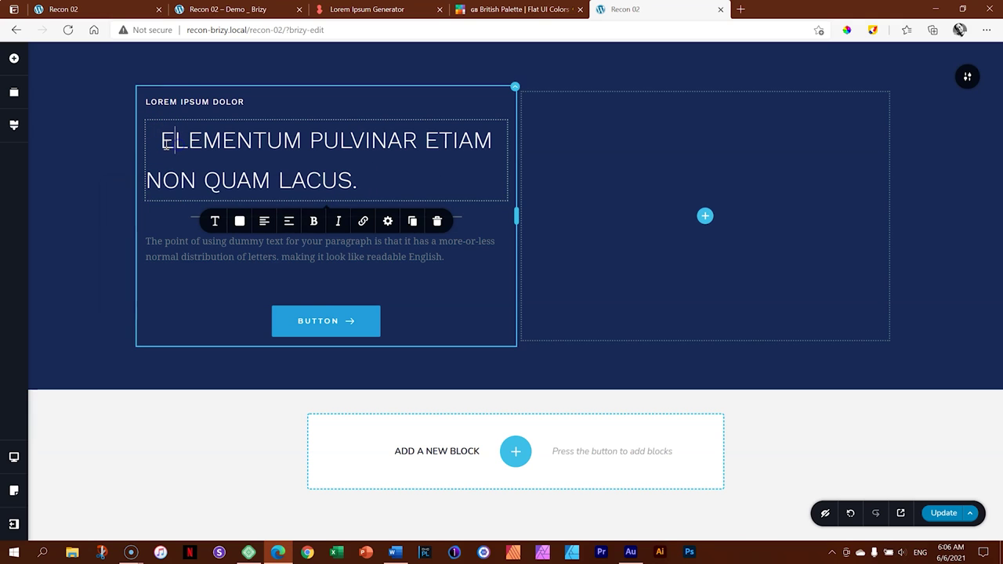
pyautogui.press('BackSpace')
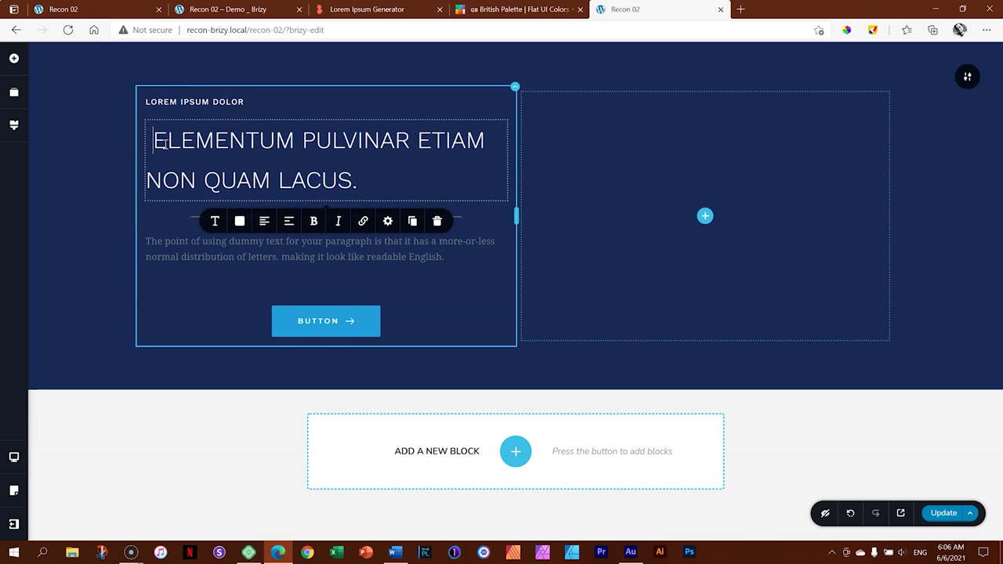
pyautogui.press('BackSpace')
pyautogui.click(396, 182)
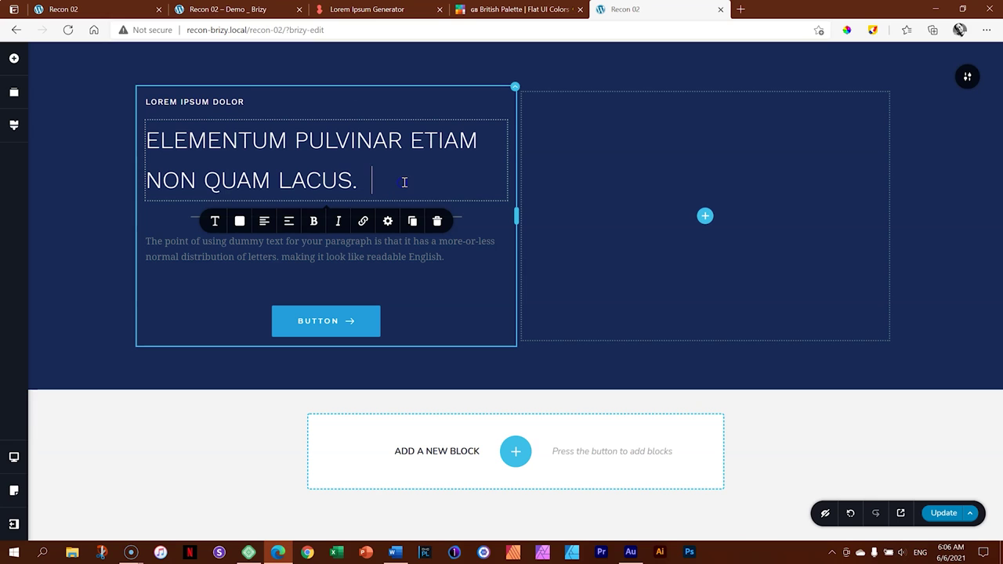
pyautogui.press('BackSpace')
# Try the Semi Bold and Medium weights on the Elementum heading
pyautogui.click(215, 221)
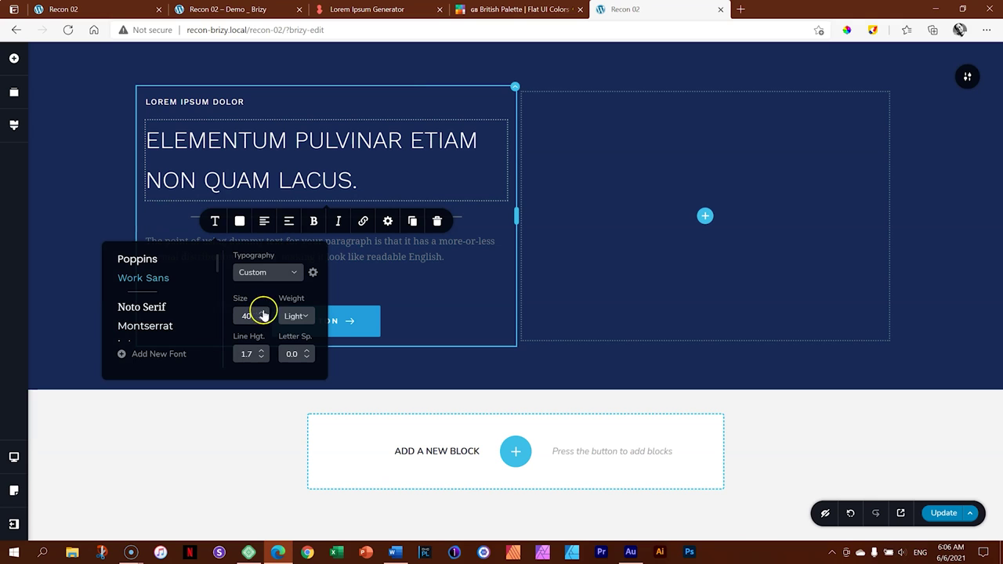
pyautogui.click(293, 316)
pyautogui.scroll(-2, 306, 351)
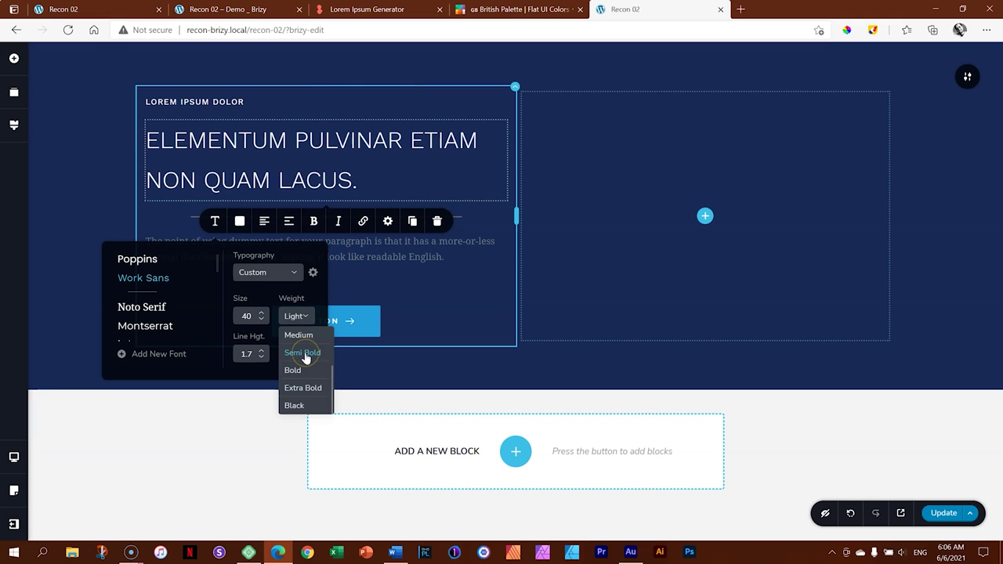
pyautogui.click(300, 354)
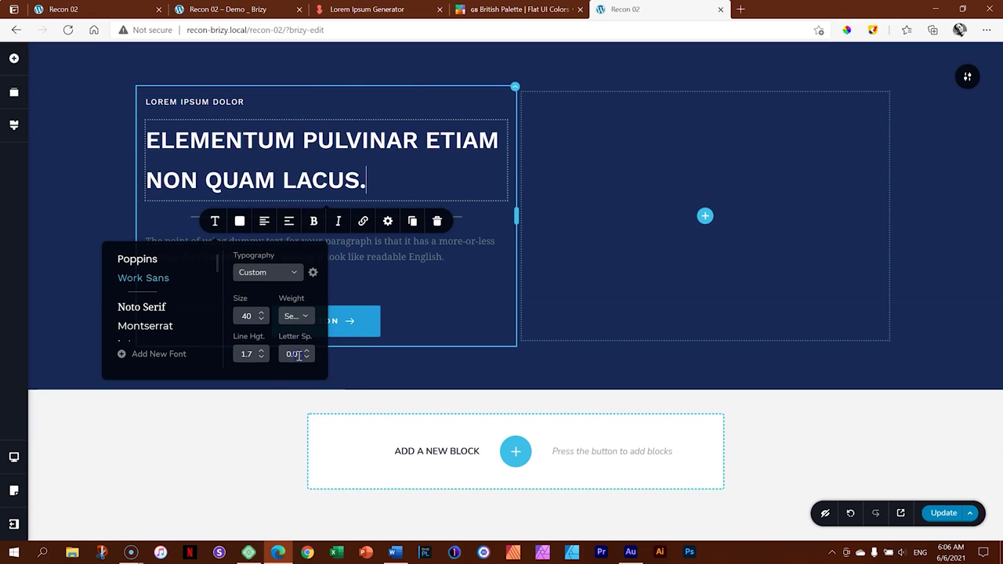
pyautogui.click(309, 319)
pyautogui.click(303, 342)
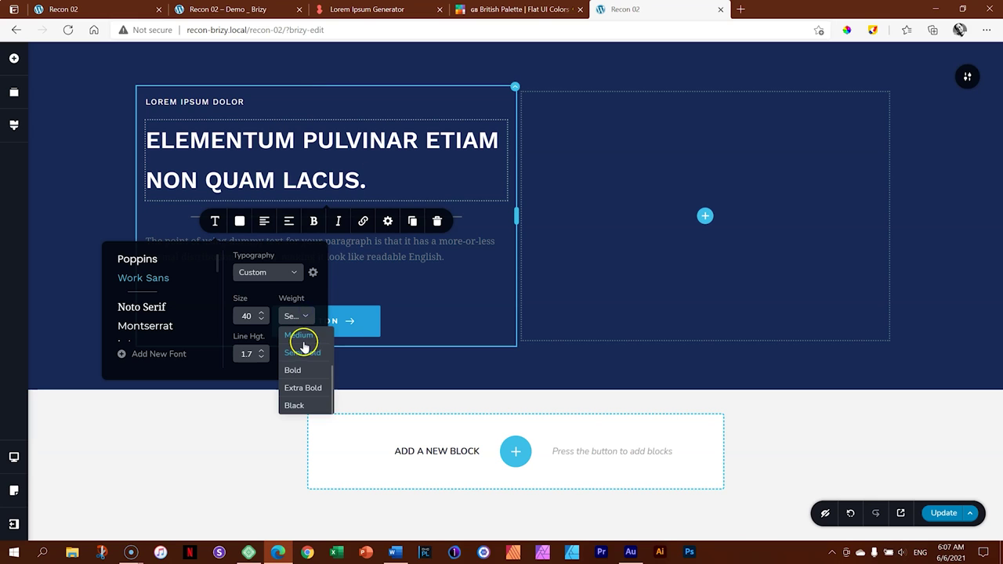
pyautogui.click(265, 223)
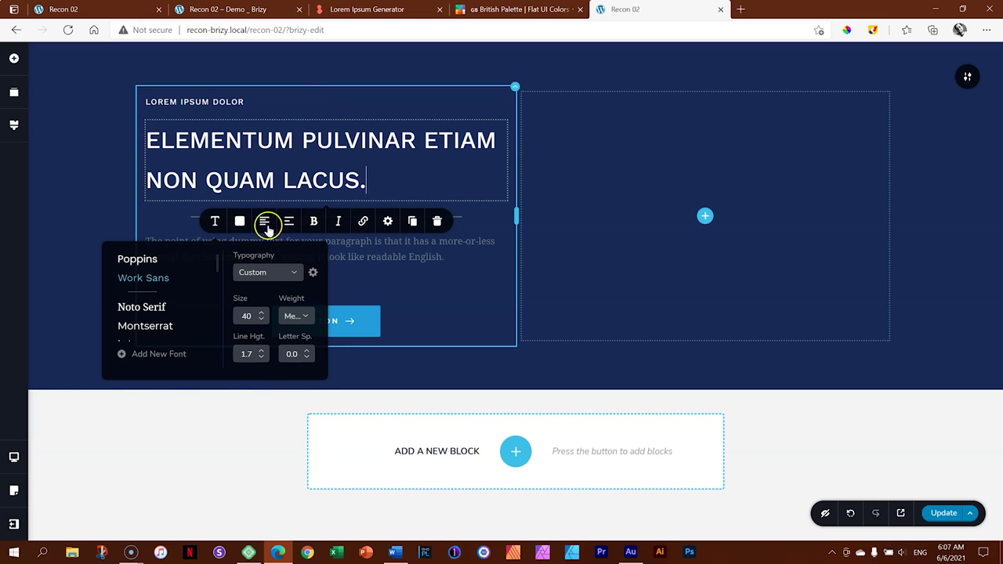
# Set the Elementum heading's line height to 1.6 and its letter spacing to -2.0
pyautogui.click(263, 357)
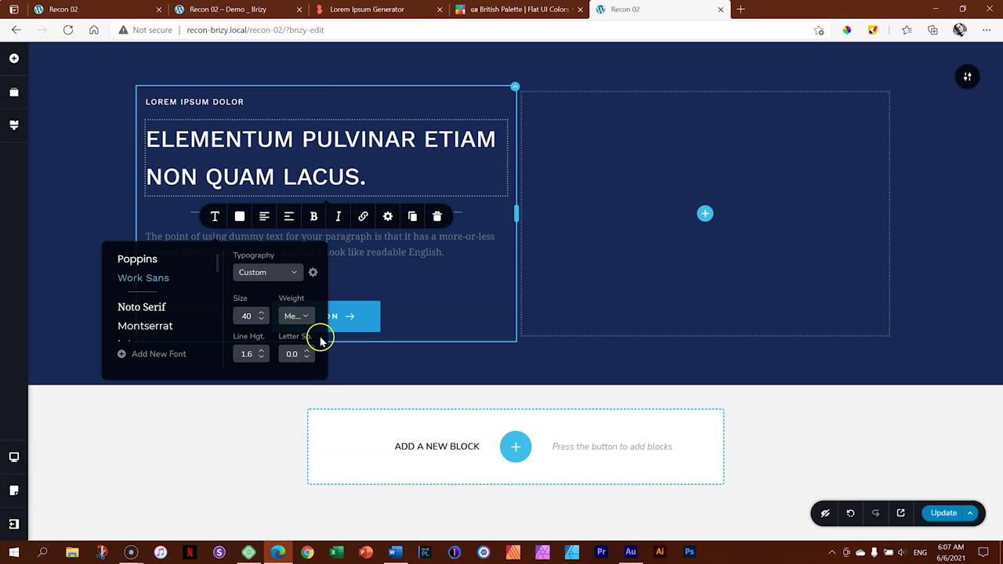
pyautogui.click(307, 357)
pyautogui.click(307, 357)
pyautogui.click(308, 357)
pyautogui.click(307, 357)
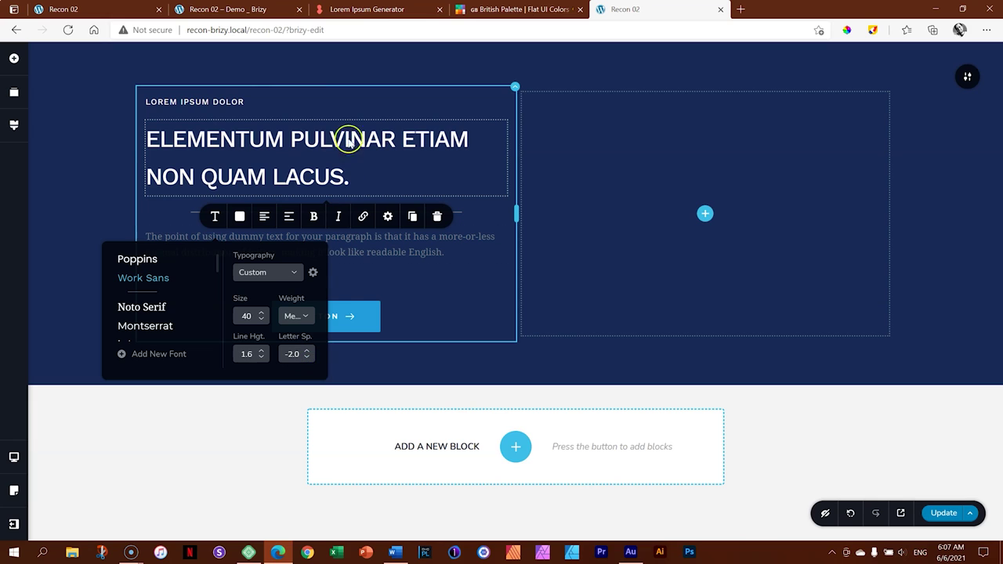
# Set the Elementum heading's font weight to Light
pyautogui.click(307, 318)
pyautogui.scroll(3, 314, 356)
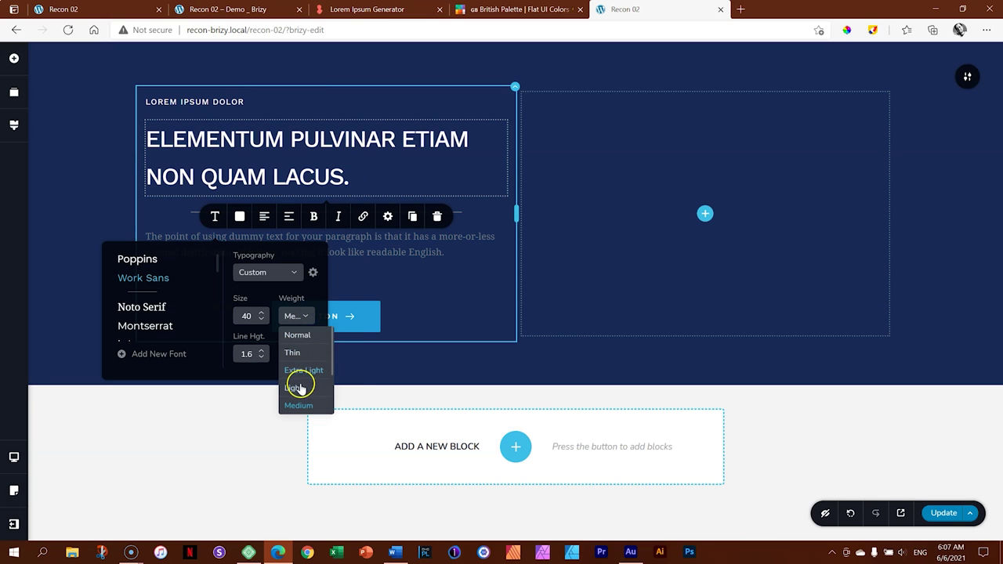
pyautogui.click(296, 388)
pyautogui.click(295, 389)
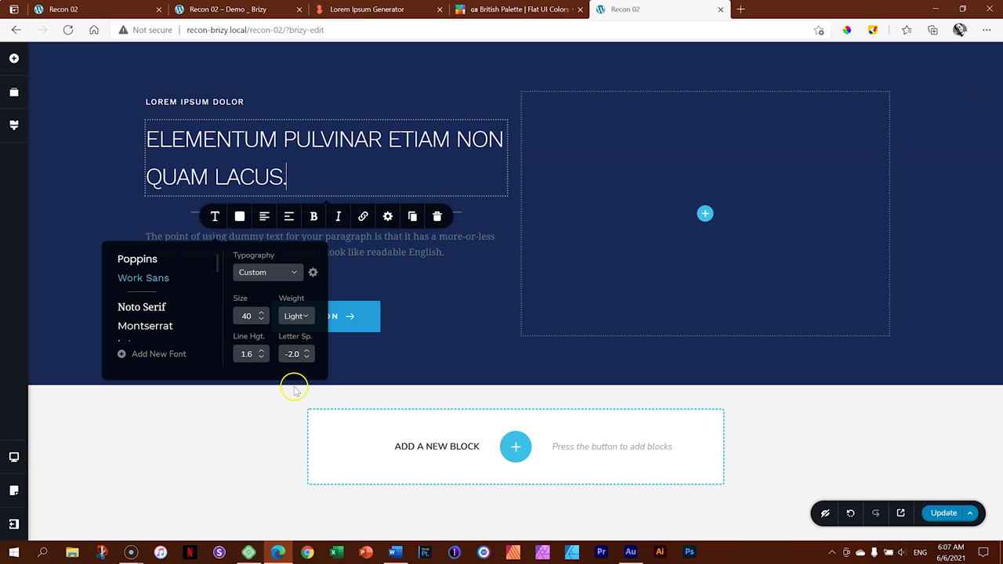
pyautogui.click(74, 223)
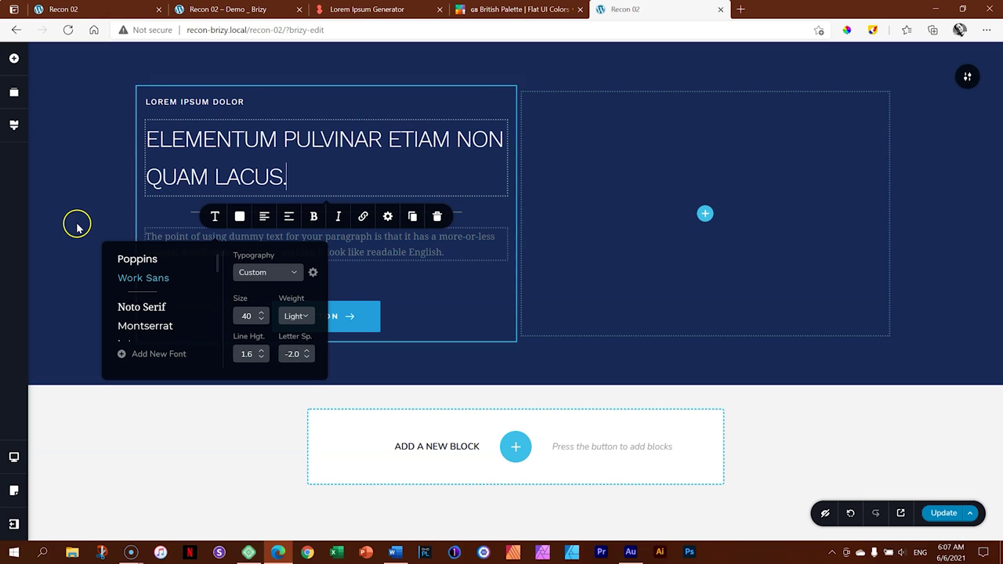
# Format the divider line below the heading in white with a size of 4 and 100% opacity
pyautogui.click(220, 214)
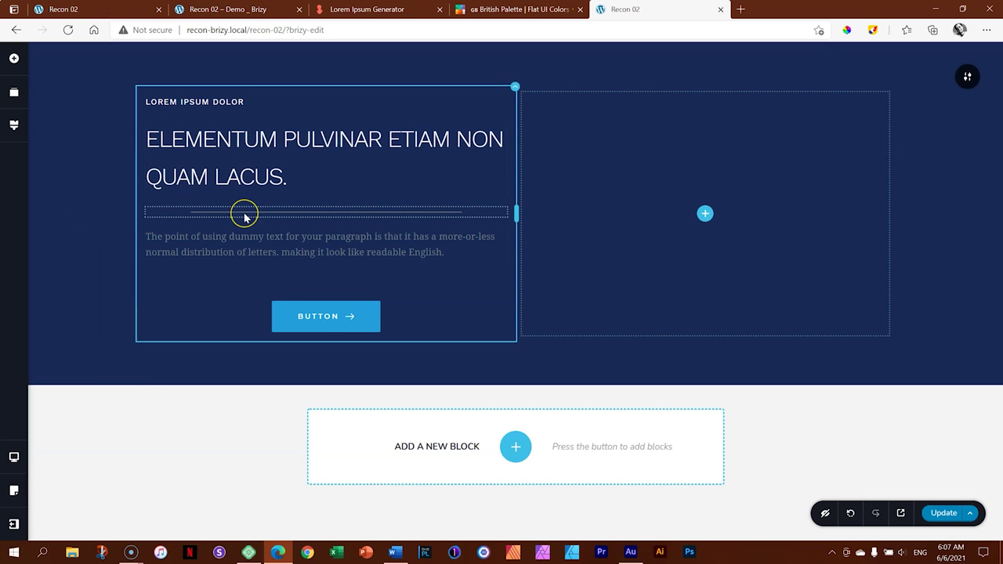
pyautogui.click(244, 217)
pyautogui.click(277, 238)
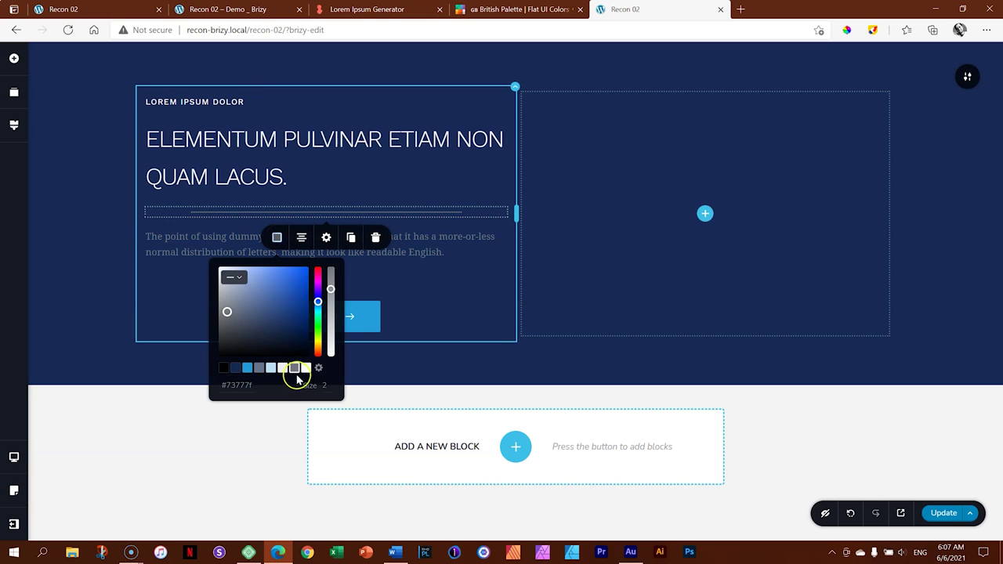
pyautogui.click(307, 369)
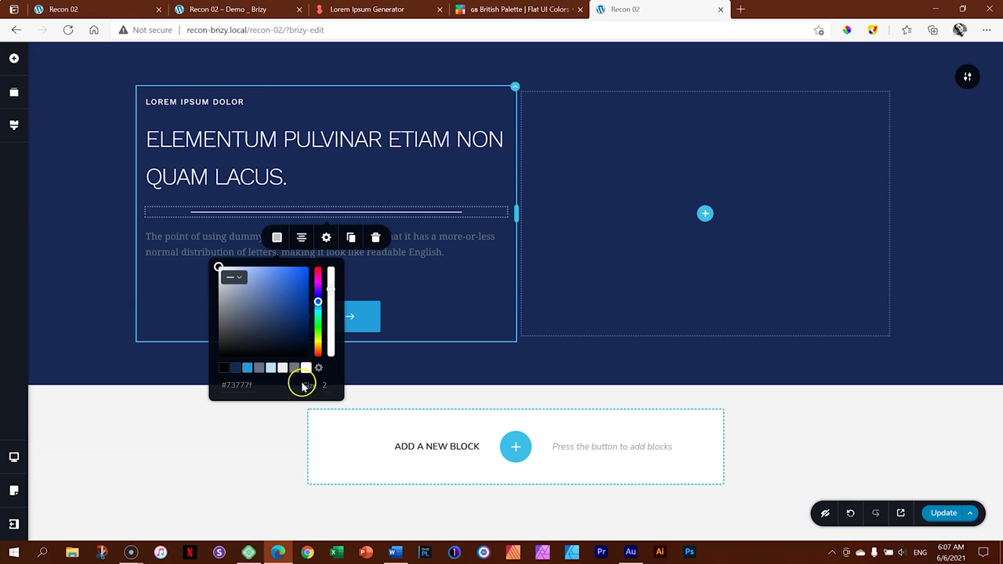
pyautogui.click(334, 385)
pyautogui.click(230, 383)
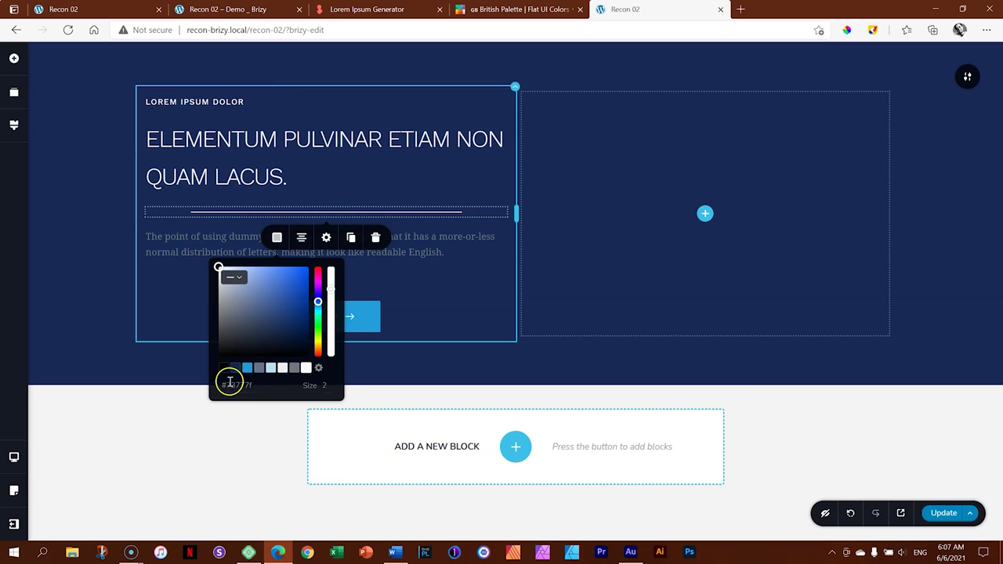
pyautogui.click(326, 385)
pyautogui.write('2')
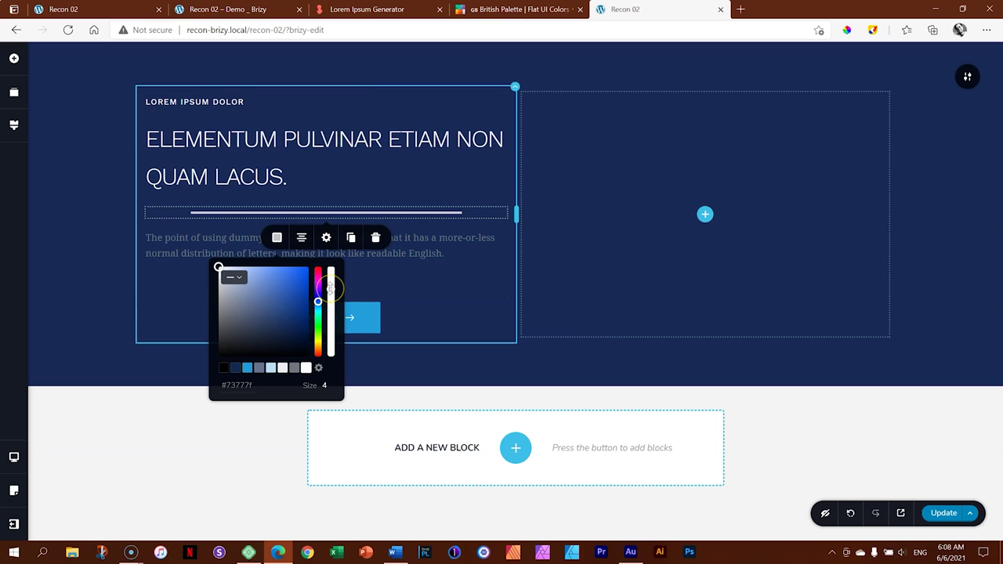
pyautogui.moveTo(330, 288); pyautogui.dragTo(335, 261)
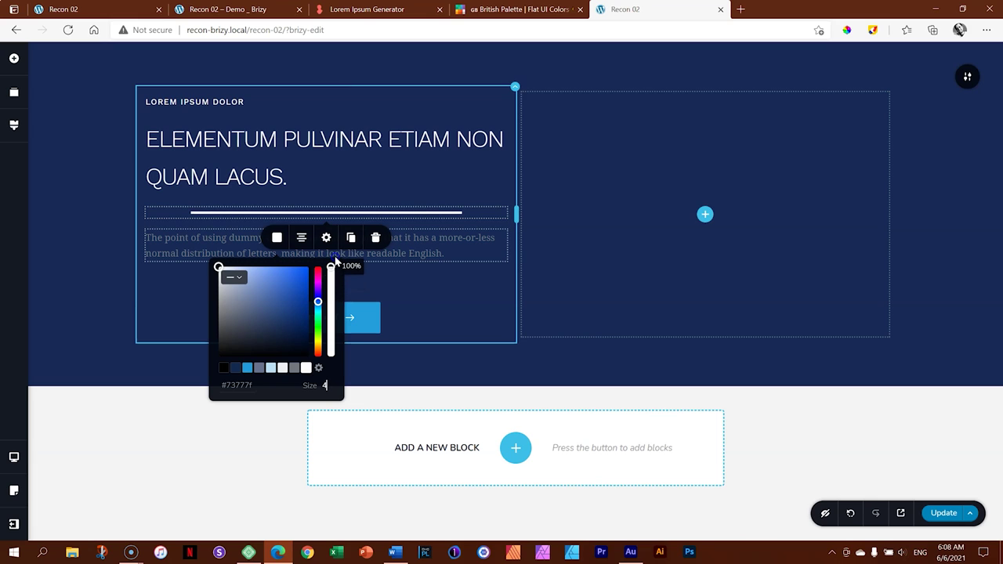
pyautogui.click(209, 205)
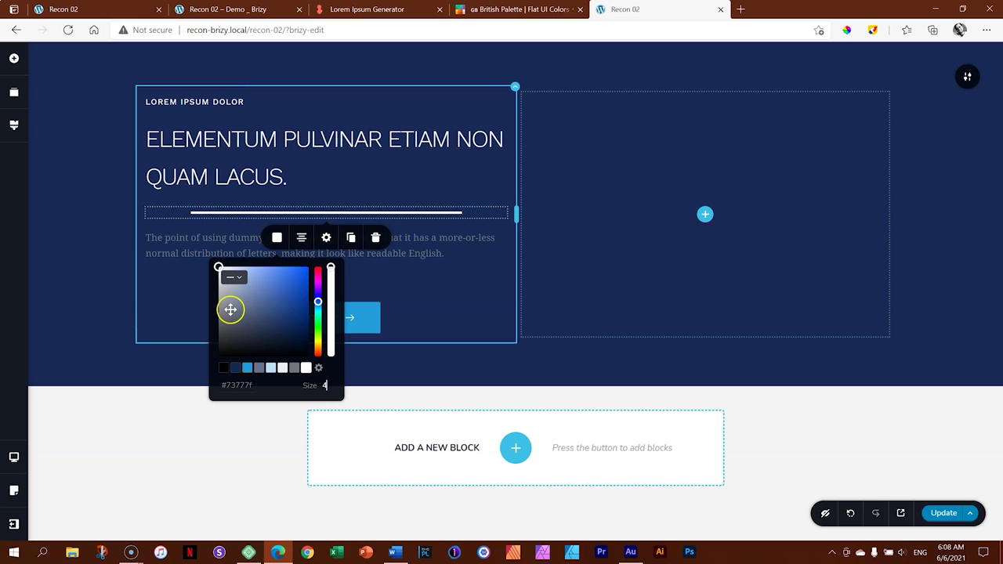
# Align the divider line to the left within the first column
pyautogui.click(303, 238)
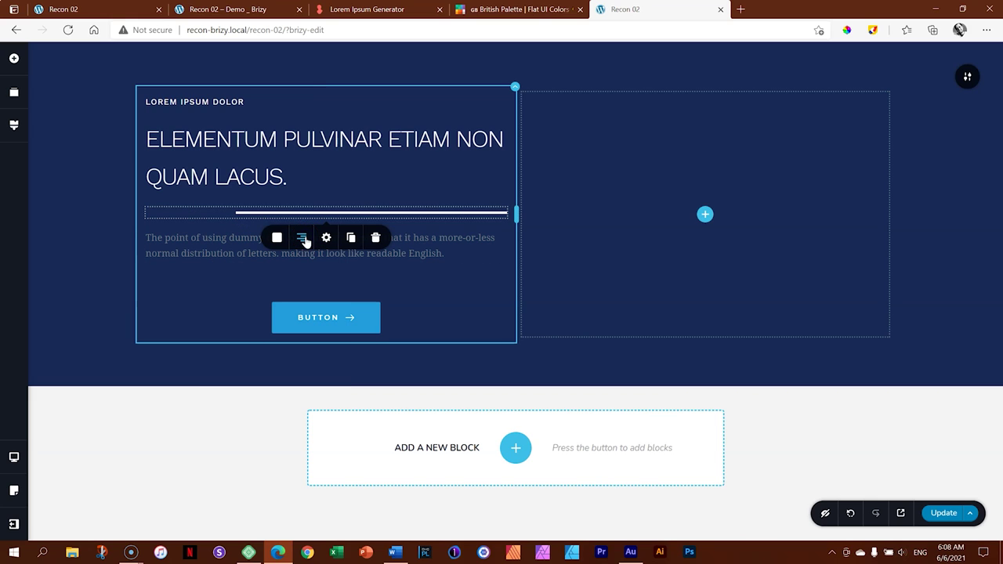
pyautogui.click(305, 240)
pyautogui.click(305, 240)
pyautogui.click(305, 241)
pyautogui.click(304, 241)
pyautogui.click(241, 198)
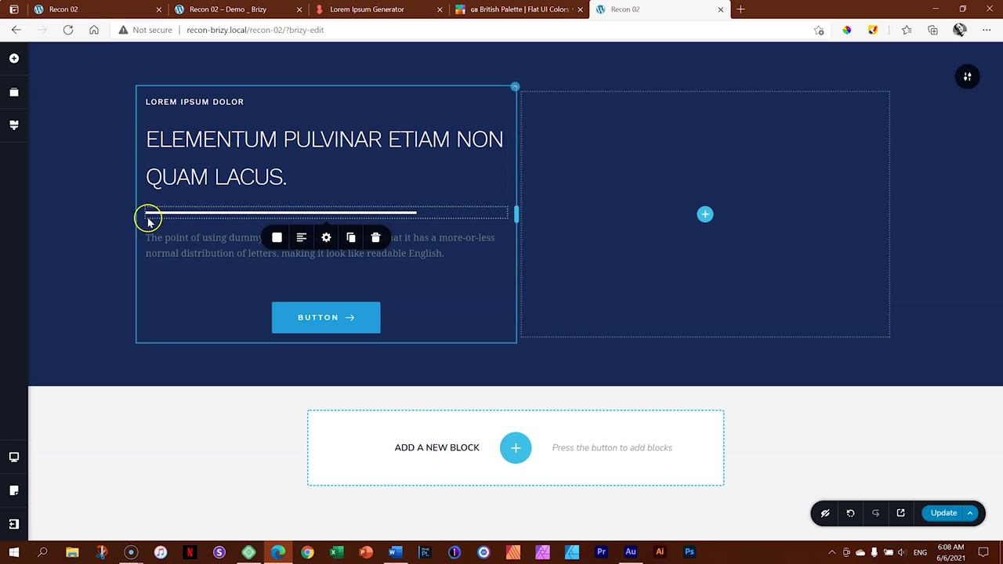
# Shorten the divider line to a width of 20%, keeping percent as its unit
pyautogui.click(352, 212)
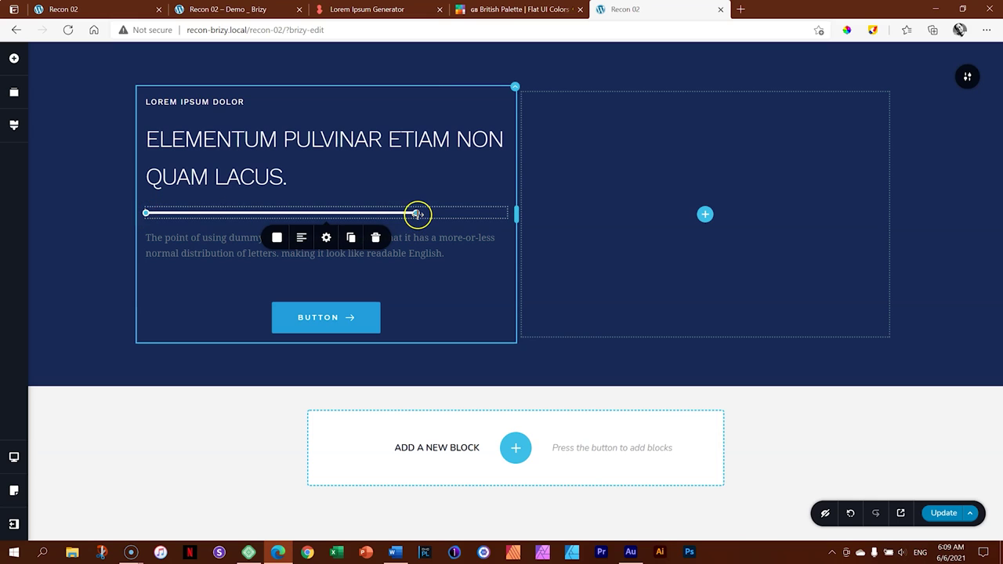
pyautogui.moveTo(416, 214); pyautogui.dragTo(238, 212)
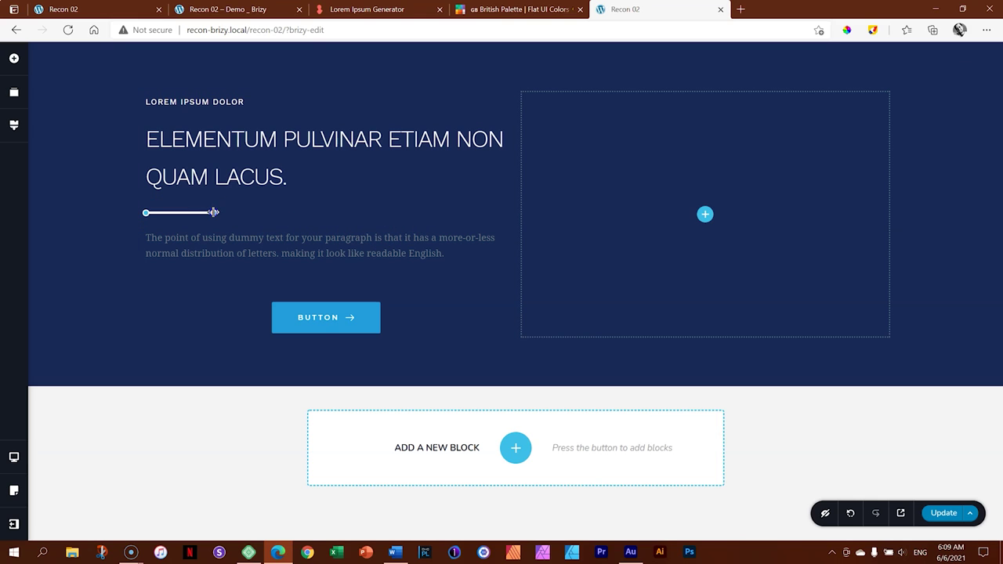
pyautogui.moveTo(218, 212); pyautogui.dragTo(218, 212)
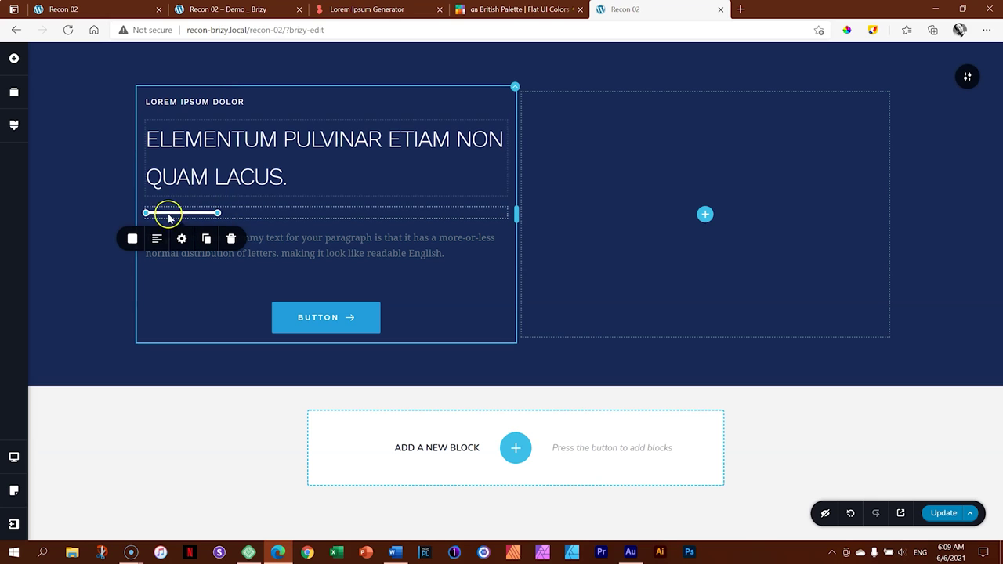
pyautogui.click(181, 239)
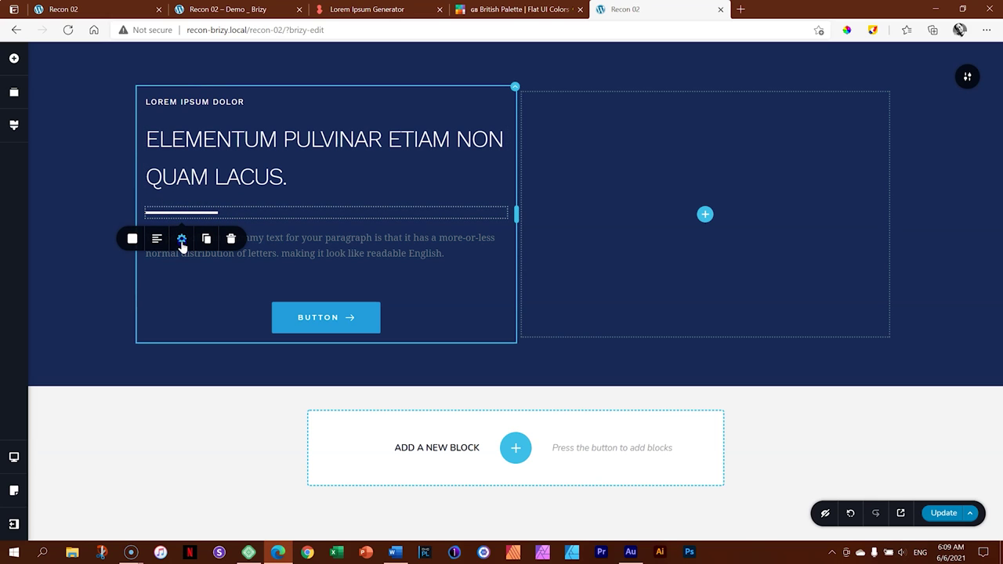
pyautogui.click(161, 278)
pyautogui.click(241, 276)
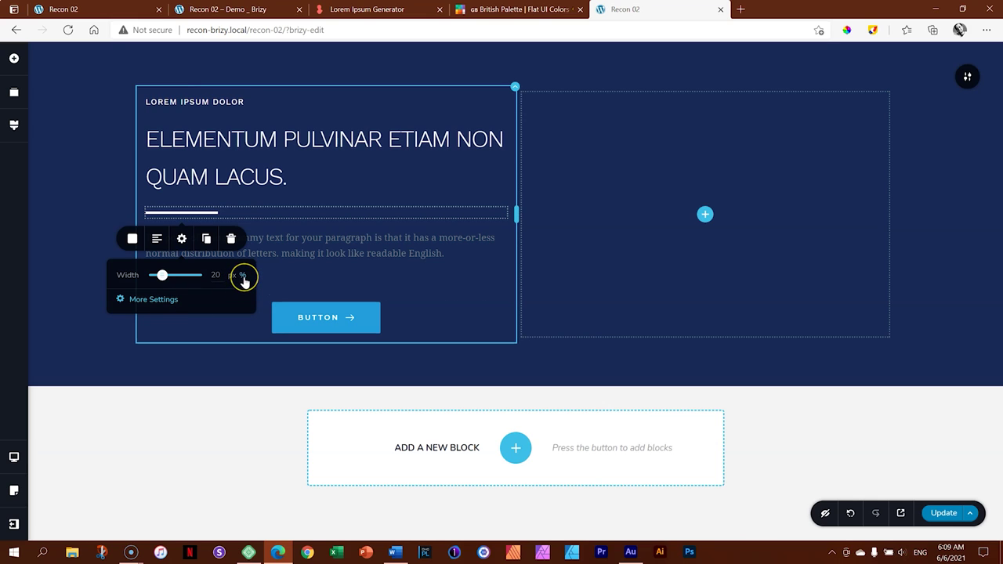
pyautogui.click(232, 277)
pyautogui.click(252, 275)
pyautogui.click(84, 210)
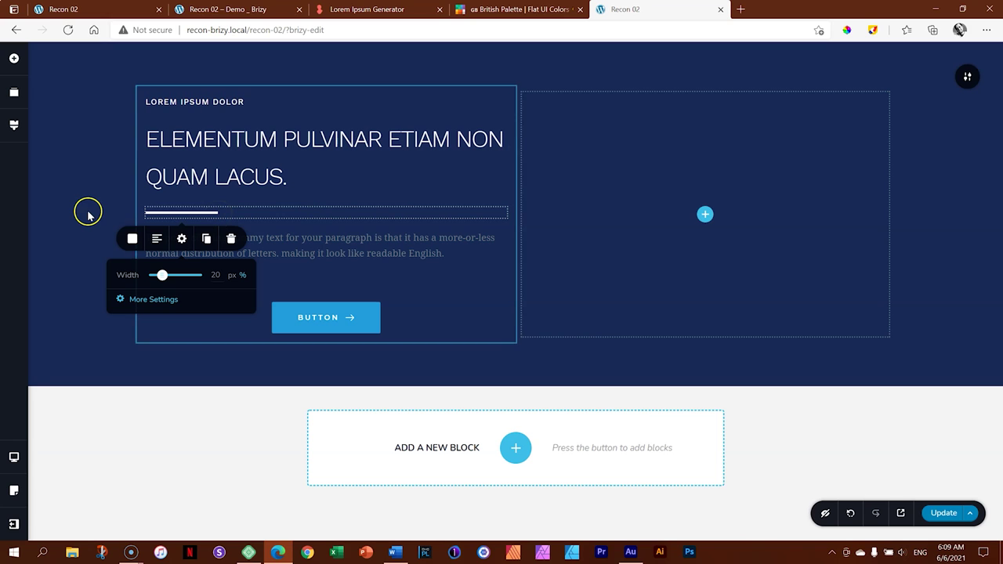
pyautogui.click(256, 243)
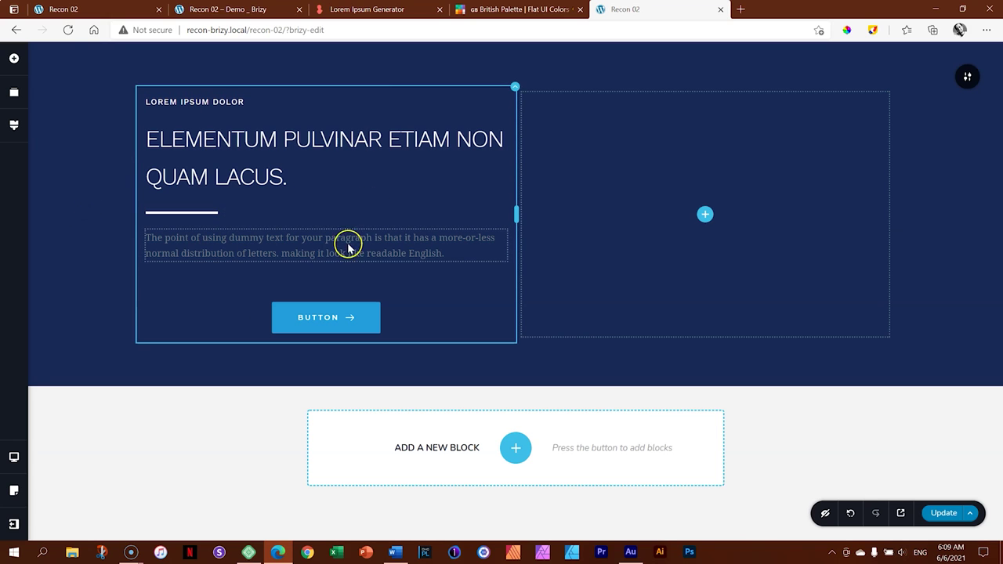
# Replace the paragraph below the divider with the passage from "Dignissim sodales" to "iaculis eu." copied from the Lorem Ipsum Generator page
pyautogui.click(486, 9)
pyautogui.click(235, 9)
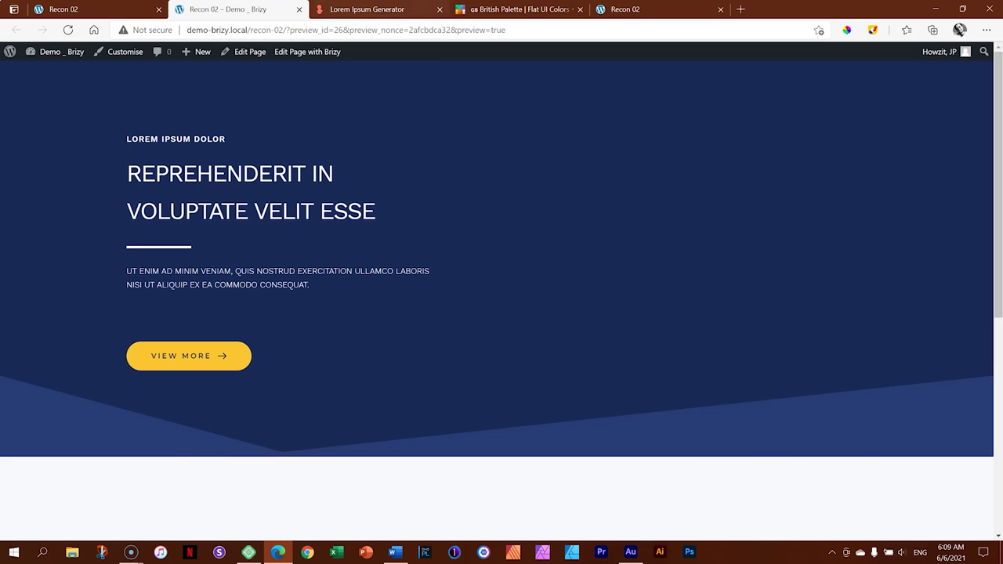
pyautogui.click(372, 10)
pyautogui.scroll(-4, 477, 298)
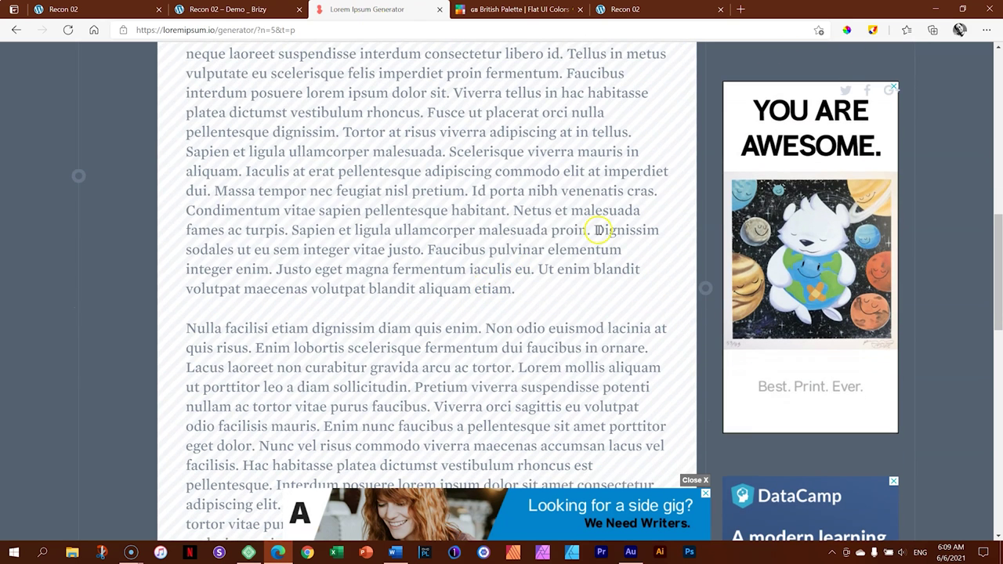
pyautogui.moveTo(594, 230); pyautogui.dragTo(536, 269)
pyautogui.rightClick(517, 269)
pyautogui.hotkey('ctrl', 'c')
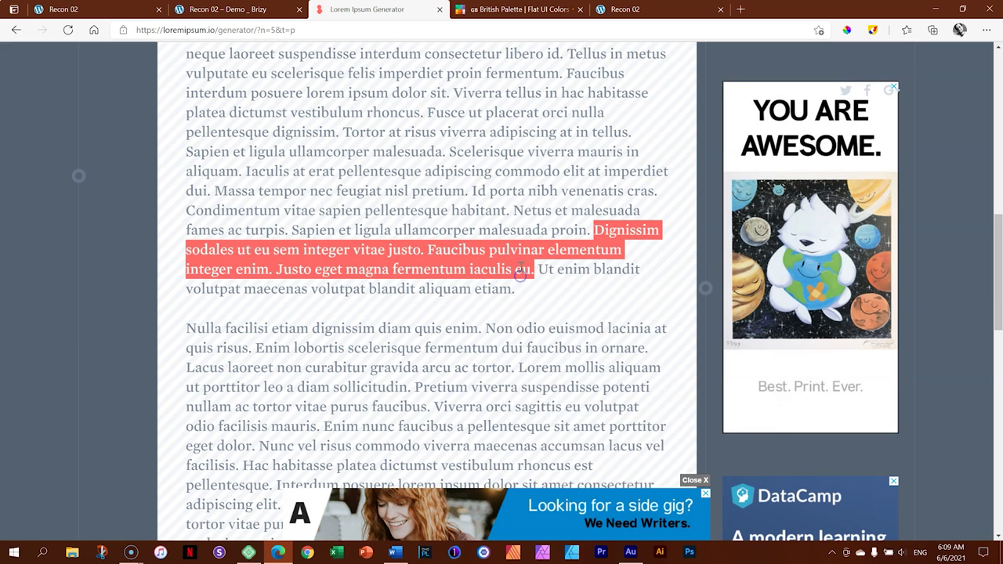
pyautogui.hotkey('ctrl', '9')
pyautogui.tripleClick(242, 240)
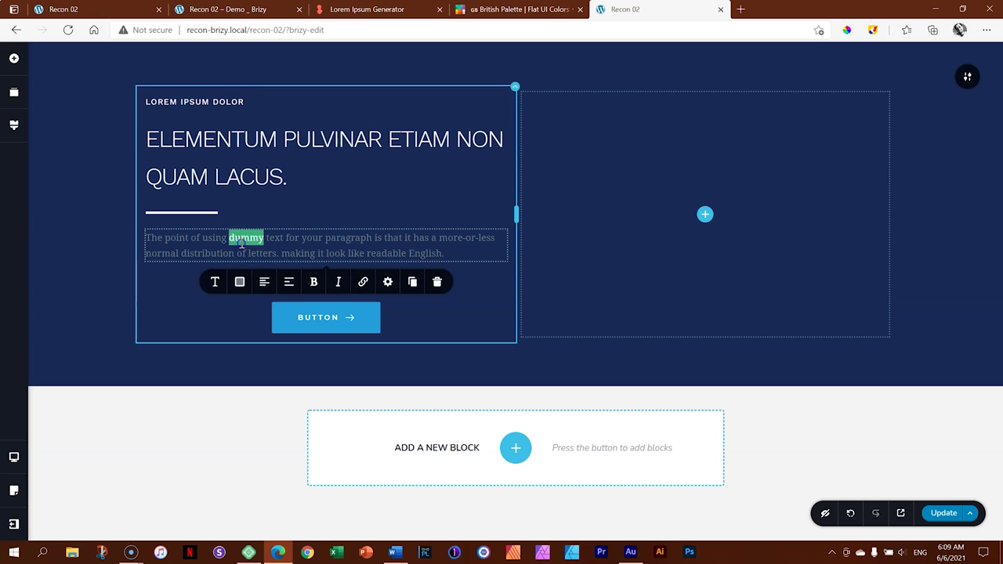
pyautogui.hotkey('ctrl', 'v')
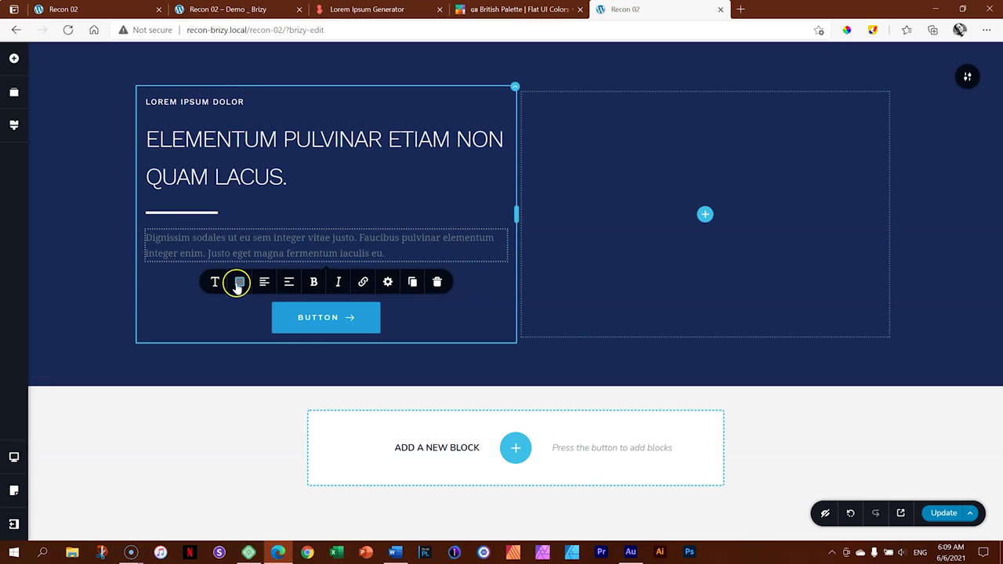
# Color the paragraph white (#FFFFFF) and set its font to Work Sans
pyautogui.click(240, 281)
pyautogui.click(268, 432)
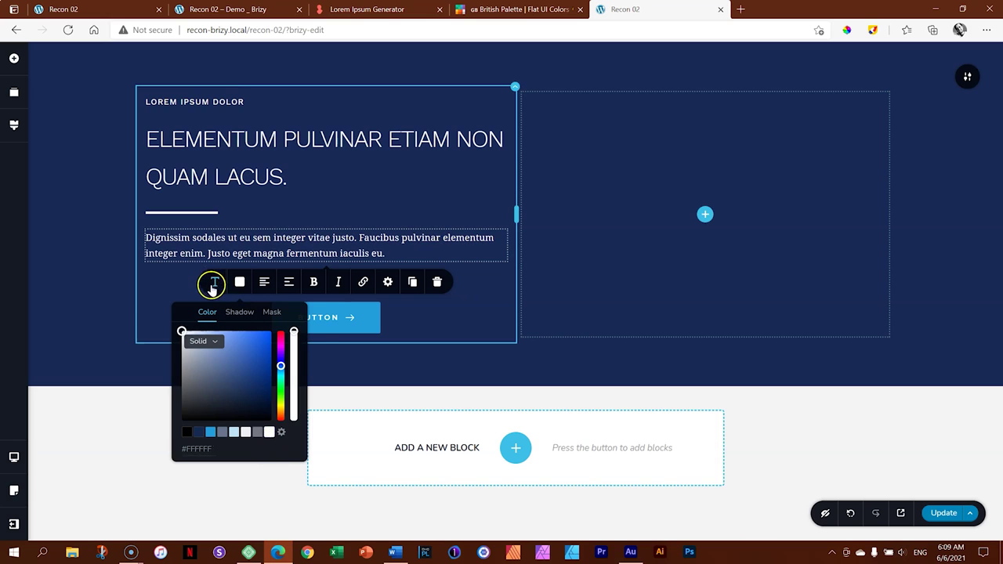
pyautogui.click(214, 284)
pyautogui.click(162, 339)
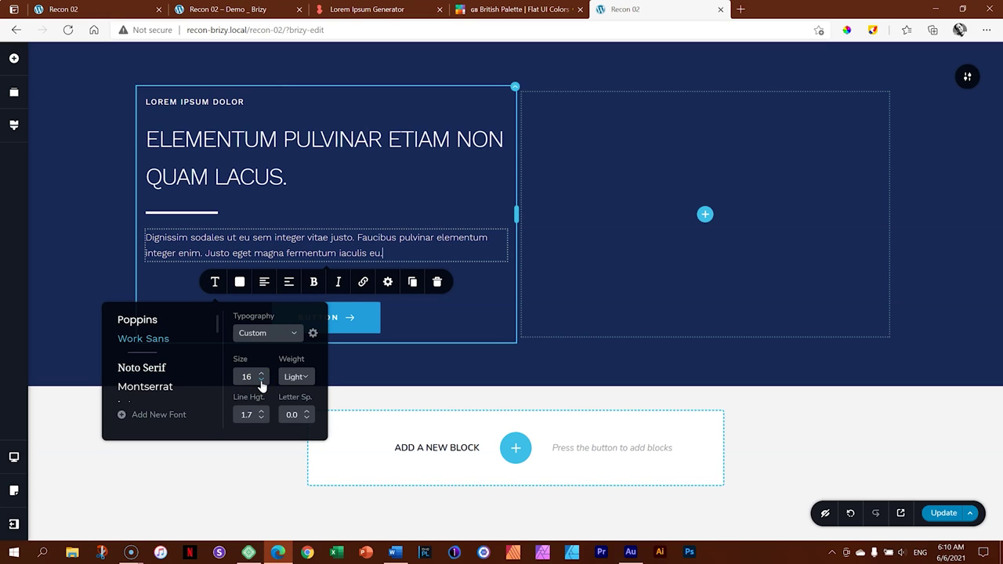
pyautogui.click(248, 413)
# Convert the paragraph text to uppercase in the open Word document, and paste it back over the selected paragraph in the page editor
pyautogui.tripleClick(306, 254)
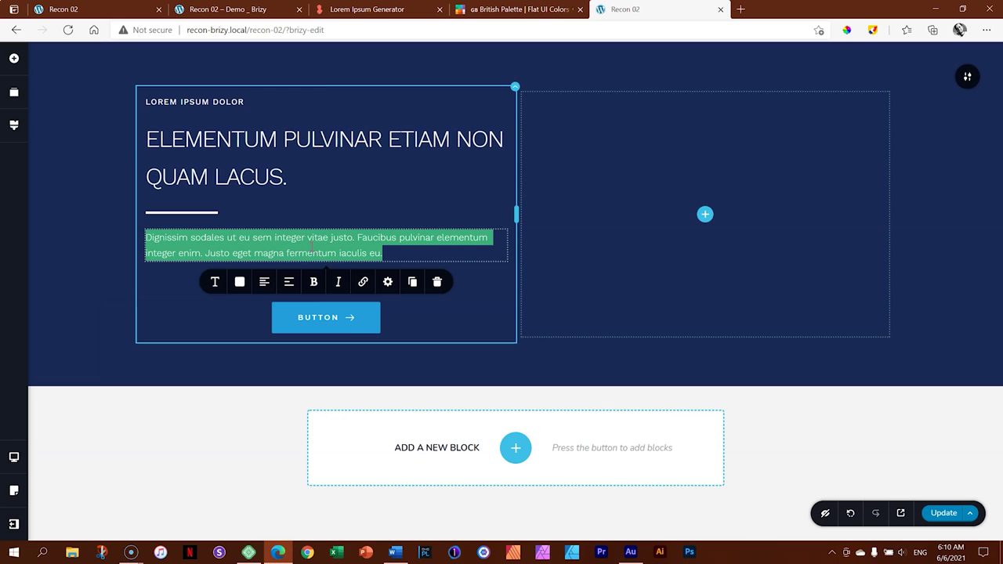
pyautogui.click(395, 551)
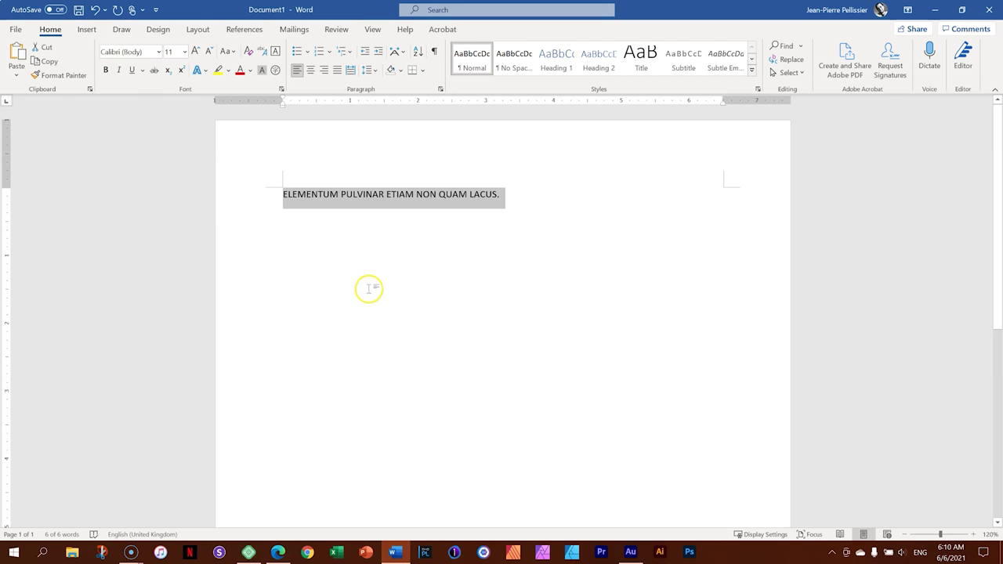
pyautogui.hotkey('ctrl', 'v')
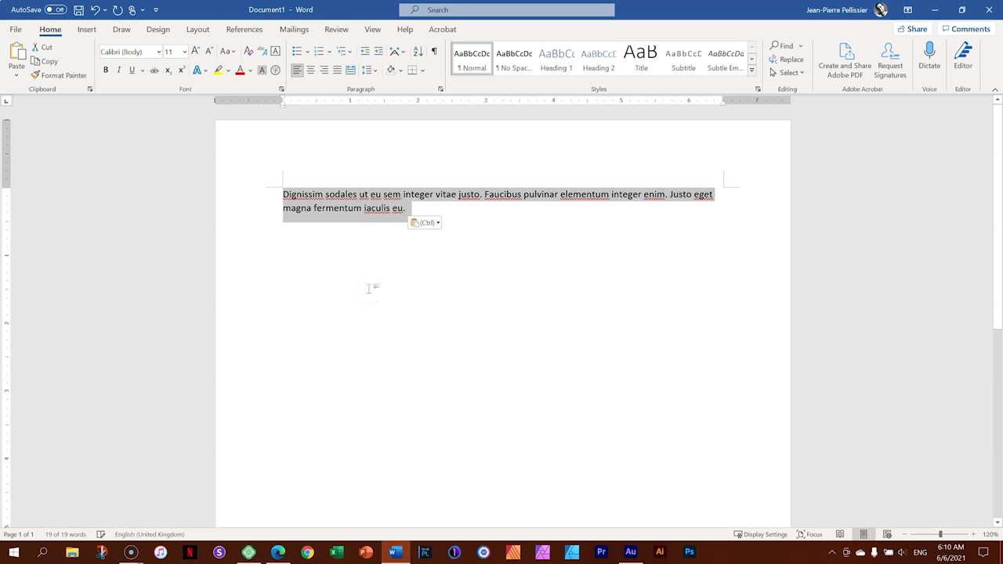
pyautogui.hotkey('shift', 'F3')
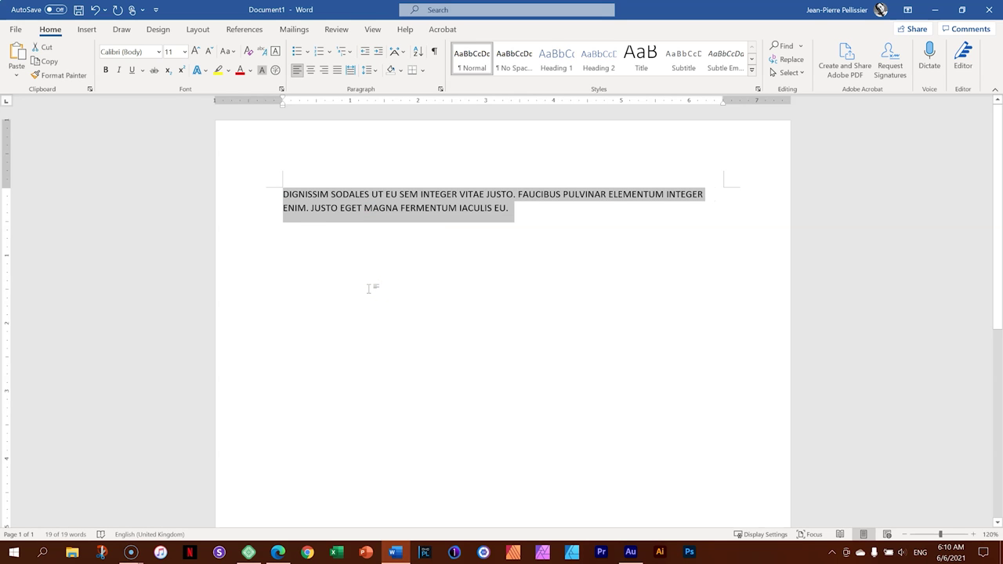
pyautogui.hotkey('alt', 'Tab')
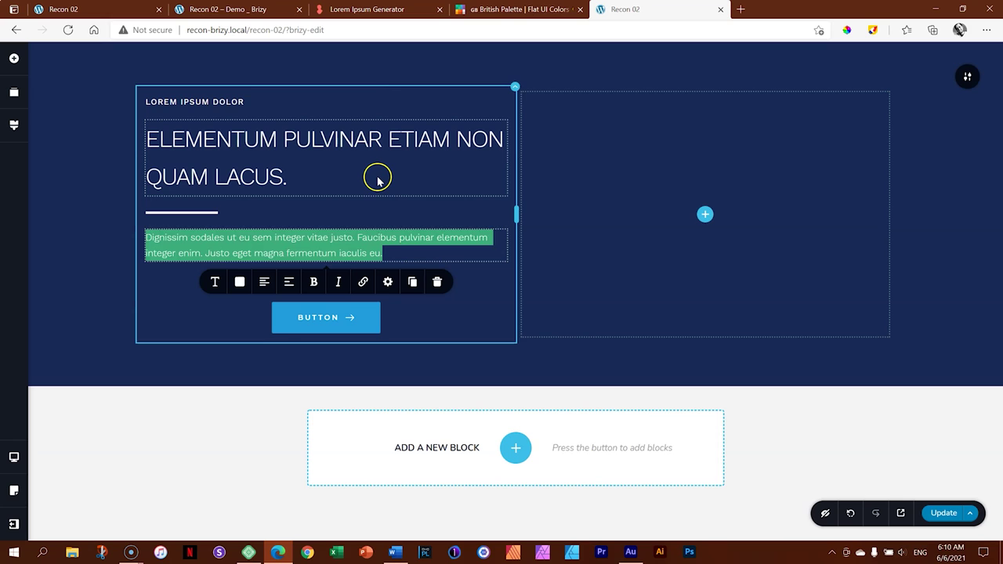
pyautogui.hotkey('ctrl', 'v')
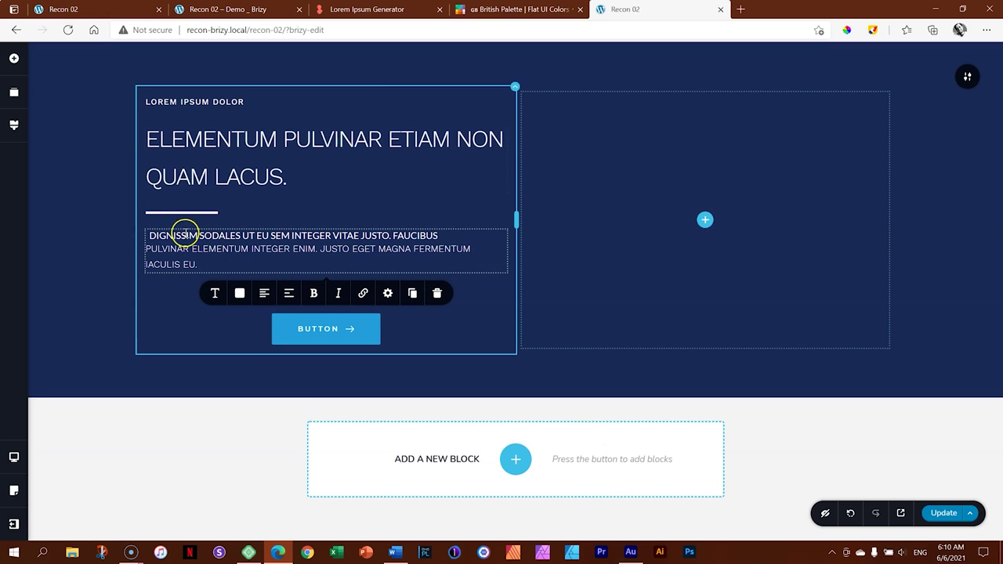
# Clean up the pasted uppercase paragraph by removing the leading spaces and the break between FAUCIBUS and PULVINAR
pyautogui.click(149, 238)
pyautogui.press('Delete')
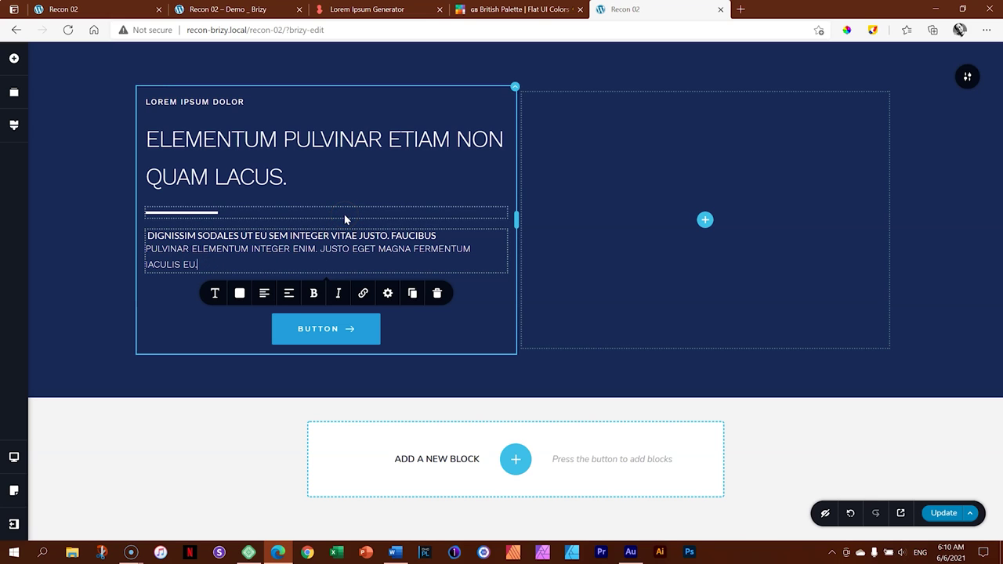
pyautogui.click(478, 249)
pyautogui.press('Delete')
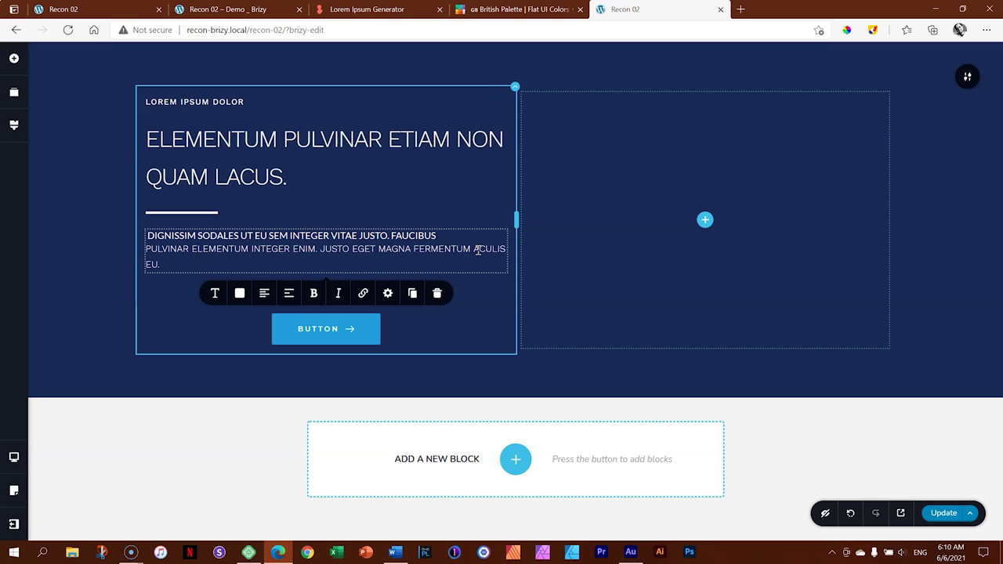
pyautogui.click(473, 234)
pyautogui.press('Delete')
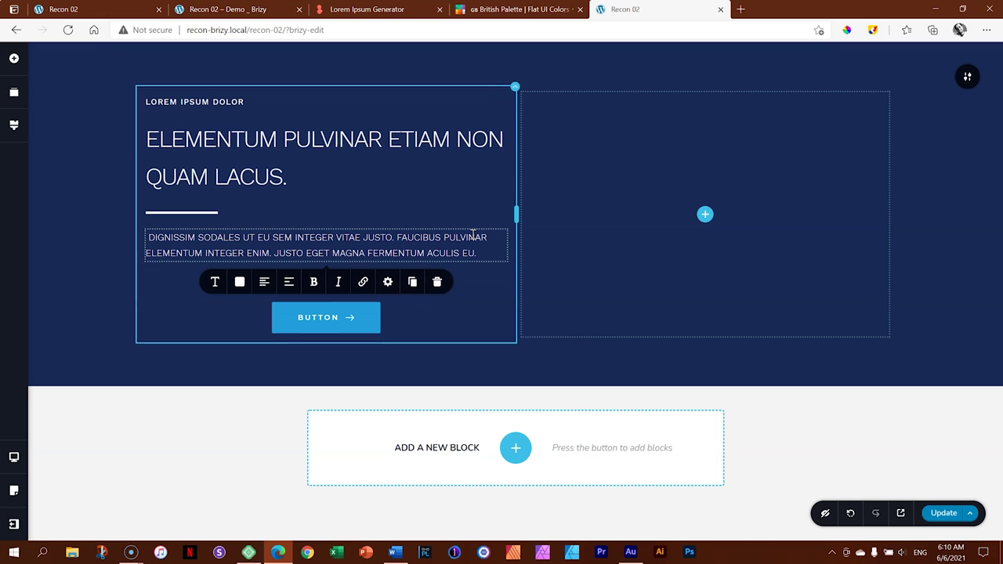
pyautogui.click(150, 237)
pyautogui.press('BackSpace')
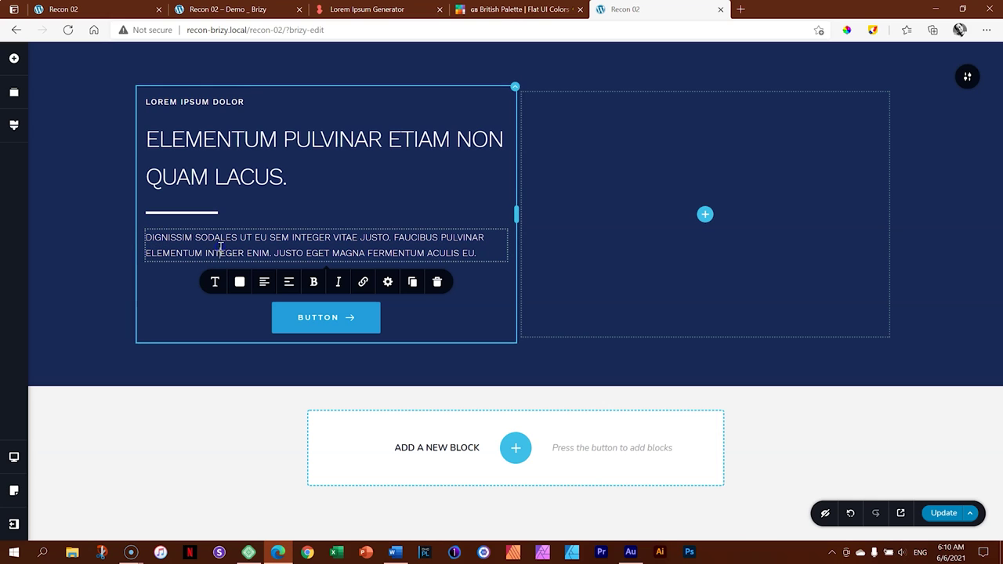
pyautogui.click(353, 243)
pyautogui.hotkey('ctrl', 'a')
pyautogui.click(215, 281)
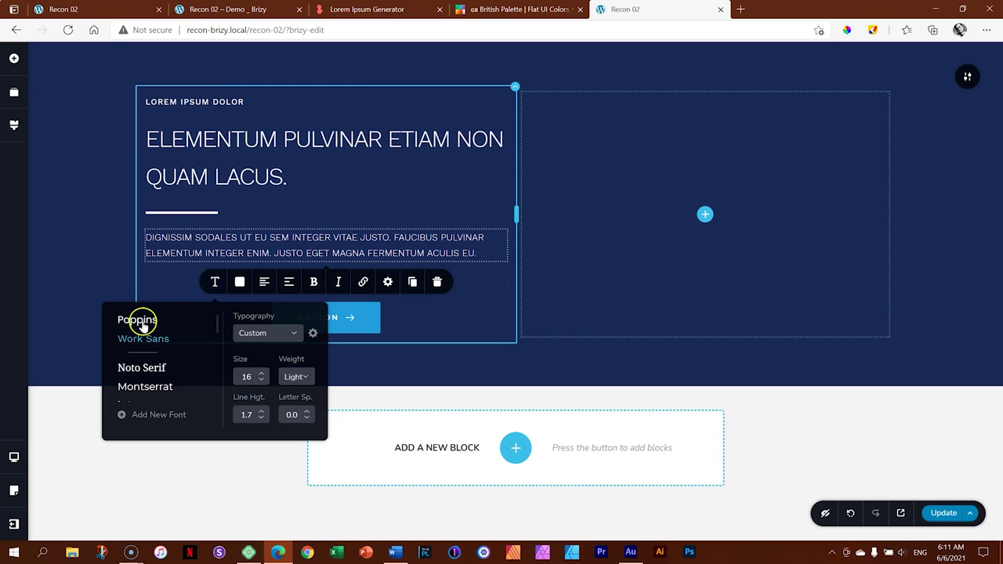
pyautogui.click(404, 251)
pyautogui.click(473, 251)
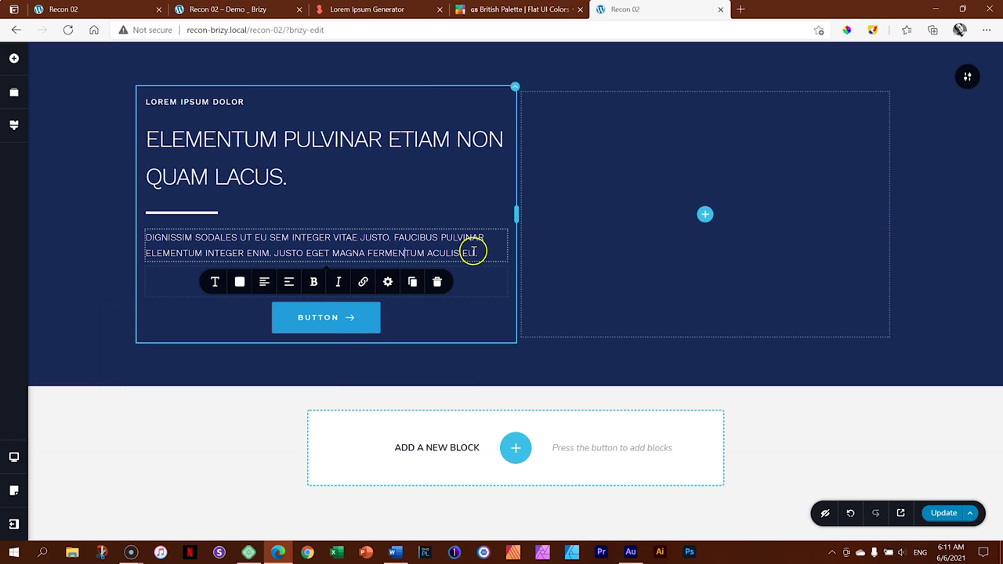
# Increase the height of the spacer between the paragraph and the button to 100 px
pyautogui.click(464, 291)
pyautogui.moveTo(331, 291); pyautogui.dragTo(328, 324)
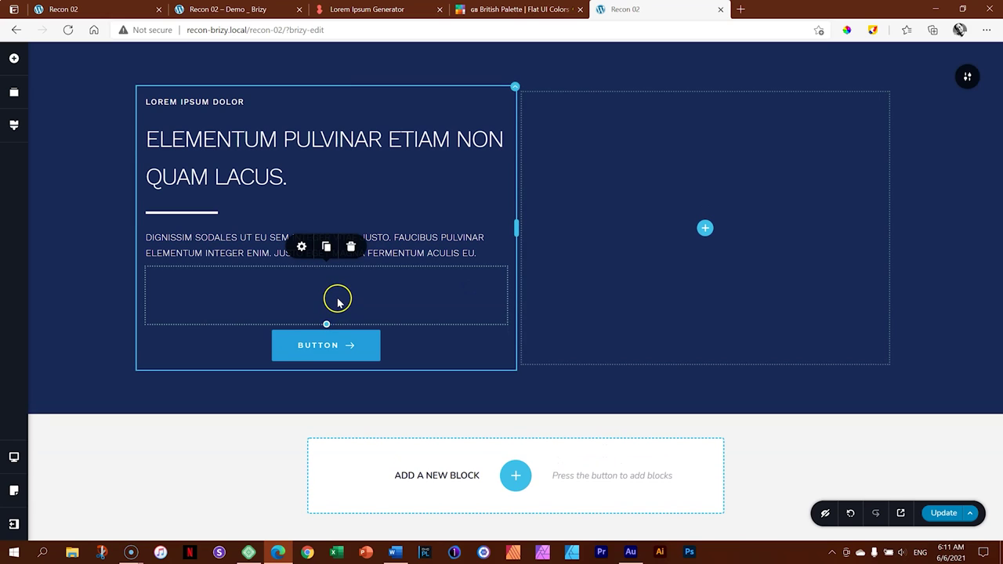
pyautogui.click(301, 249)
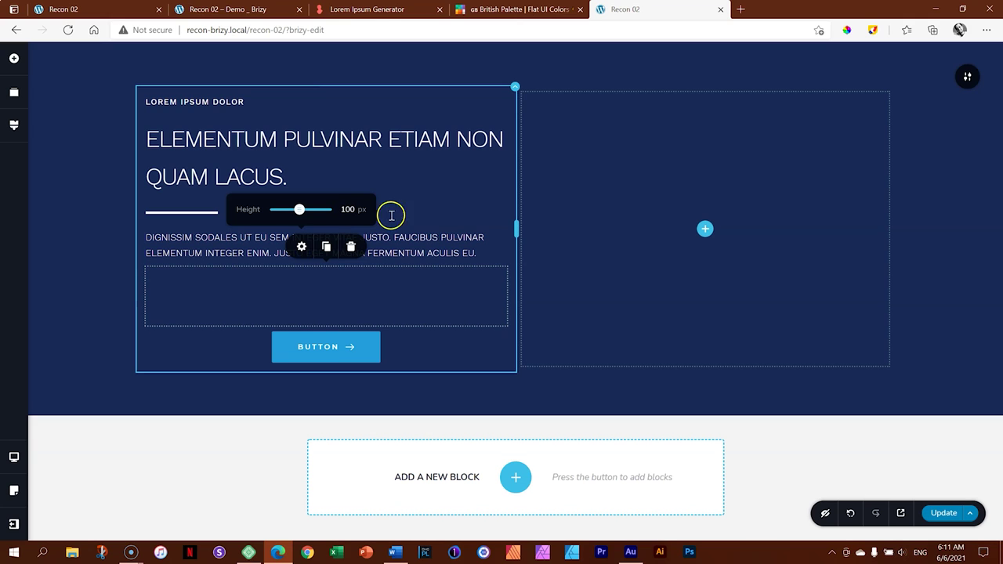
# Change the button's label to "VIEW MORE"
pyautogui.click(296, 344)
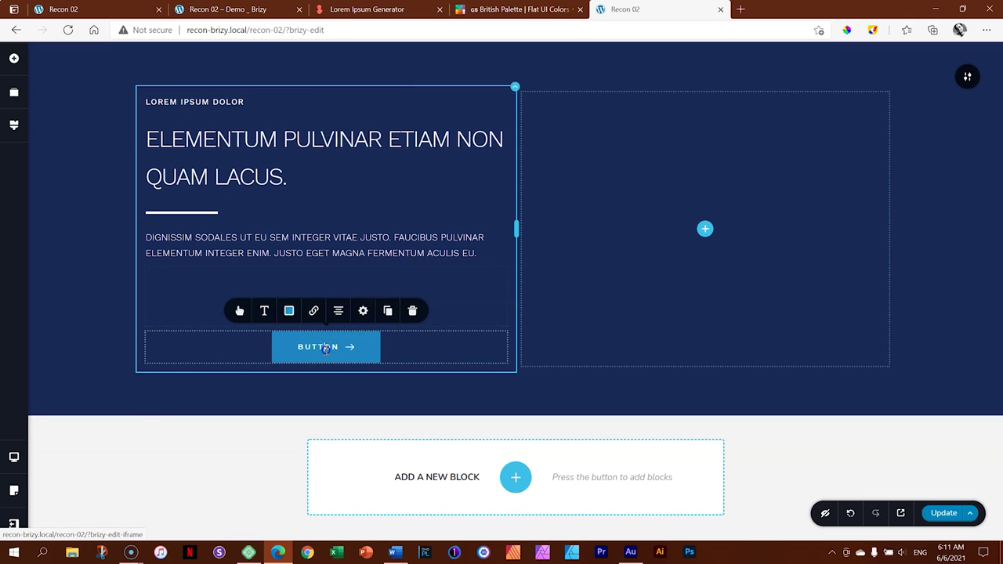
pyautogui.doubleClick(320, 350)
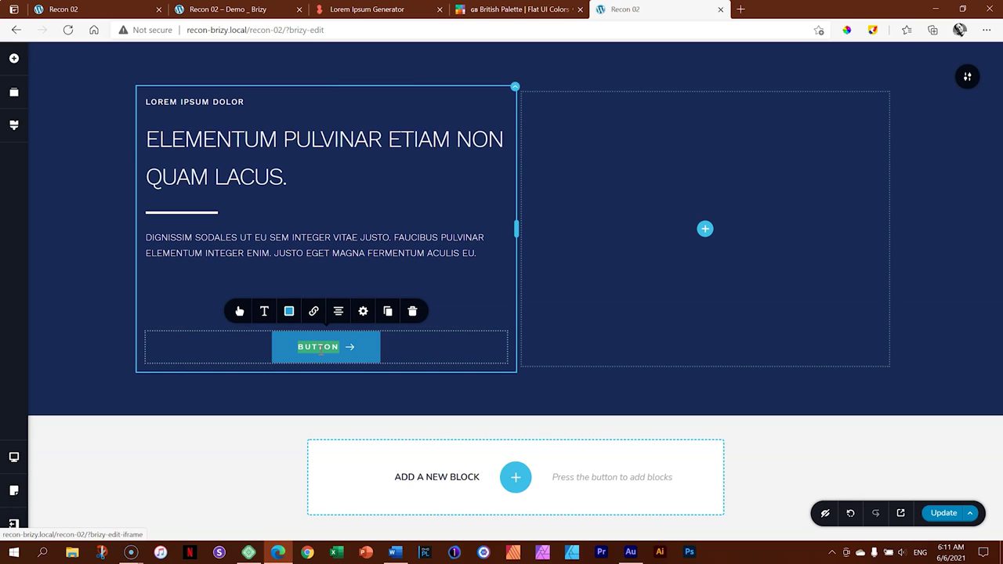
pyautogui.write('VIEW MORE')
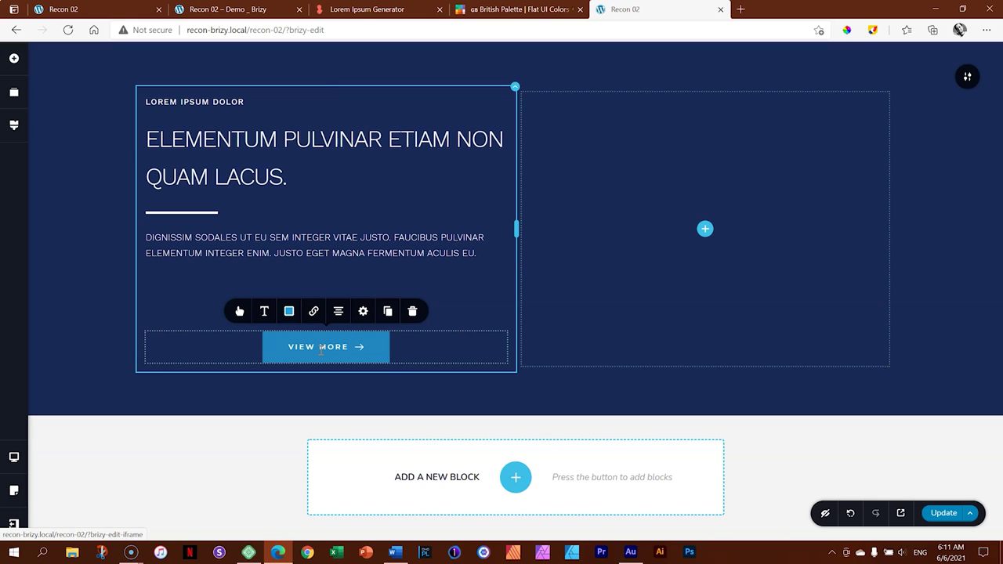
# Align the VIEW MORE button to the left within the first column
pyautogui.click(338, 312)
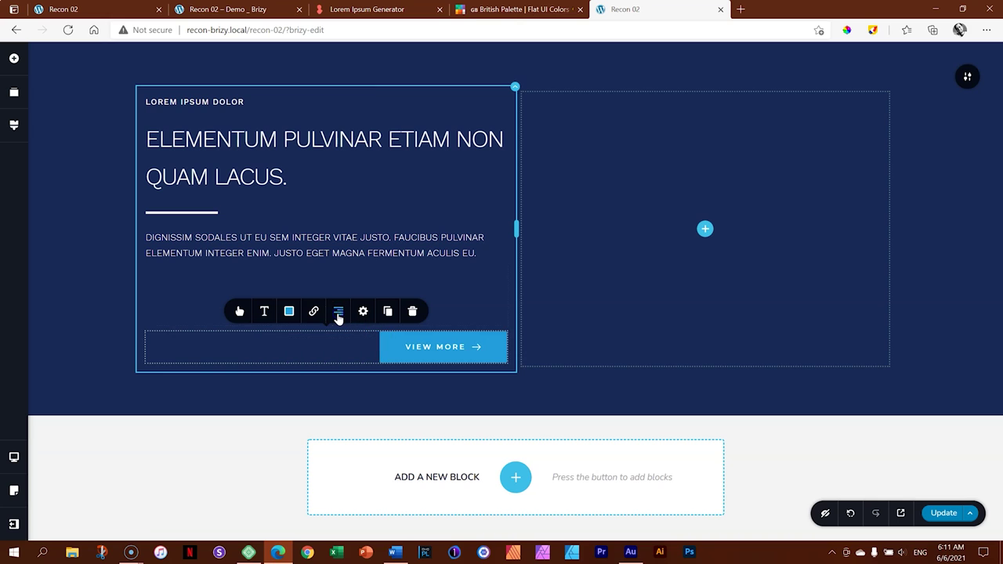
pyautogui.click(338, 312)
pyautogui.click(338, 312)
pyautogui.click(338, 312)
pyautogui.click(338, 312)
pyautogui.click(339, 312)
pyautogui.click(339, 312)
pyautogui.click(339, 312)
pyautogui.click(339, 312)
pyautogui.click(339, 312)
pyautogui.click(339, 312)
# Give the VIEW MORE button fully rounded corners
pyautogui.moveTo(237, 313)
pyautogui.mouseDown()
pyautogui.moveTo(190, 347)
pyautogui.moveTo(243, 335)
pyautogui.moveTo(240, 311)
pyautogui.mouseUp()
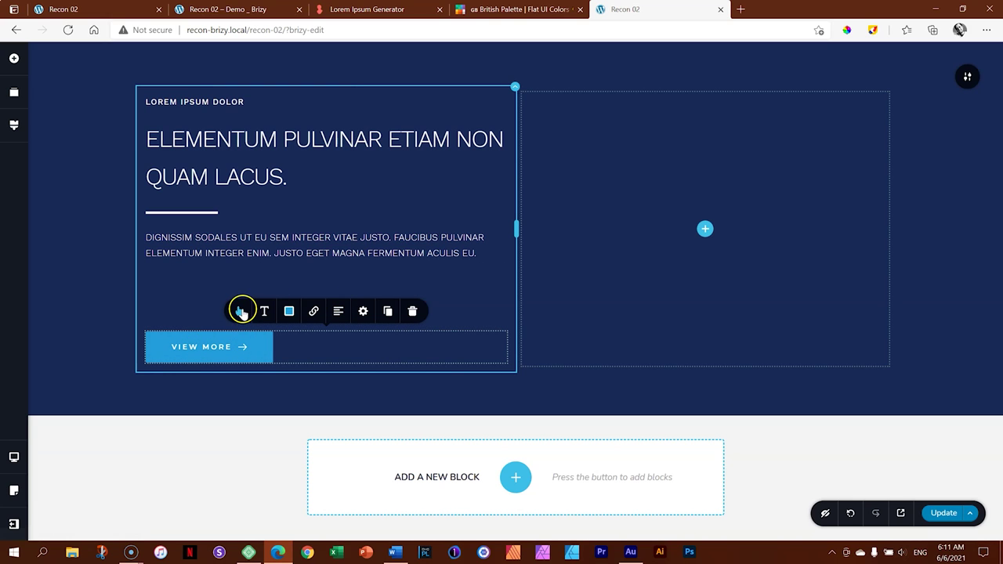
pyautogui.click(241, 312)
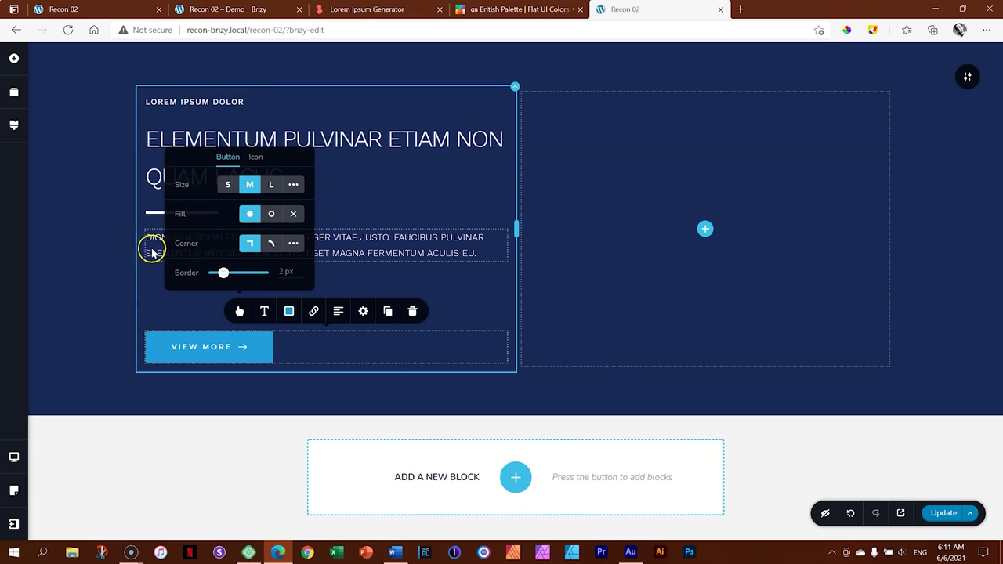
pyautogui.click(271, 244)
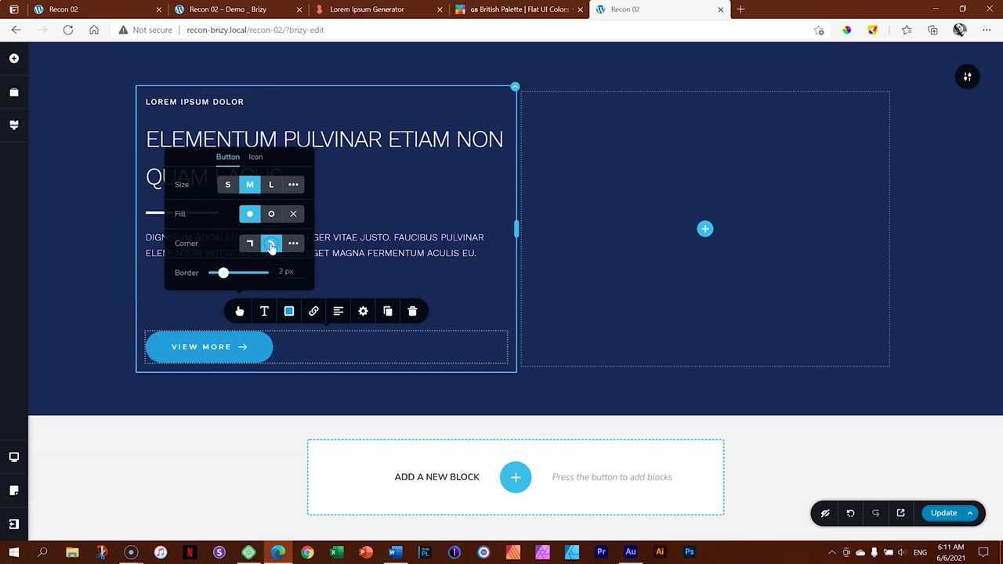
# Search the outline icons for "arrow" and give the button the double right chevron icon, positioned after the label
pyautogui.click(257, 159)
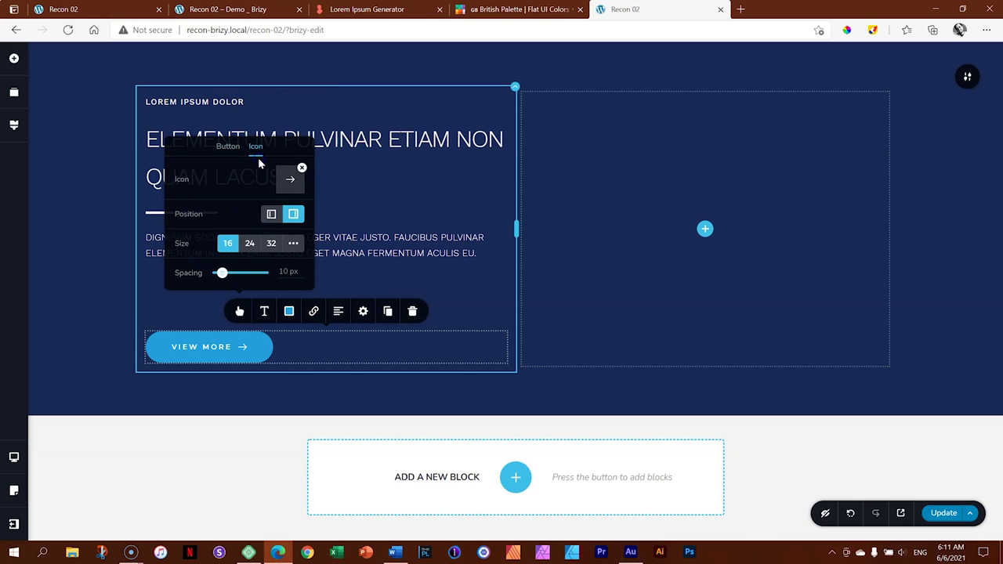
pyautogui.click(294, 180)
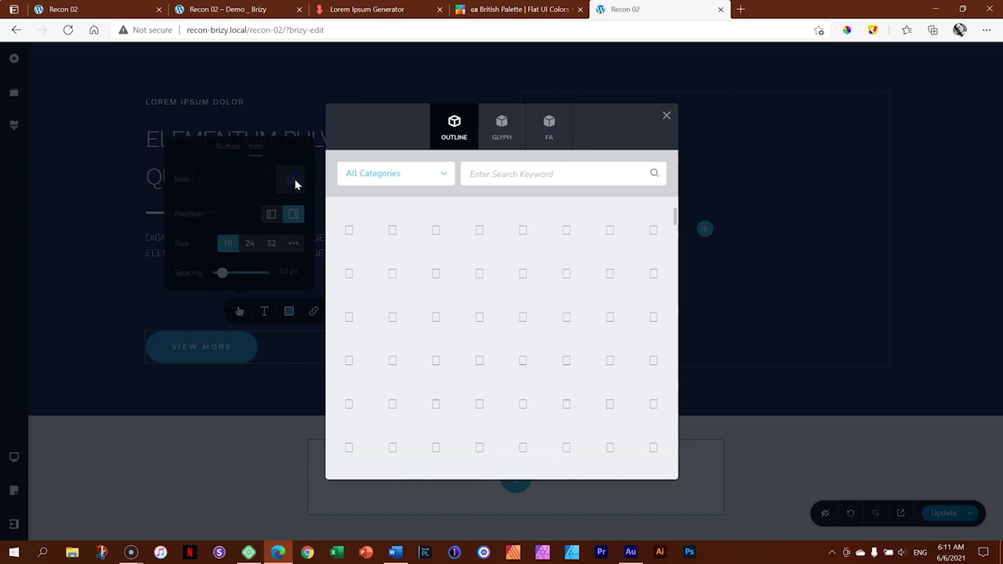
pyautogui.click(551, 172)
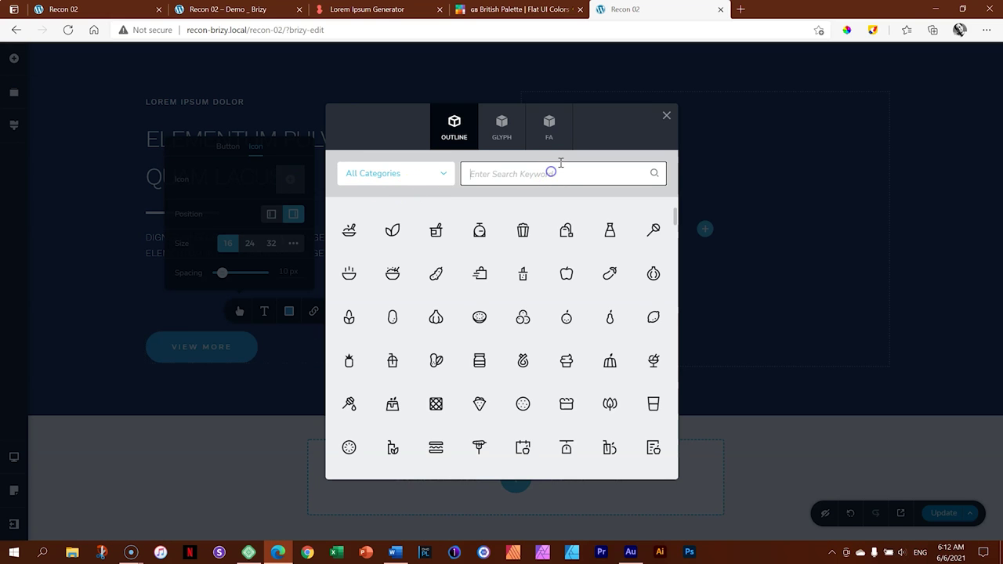
pyautogui.write('arrow')
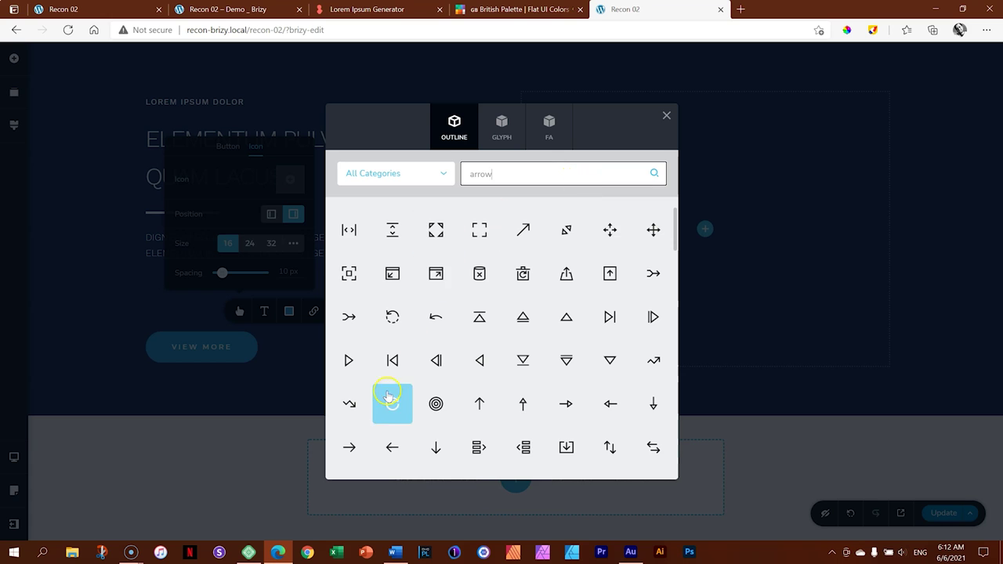
pyautogui.scroll(-2, 474, 382)
pyautogui.scroll(-5, 478, 383)
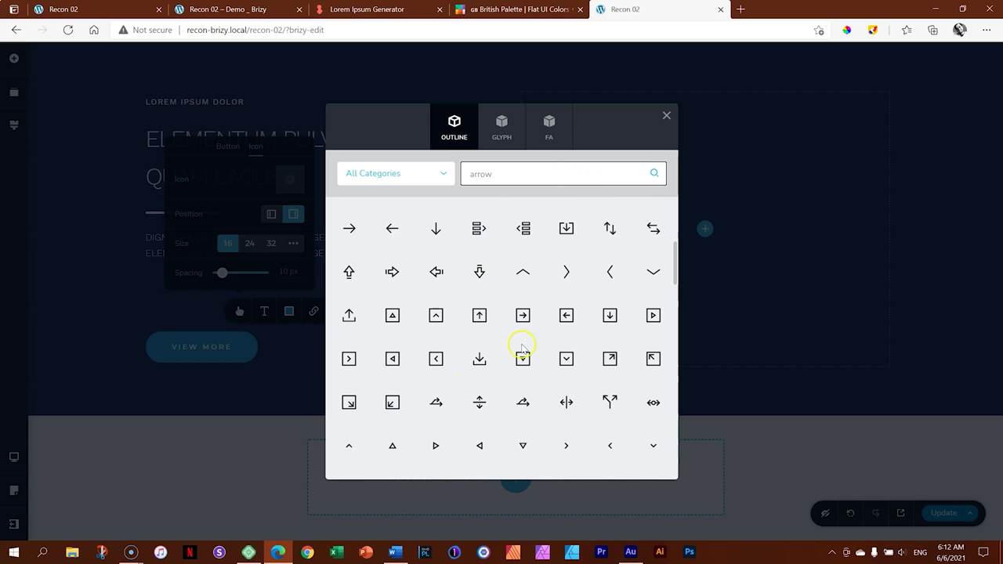
pyautogui.scroll(-6, 487, 384)
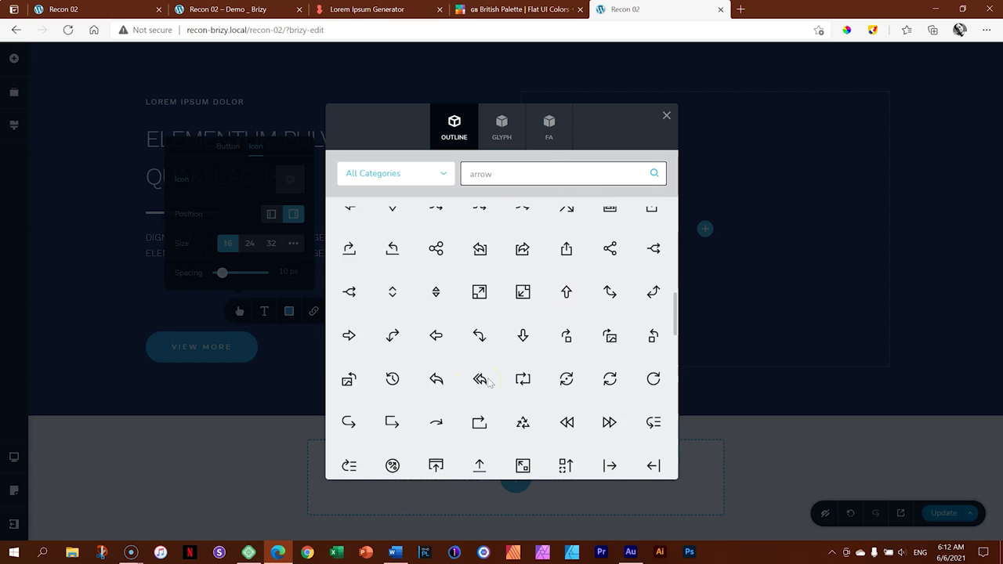
pyautogui.scroll(-9, 488, 382)
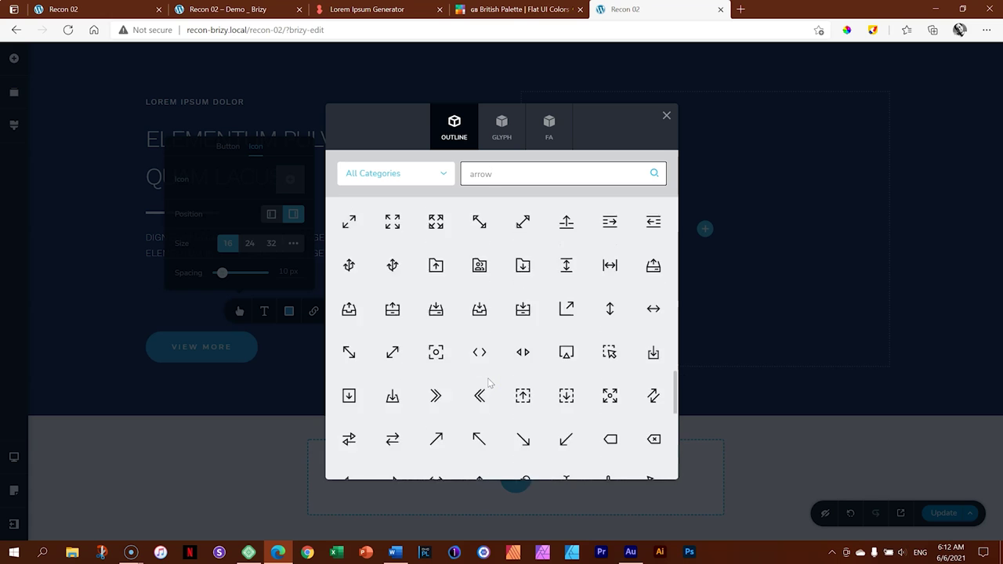
pyautogui.click(480, 376)
pyautogui.click(436, 240)
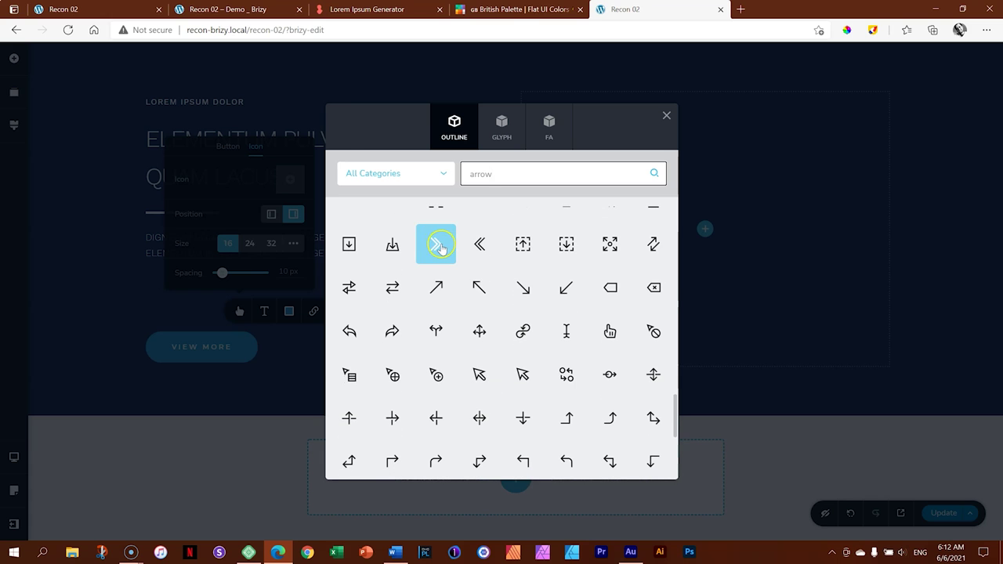
pyautogui.click(246, 347)
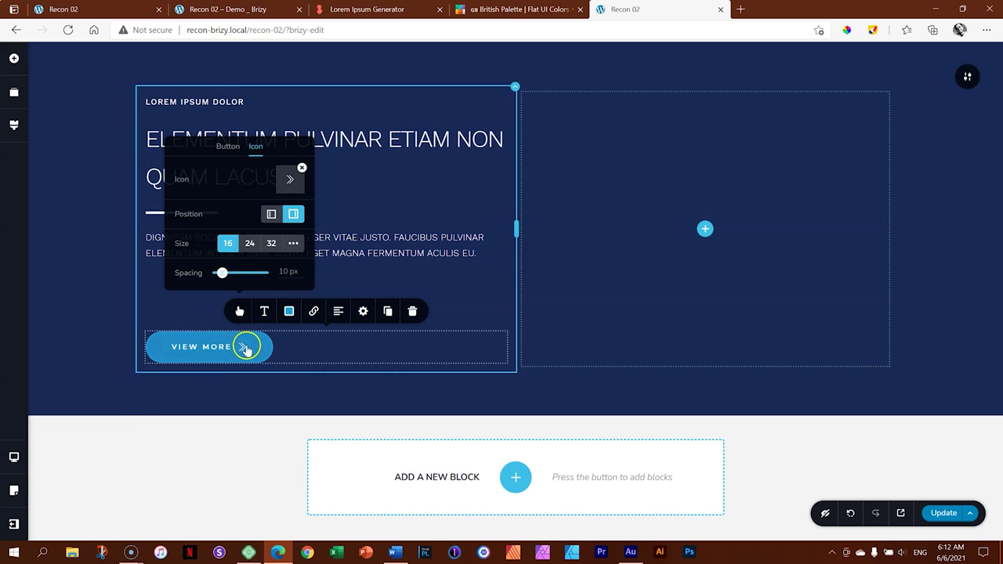
pyautogui.click(272, 214)
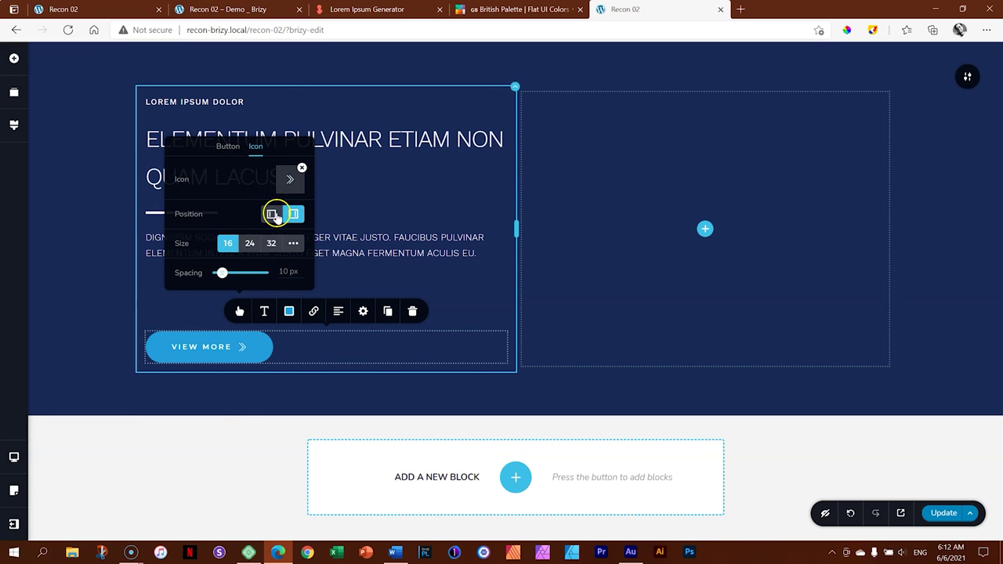
pyautogui.click(293, 215)
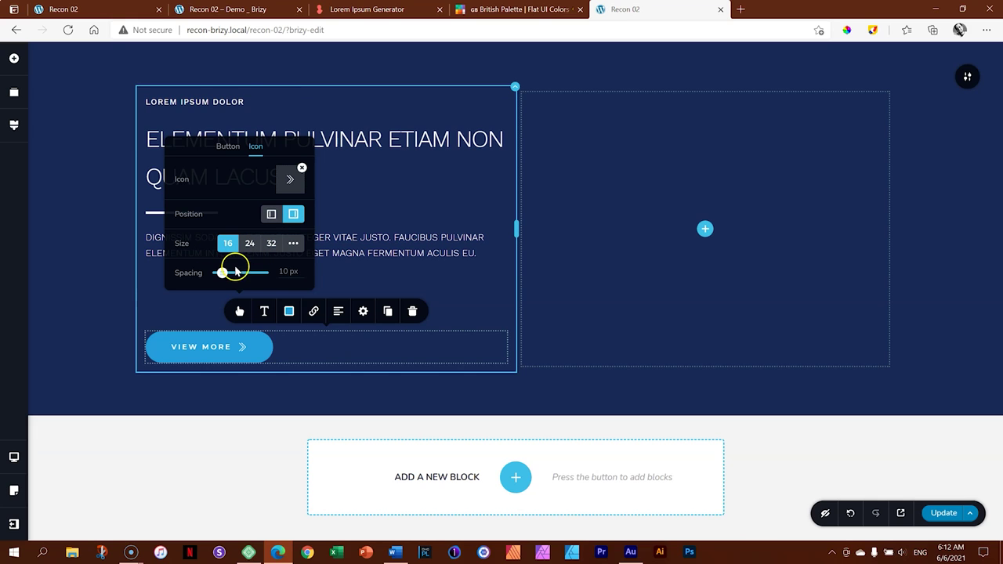
# Copy the Rise-N-Shine colour from the Flat UI Colors British palette and set it as the View More button's background, #FBC531
pyautogui.moveTo(222, 271)
pyautogui.mouseDown()
pyautogui.moveTo(261, 271)
pyautogui.moveTo(223, 273)
pyautogui.mouseUp()
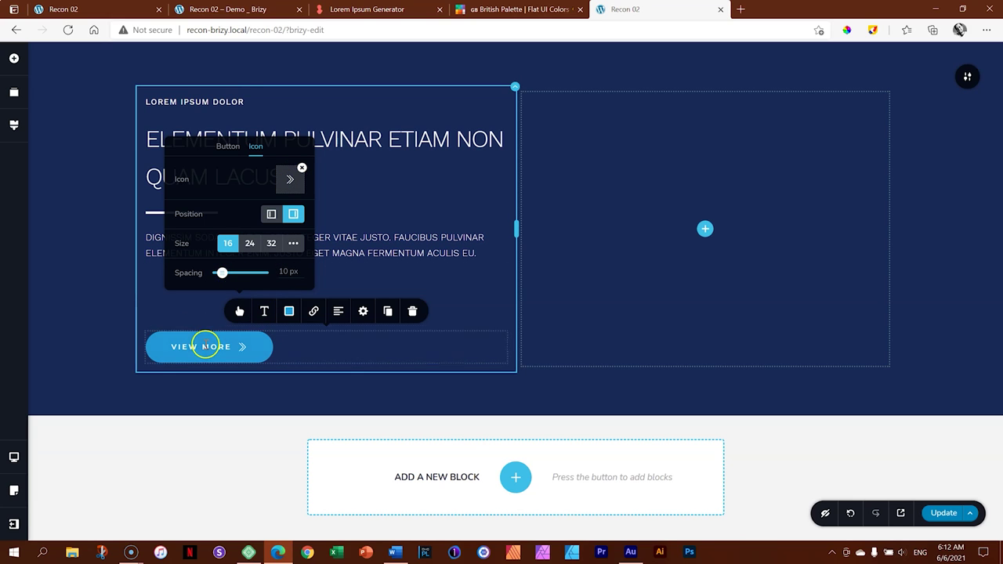
pyautogui.click(288, 314)
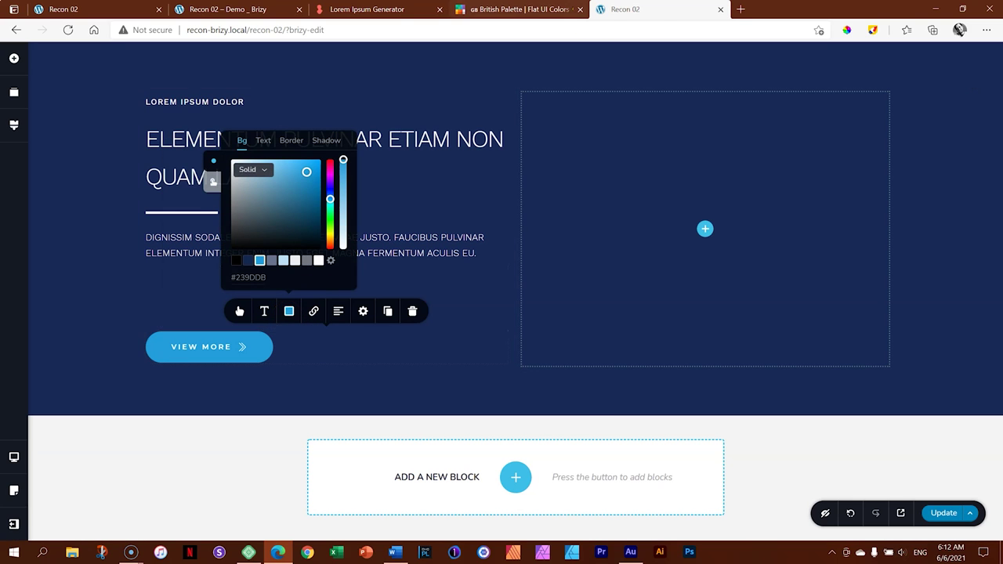
pyautogui.hotkey('ctrl', 'shift', 'Tab')
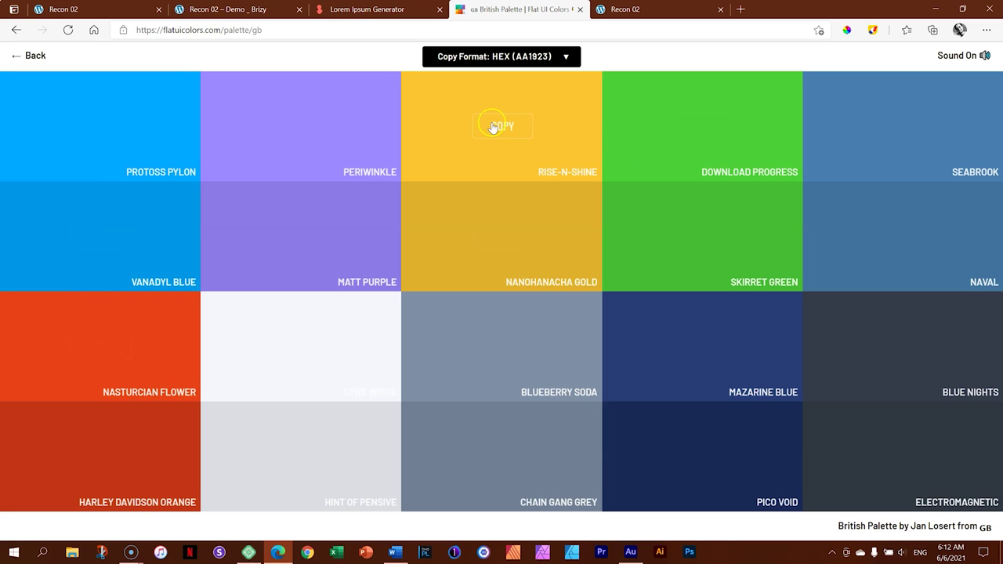
pyautogui.click(499, 126)
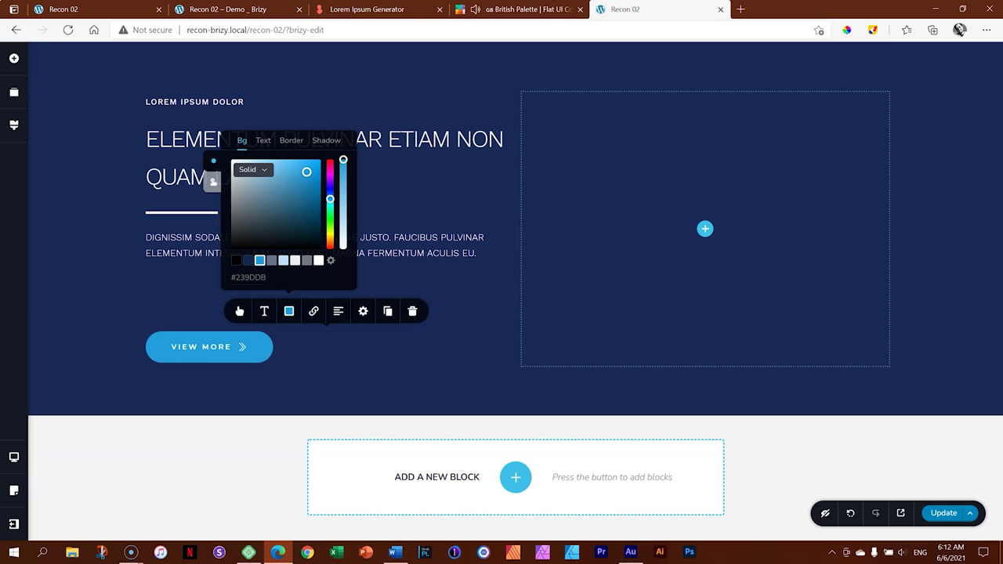
pyautogui.click(627, 9)
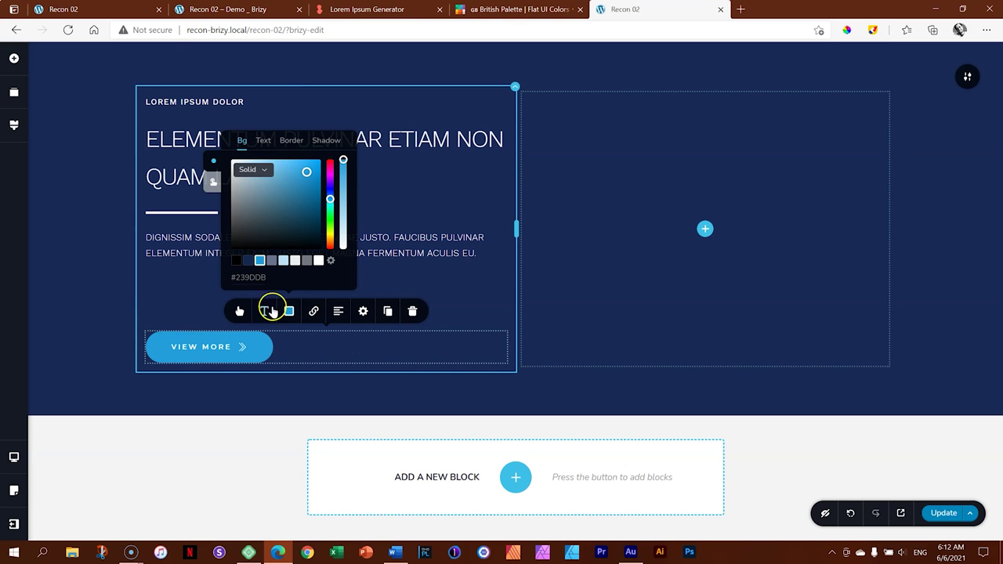
pyautogui.click(222, 347)
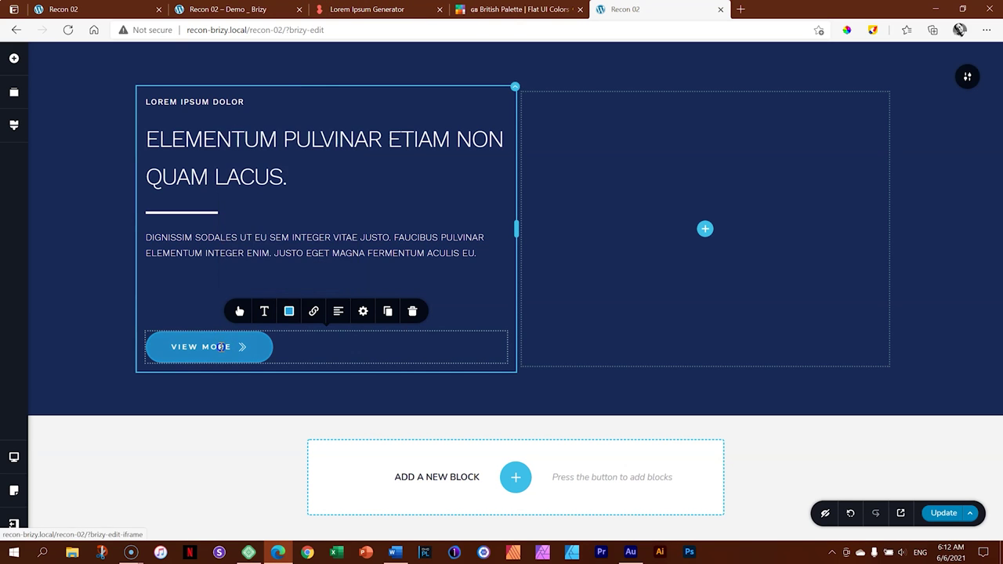
pyautogui.click(287, 312)
pyautogui.click(241, 141)
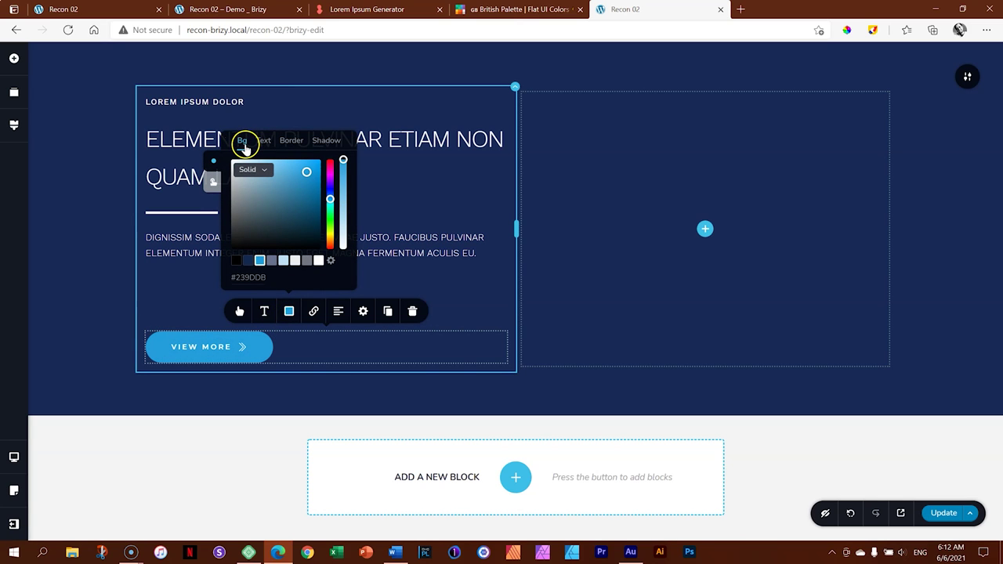
pyautogui.click(257, 277)
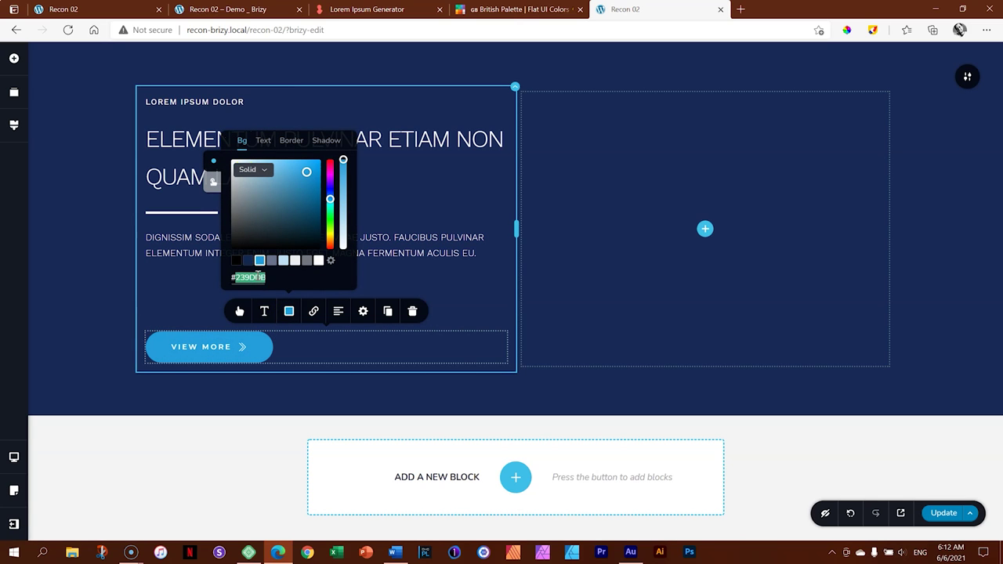
pyautogui.hotkey('ctrl', 'v')
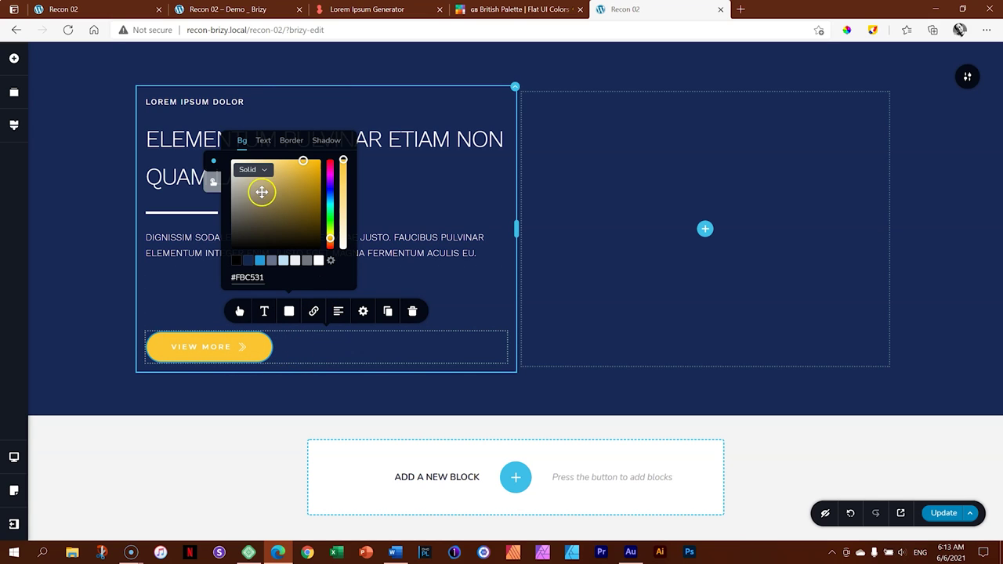
# Set the View More button's text colour to Pico Void #192A56 from the palette site and make its border fully transparent
pyautogui.click(262, 142)
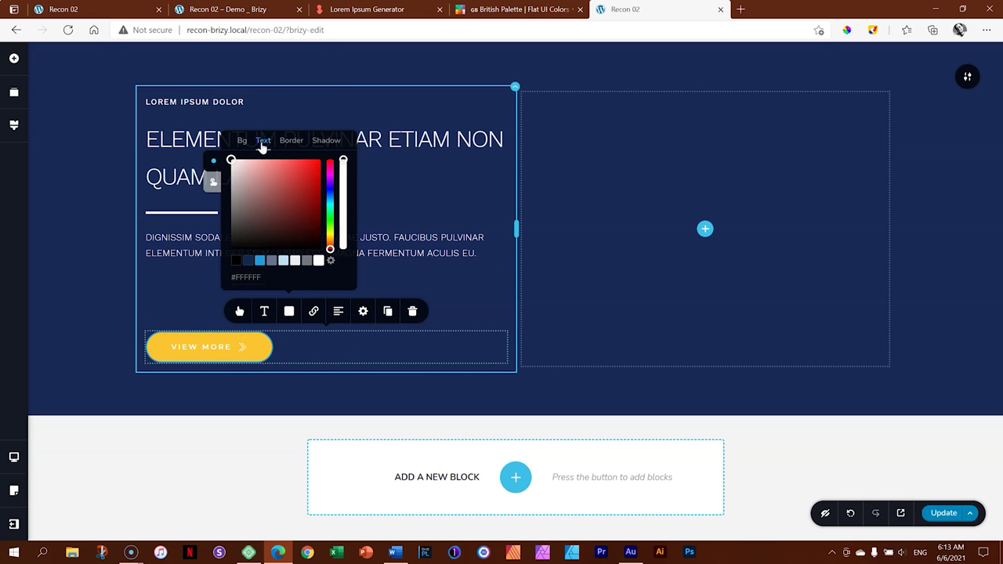
pyautogui.click(235, 265)
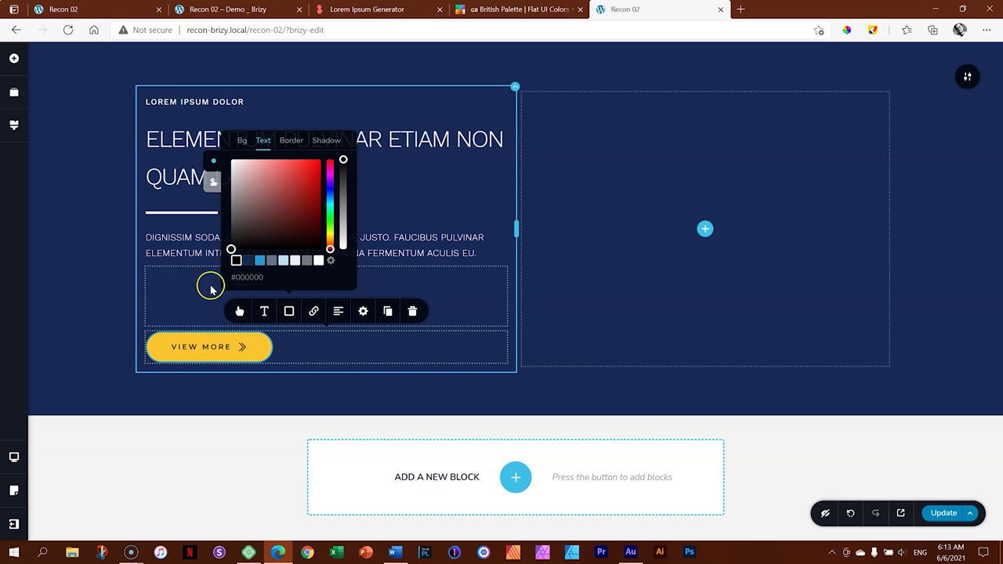
pyautogui.click(510, 9)
pyautogui.click(701, 456)
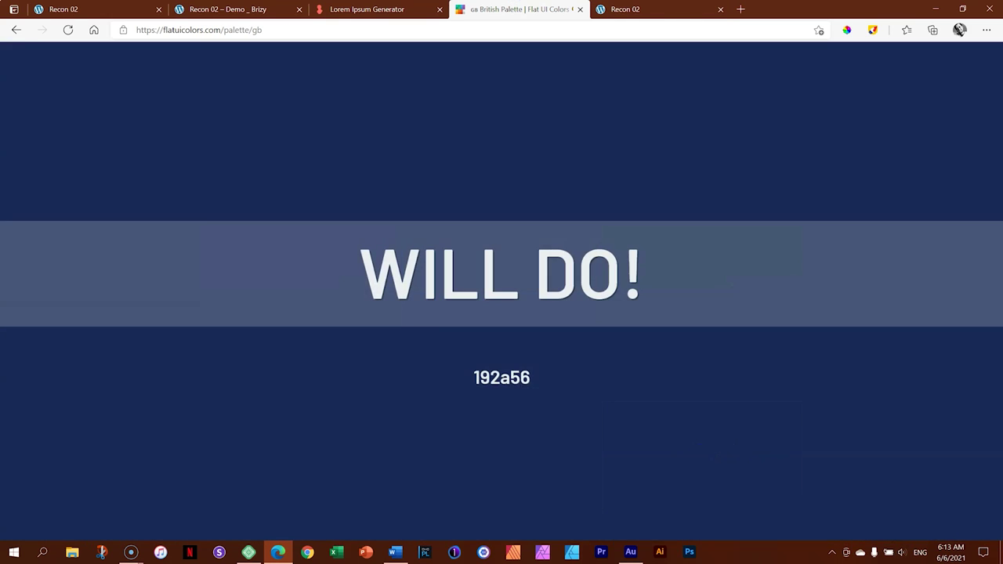
pyautogui.click(625, 9)
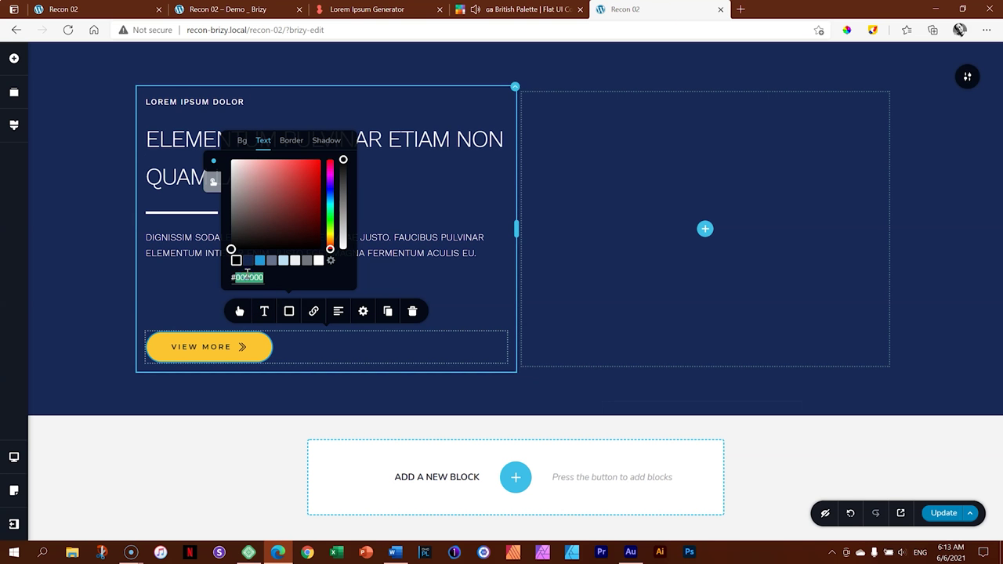
pyautogui.hotkey('ctrl', 'v')
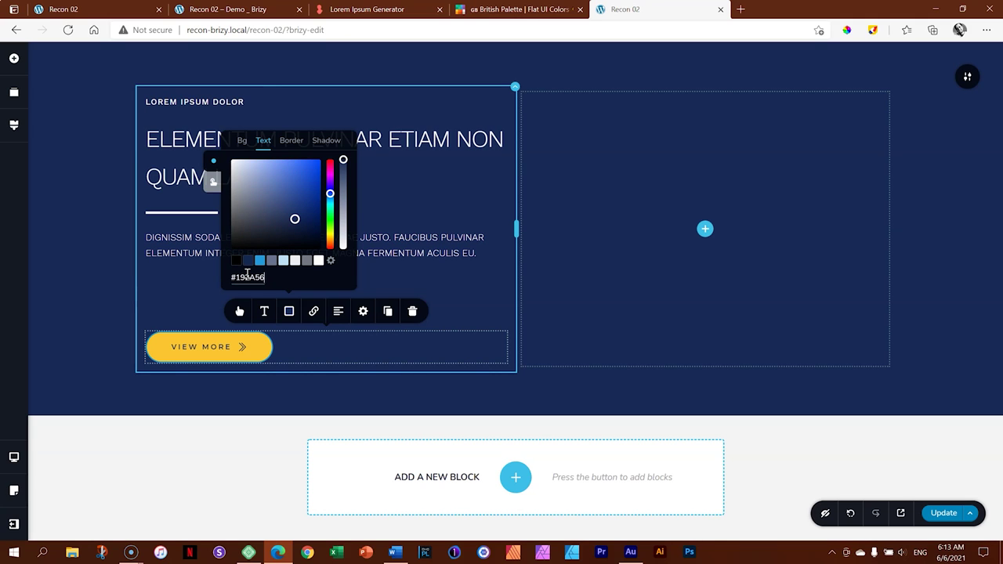
pyautogui.click(291, 141)
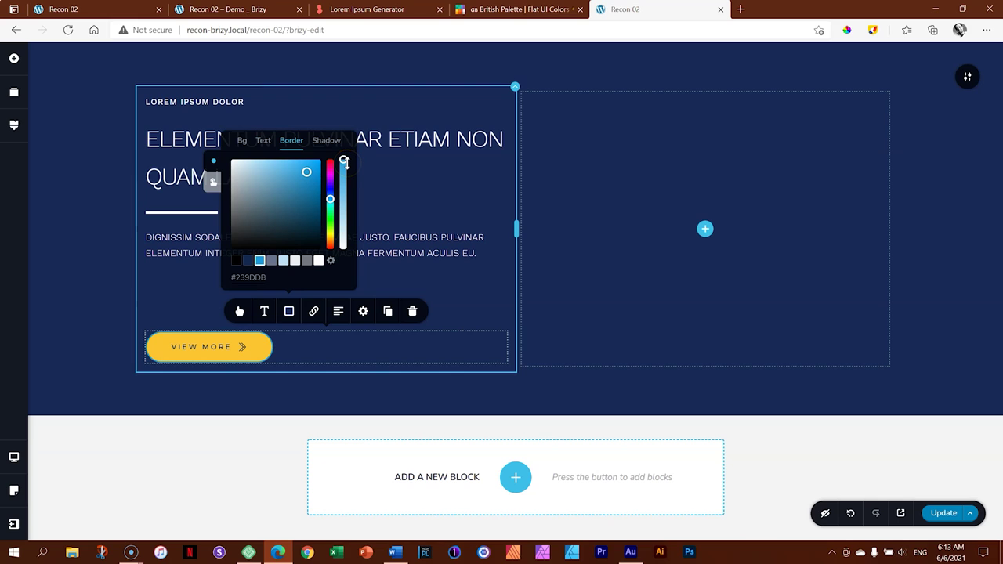
pyautogui.moveTo(344, 161); pyautogui.dragTo(344, 250)
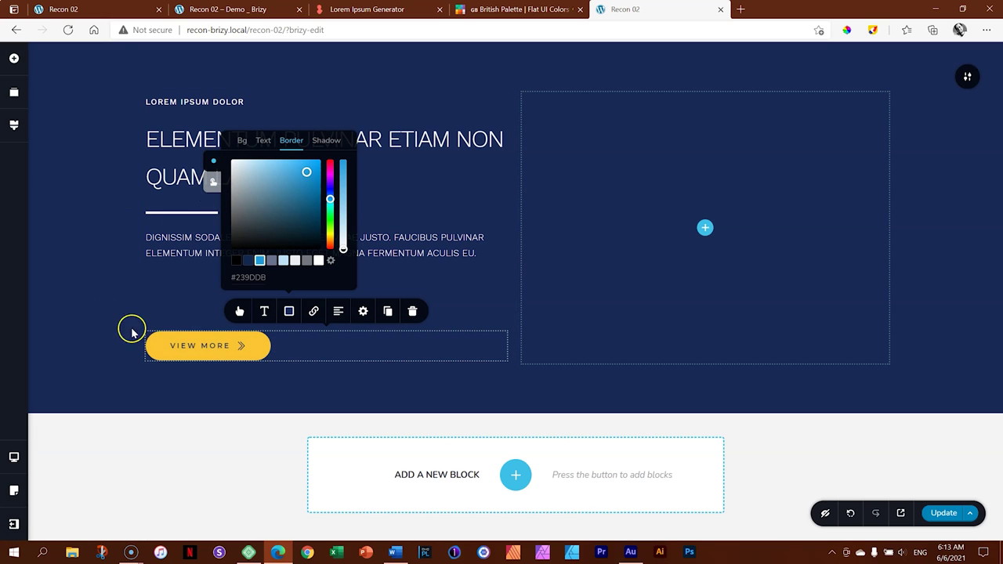
# Set the View More button's hover background to Rise-N-Shine #FBC531 from the palette site and slightly reduce its opacity
pyautogui.click(219, 340)
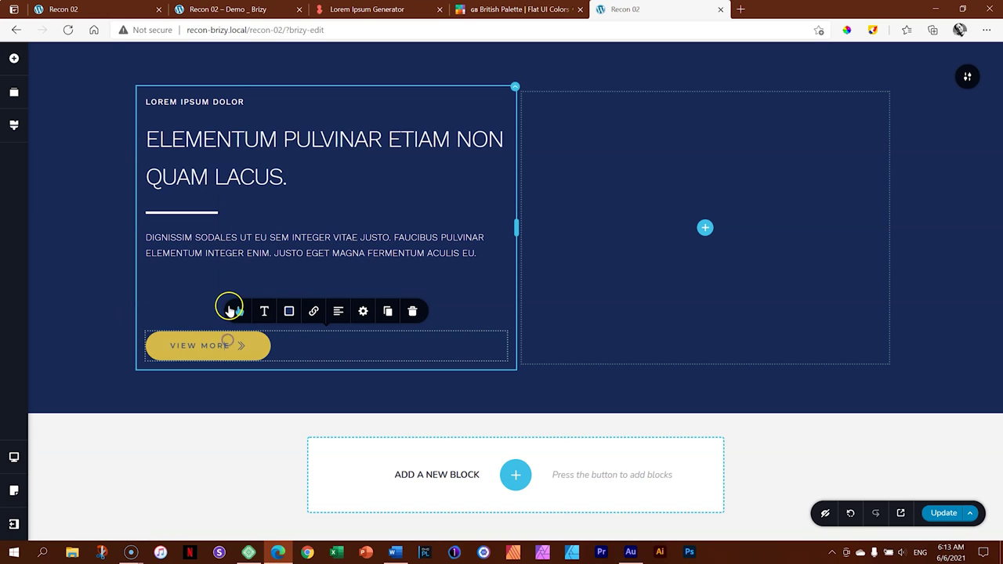
pyautogui.click(288, 311)
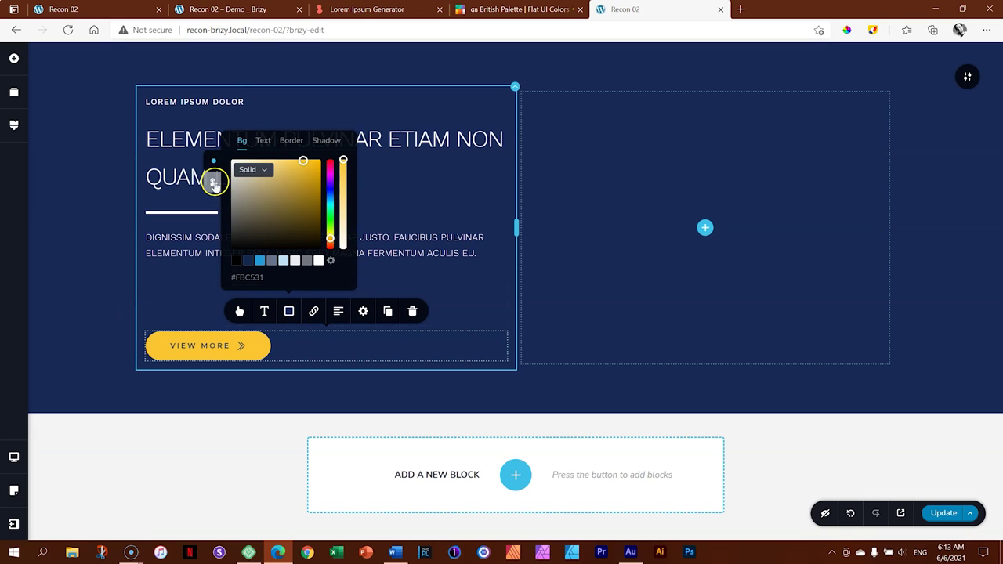
pyautogui.click(214, 182)
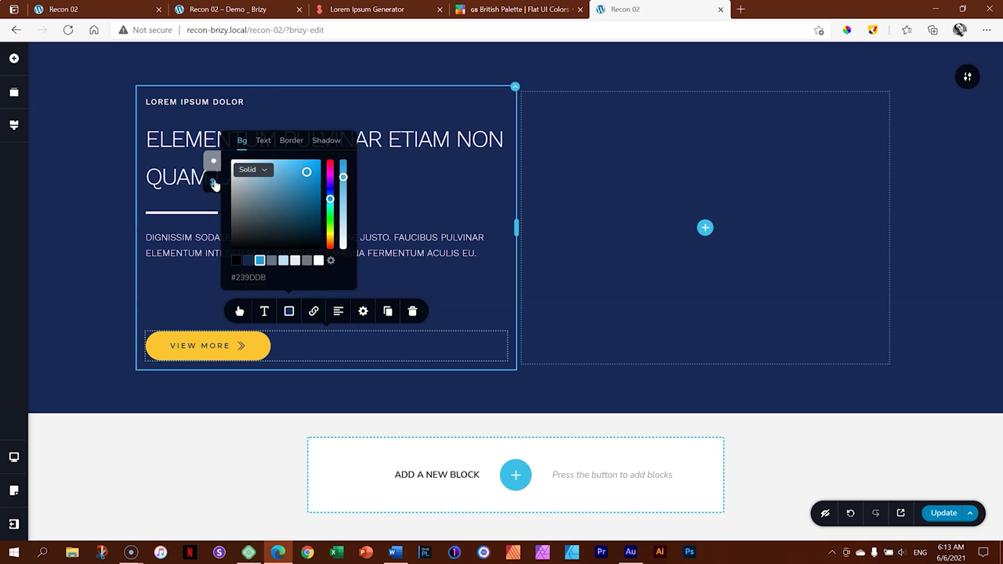
pyautogui.click(241, 142)
pyautogui.click(474, 9)
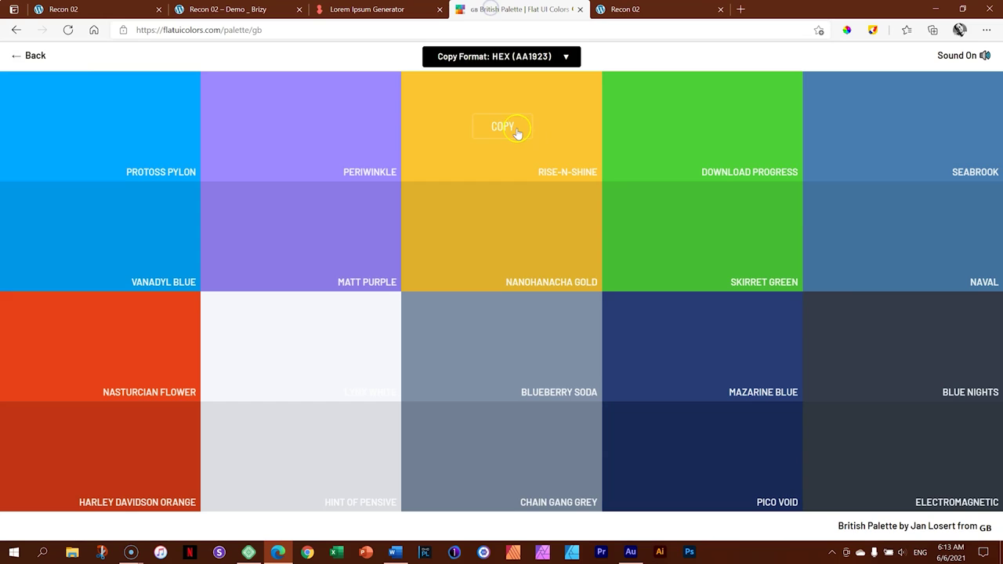
pyautogui.click(516, 129)
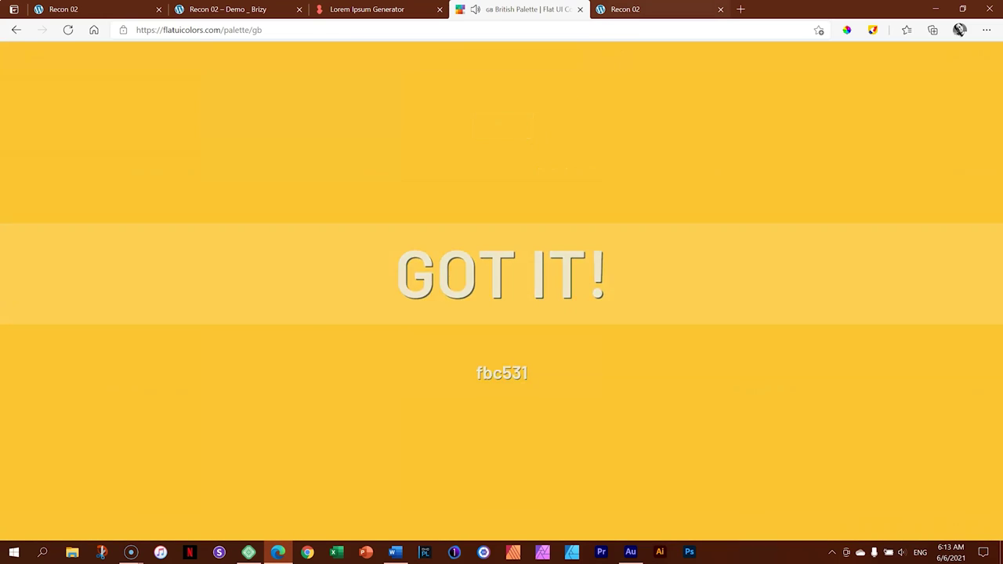
pyautogui.click(625, 10)
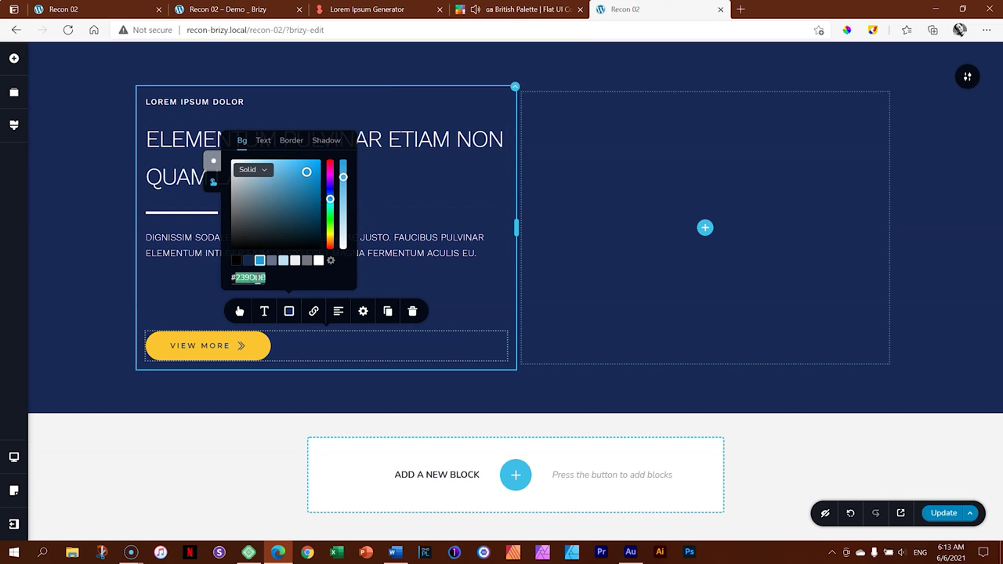
pyautogui.hotkey('ctrl', 'v')
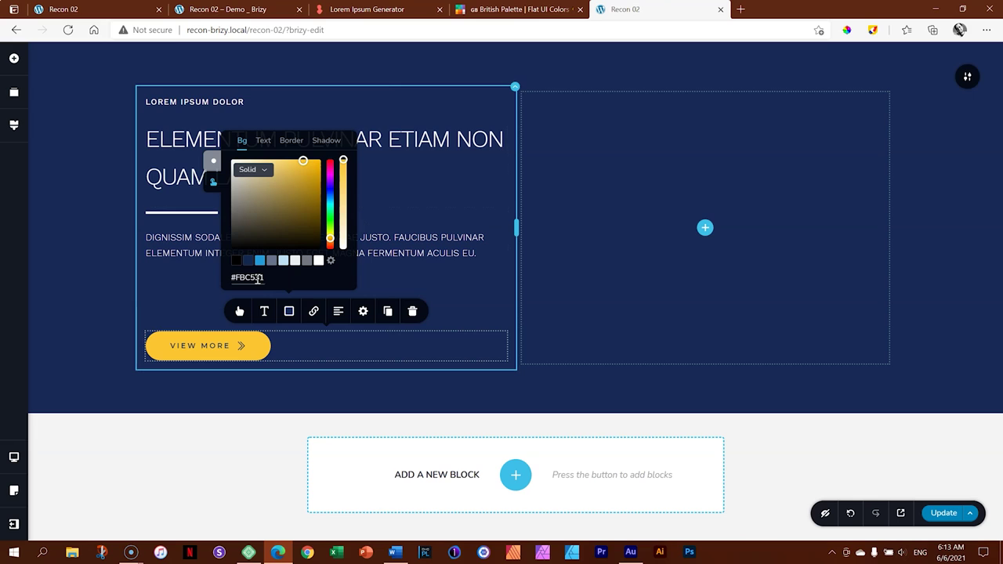
pyautogui.moveTo(343, 159); pyautogui.dragTo(343, 163)
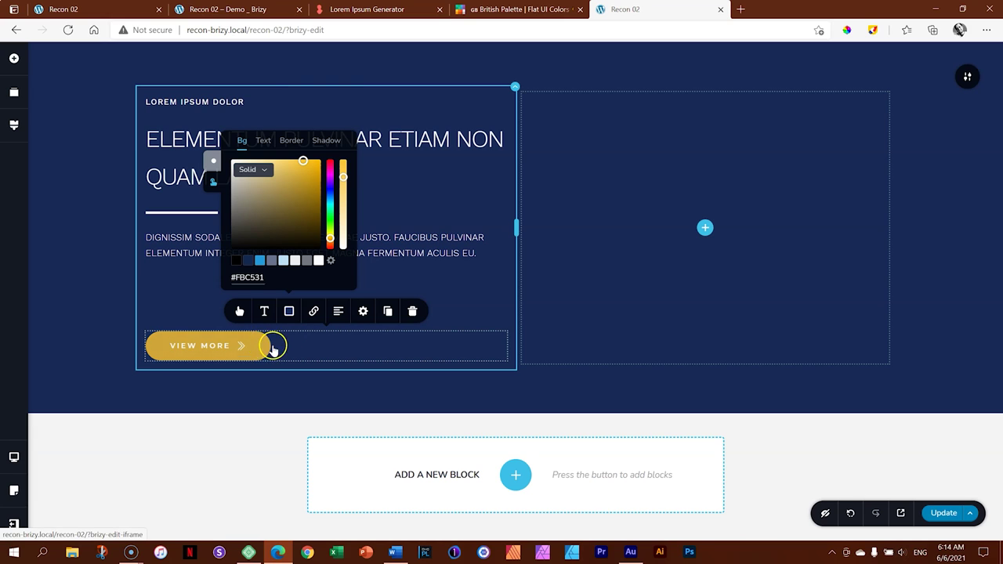
# Copy Pico Void from the palette site and set the View More button's hover text colour to #192A56
pyautogui.click(267, 141)
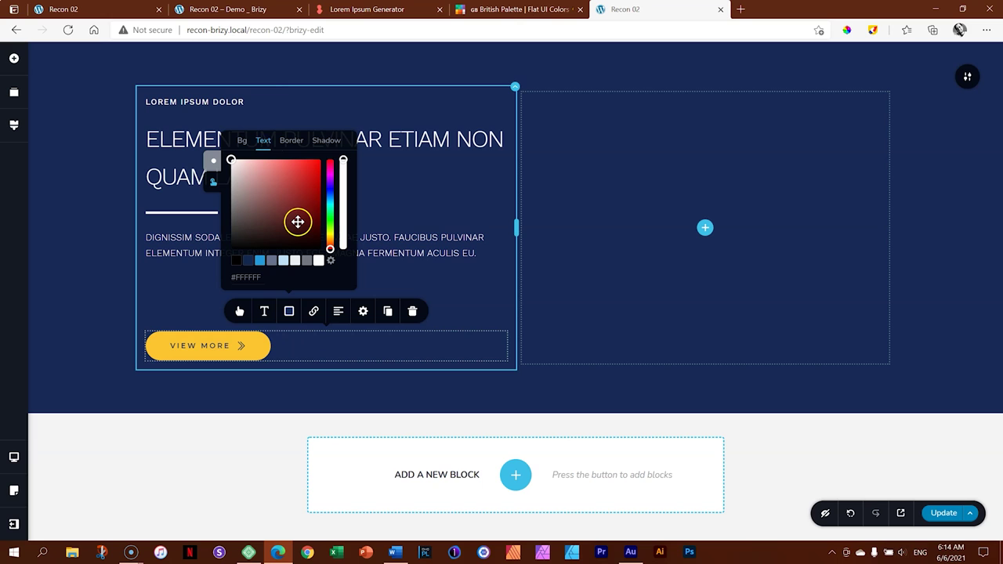
pyautogui.click(517, 9)
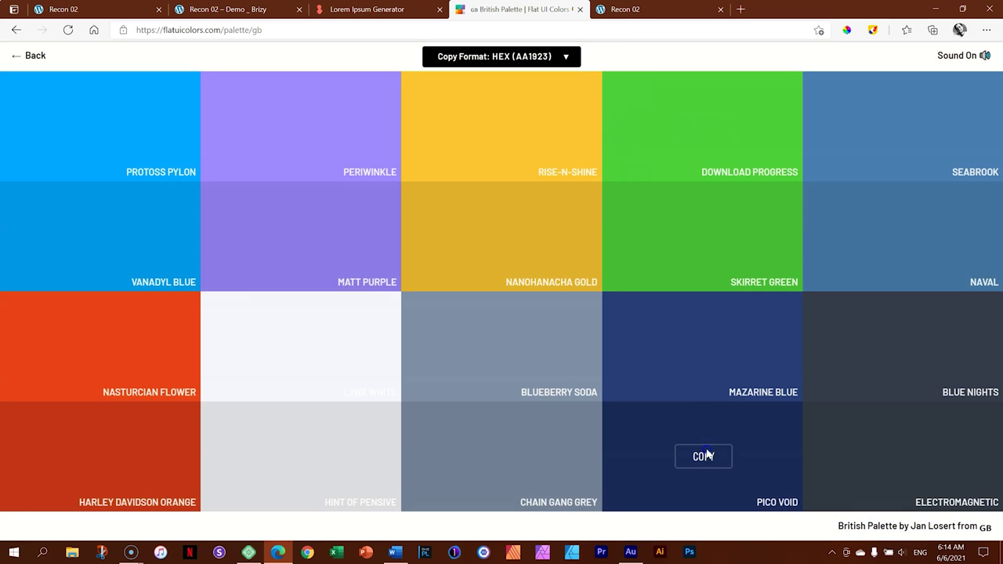
pyautogui.click(704, 456)
pyautogui.click(624, 8)
pyautogui.click(255, 277)
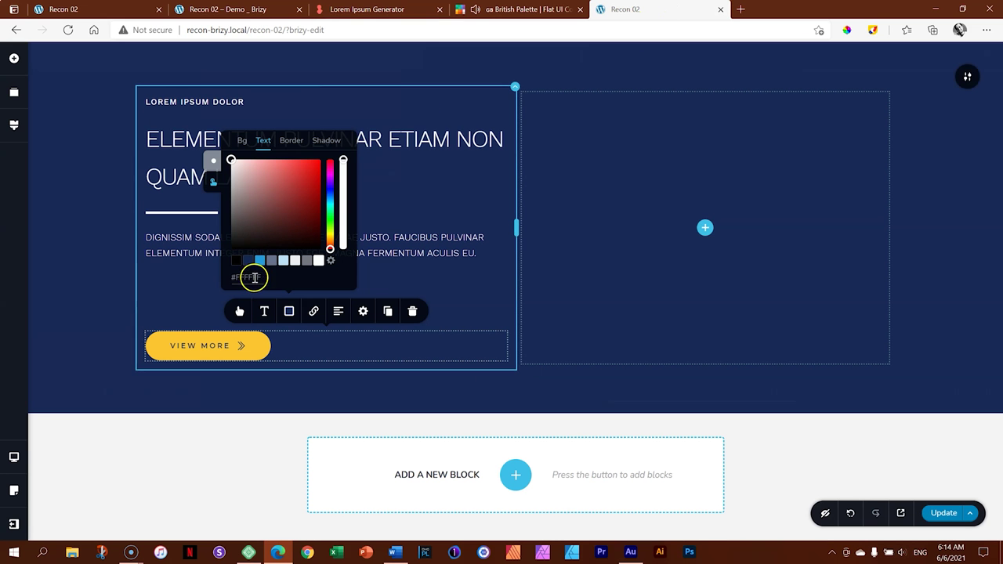
pyautogui.hotkey('ctrl', 'v')
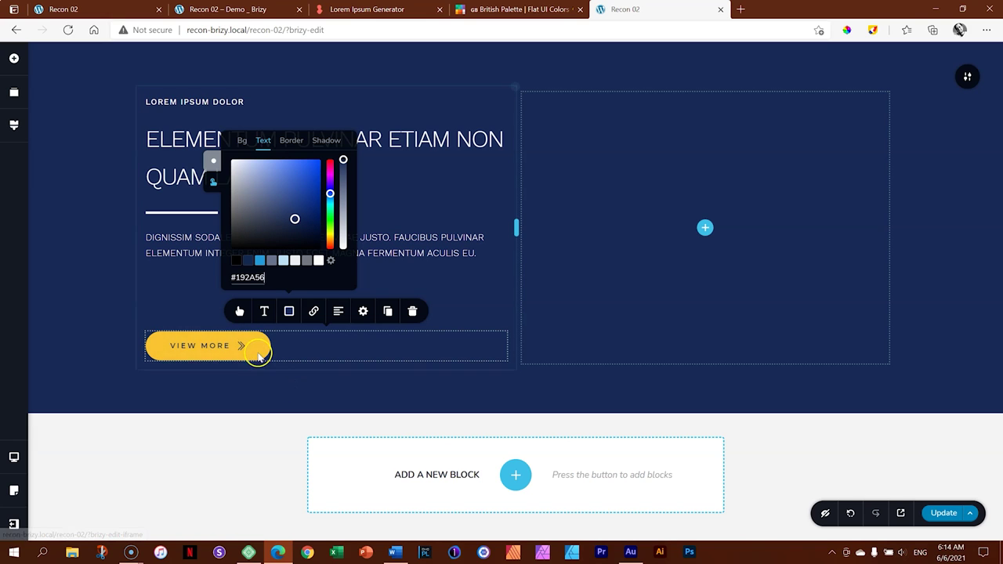
pyautogui.click(959, 281)
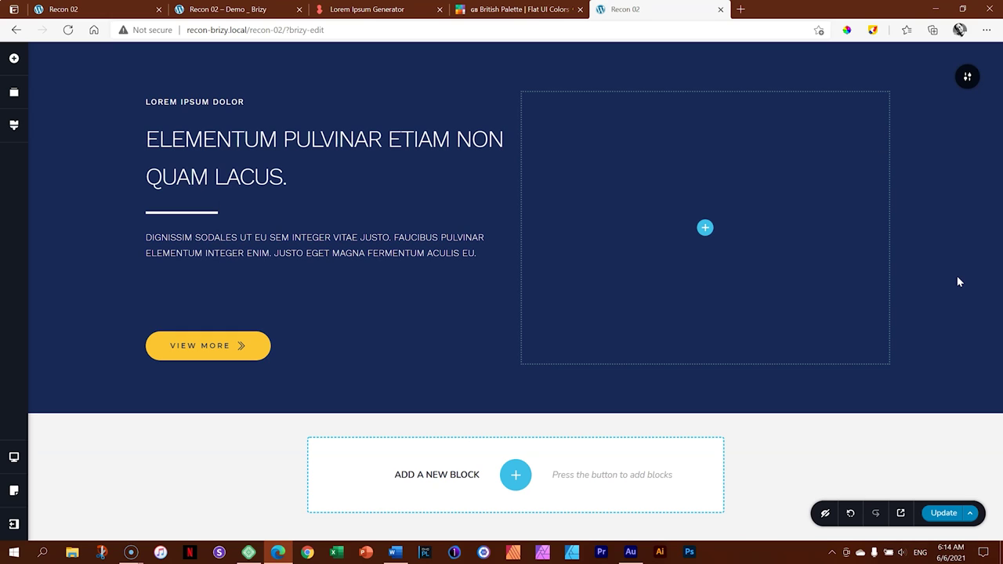
# Preview the page to examine the styled button, then return to the Brizy editor
pyautogui.click(902, 514)
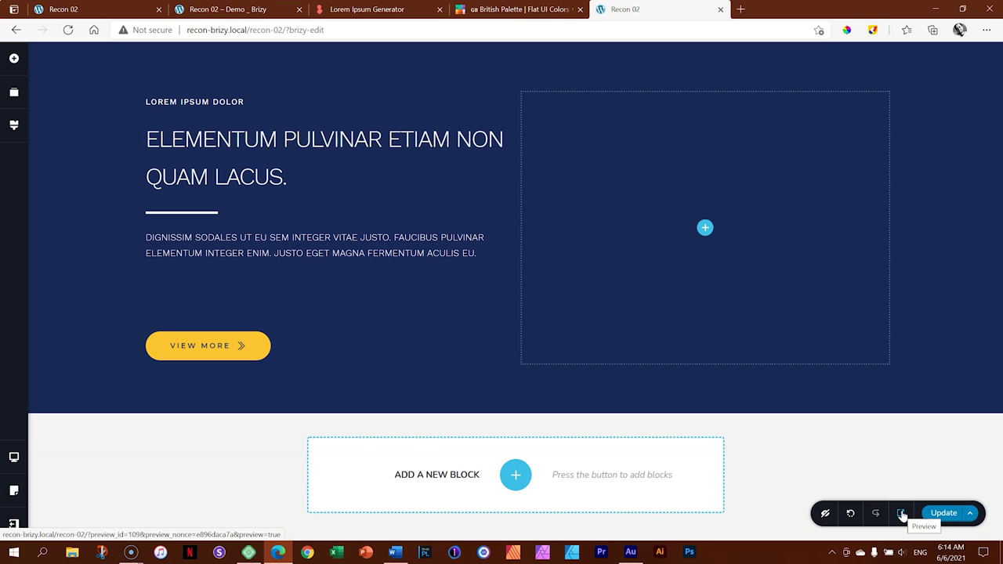
pyautogui.click(902, 514)
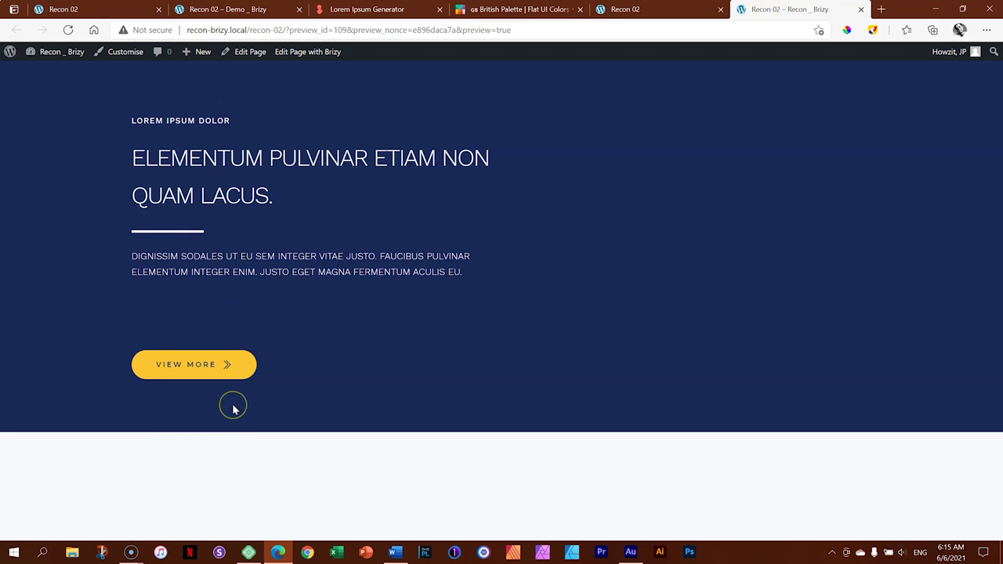
pyautogui.click(859, 9)
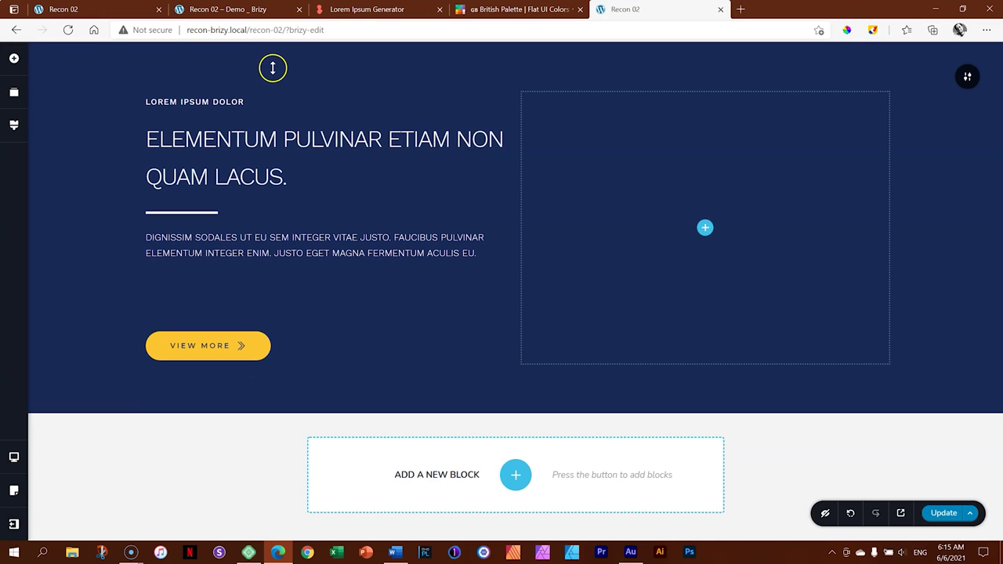
# Increase the hero block's top padding to 120px and enlarge its bottom padding as well
pyautogui.moveTo(273, 67)
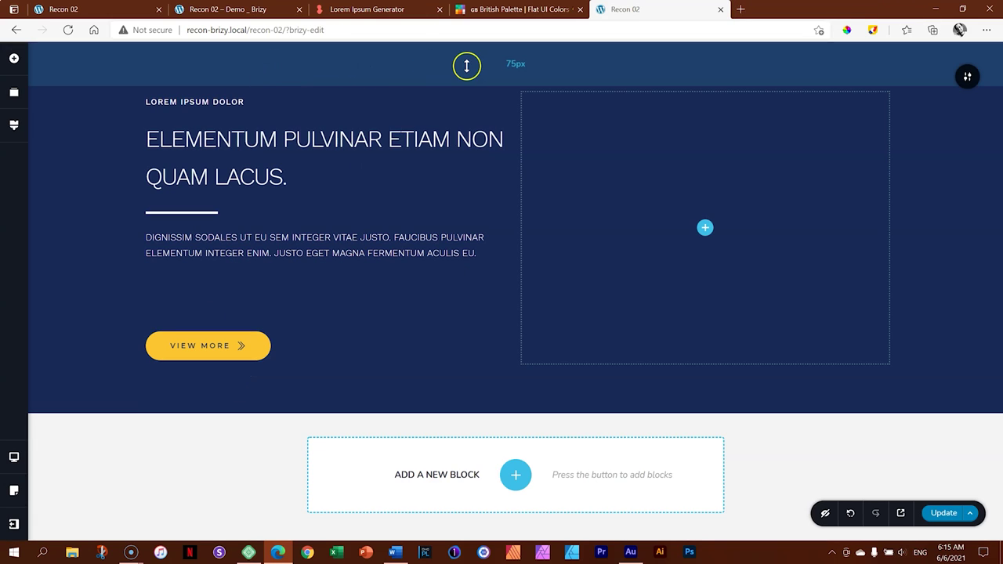
pyautogui.moveTo(466, 66); pyautogui.dragTo(463, 92)
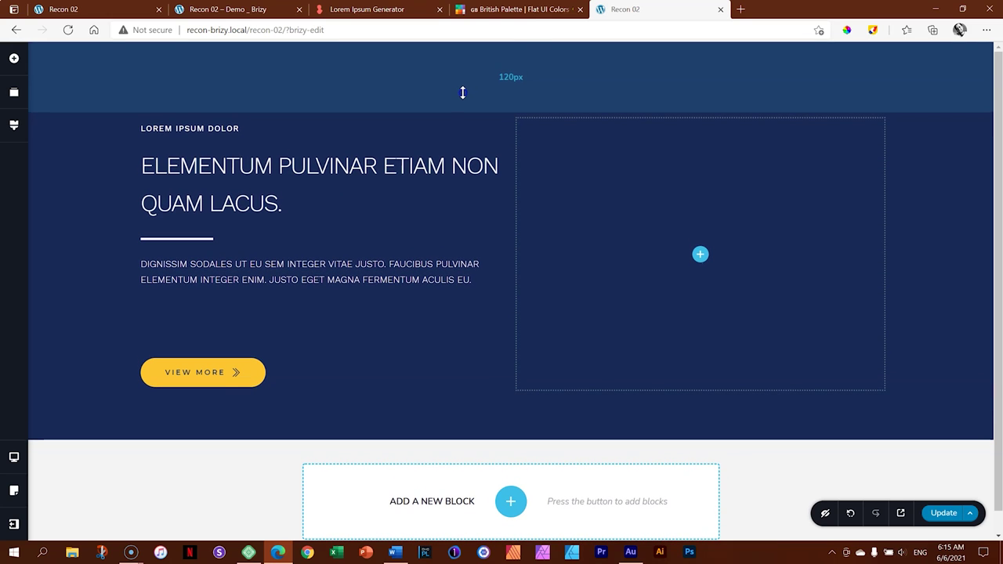
pyautogui.moveTo(407, 414); pyautogui.dragTo(407, 459)
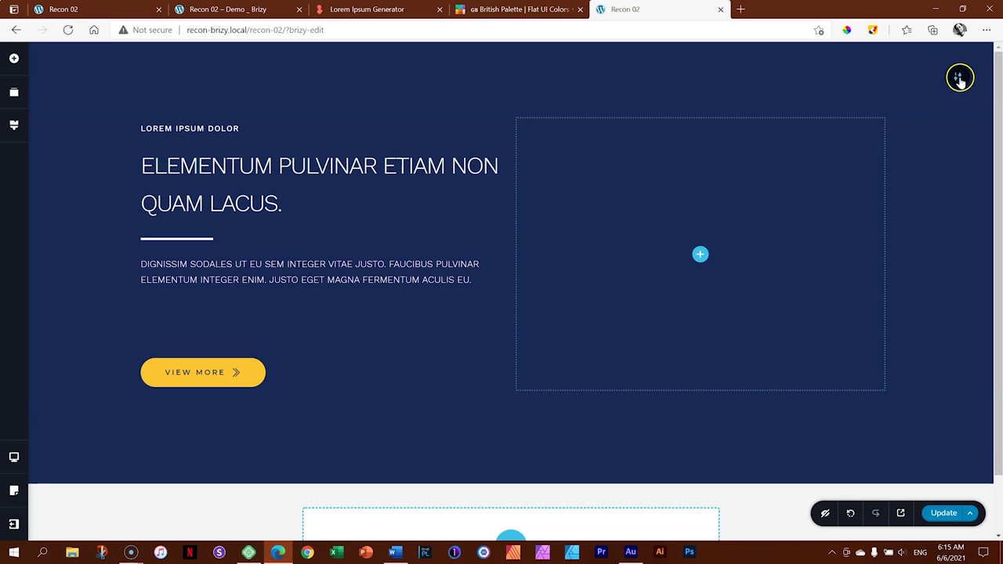
# Open the hero block's full styling settings to review its padding, then close them
pyautogui.moveTo(958, 79)
pyautogui.click(909, 78)
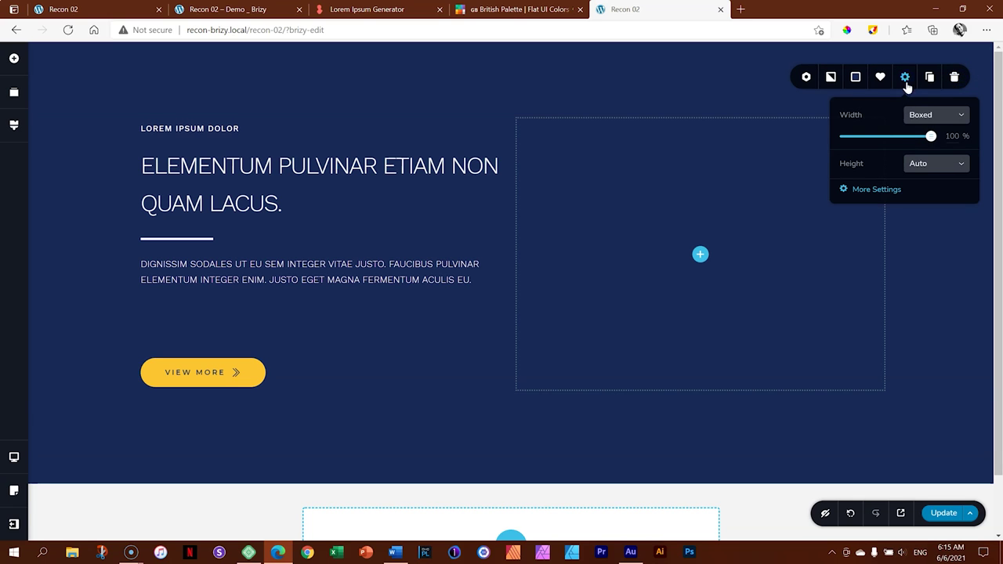
pyautogui.click(890, 191)
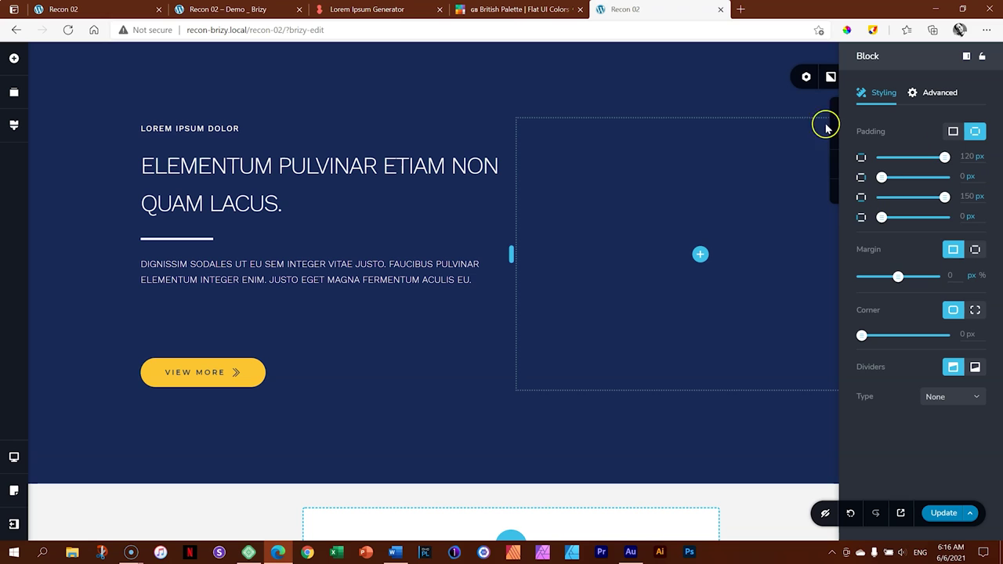
pyautogui.click(730, 102)
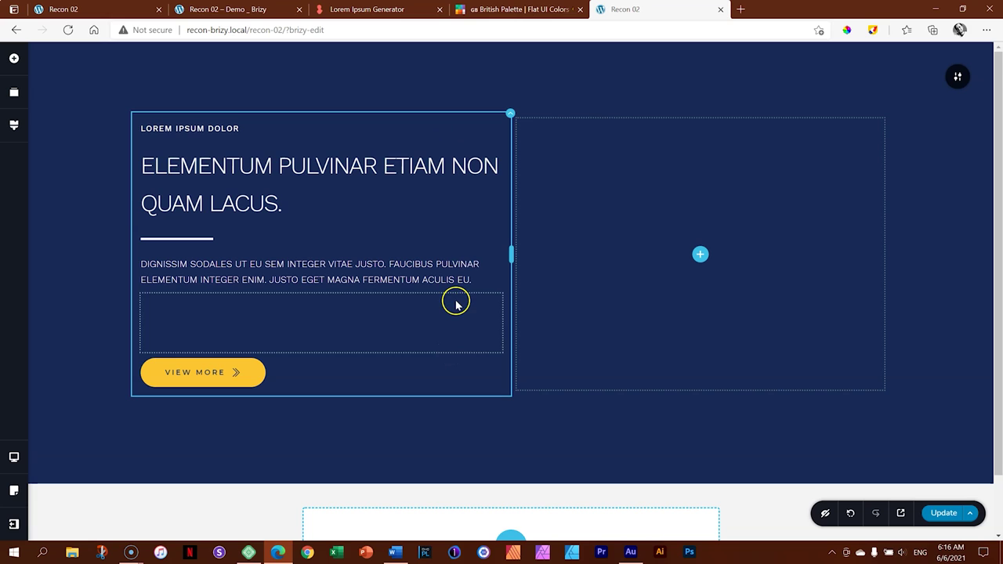
# Try a right padding of 100px on the text column and undo the change
pyautogui.click(511, 118)
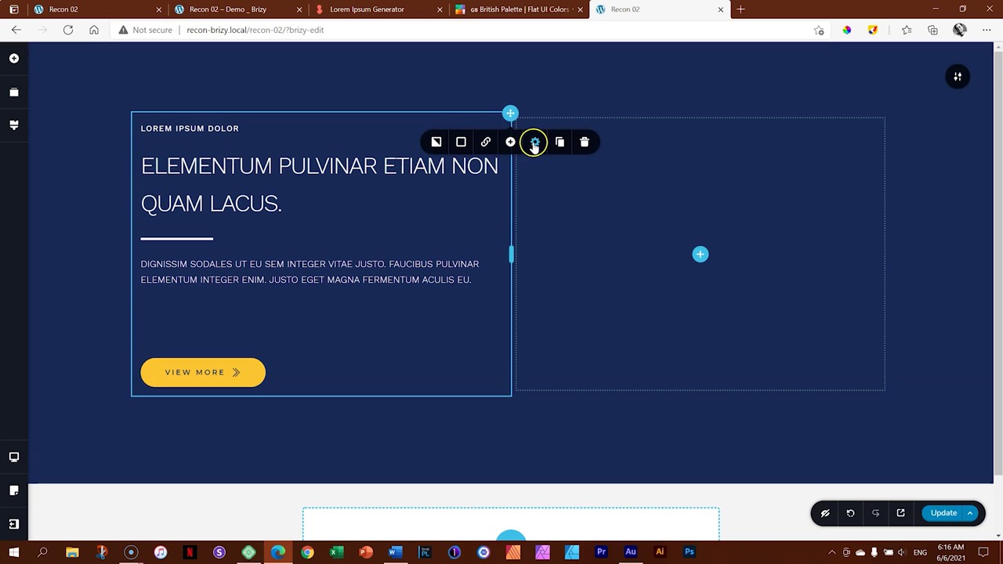
pyautogui.click(535, 143)
pyautogui.click(527, 207)
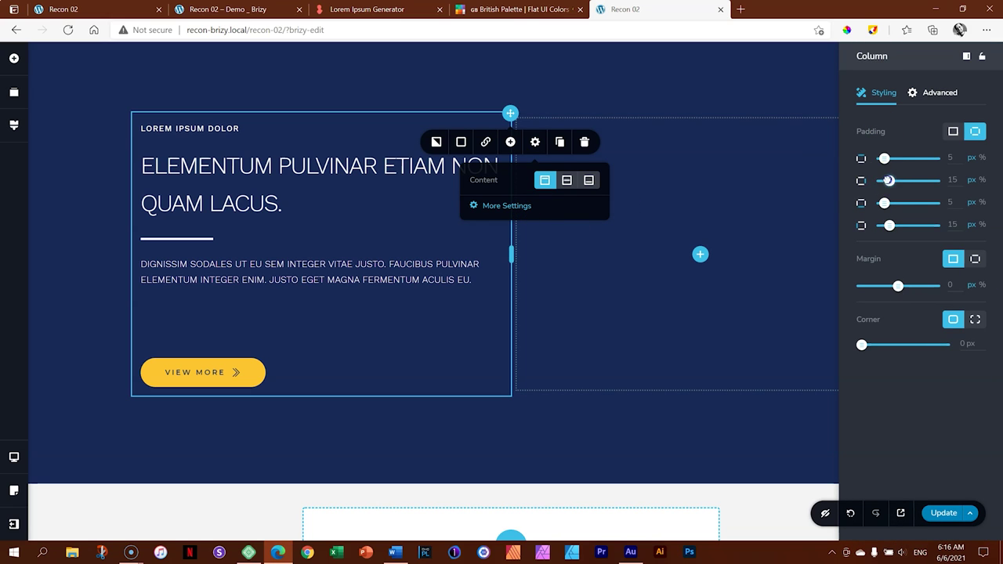
pyautogui.moveTo(890, 181); pyautogui.dragTo(923, 180)
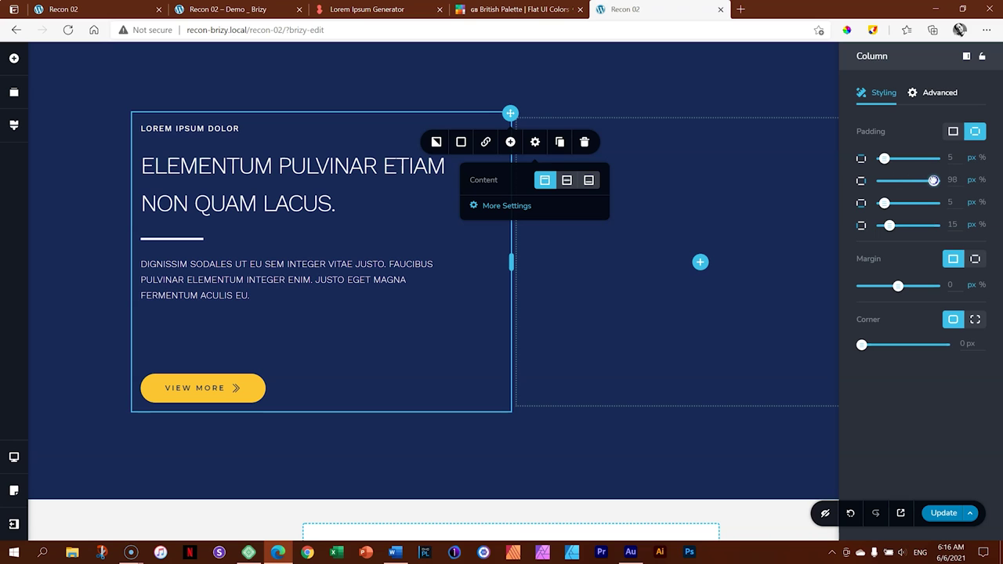
pyautogui.moveTo(934, 180); pyautogui.dragTo(933, 180)
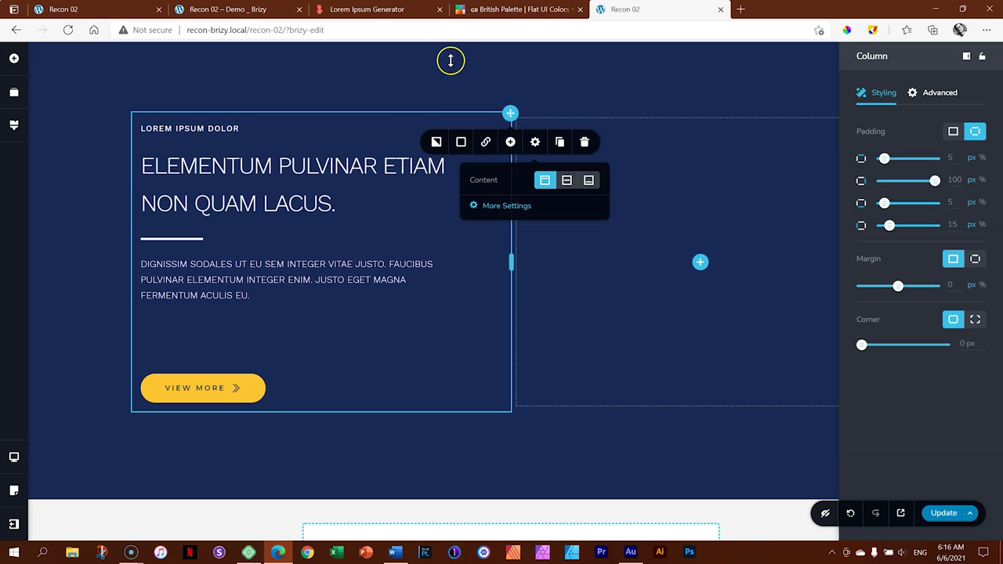
pyautogui.click(752, 100)
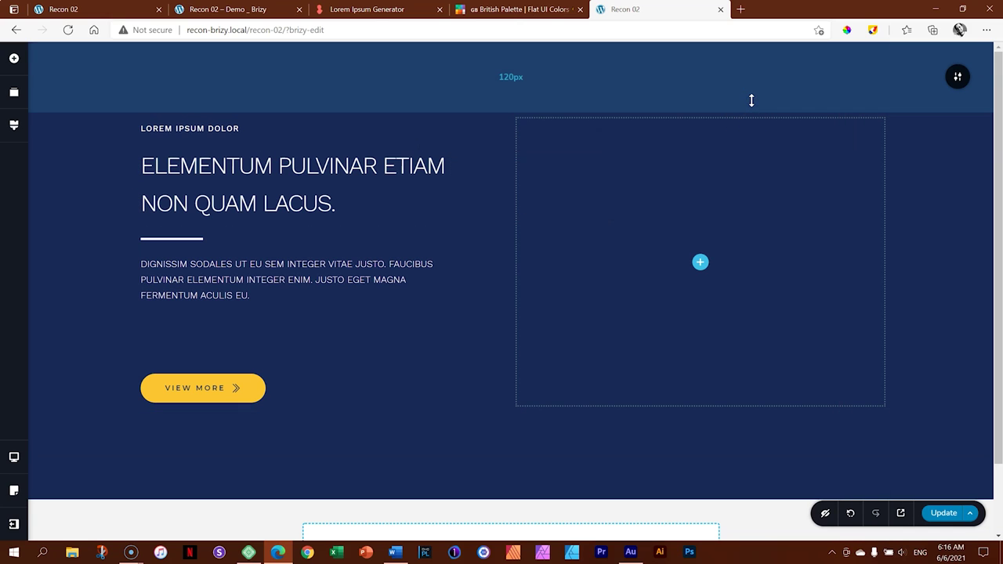
pyautogui.hotkey('ctrl', 'z')
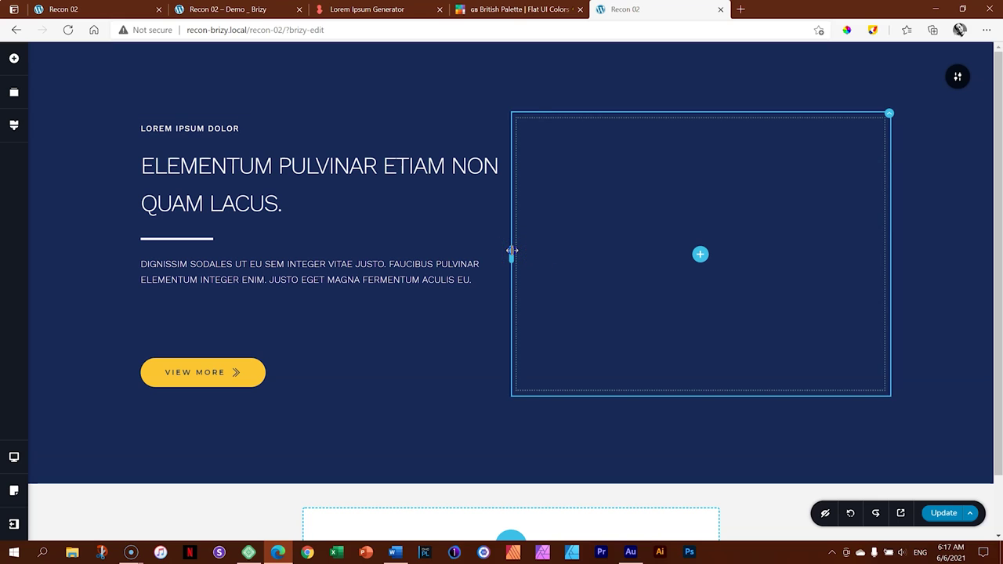
# Resize the two columns to about 44.7% and 55.3%, and check the result in a page preview before returning to the editor
pyautogui.moveTo(512, 250); pyautogui.dragTo(511, 251)
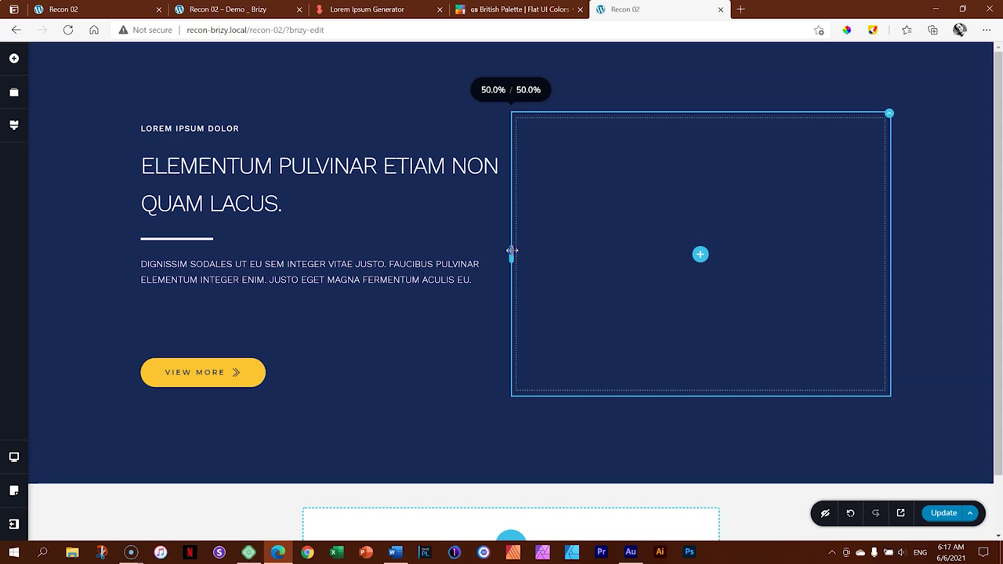
pyautogui.moveTo(498, 251); pyautogui.dragTo(574, 244)
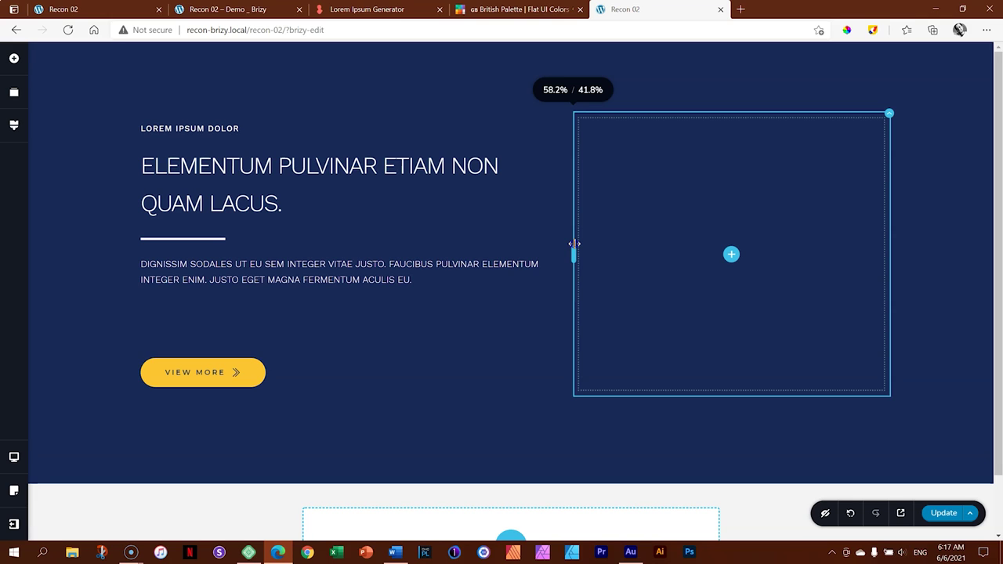
pyautogui.moveTo(575, 244); pyautogui.dragTo(472, 245)
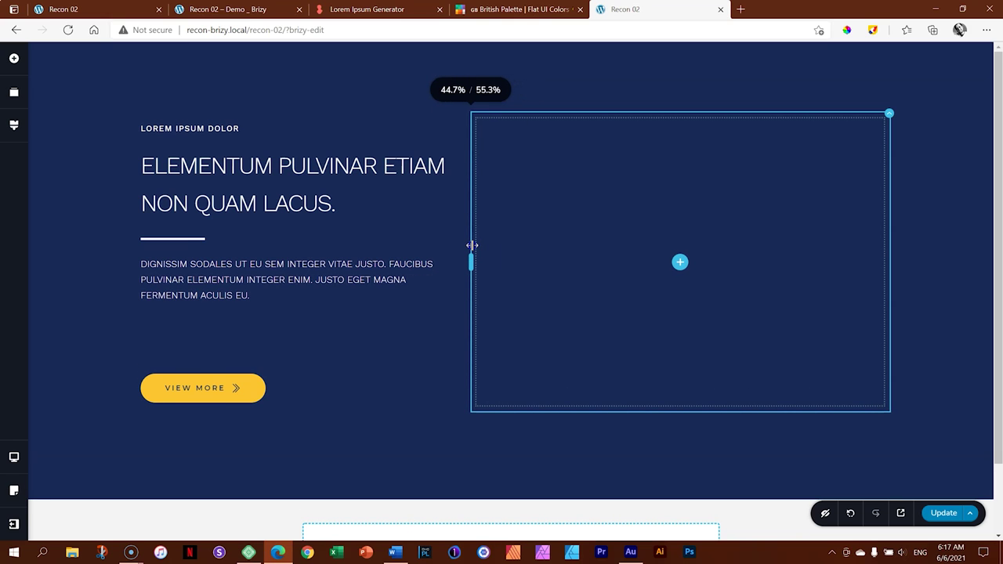
pyautogui.moveTo(471, 245); pyautogui.dragTo(470, 246)
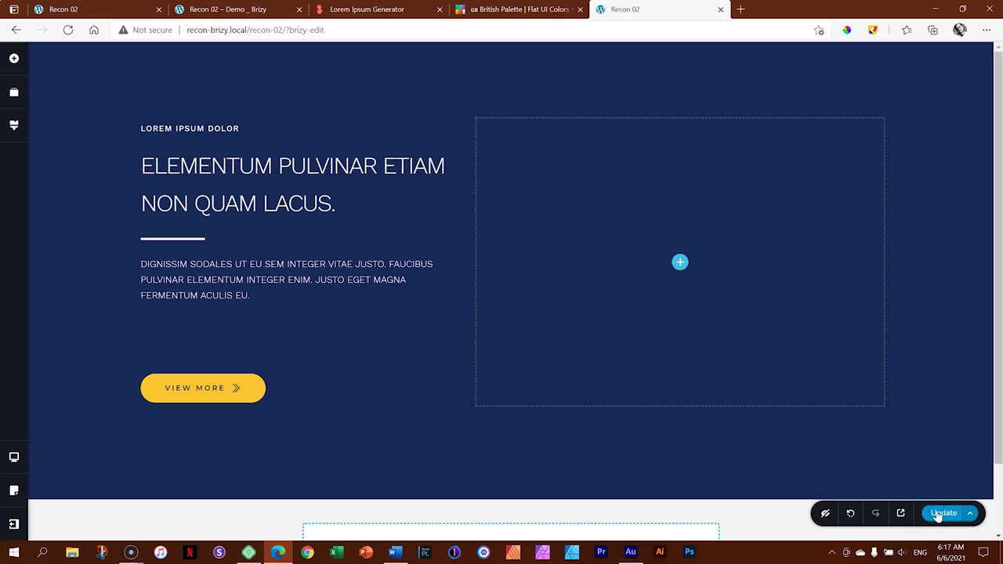
pyautogui.click(906, 513)
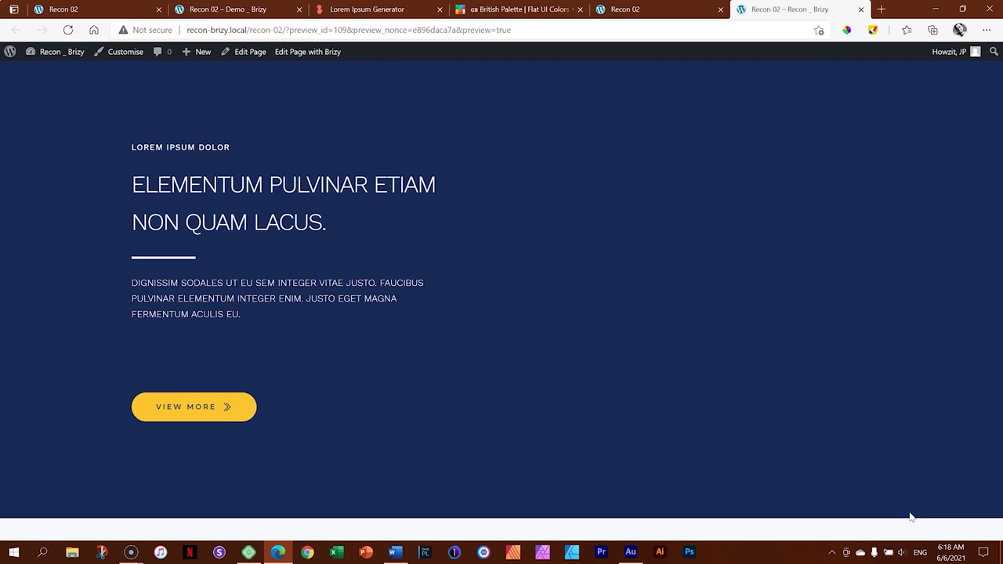
pyautogui.click(861, 10)
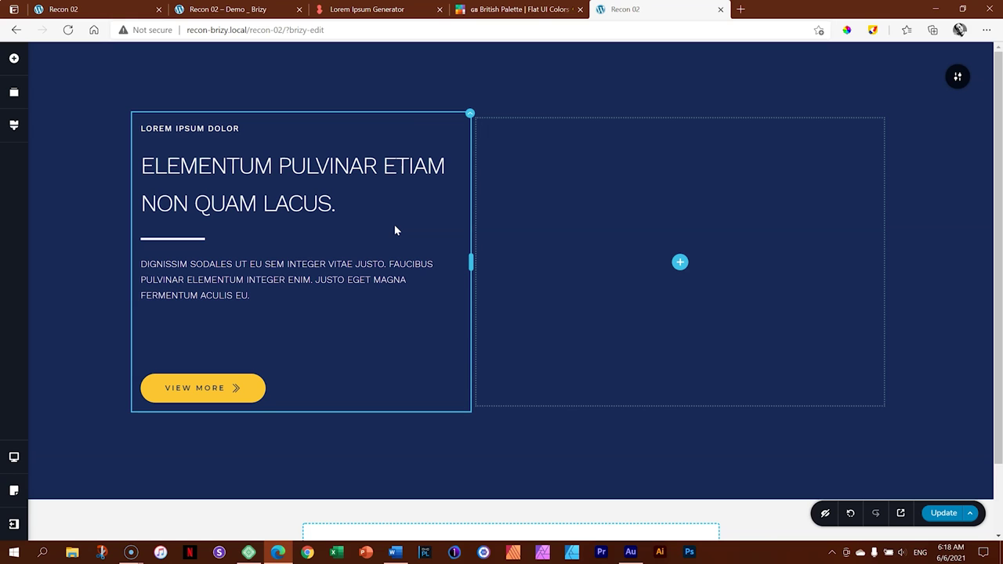
# Open the hero block's full styling settings and browse the available top divider shapes
pyautogui.click(958, 77)
pyautogui.click(905, 77)
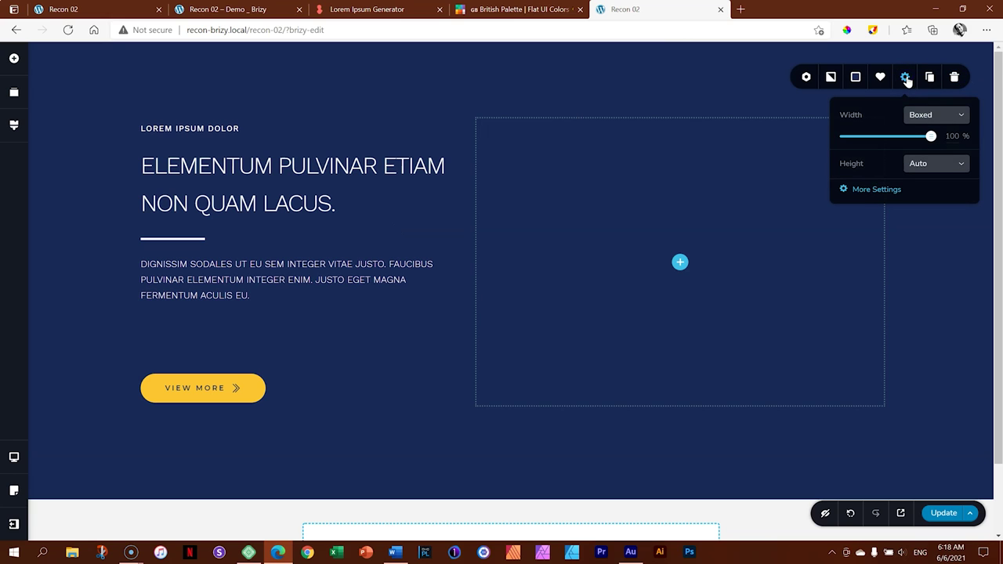
pyautogui.click(877, 194)
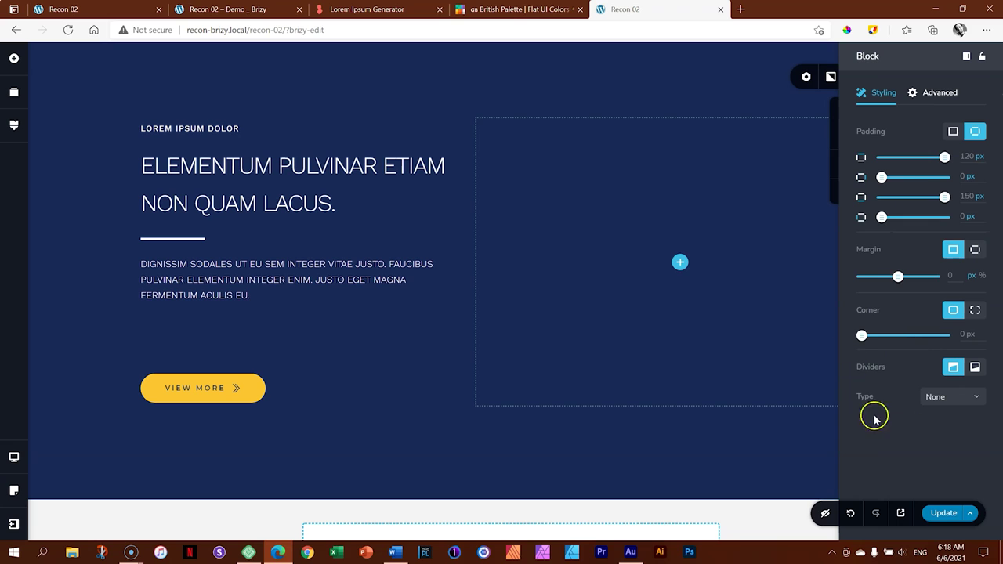
pyautogui.click(961, 399)
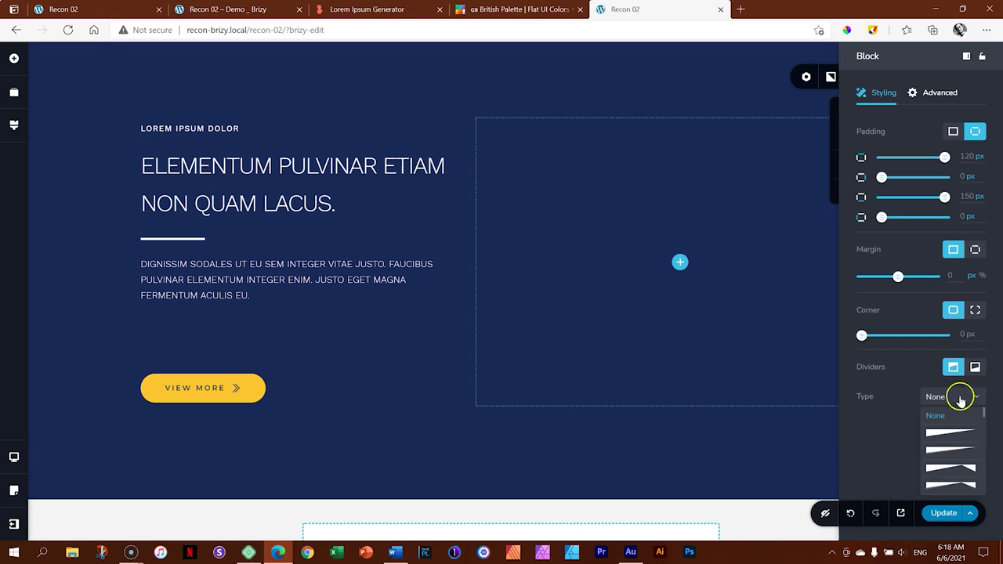
pyautogui.scroll(-2, 967, 431)
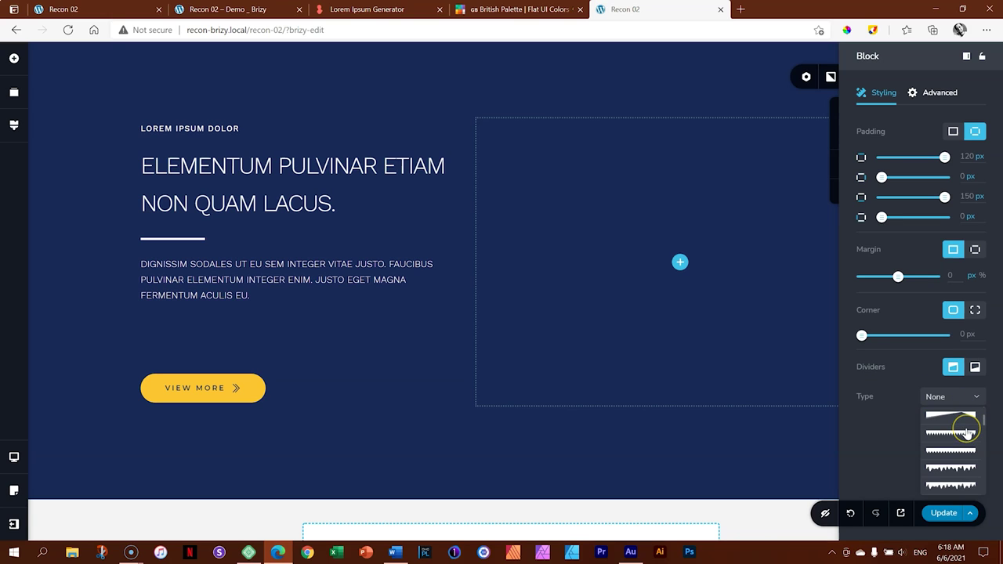
pyautogui.scroll(-3, 969, 433)
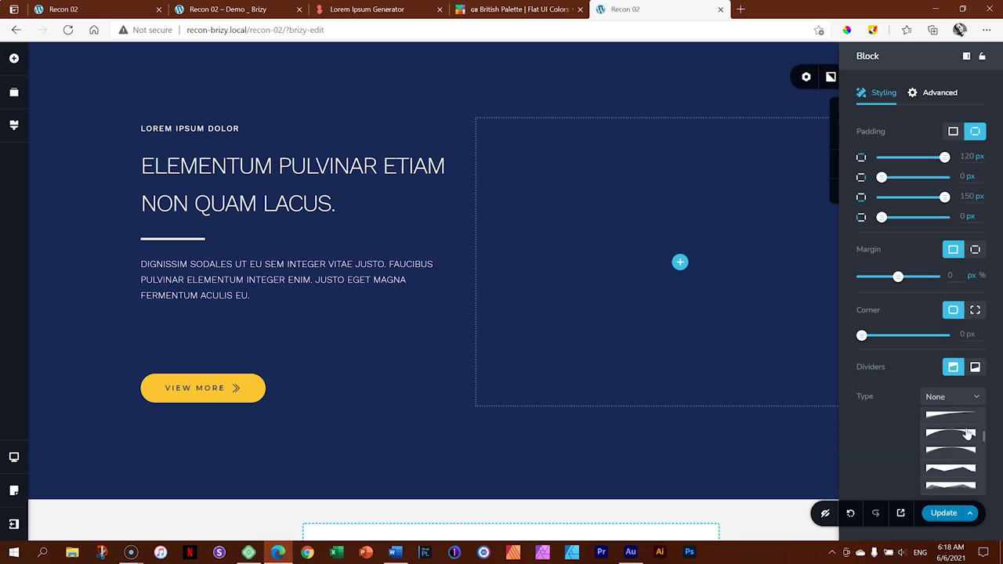
pyautogui.scroll(-5, 967, 439)
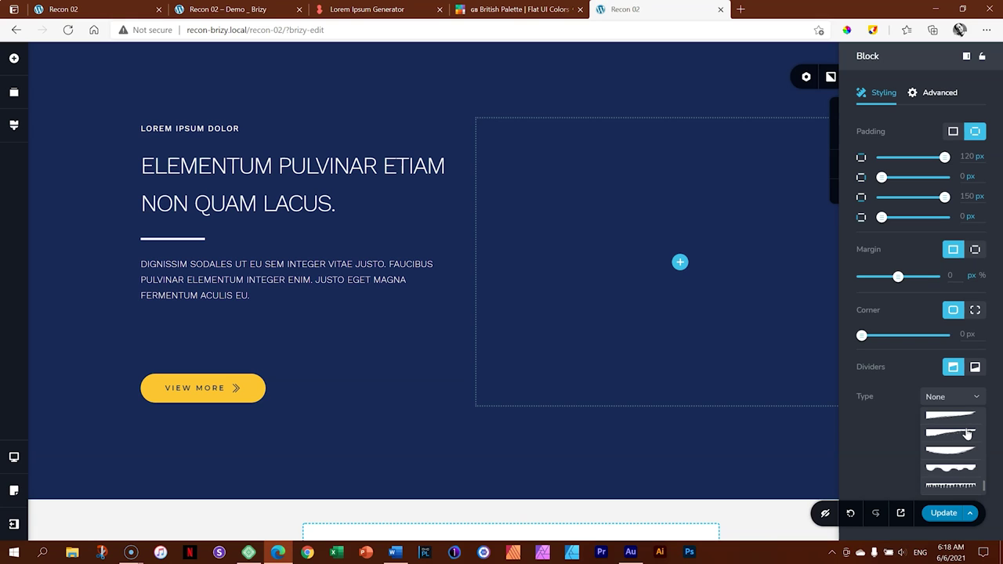
pyautogui.scroll(8, 963, 448)
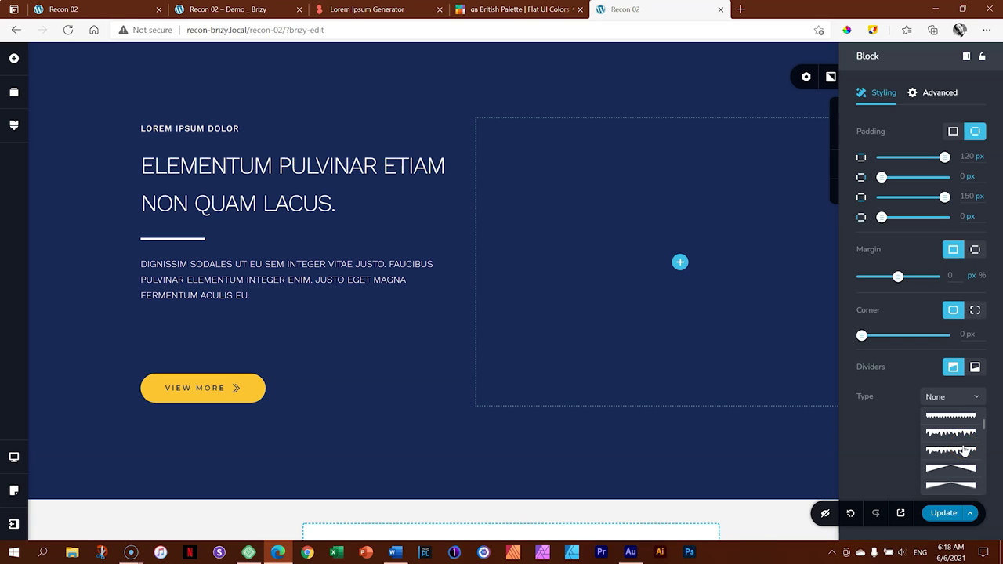
# Try drip, wave, loop and angled shapes as the hero block's top divider, and reset the divider type to None
pyautogui.click(963, 429)
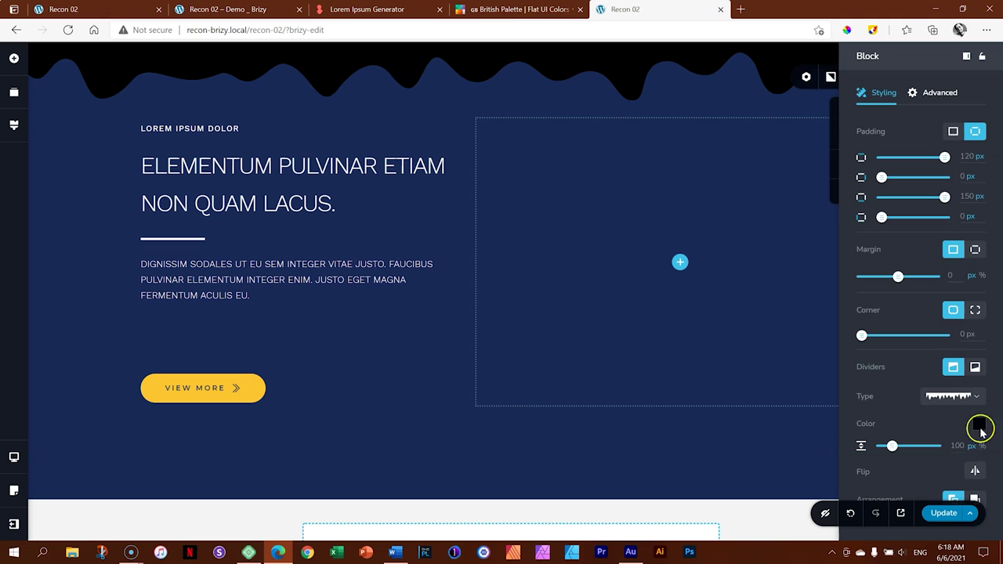
pyautogui.click(976, 396)
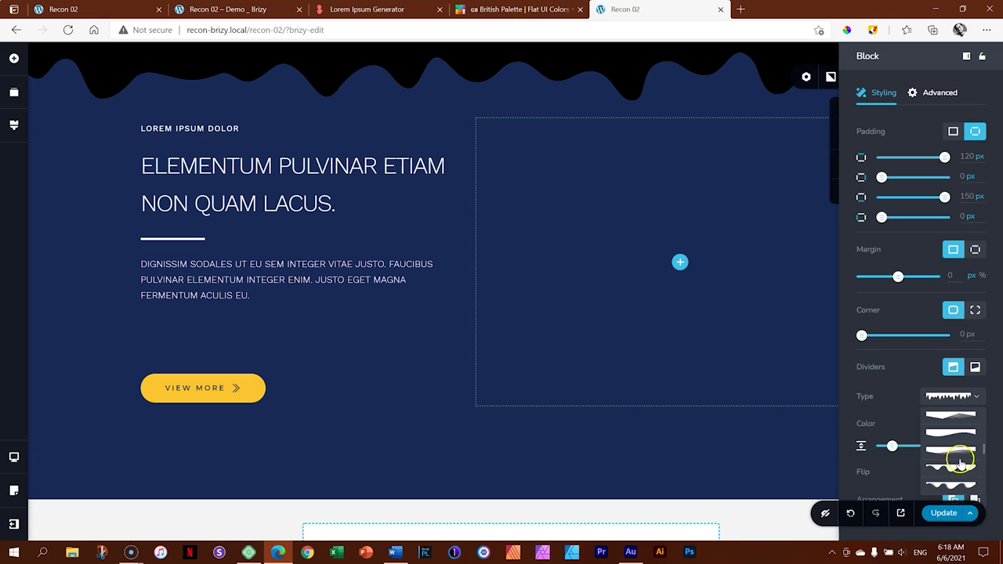
pyautogui.click(961, 463)
pyautogui.click(972, 397)
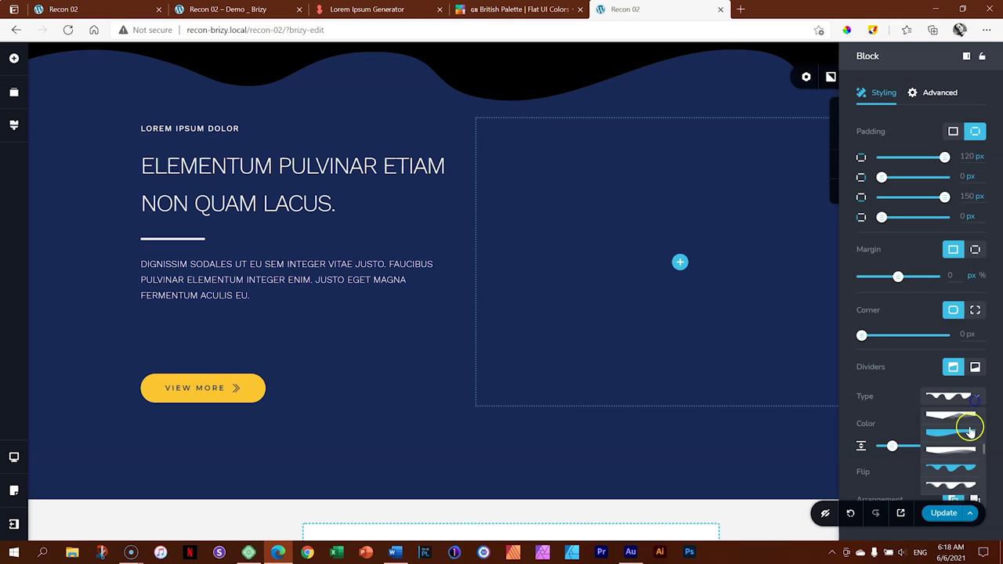
pyautogui.click(968, 452)
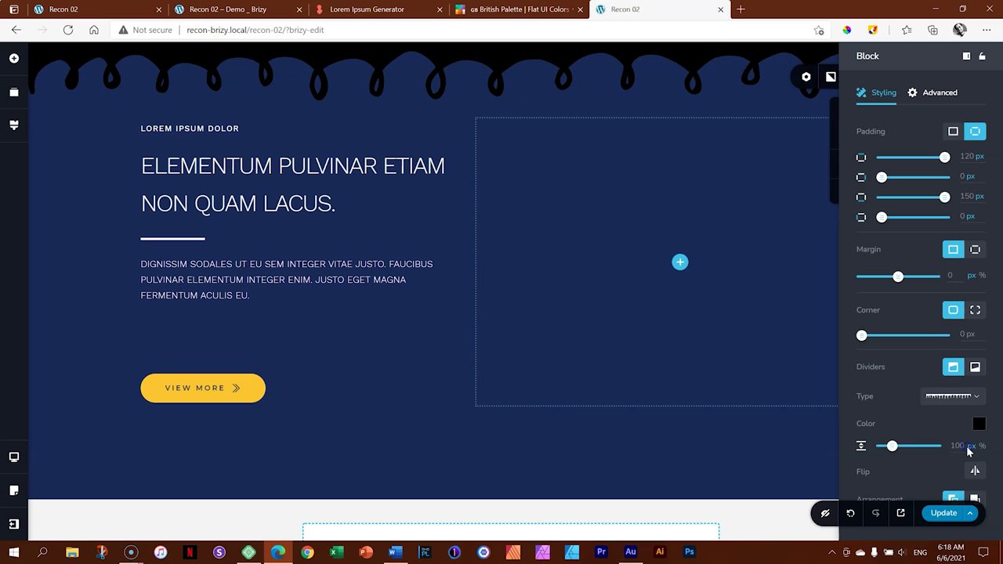
pyautogui.click(971, 398)
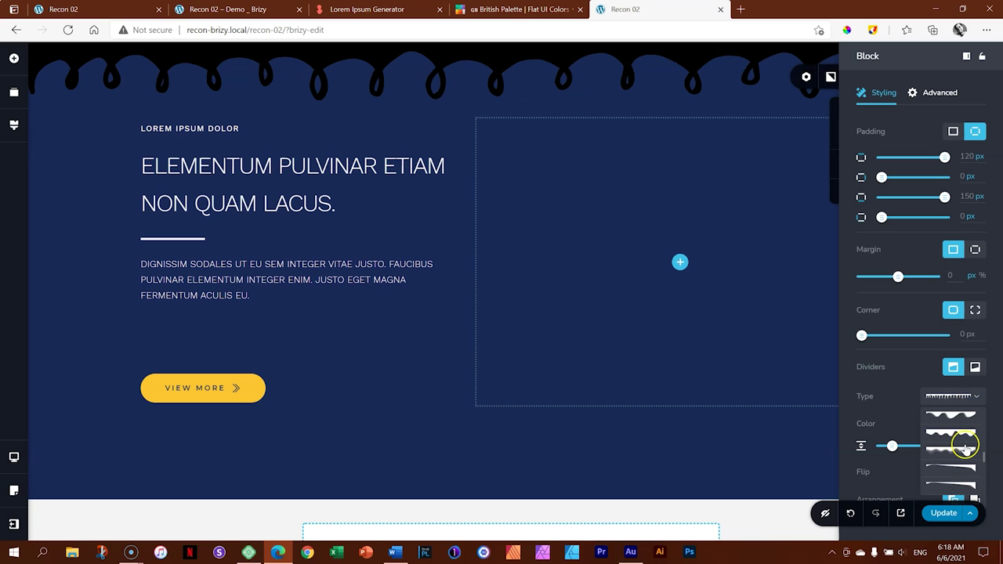
pyautogui.click(968, 468)
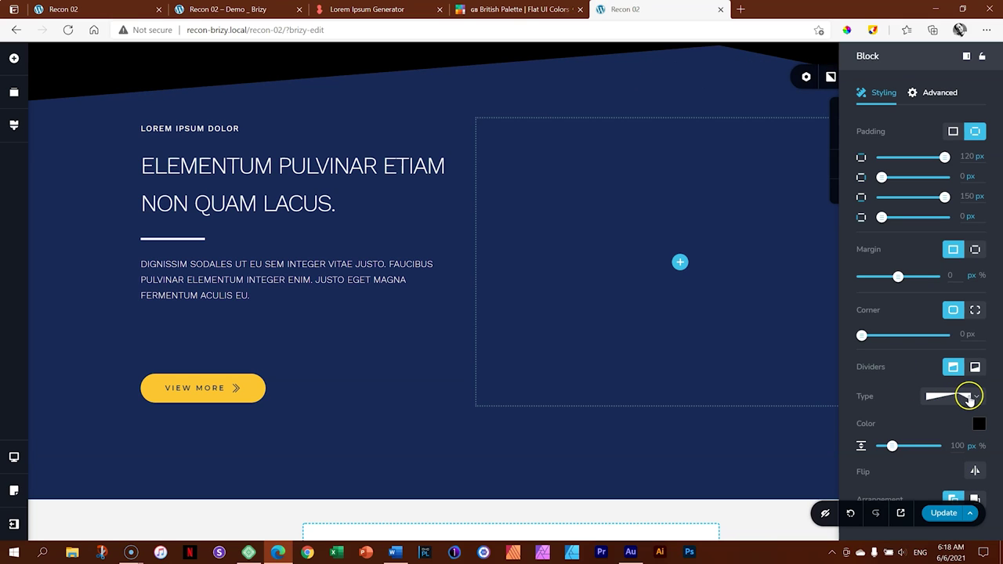
pyautogui.click(971, 400)
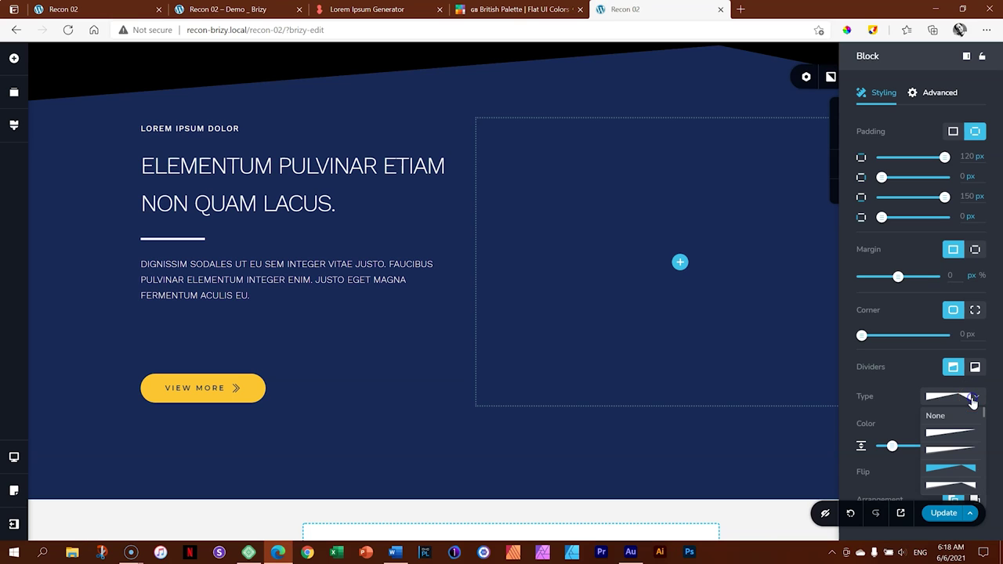
pyautogui.click(956, 418)
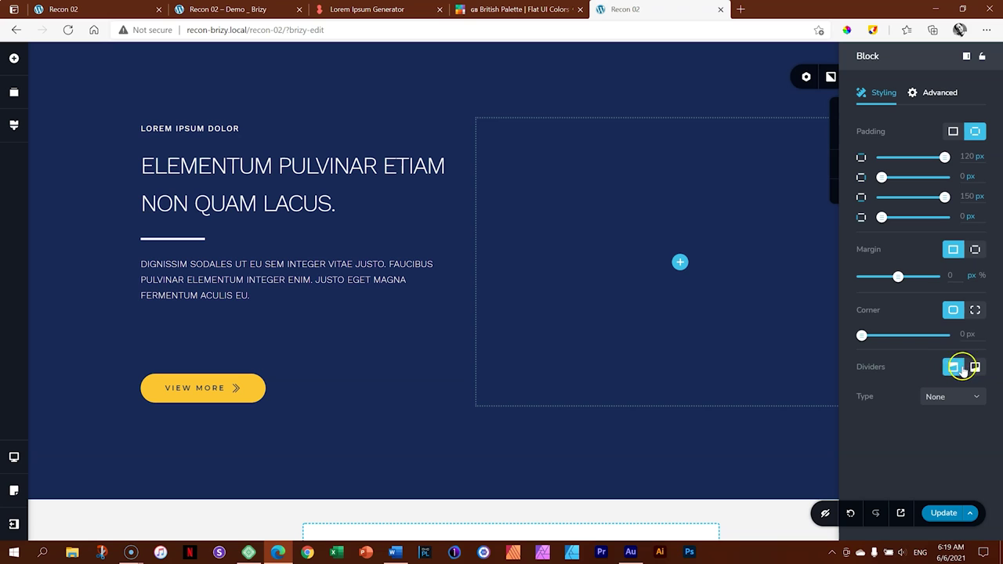
# Add an off-centre, V-shaped angled divider to the hero block's bottom edge and set its height to 138px
pyautogui.click(976, 367)
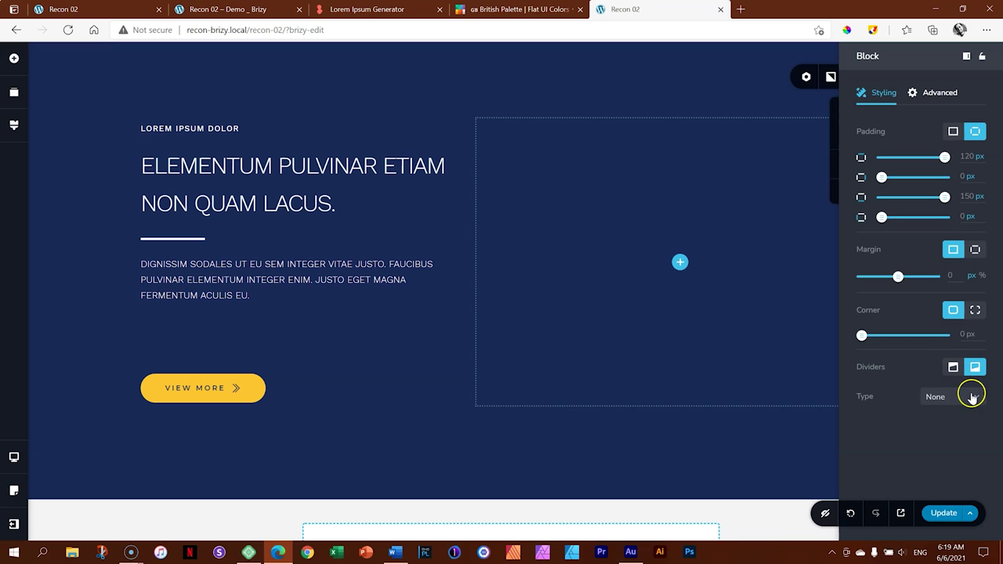
pyautogui.click(969, 397)
pyautogui.click(966, 468)
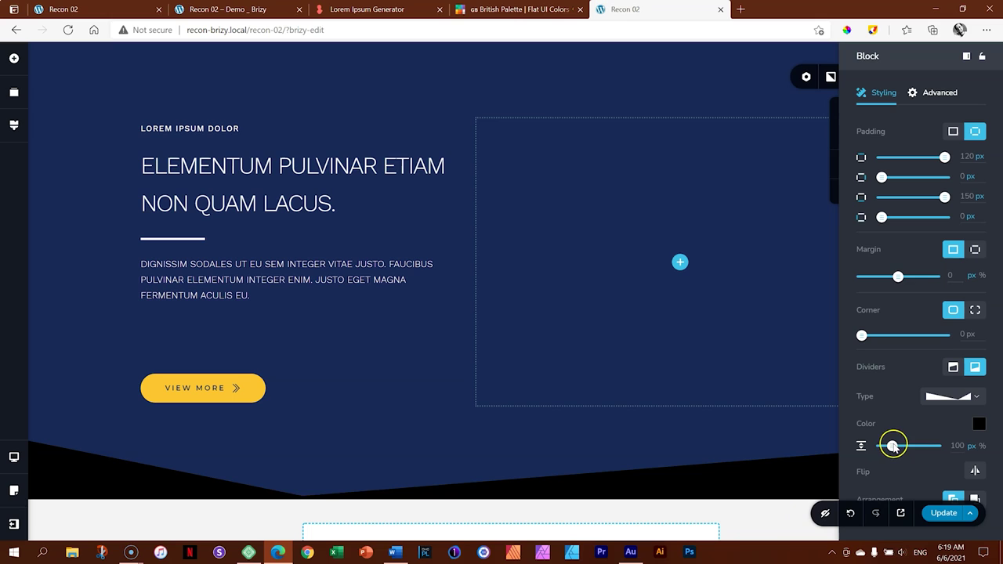
pyautogui.moveTo(891, 446); pyautogui.dragTo(895, 445)
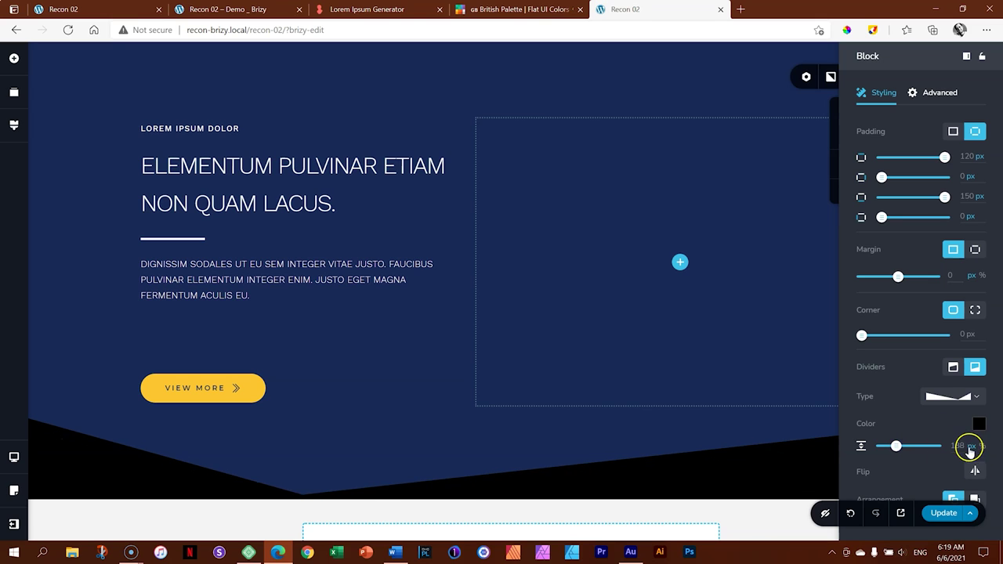
pyautogui.click(983, 447)
# Lower the opacity of the bottom divider's black #000000 colour to a faint dark tint over the blue background
pyautogui.click(979, 424)
pyautogui.moveTo(963, 420)
pyautogui.mouseDown()
pyautogui.moveTo(940, 400)
pyautogui.moveTo(924, 402)
pyautogui.moveTo(952, 403)
pyautogui.mouseUp()
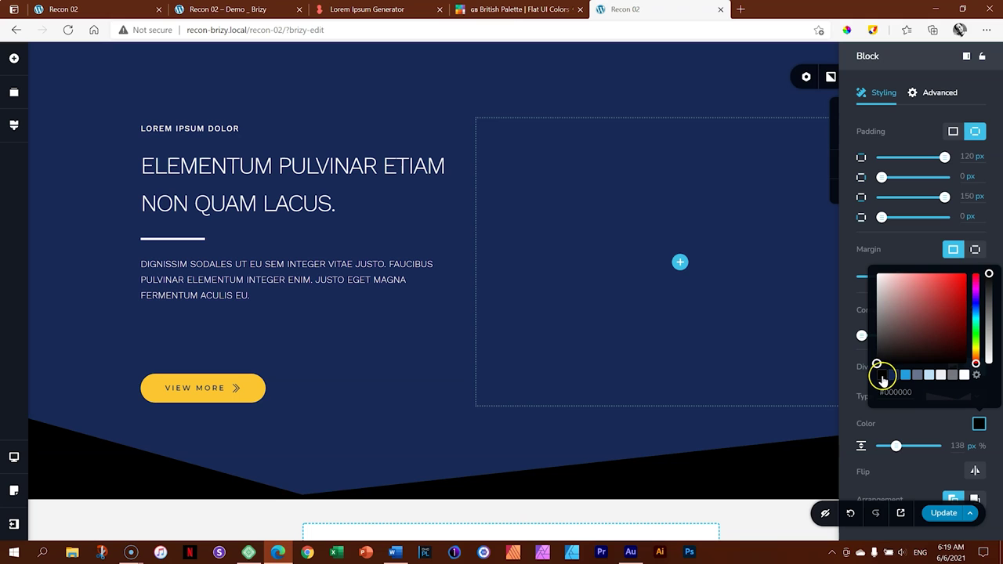
pyautogui.moveTo(988, 275); pyautogui.dragTo(989, 314)
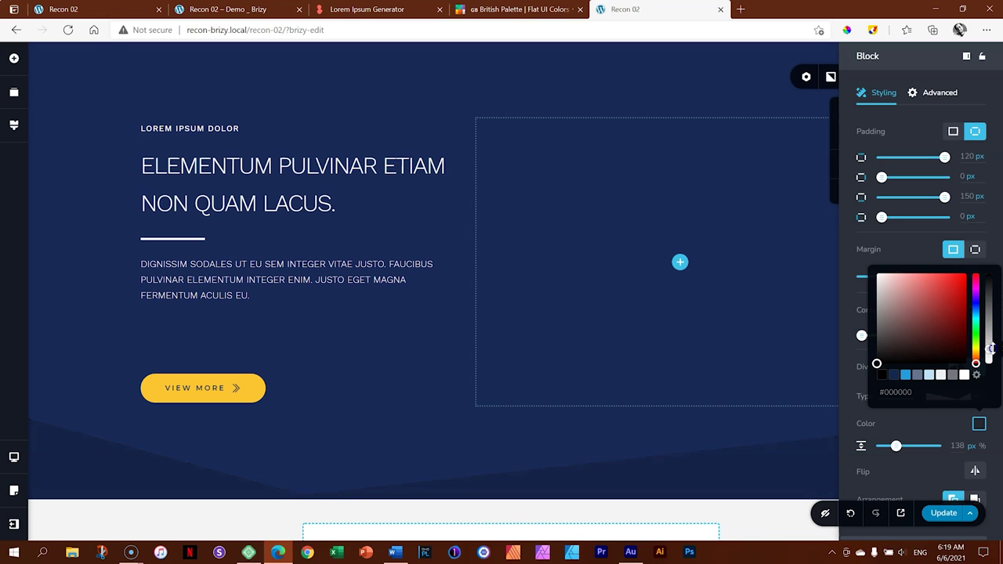
# Finish adjusting the bottom divider colour's opacity and reduce the hero block's bottom padding to about 130px
pyautogui.moveTo(990, 345); pyautogui.dragTo(990, 345)
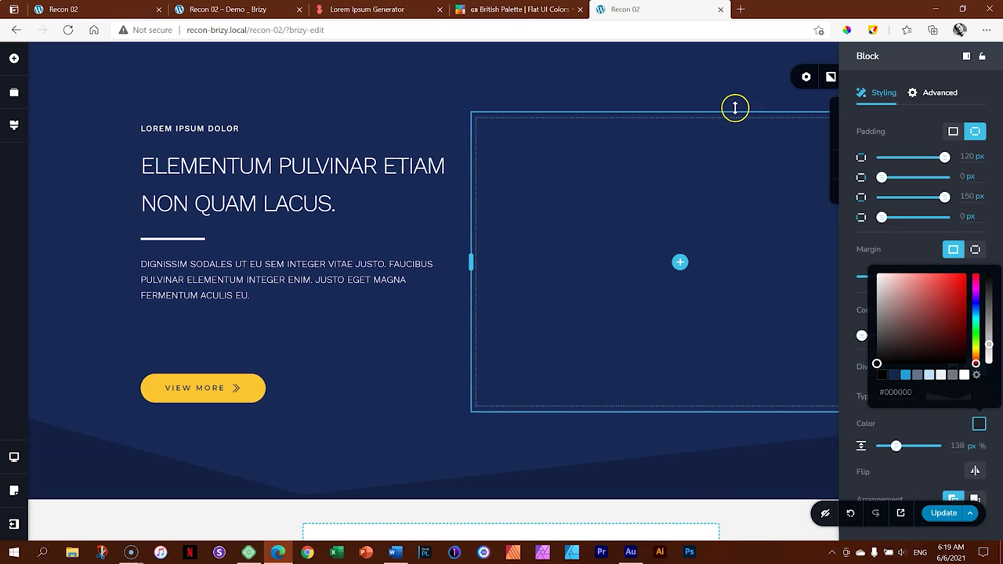
pyautogui.click(710, 502)
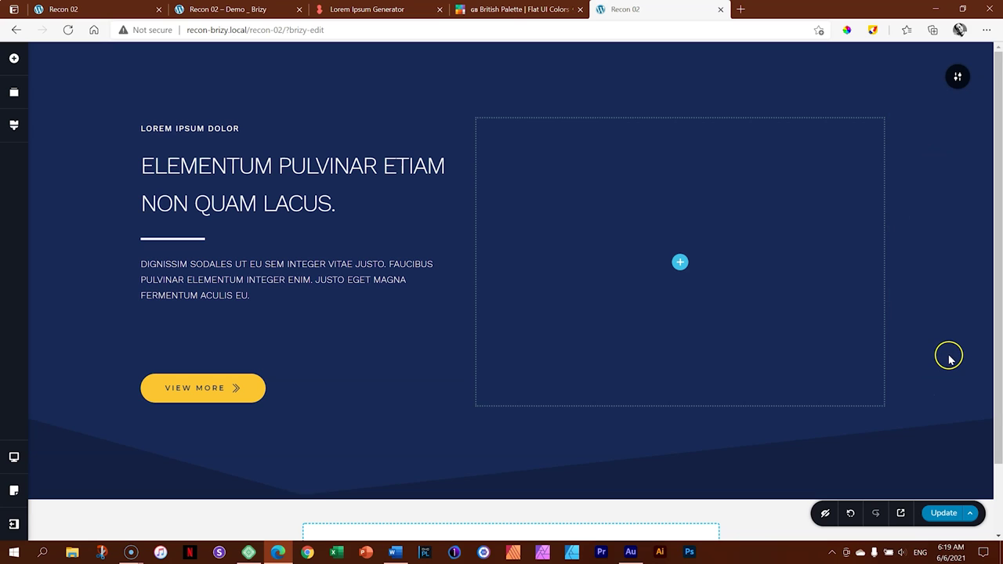
pyautogui.moveTo(659, 482); pyautogui.dragTo(658, 471)
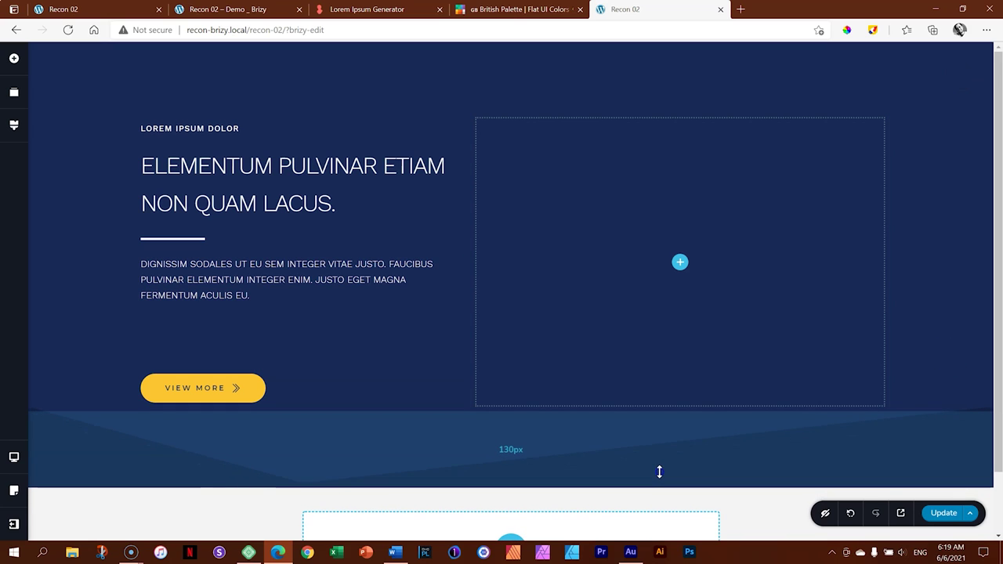
pyautogui.click(691, 552)
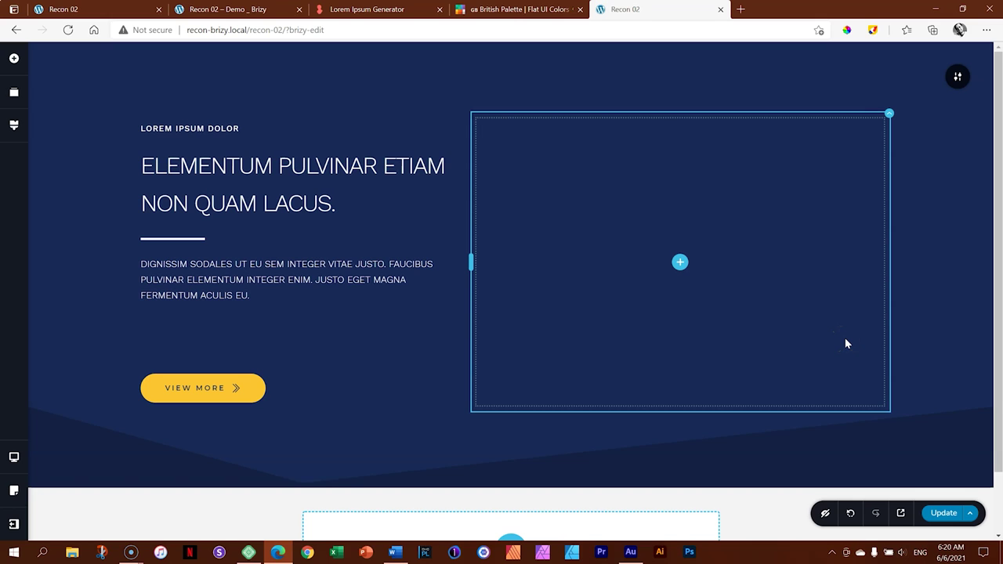
pyautogui.moveTo(846, 343)
pyautogui.mouseDown()
pyautogui.moveTo(651, 329)
pyautogui.moveTo(467, 222)
pyautogui.moveTo(380, 278)
pyautogui.mouseUp()
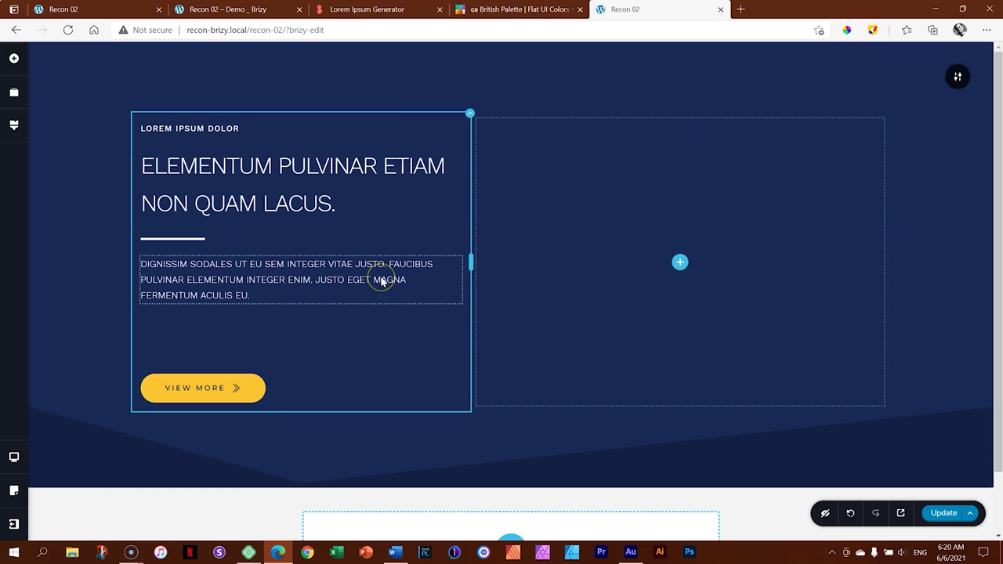
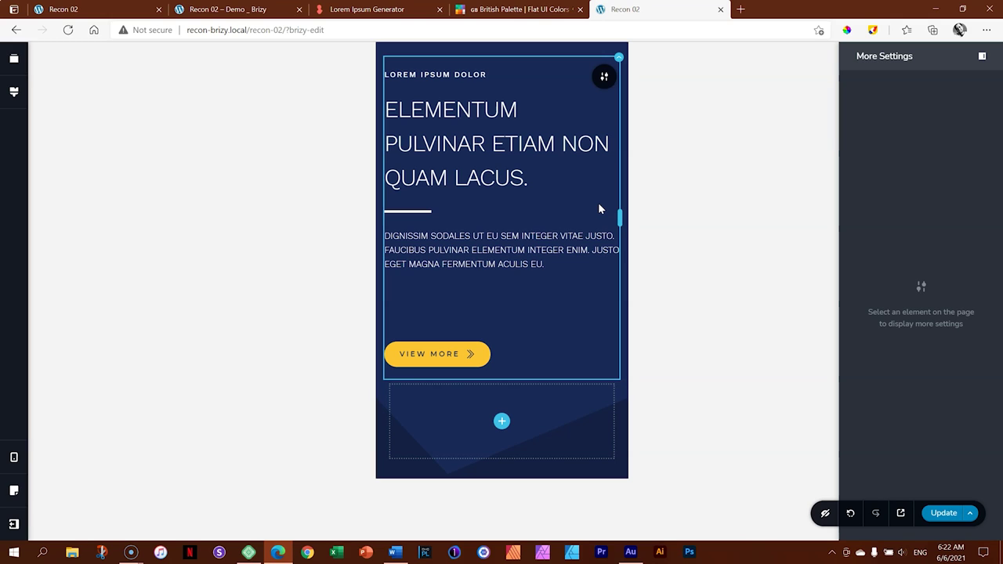
# Set the main heading's text size to 30 in mobile view
pyautogui.click(603, 188)
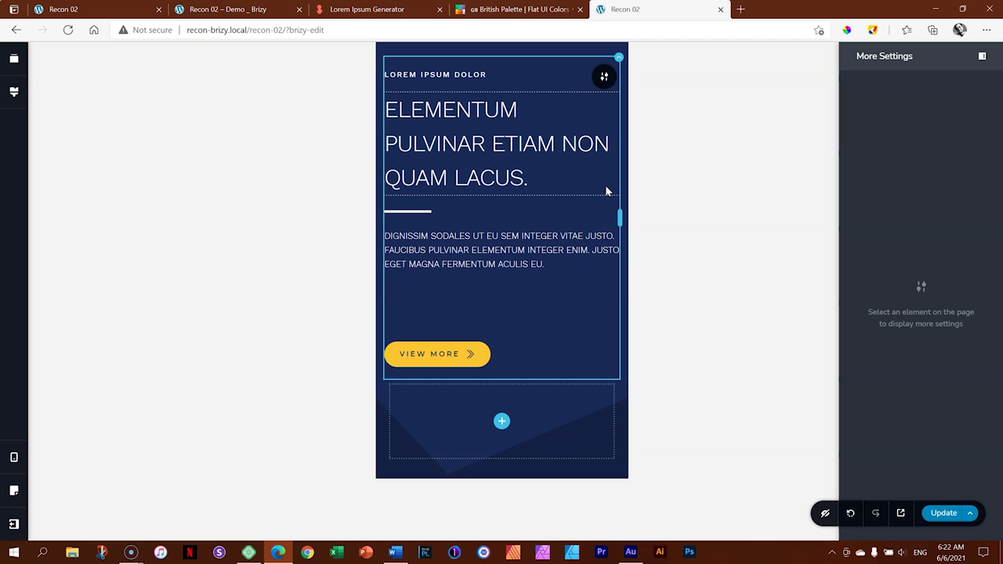
pyautogui.click(466, 141)
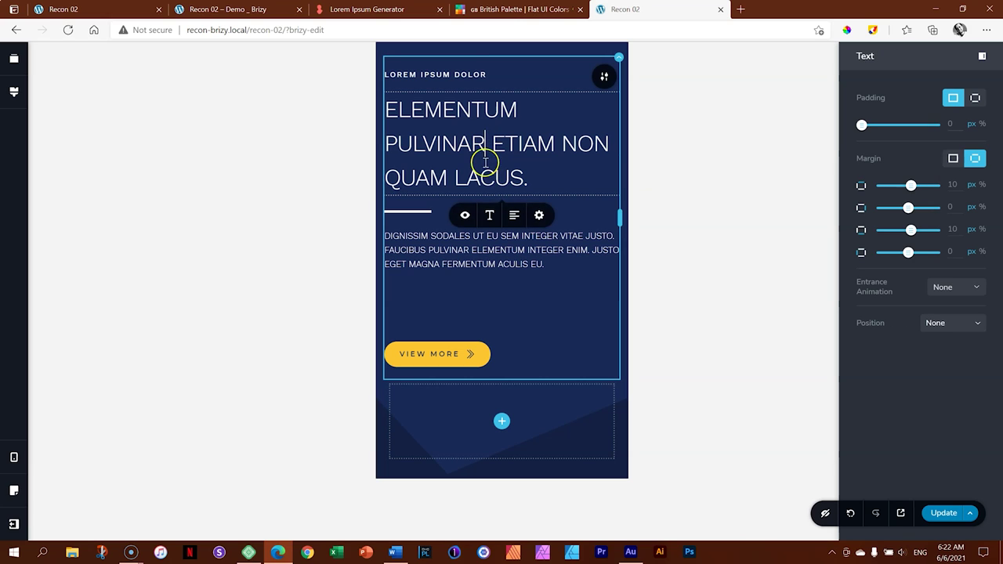
pyautogui.click(489, 220)
pyautogui.click(462, 278)
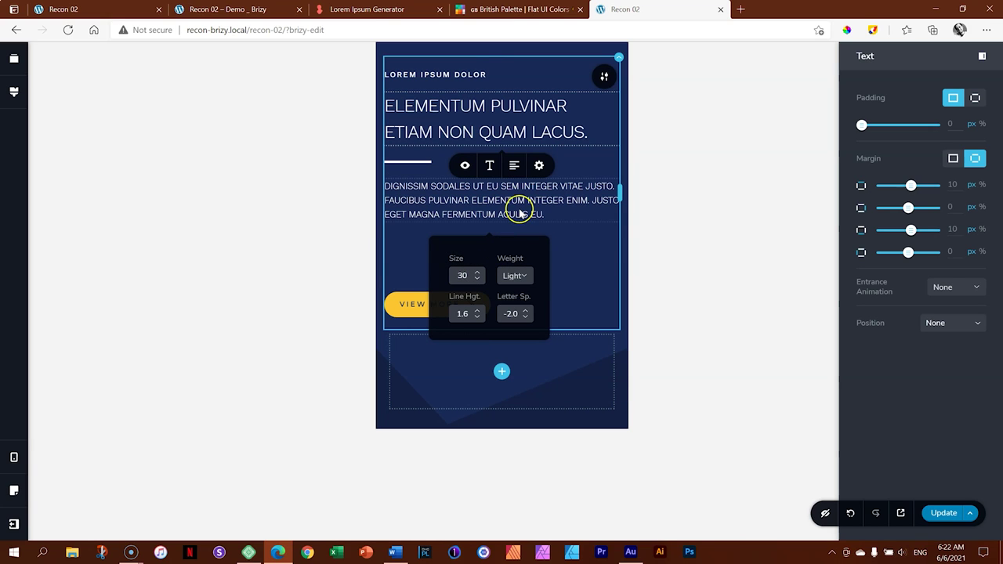
# Set the paragraph's mobile text size to 14 and check the typography of the small label above the heading
pyautogui.click(480, 199)
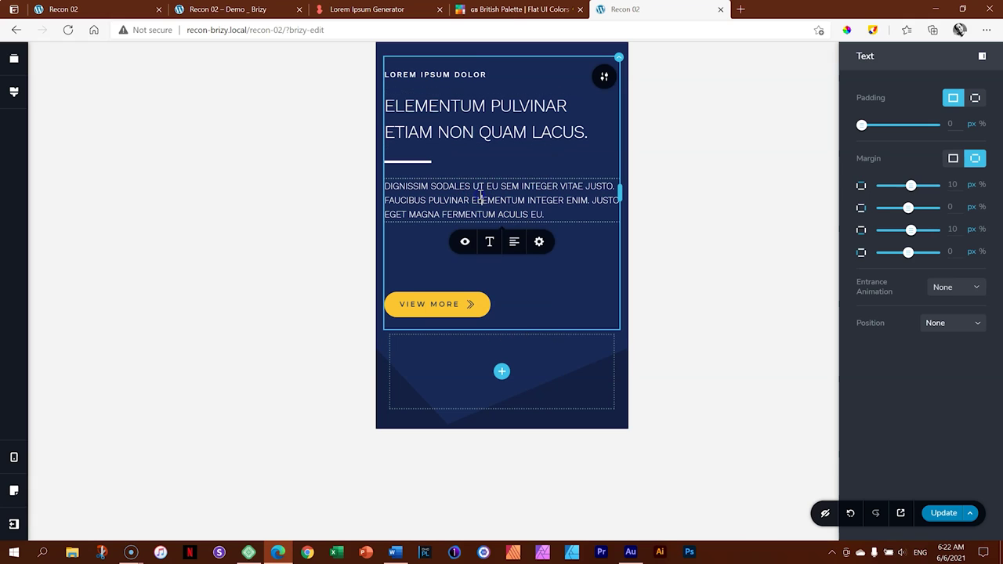
pyautogui.click(490, 243)
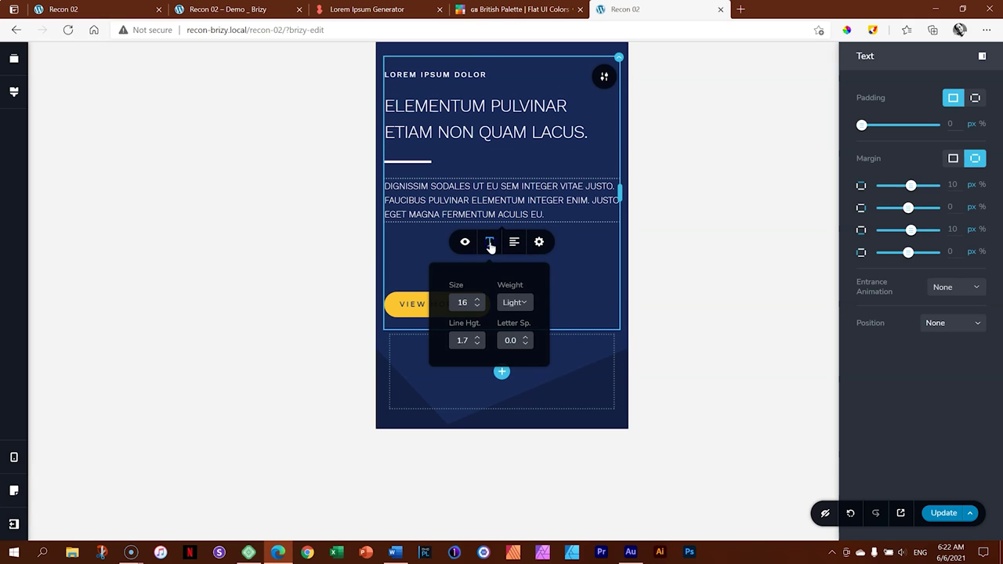
pyautogui.click(476, 308)
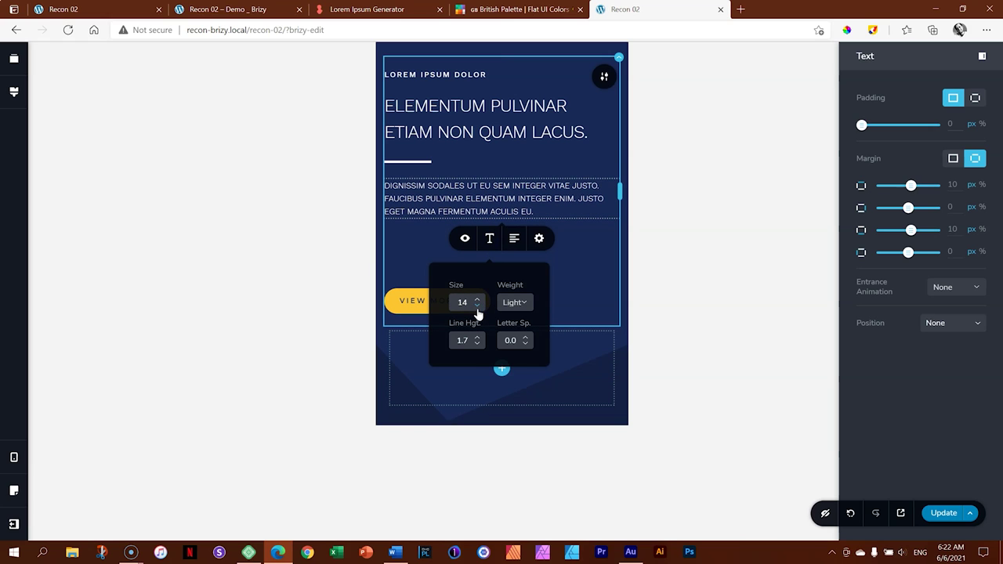
pyautogui.click(463, 74)
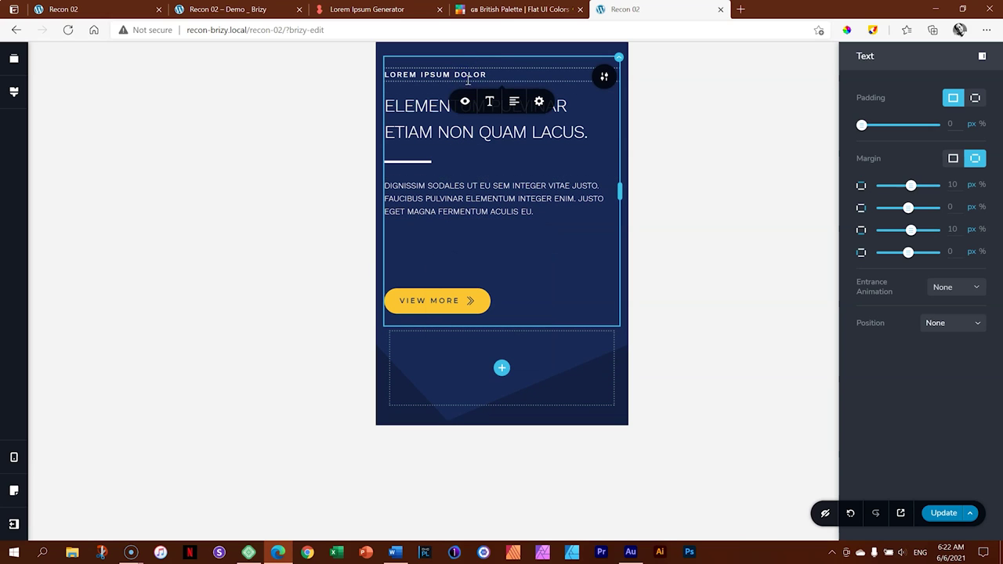
pyautogui.click(489, 103)
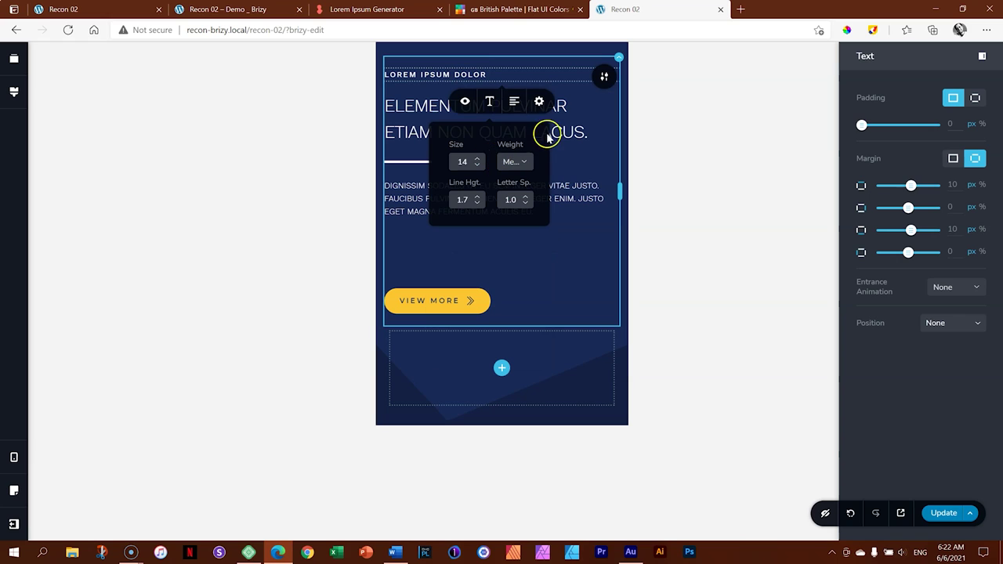
pyautogui.click(554, 200)
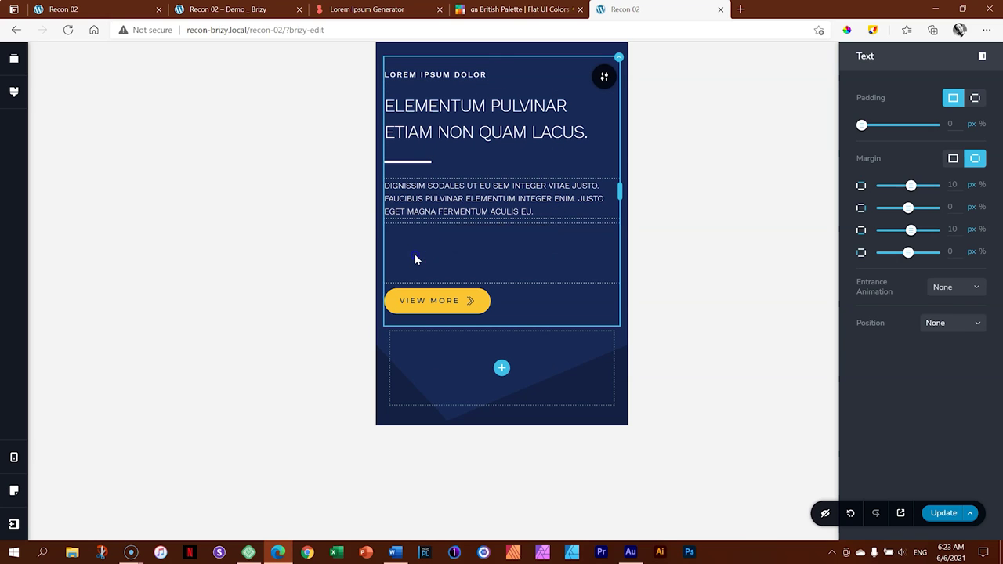
# Shrink the spacer above the View More button to about half its height and increase the block's mobile top padding
pyautogui.click(491, 264)
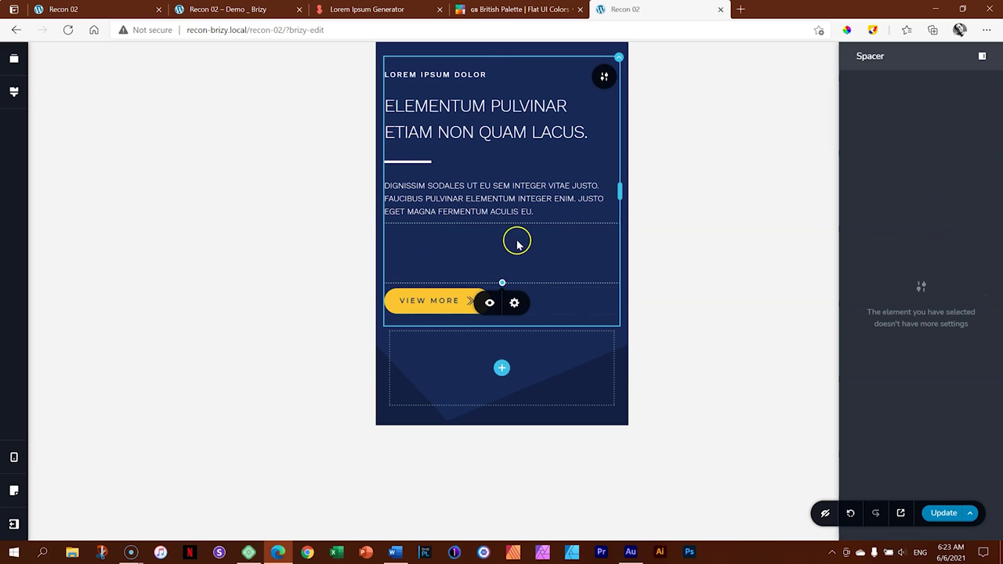
pyautogui.moveTo(502, 278); pyautogui.dragTo(502, 250)
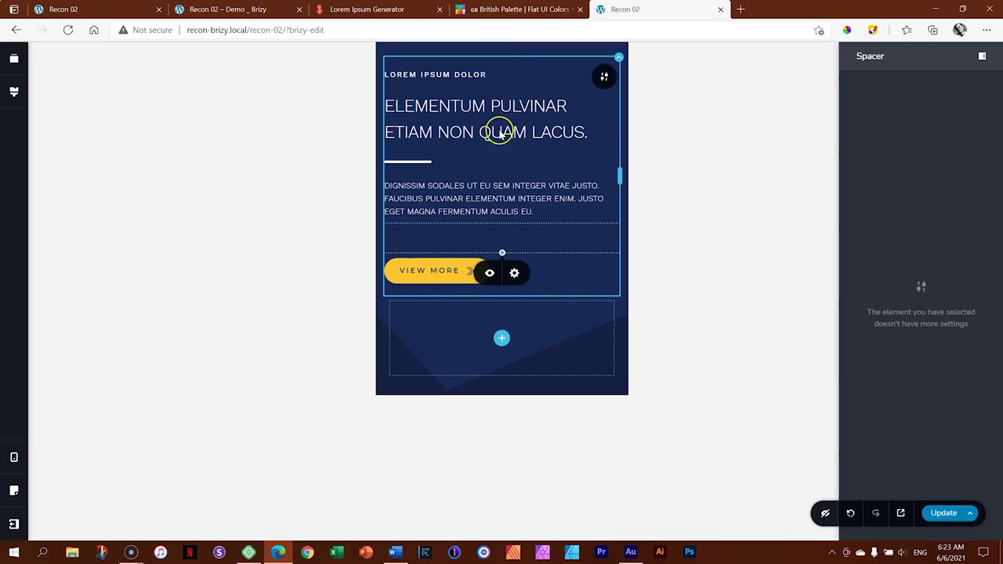
pyautogui.moveTo(503, 45); pyautogui.dragTo(506, 85)
pyautogui.click(502, 197)
pyautogui.click(536, 342)
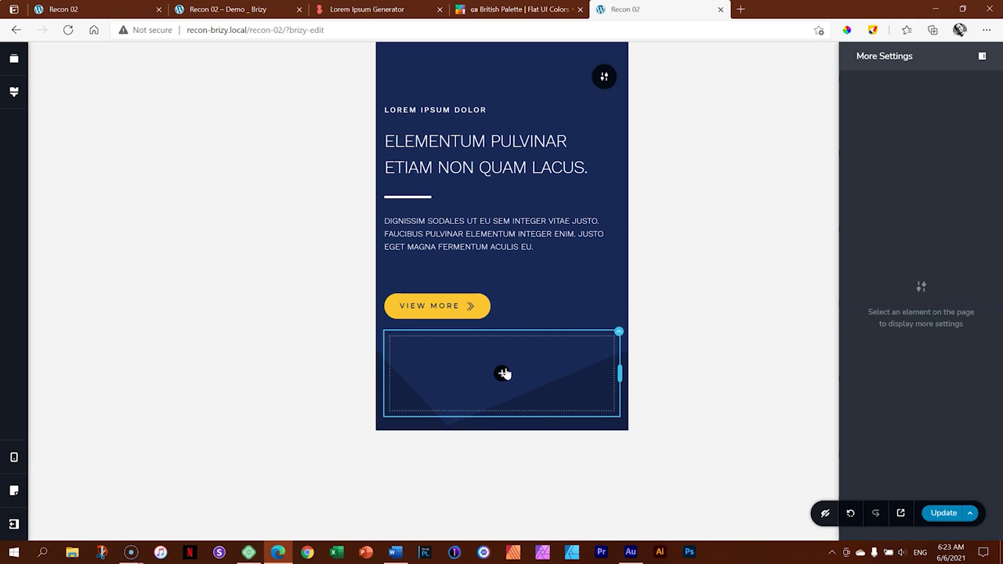
# Save the page, open its preview and copy the recon-brizy.local/recon-02 address
pyautogui.click(945, 514)
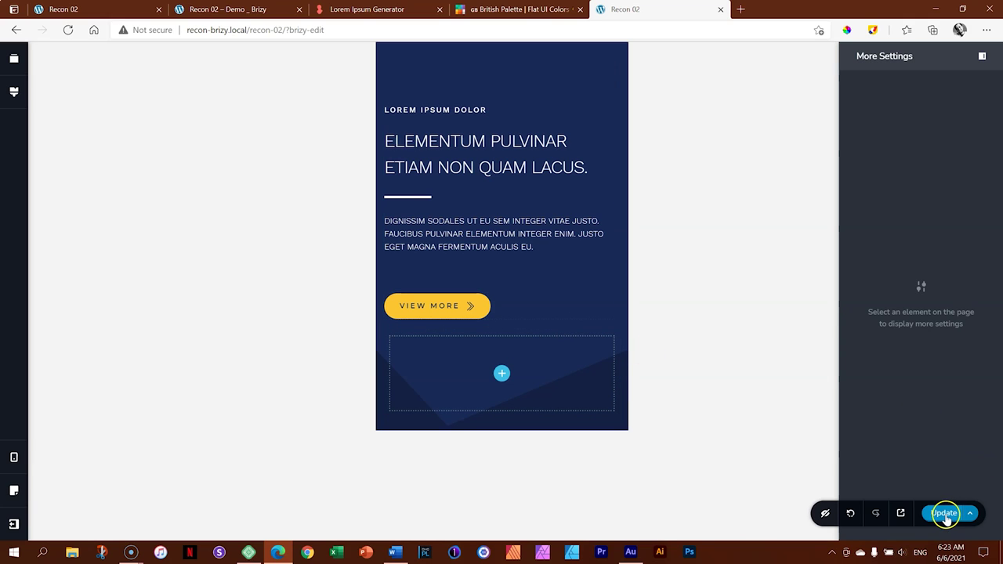
pyautogui.click(902, 515)
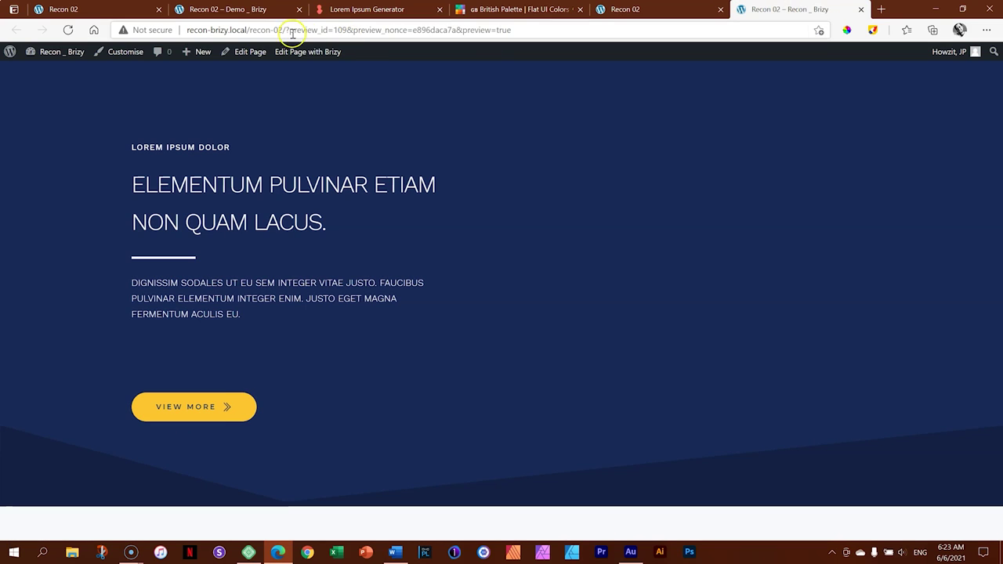
pyautogui.moveTo(281, 29); pyautogui.dragTo(70, 16)
pyautogui.hotkey('ctrl', 'c')
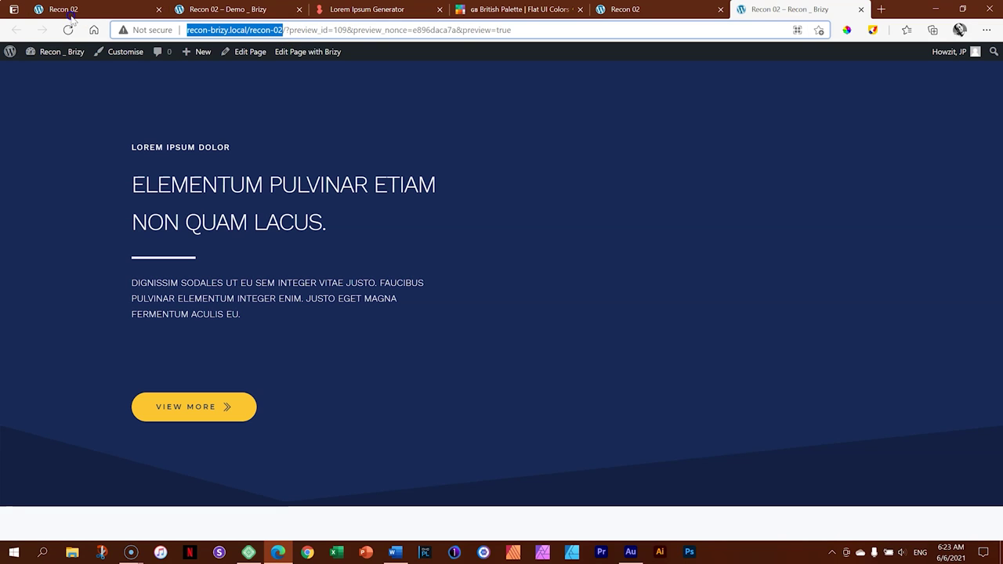
# Switch to the multi-device preview app, load recon-brizy.local/recon-02 and examine the hero layout on desktop, phones and tablet
pyautogui.click(219, 553)
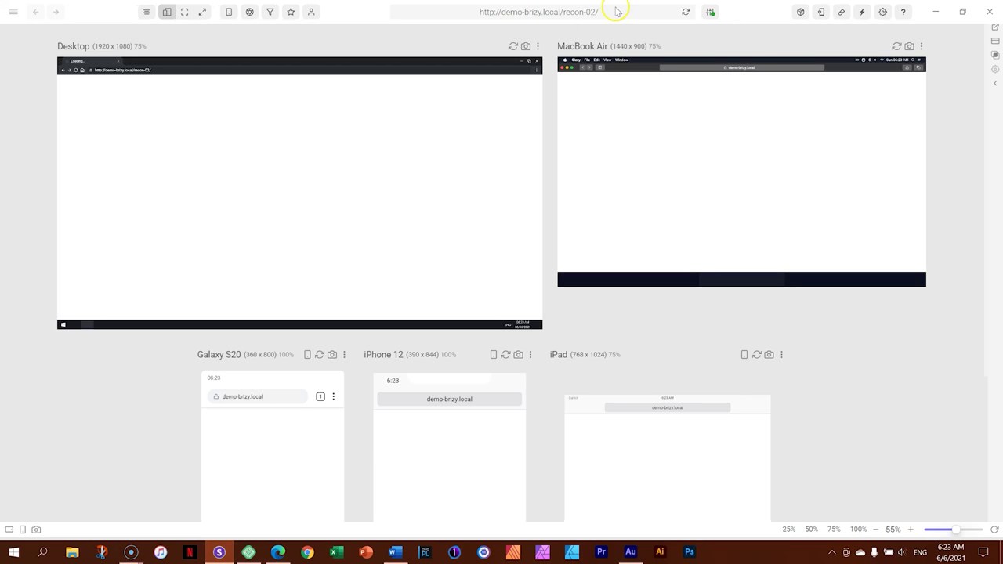
pyautogui.click(616, 8)
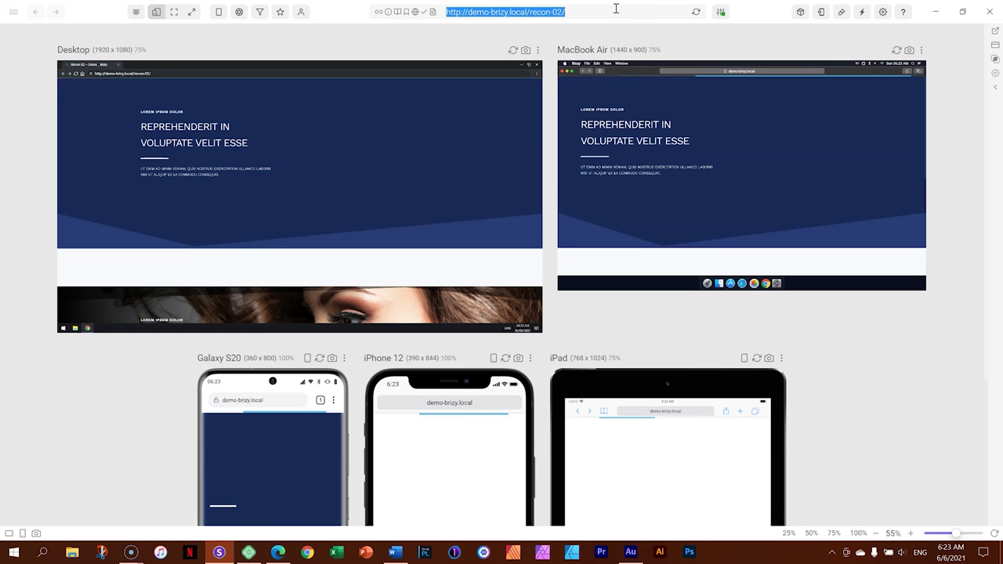
pyautogui.hotkey('ctrl', 'v')
pyautogui.press('Return')
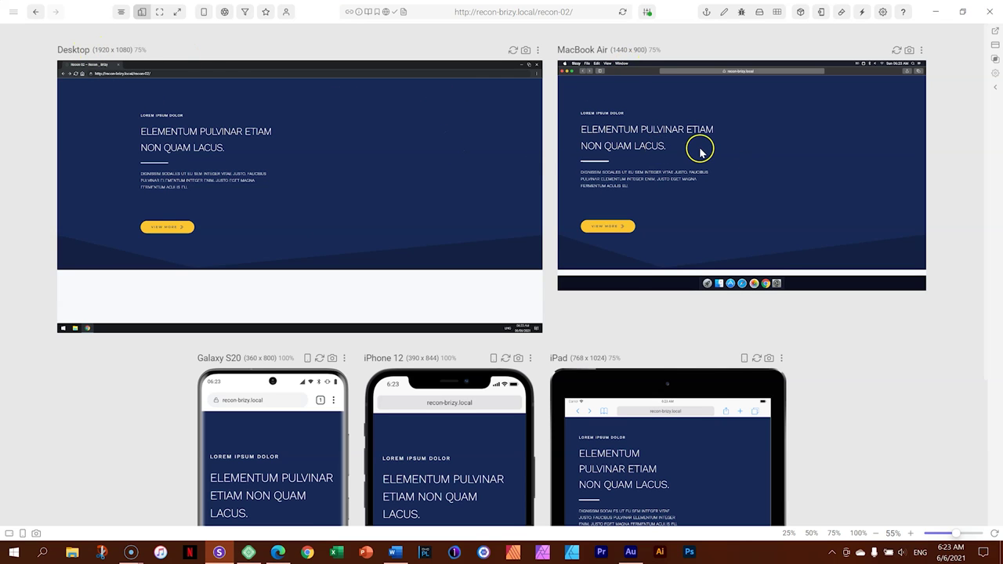
pyautogui.scroll(-3, 700, 145)
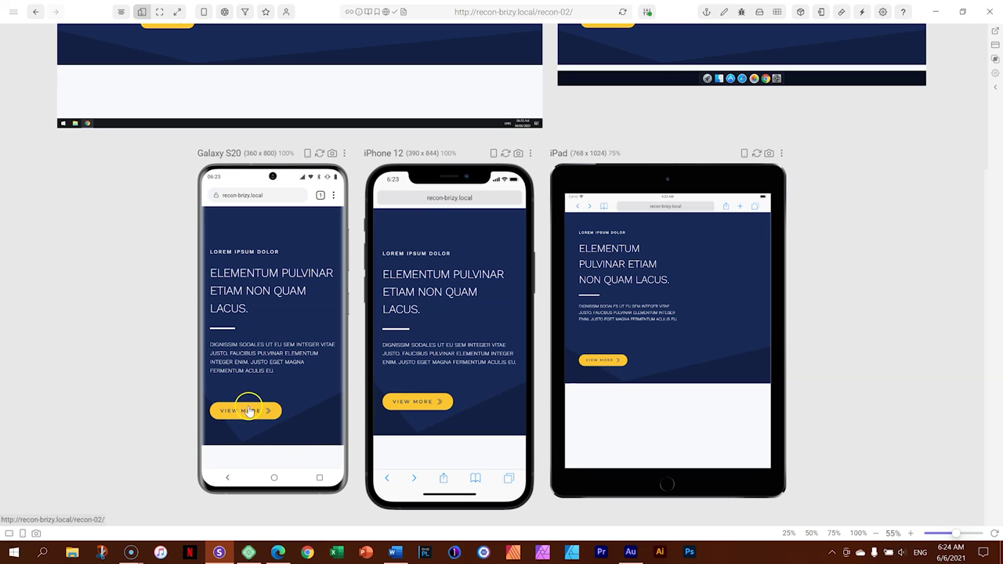
# Return to the Brizy editor, increase the hero block's bottom padding in mobile view and save the page
pyautogui.hotkey('alt', 'Tab')
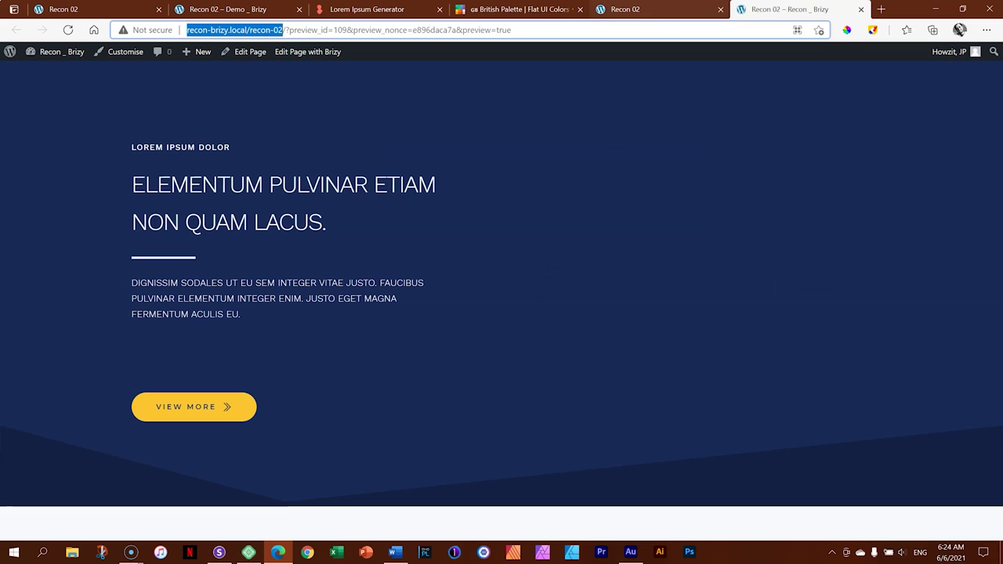
pyautogui.click(627, 9)
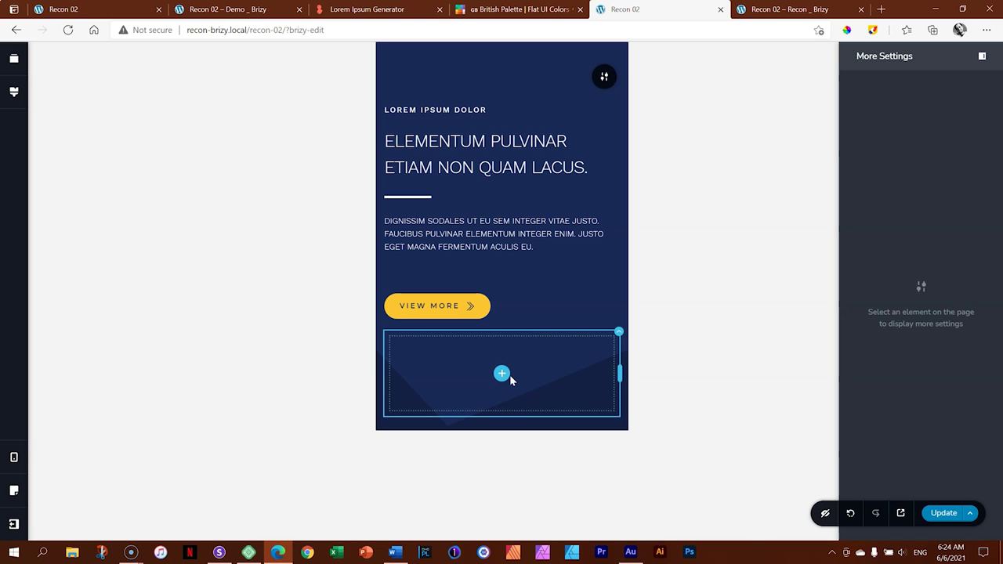
pyautogui.click(473, 383)
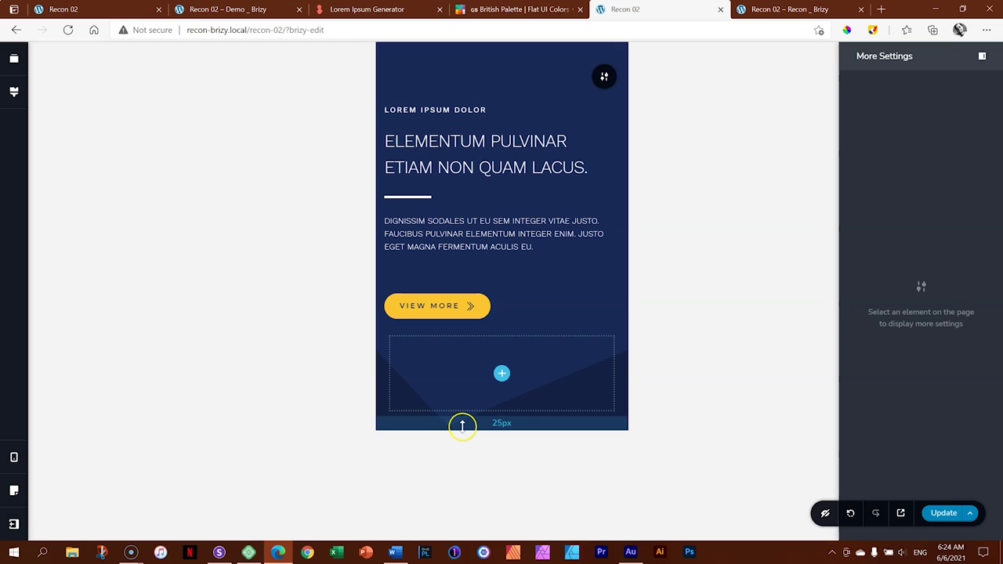
pyautogui.moveTo(462, 424); pyautogui.dragTo(462, 455)
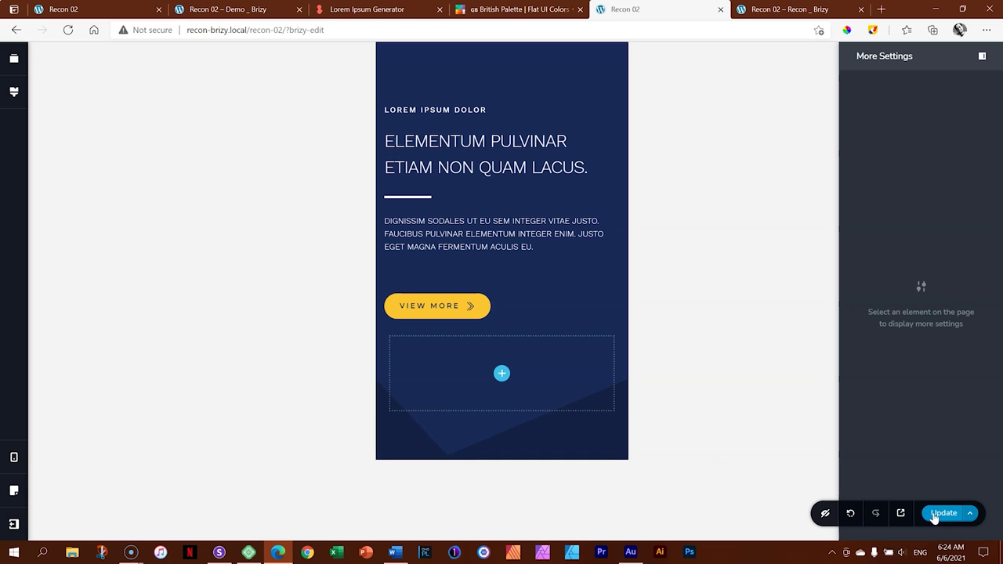
# Reload the page in the multi-device preview app and check how the heading wraps on the Galaxy S20
pyautogui.click(220, 552)
pyautogui.click(622, 12)
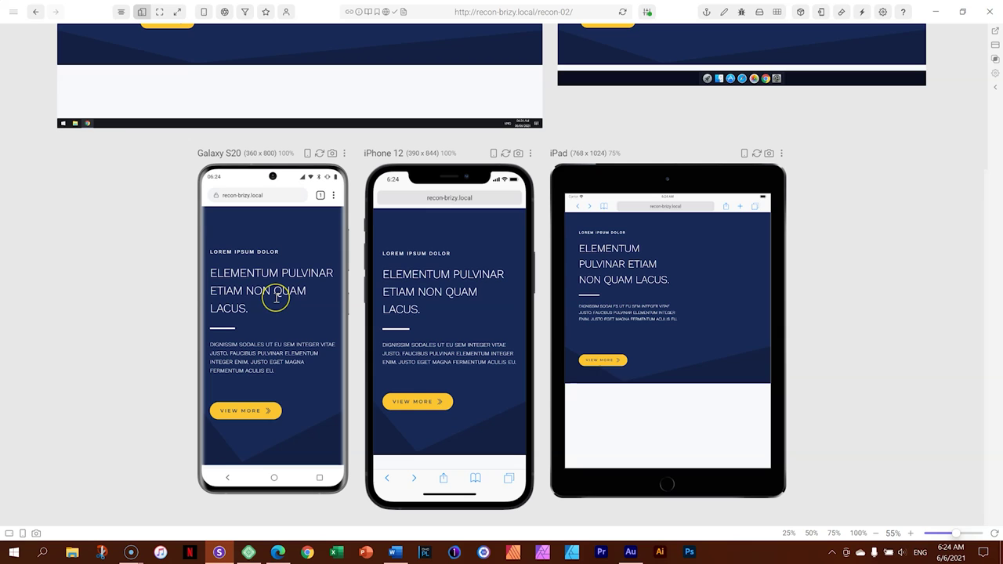
pyautogui.moveTo(249, 311); pyautogui.dragTo(219, 308)
pyautogui.click(246, 312)
pyautogui.click(310, 378)
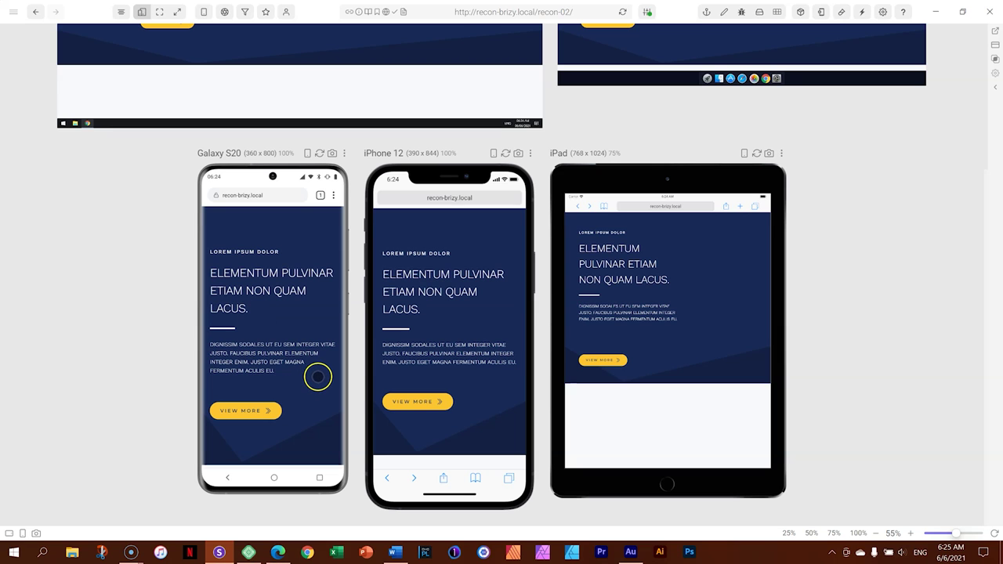
# Switch back to the Brizy editor and set the main heading's mobile text size to 24
pyautogui.click(278, 552)
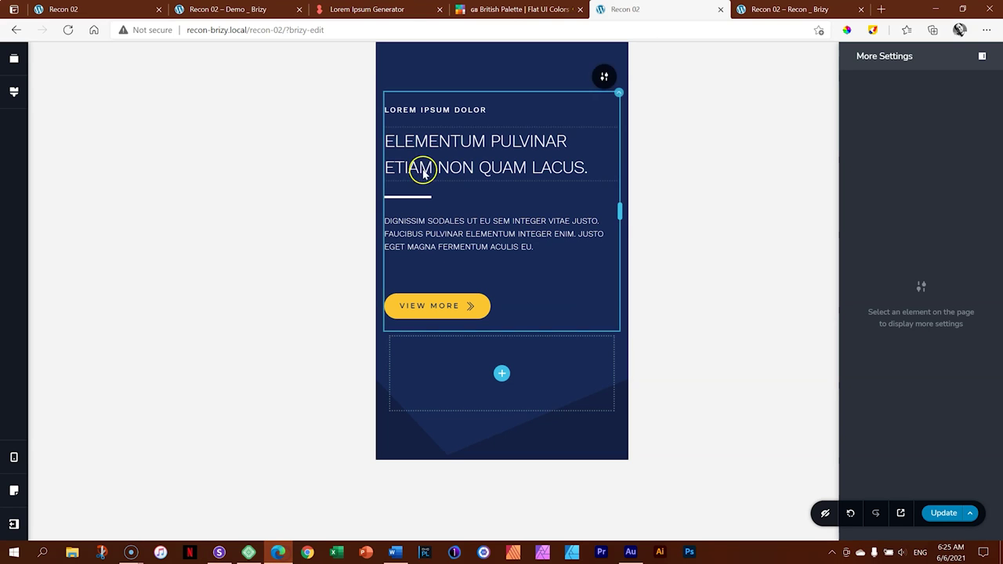
pyautogui.click(451, 166)
pyautogui.click(489, 201)
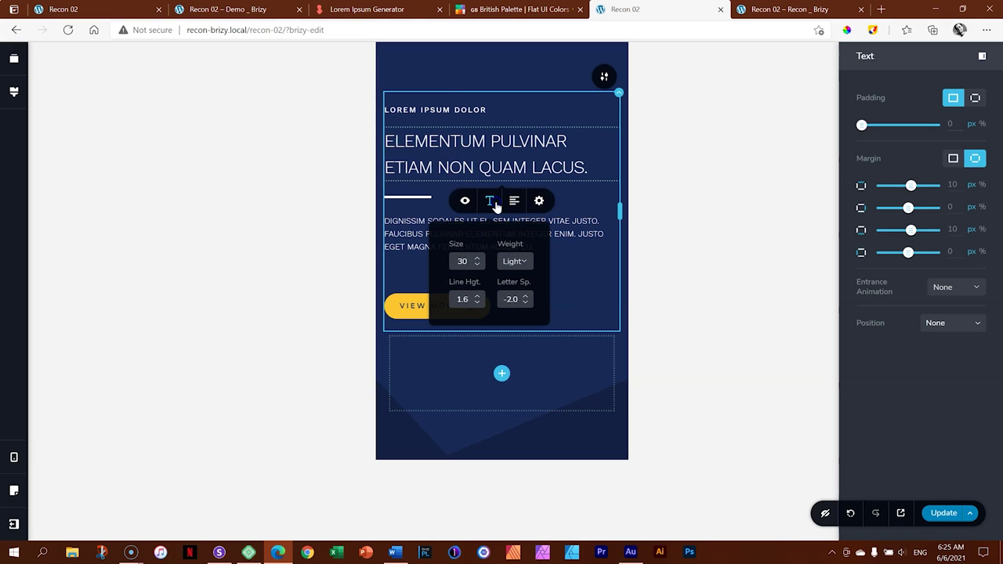
pyautogui.doubleClick(463, 261)
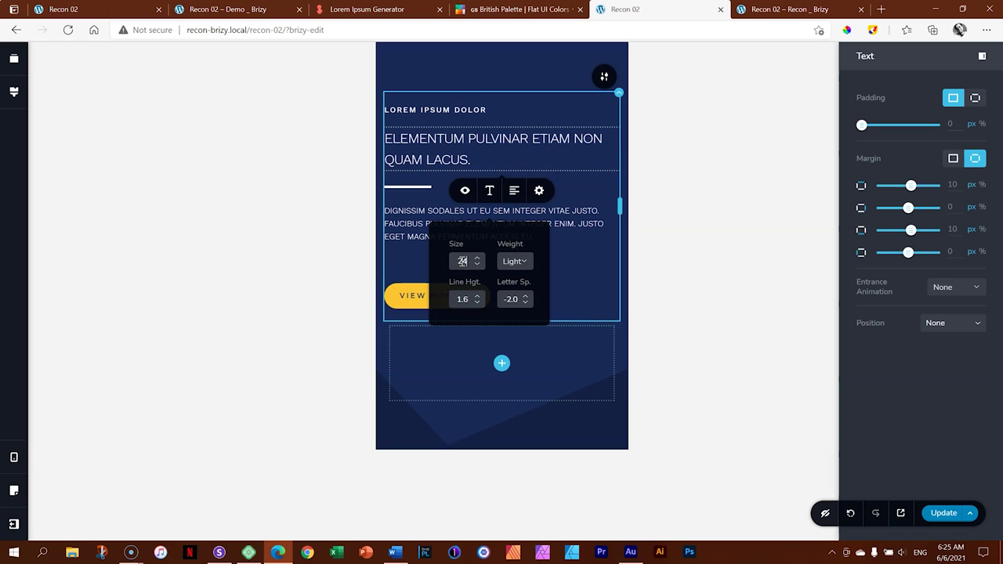
pyautogui.click(805, 459)
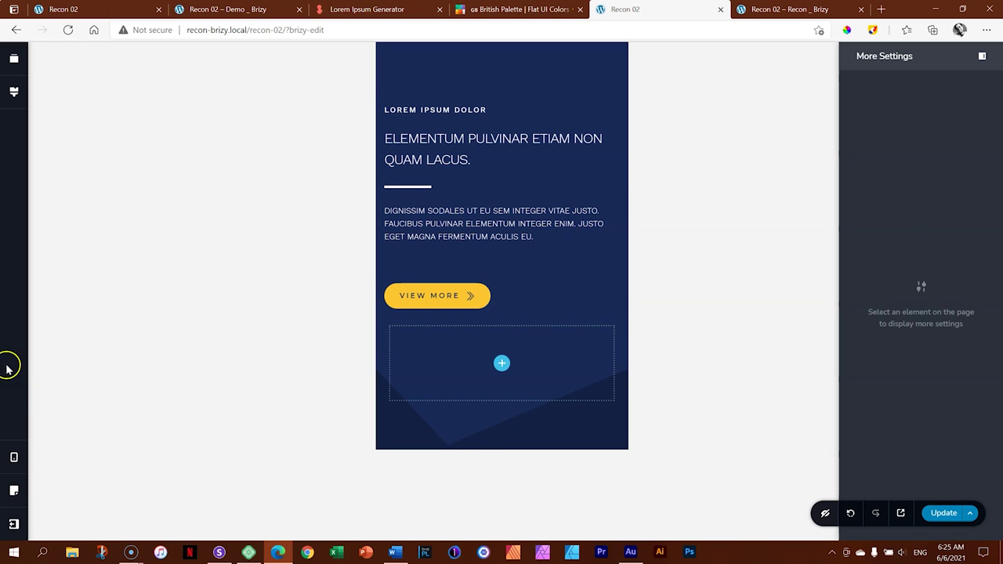
# Show the hero block in tablet view, then reload the page in the multi-device preview app and examine the layout on all devices
pyautogui.moveTo(14, 457)
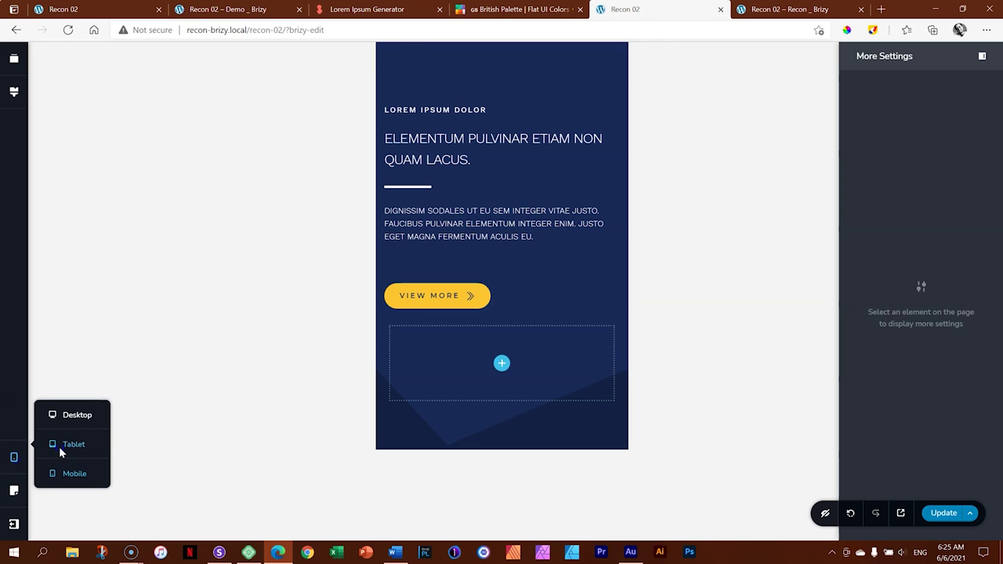
pyautogui.click(58, 446)
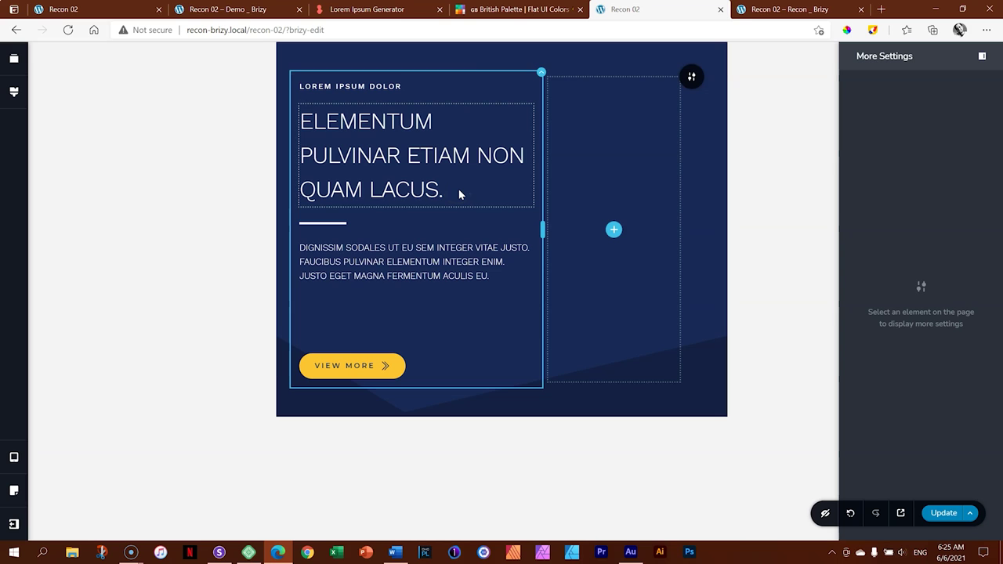
pyautogui.click(219, 553)
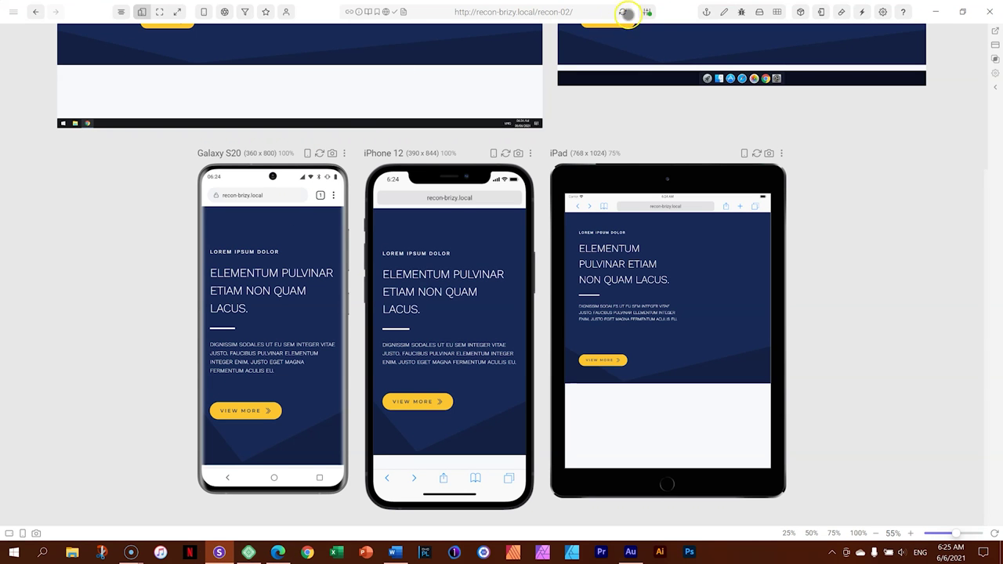
pyautogui.click(624, 12)
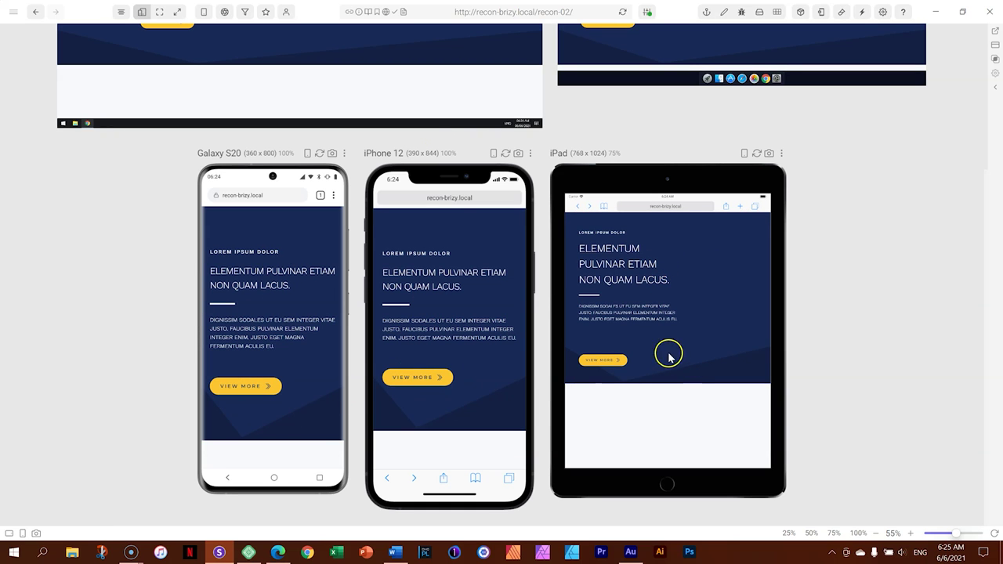
pyautogui.scroll(5, 669, 364)
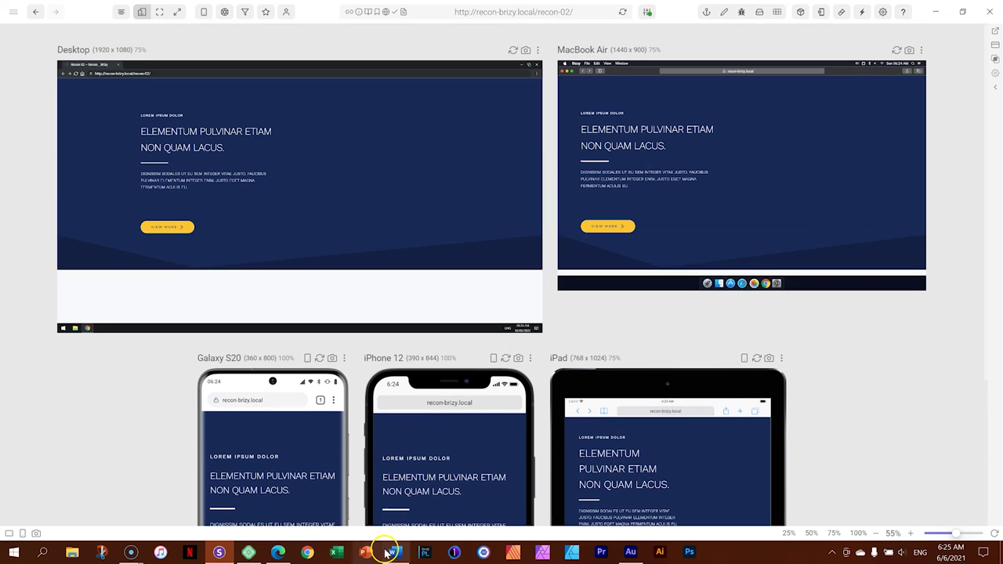
# Return to the browser, close the published page preview and set the Brizy editor to desktop view
pyautogui.click(278, 553)
pyautogui.click(850, 9)
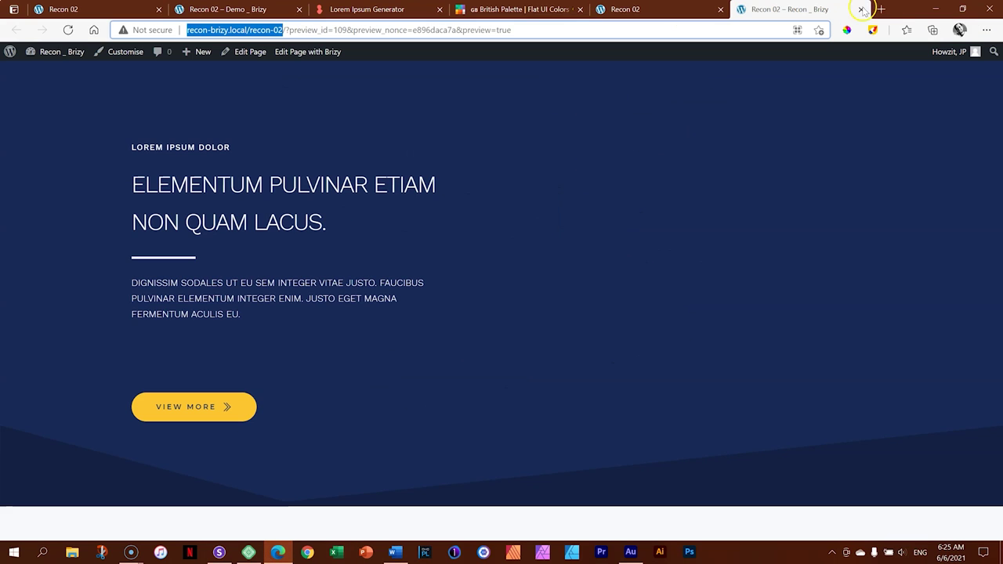
pyautogui.click(862, 10)
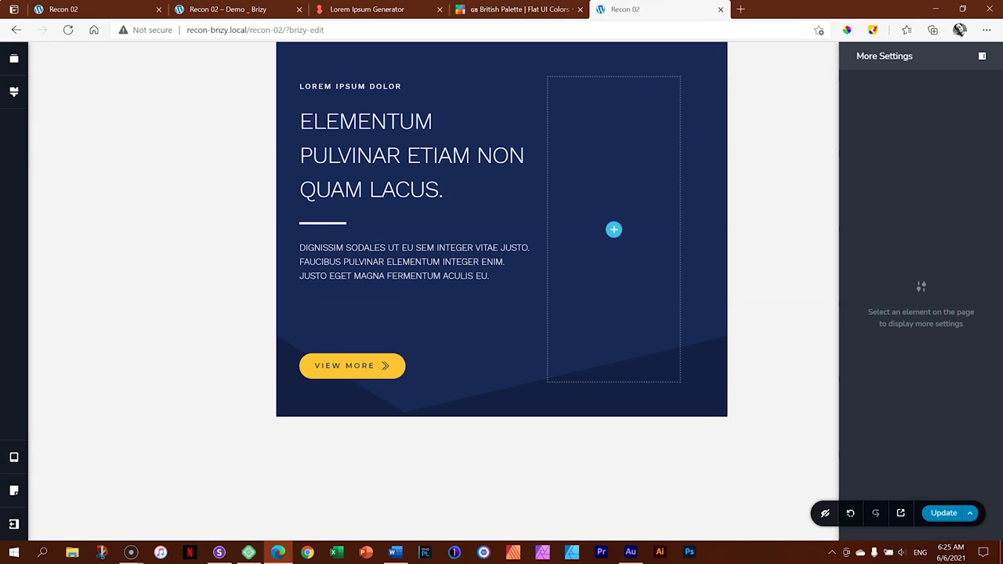
pyautogui.moveTo(13, 457)
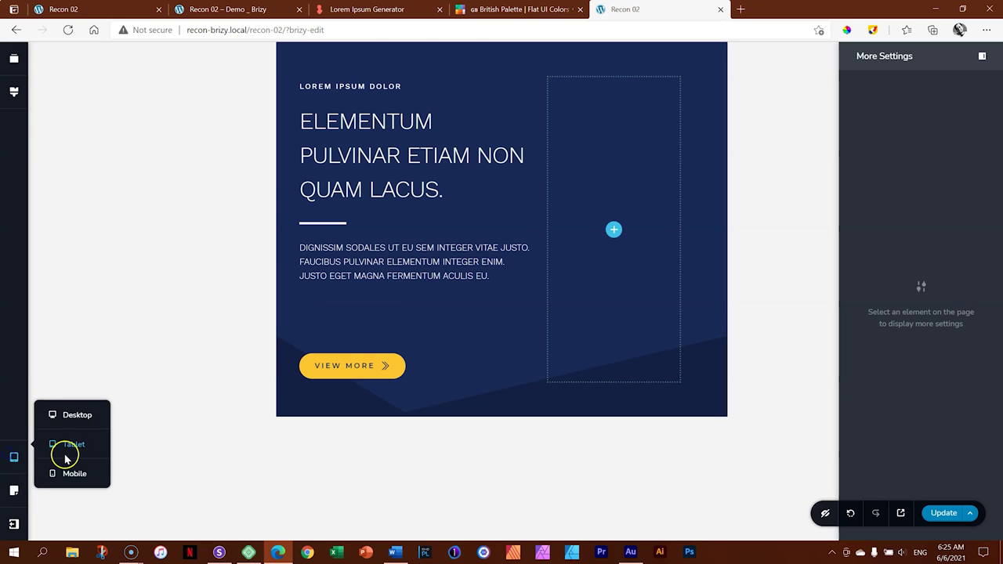
pyautogui.click(69, 414)
# Open the advanced settings of the VIEW MORE button
pyautogui.click(219, 387)
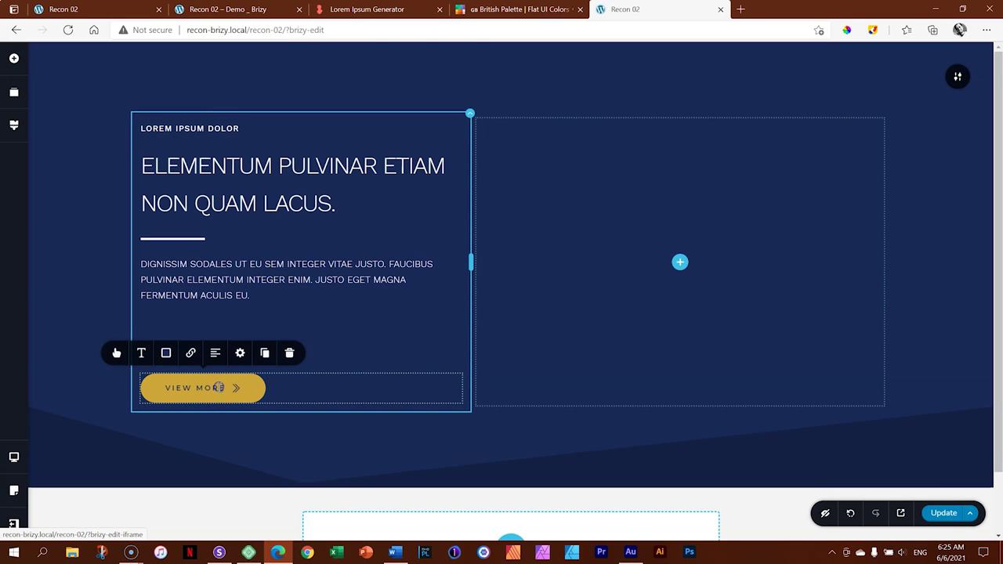
pyautogui.click(240, 357)
pyautogui.click(240, 354)
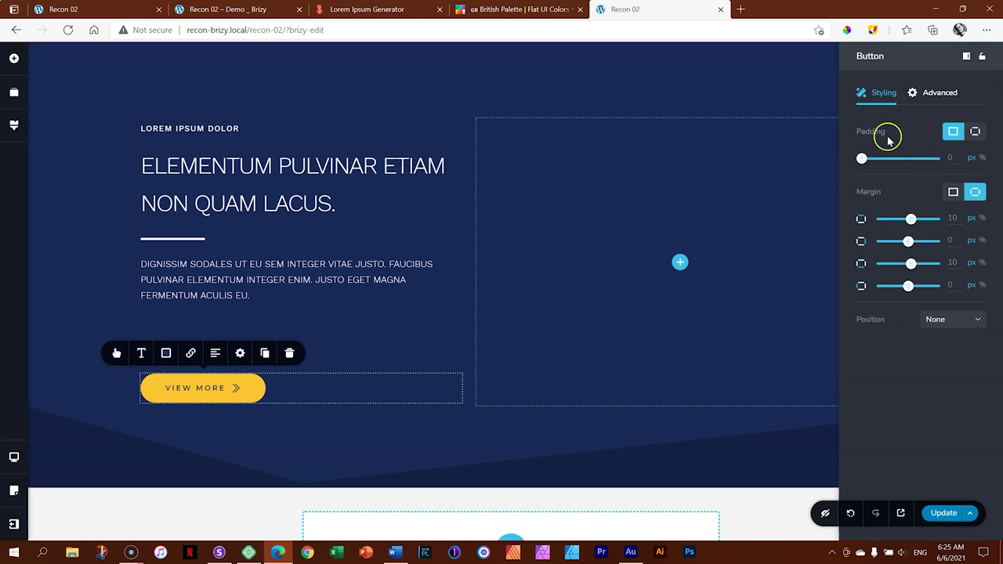
pyautogui.click(938, 94)
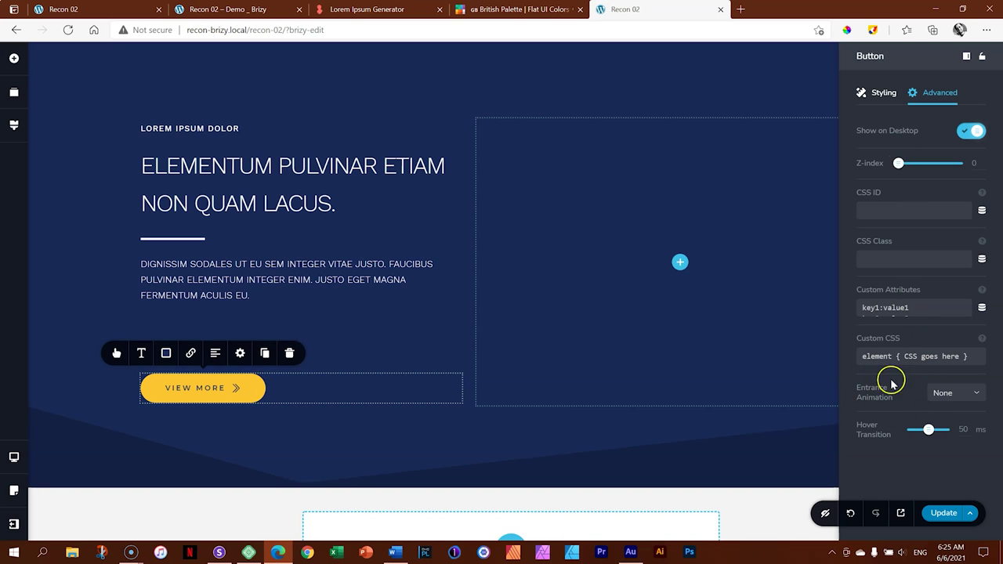
# Try the Tada and Wobble entrance animations on the VIEW MORE button
pyautogui.click(966, 393)
pyautogui.moveTo(985, 407)
pyautogui.mouseDown()
pyautogui.moveTo(988, 490)
pyautogui.moveTo(986, 413)
pyautogui.moveTo(986, 425)
pyautogui.mouseUp()
pyautogui.click(963, 423)
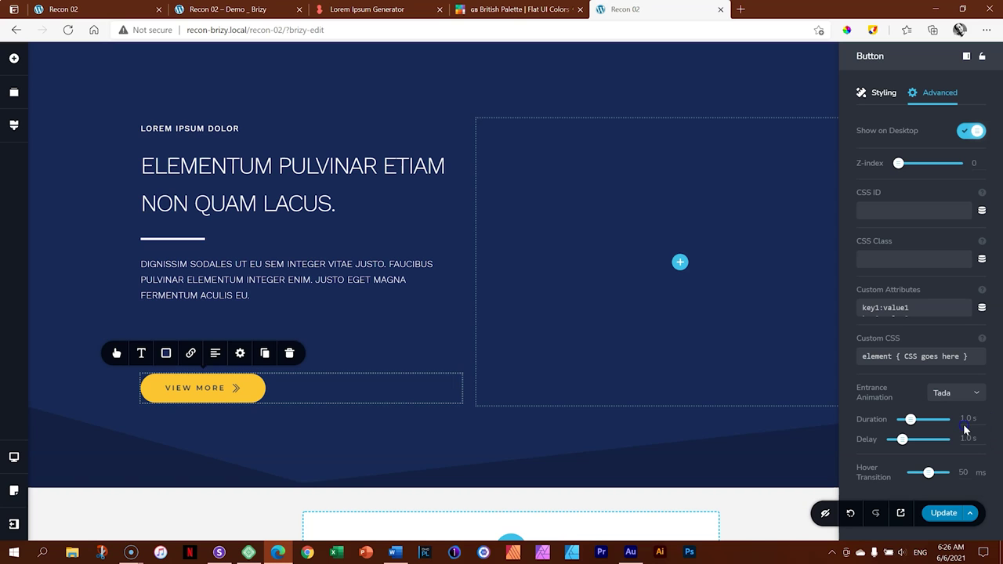
pyautogui.click(977, 396)
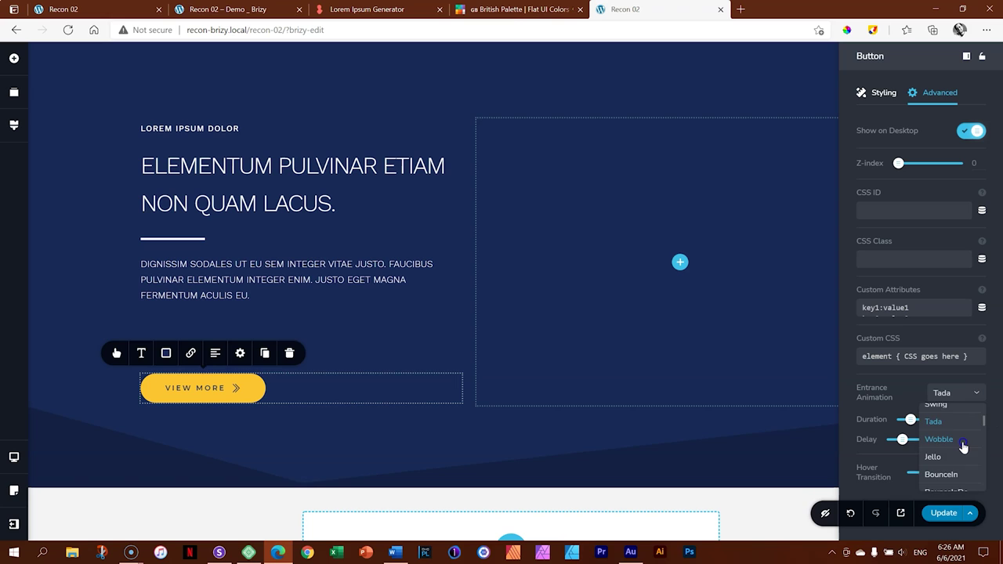
pyautogui.click(962, 442)
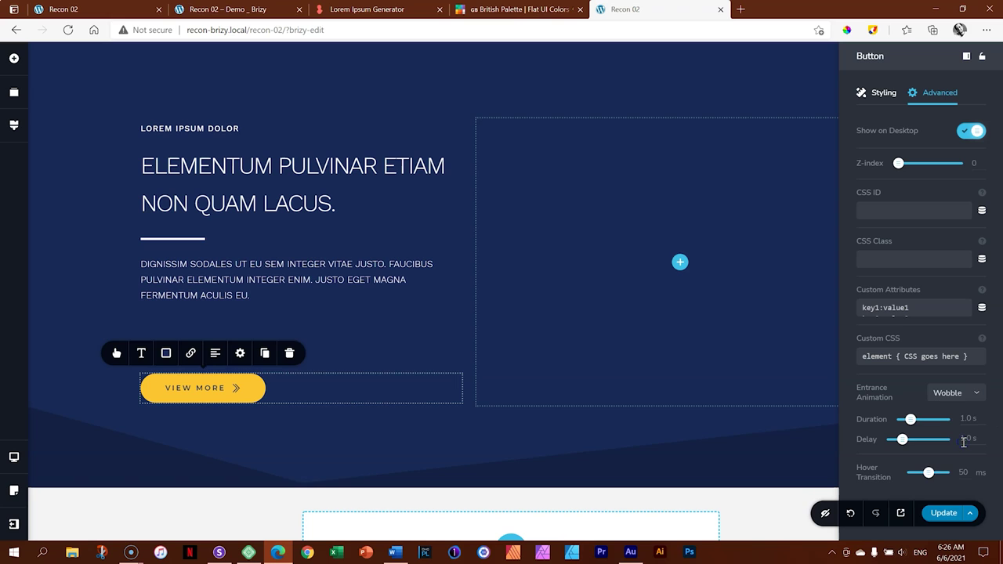
# Set the VIEW MORE button's entrance animation to FadeIn
pyautogui.click(977, 392)
pyautogui.moveTo(983, 423); pyautogui.dragTo(985, 436)
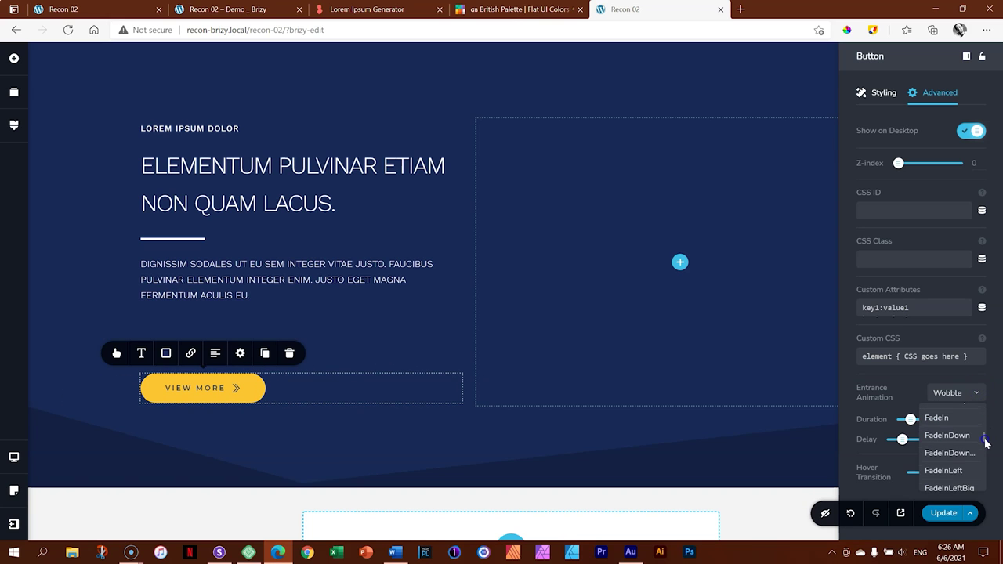
pyautogui.click(948, 419)
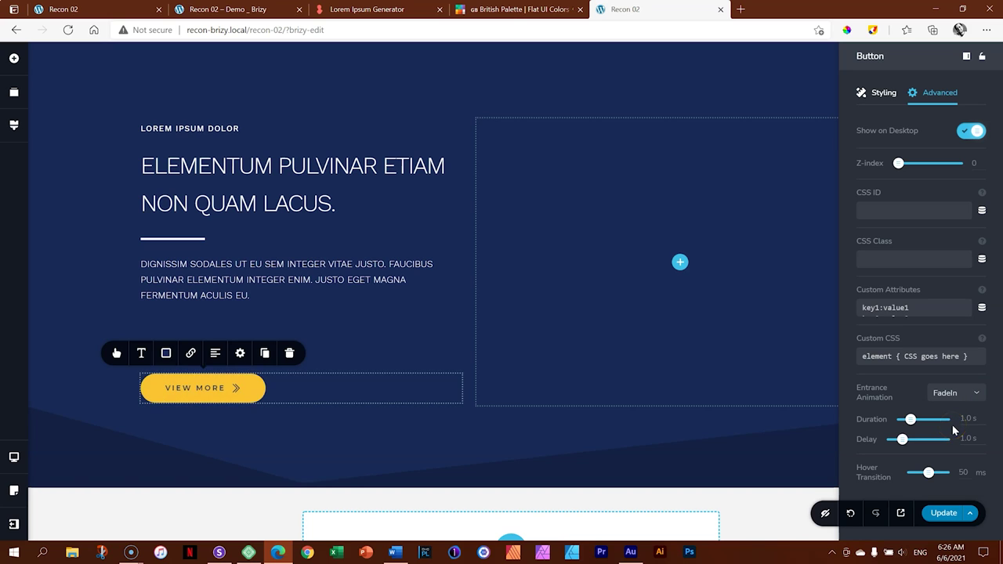
# Set the entrance animation's duration to 2.0 s and save the page
pyautogui.click(903, 440)
pyautogui.click(967, 440)
pyautogui.click(971, 418)
pyautogui.press('BackSpace')
pyautogui.press('BackSpace')
pyautogui.press('BackSpace')
pyautogui.write('2.0')
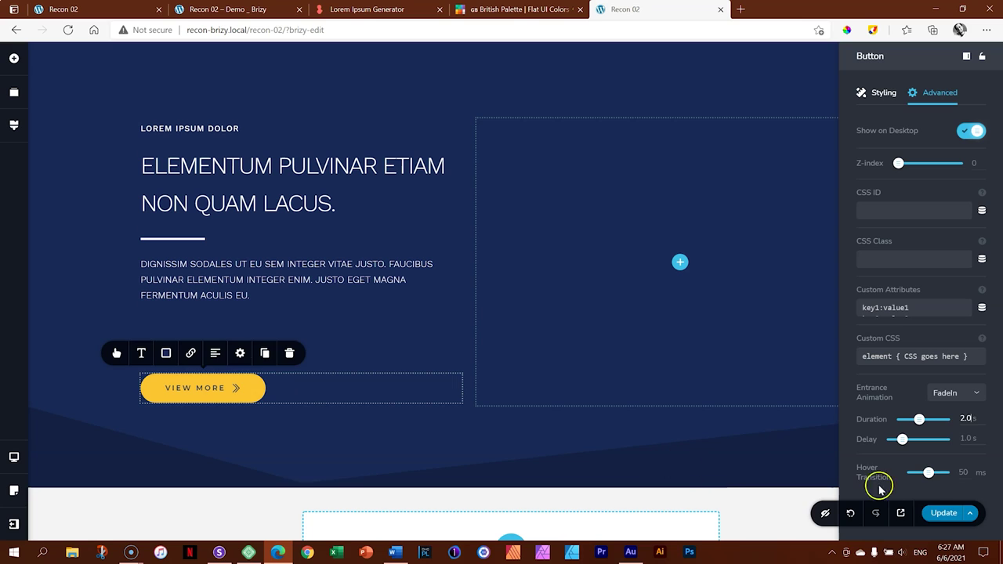
pyautogui.click(936, 513)
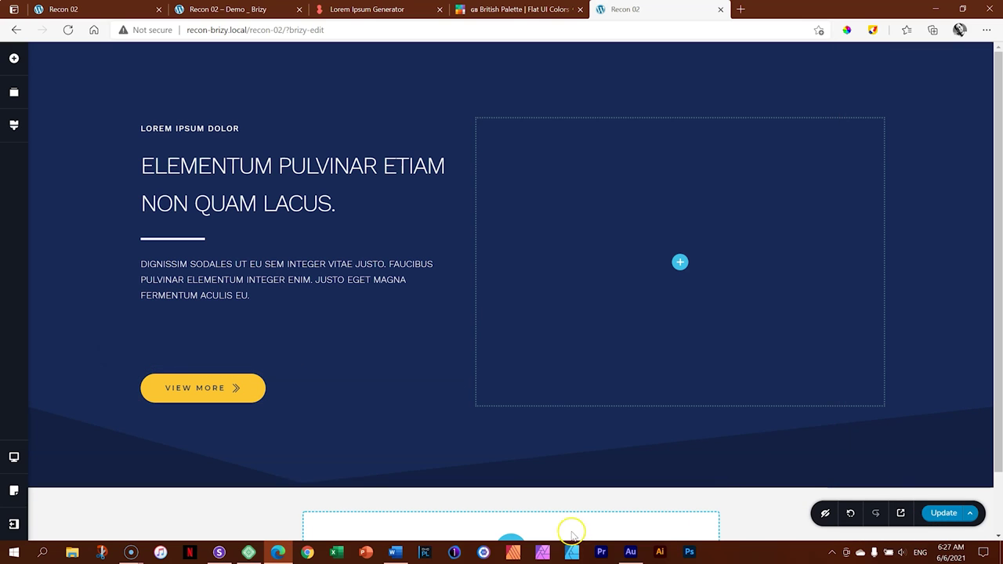
# Reload the page in the multi-device preview app, focus the Desktop device and replay the page load to check the button's animation
pyautogui.click(219, 553)
pyautogui.click(623, 13)
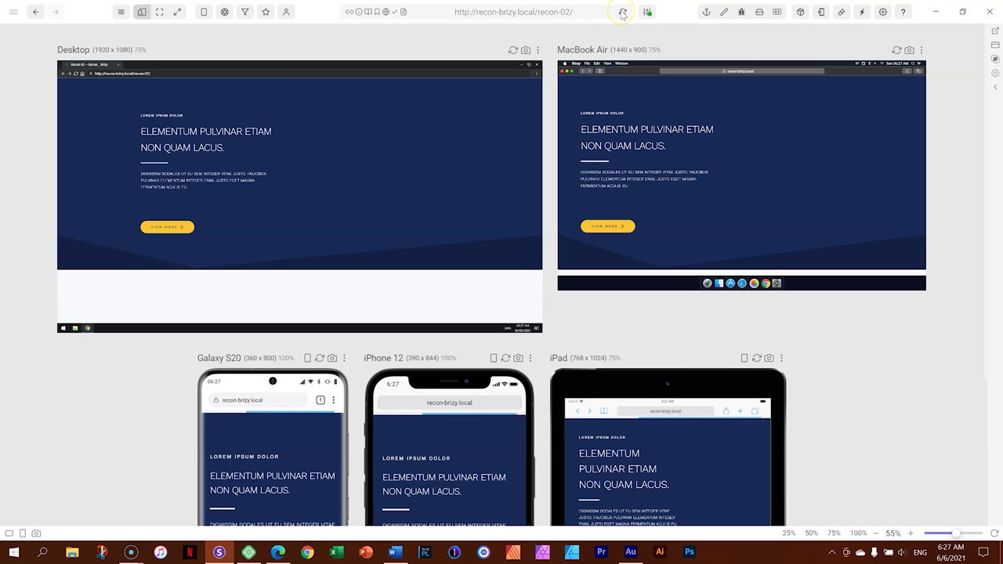
pyautogui.click(623, 14)
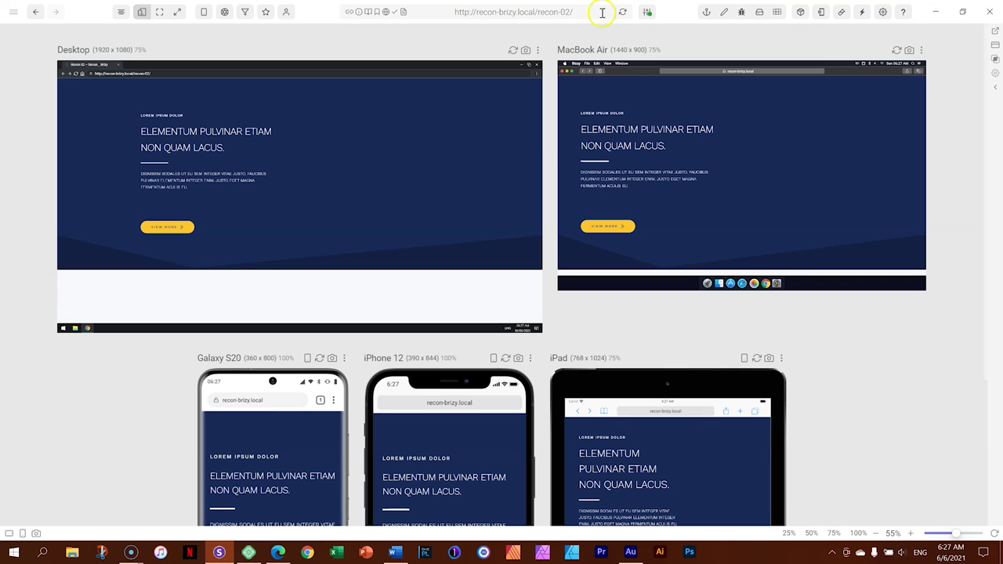
pyautogui.click(537, 49)
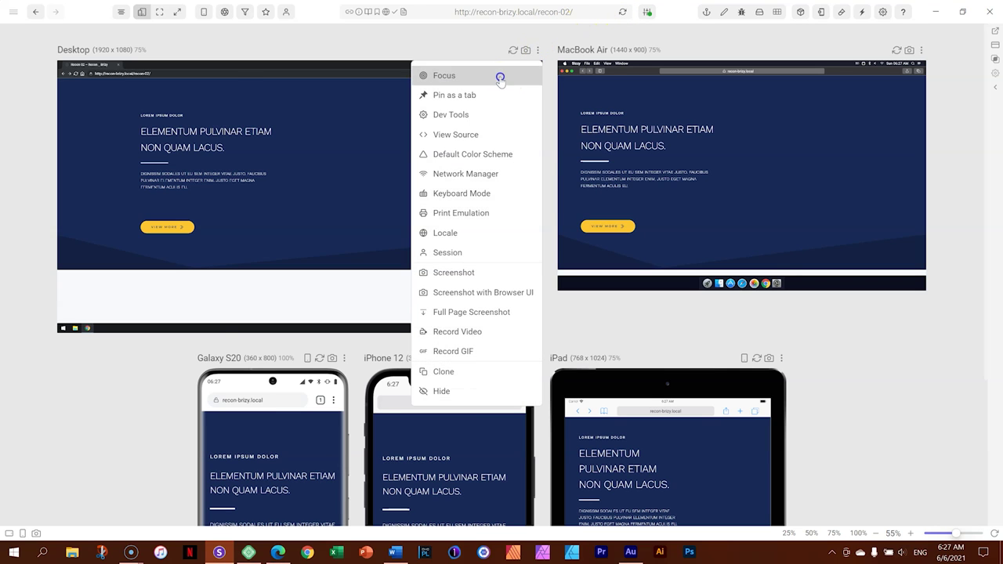
pyautogui.click(499, 75)
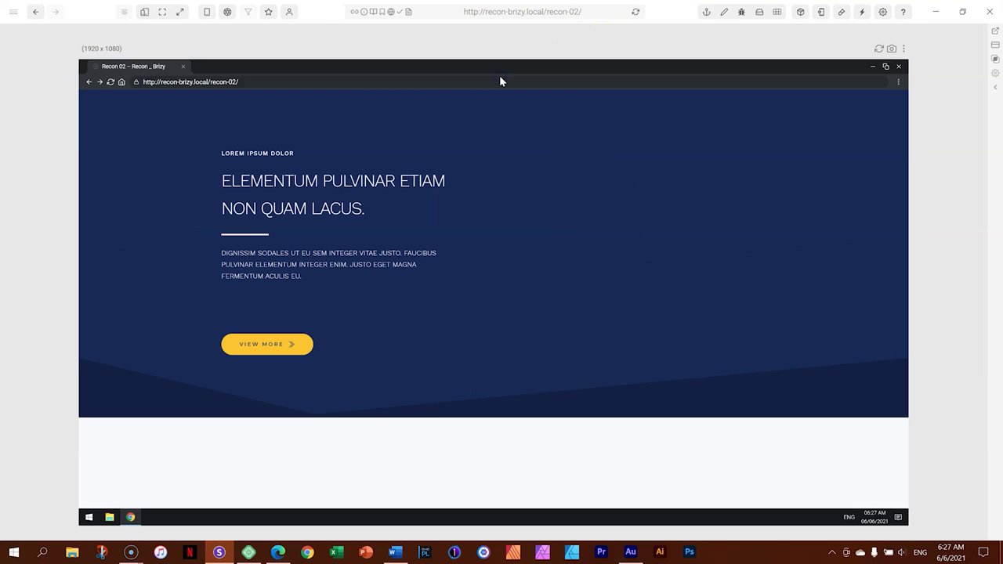
pyautogui.click(110, 81)
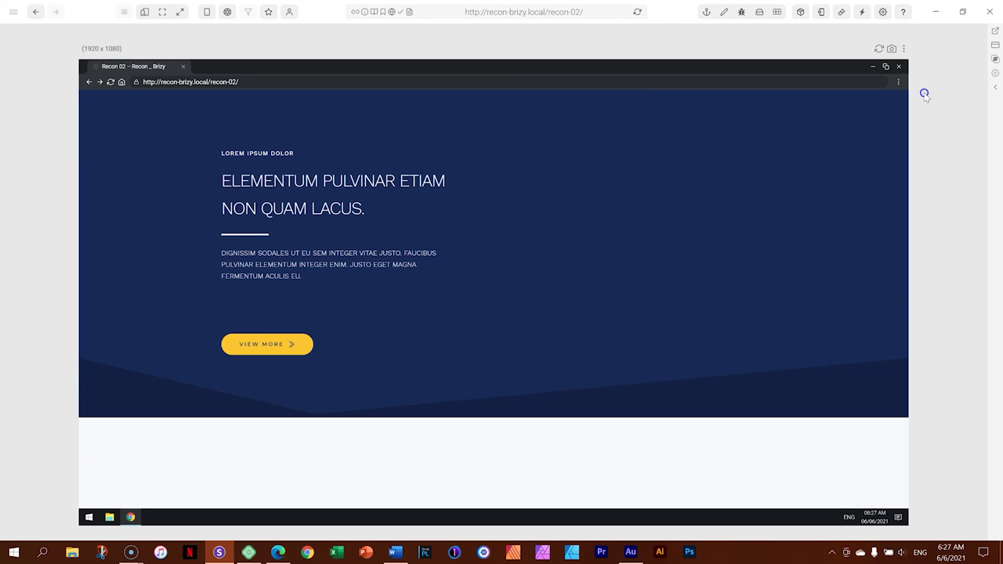
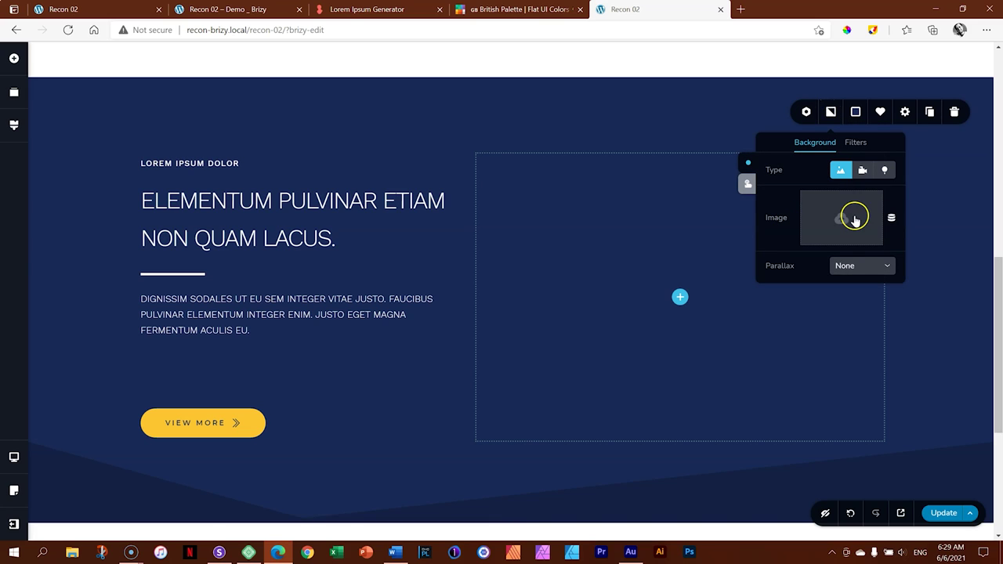
# Upload Recon_02-_-Gradient-Fade-In.jpg as the block's background image and lower the #192A56 overlay's opacity to zero
pyautogui.click(854, 217)
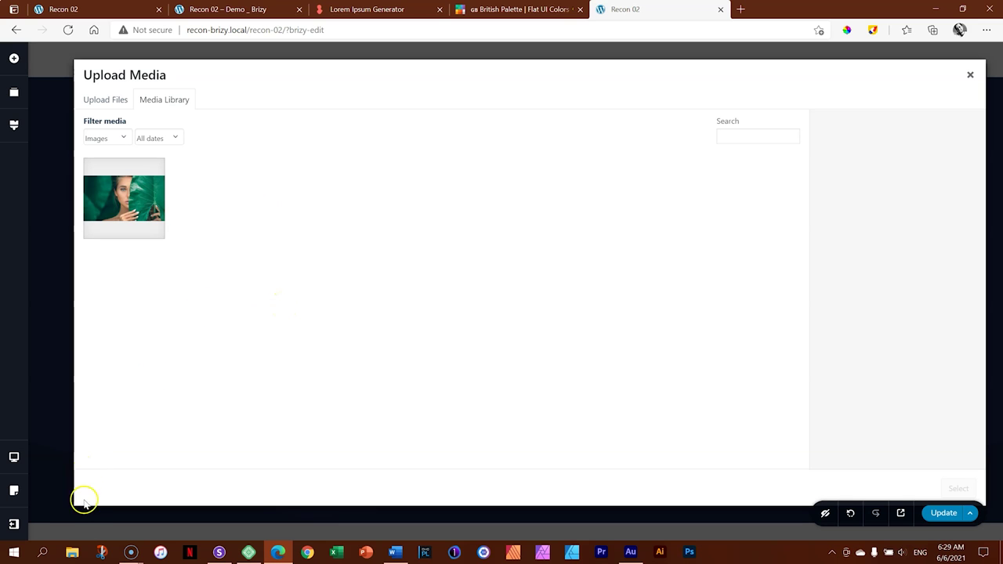
pyautogui.click(72, 553)
pyautogui.moveTo(302, 344); pyautogui.dragTo(125, 291)
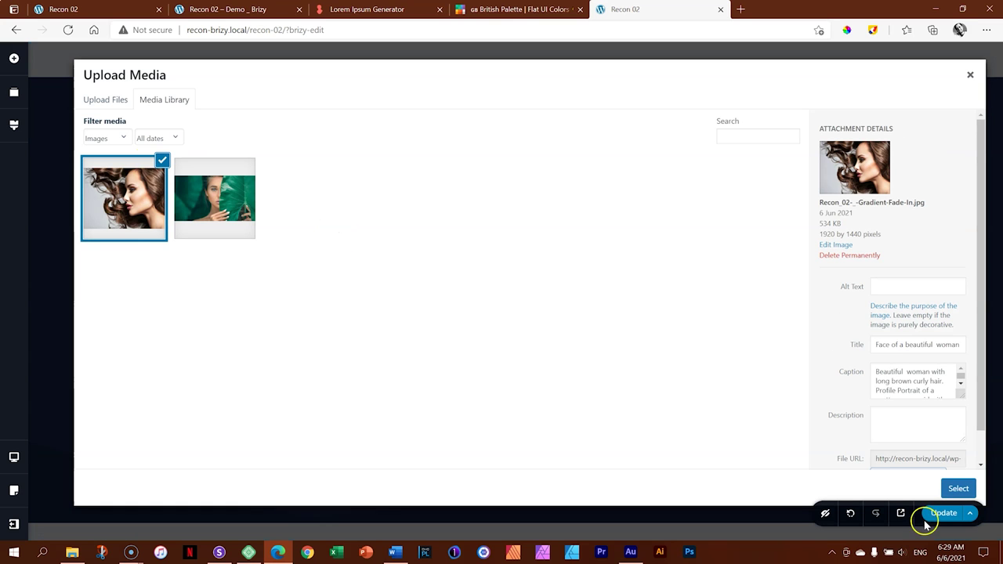
pyautogui.click(958, 488)
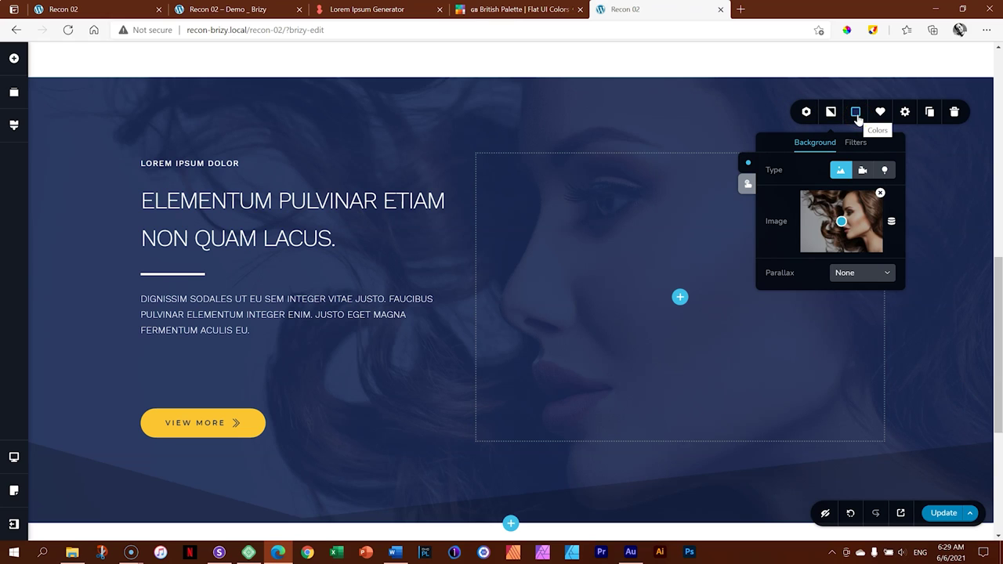
pyautogui.click(857, 117)
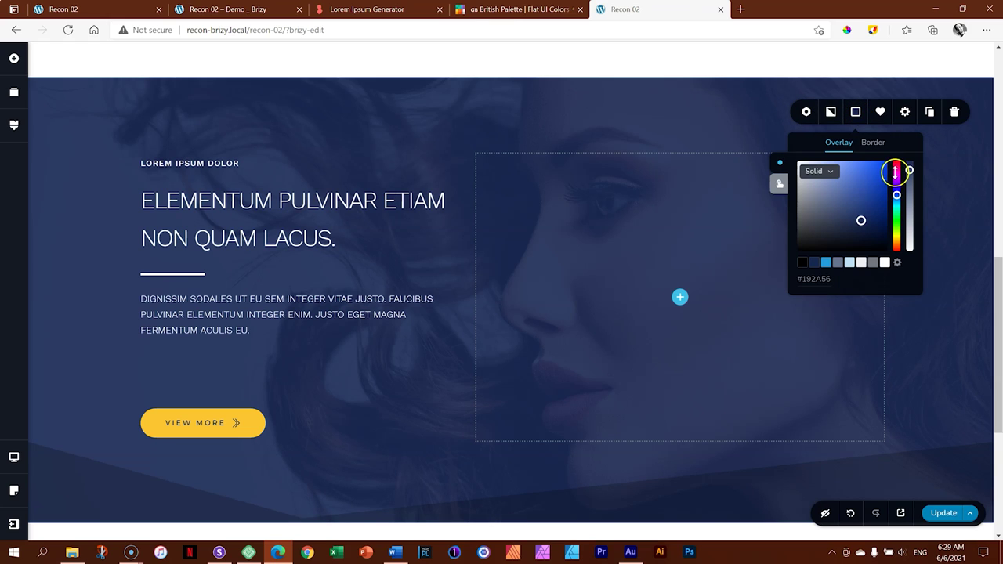
pyautogui.moveTo(910, 169); pyautogui.dragTo(910, 286)
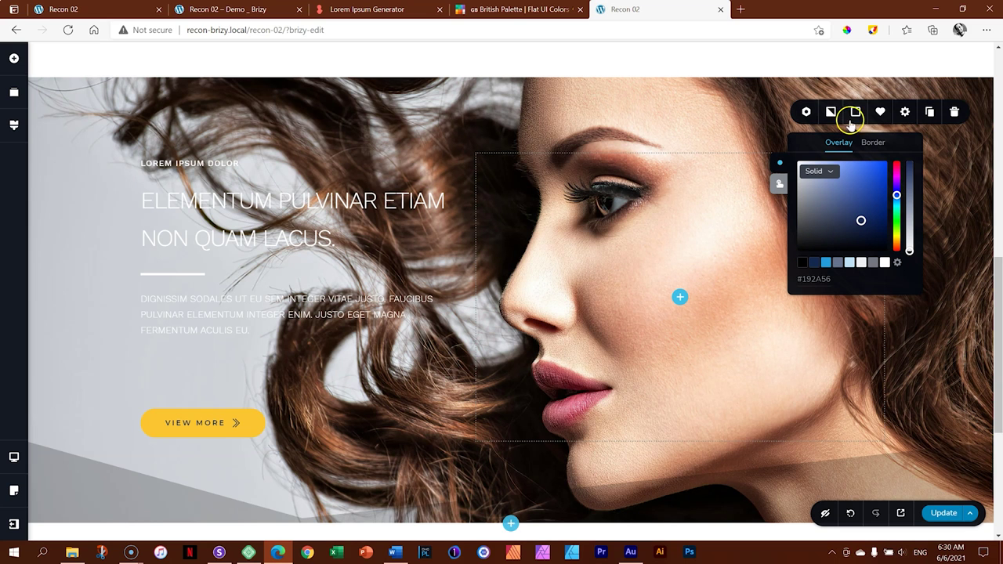
# Try a black #000000 overlay at about half opacity over the background image, and return its opacity to zero
pyautogui.click(801, 264)
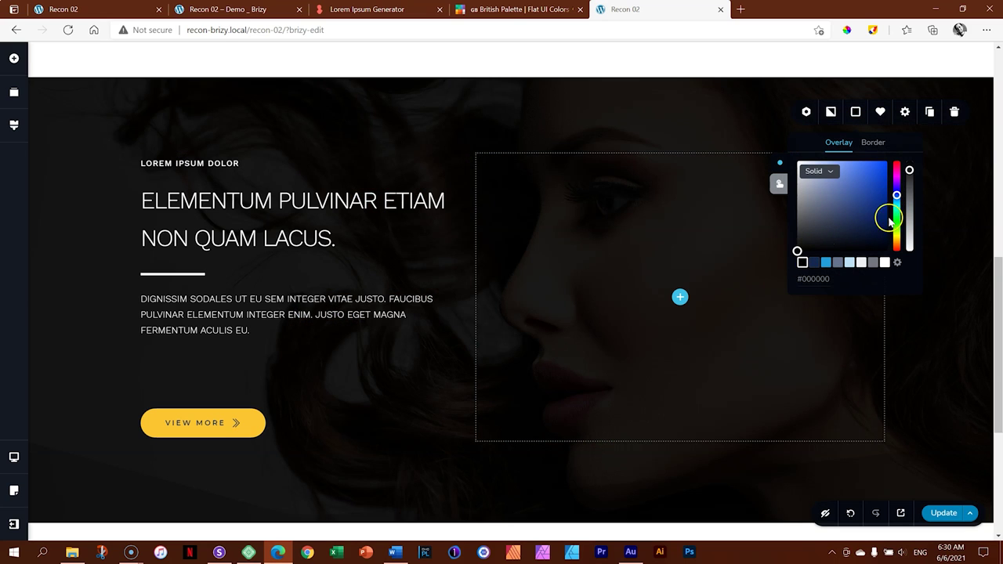
pyautogui.moveTo(909, 170); pyautogui.dragTo(910, 207)
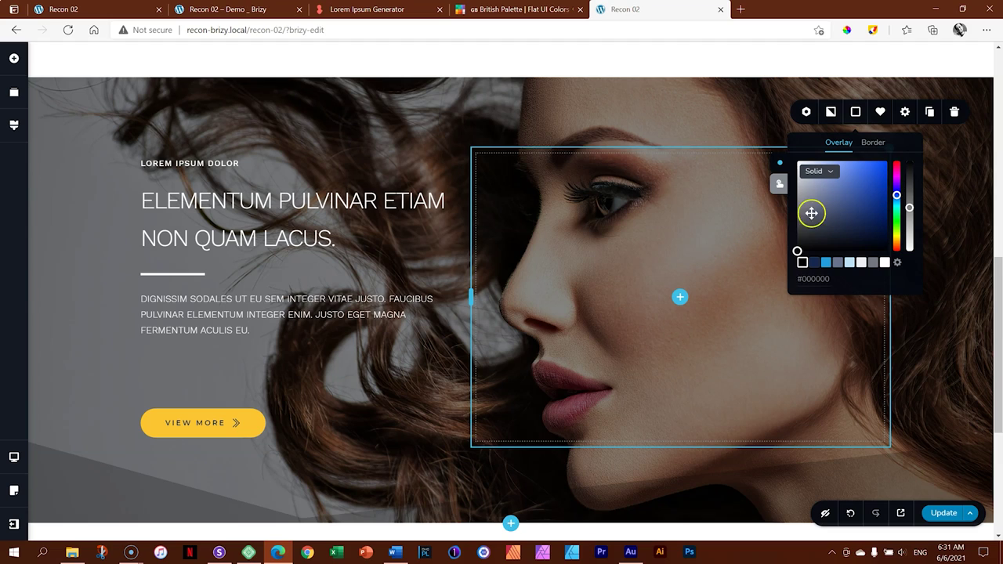
pyautogui.moveTo(908, 207); pyautogui.dragTo(911, 253)
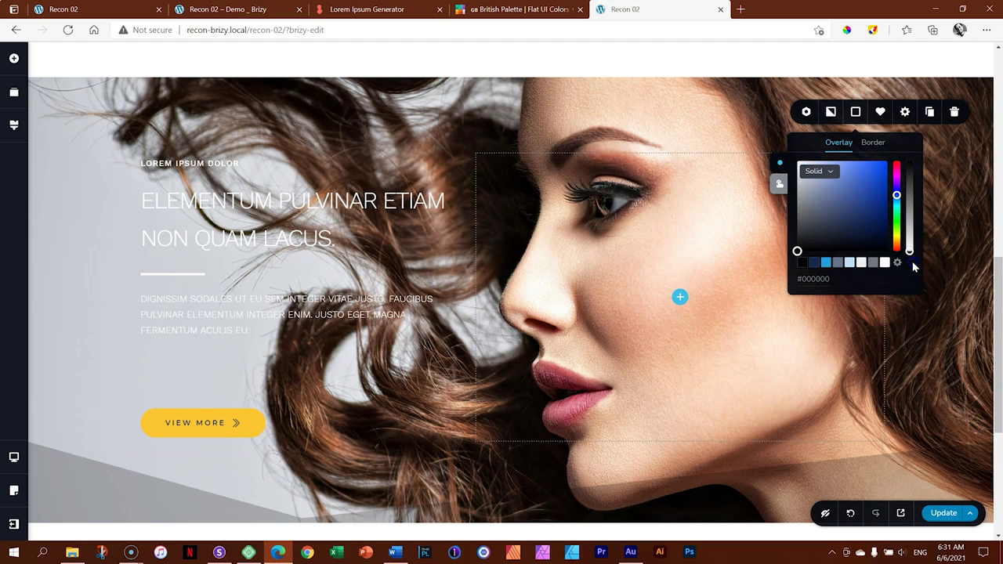
pyautogui.click(933, 260)
pyautogui.click(176, 402)
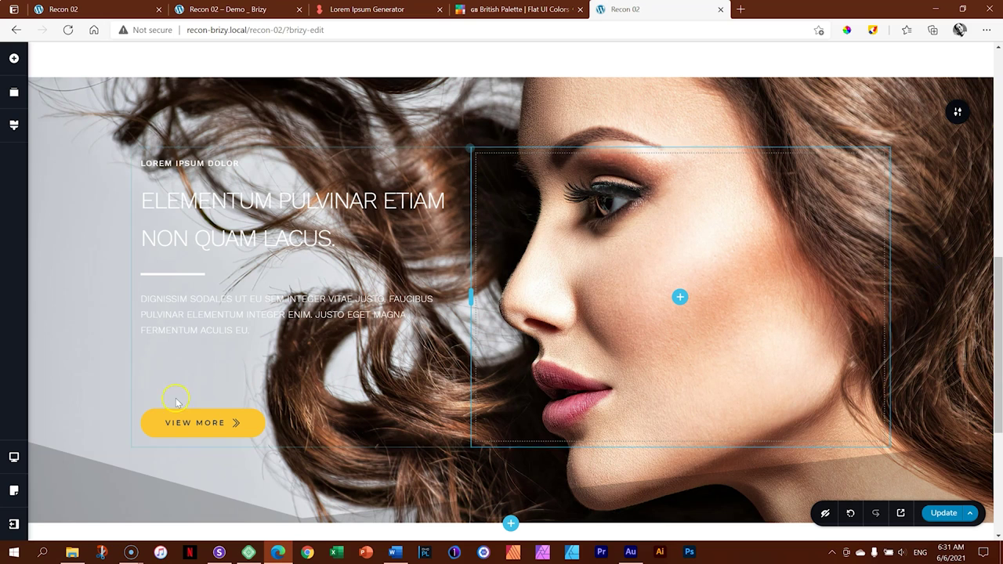
pyautogui.click(234, 424)
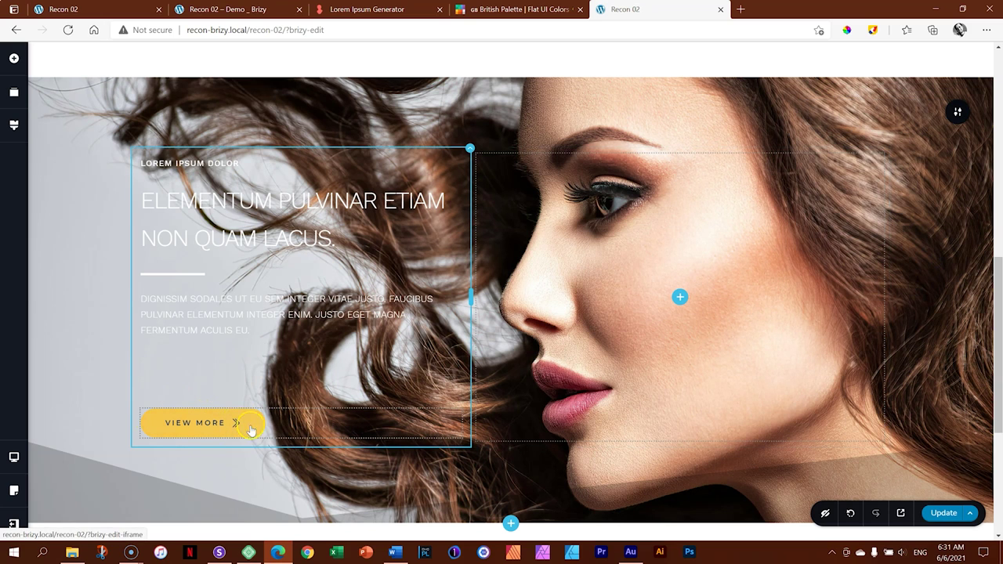
pyautogui.click(651, 413)
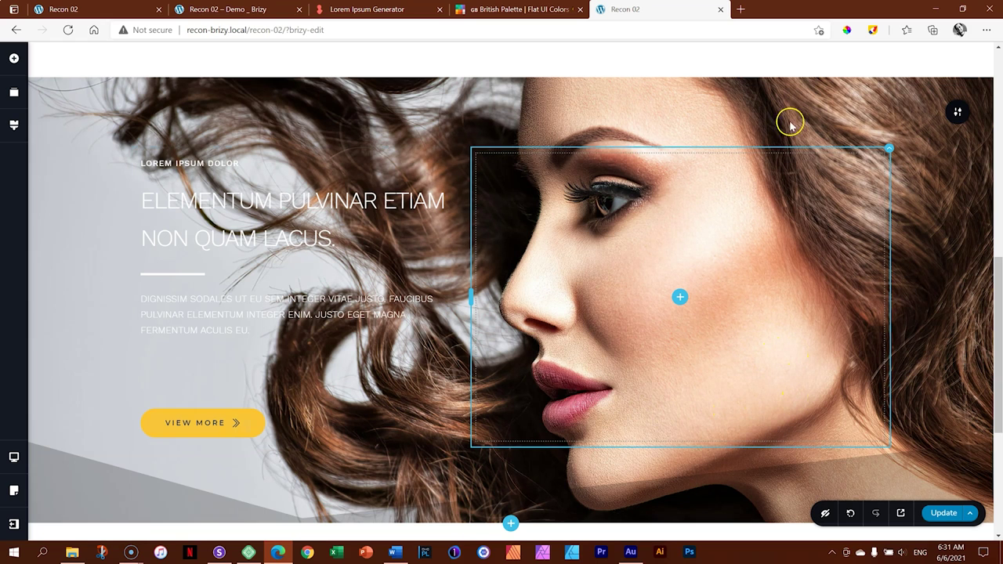
# Sample the light skin tone on the woman's cheek in the background photo and copy its hex code, FFE6D5
pyautogui.click(847, 31)
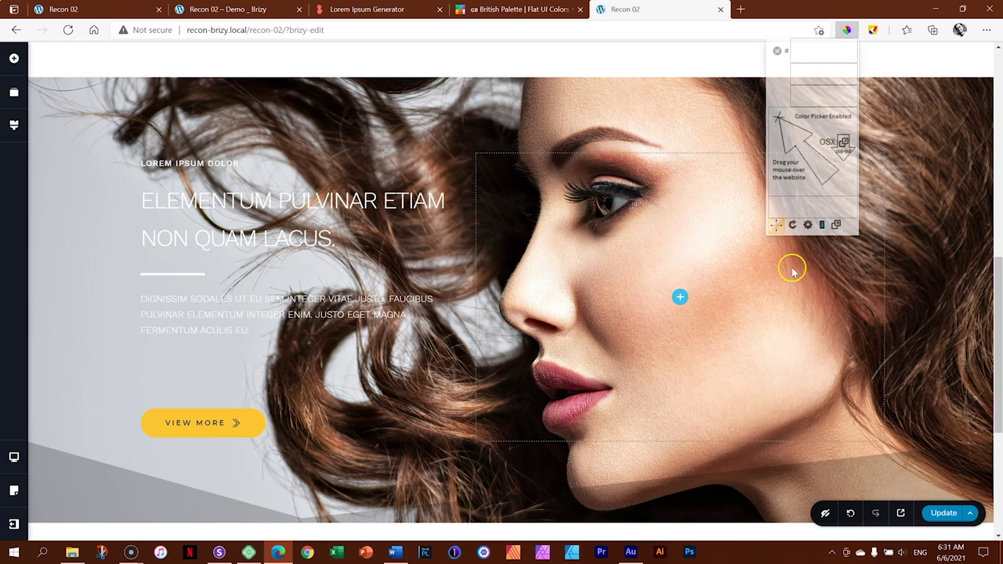
pyautogui.click(790, 348)
pyautogui.hotkey('ctrl', 'c')
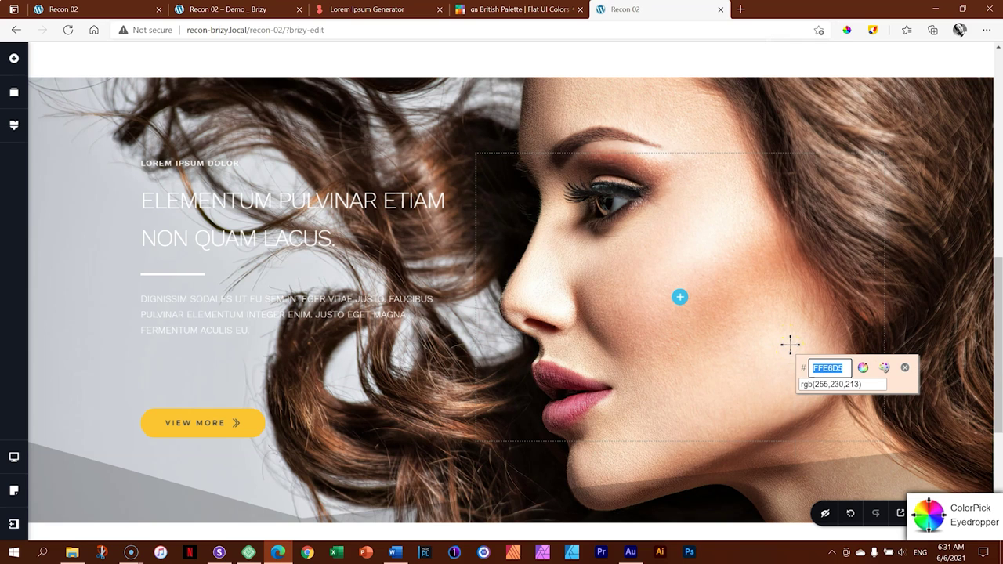
pyautogui.click(905, 368)
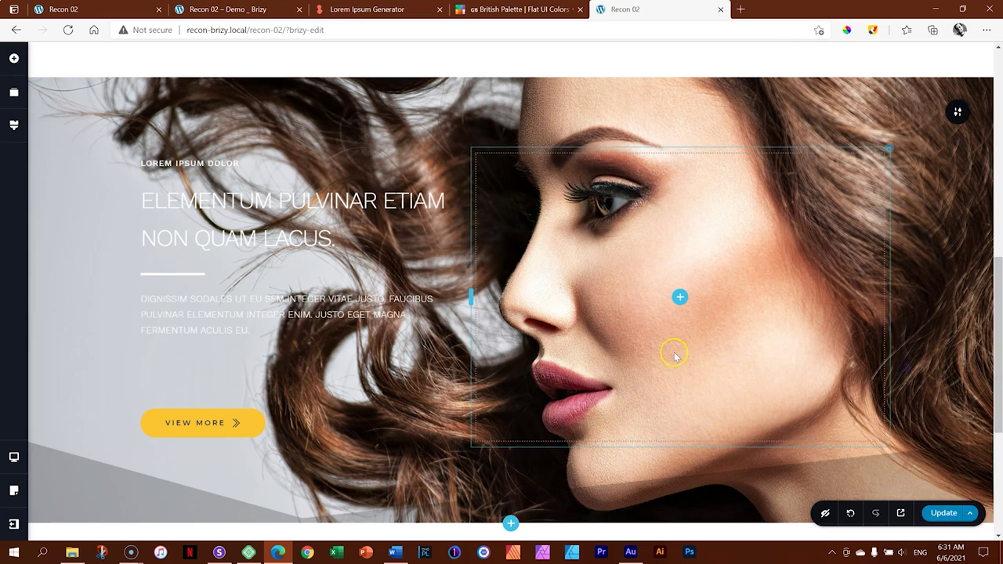
# Set the View More button's normal background colour to #FFE6D5
pyautogui.click(195, 423)
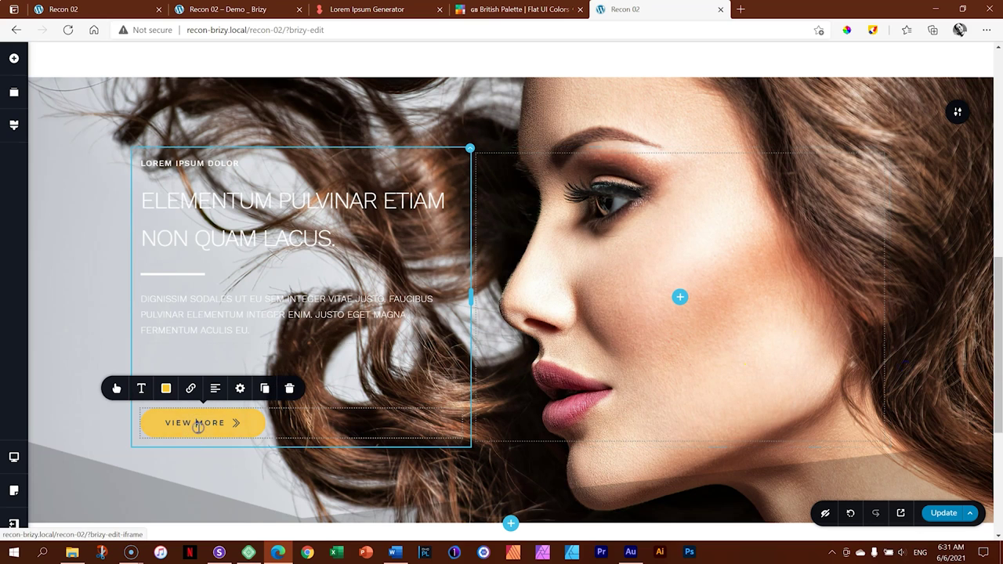
pyautogui.click(167, 389)
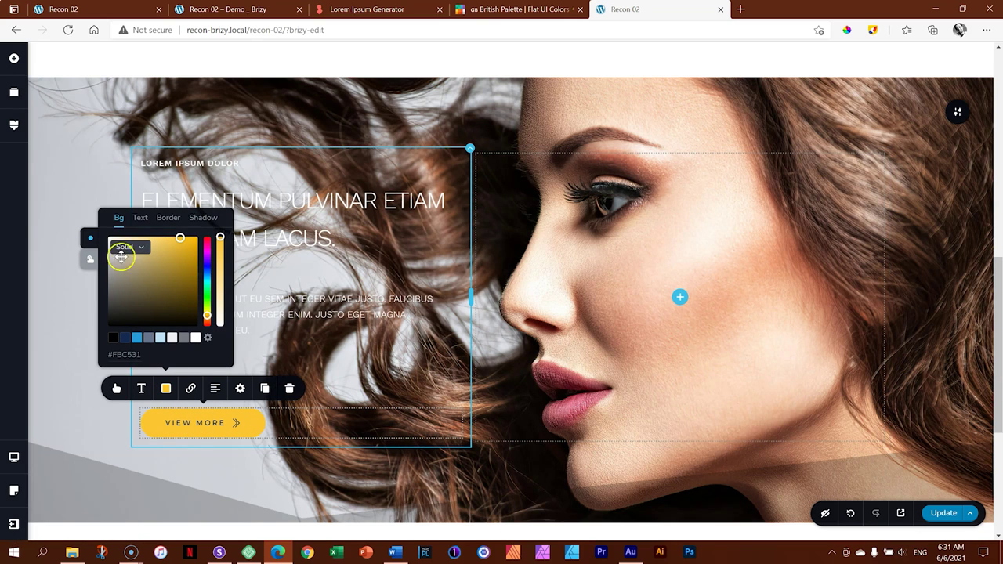
pyautogui.doubleClick(131, 355)
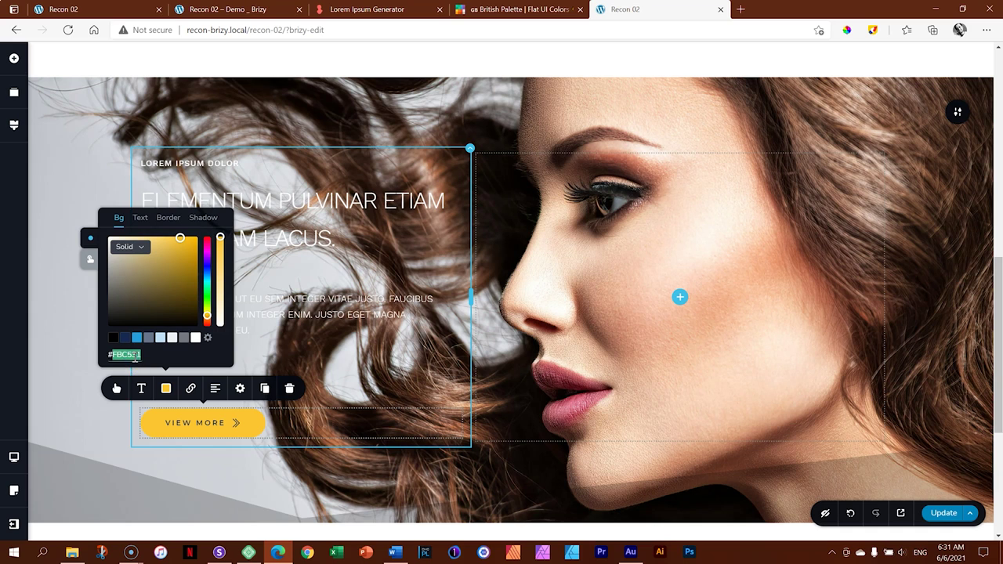
pyautogui.hotkey('ctrl', 'v')
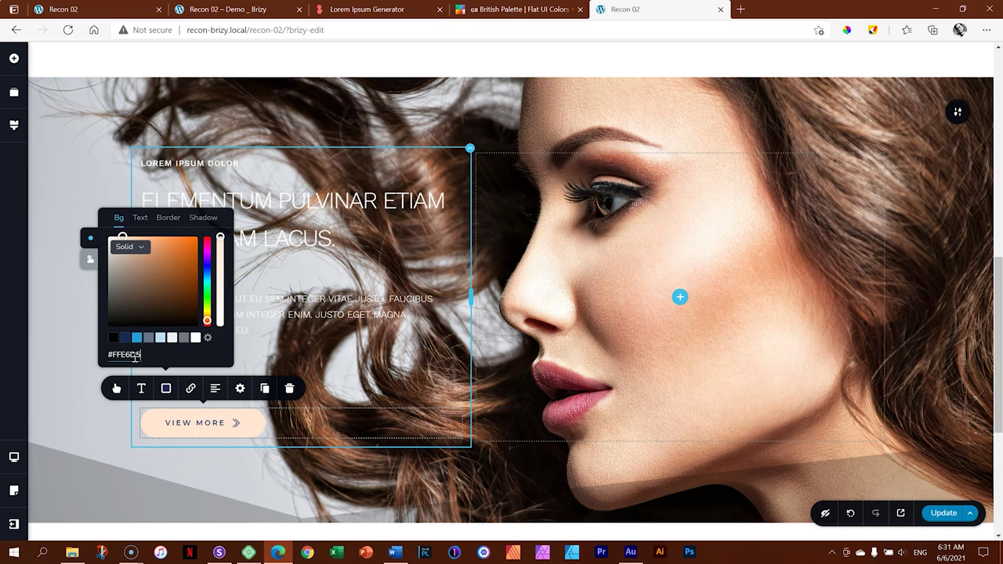
# Apply the copied skin tone at full opacity to the View More button's hover background, nudging it to #FFE7D6
pyautogui.click(90, 258)
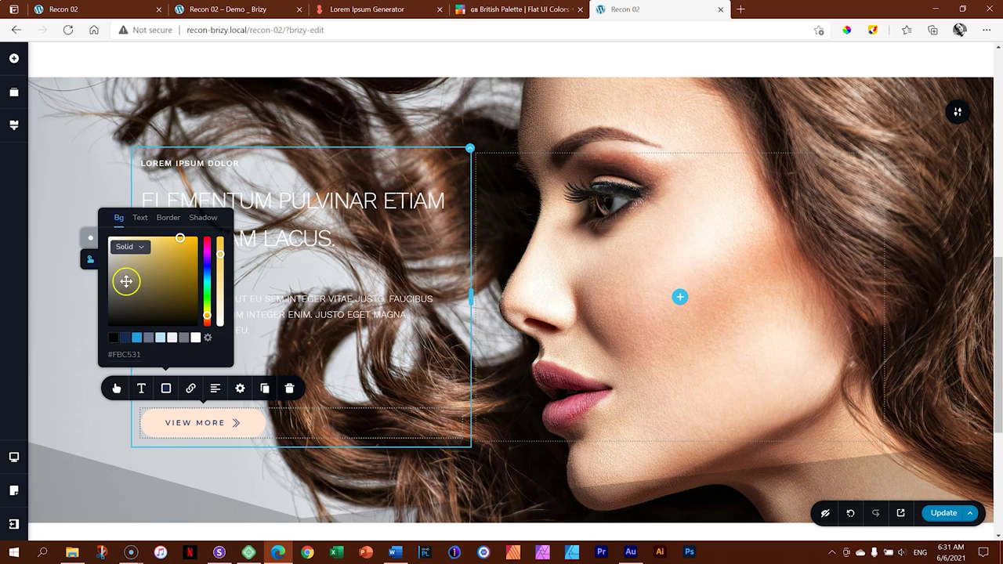
pyautogui.doubleClick(133, 354)
pyautogui.hotkey('ctrl', 'v')
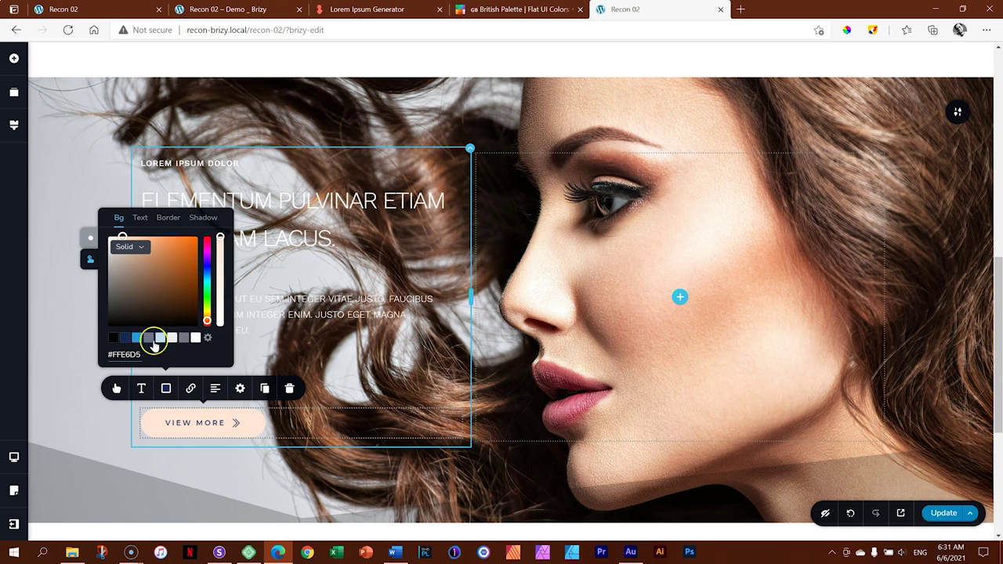
pyautogui.doubleClick(133, 355)
pyautogui.click(133, 357)
pyautogui.moveTo(122, 237); pyautogui.dragTo(123, 236)
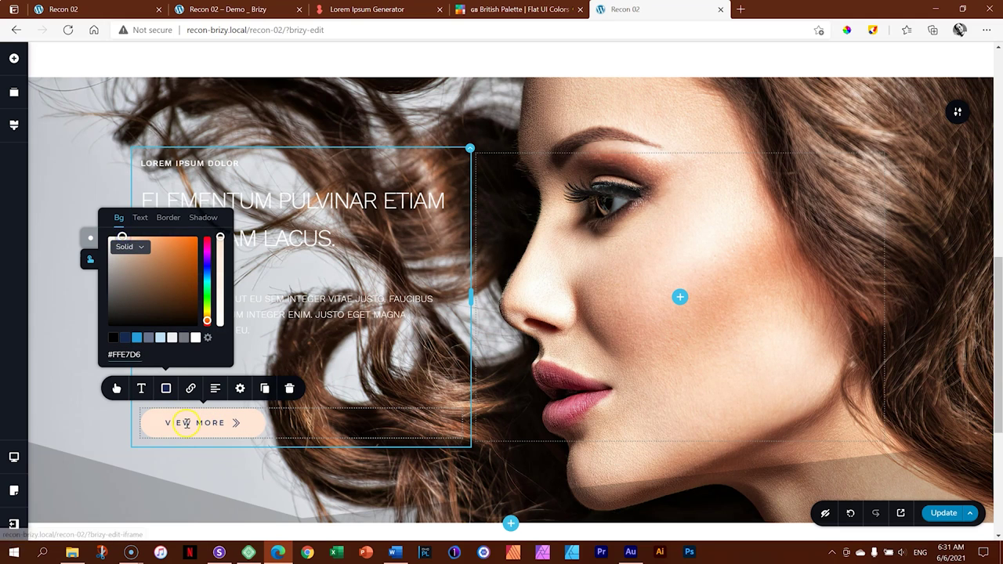
pyautogui.click(90, 237)
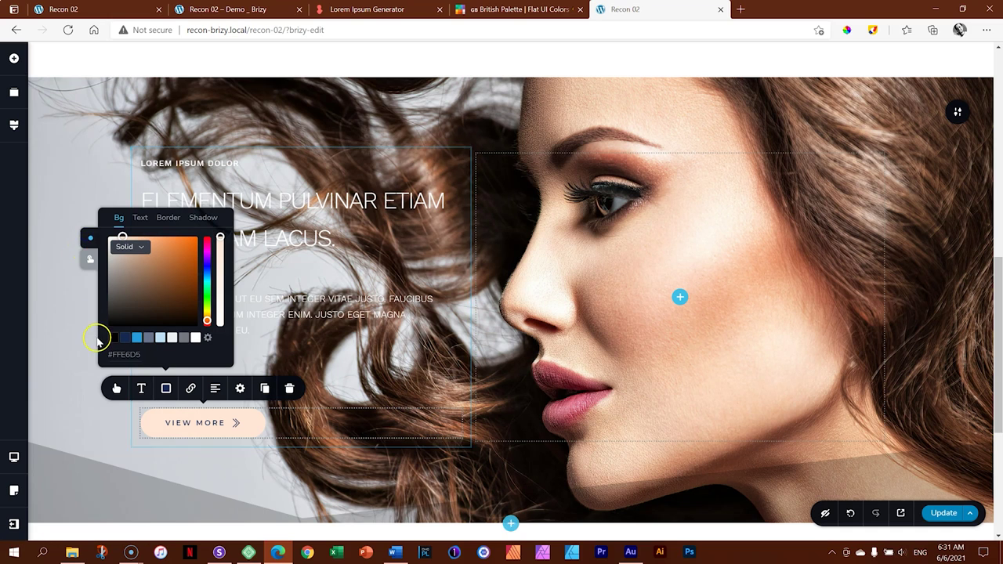
pyautogui.click(105, 421)
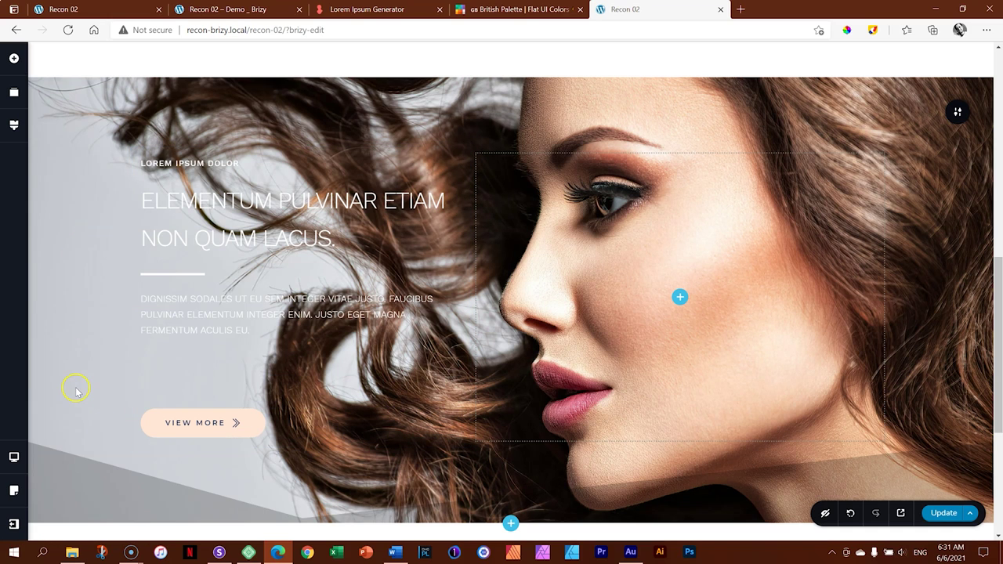
# Change the hero block's overlay from solid to a gradient
pyautogui.moveTo(90, 461)
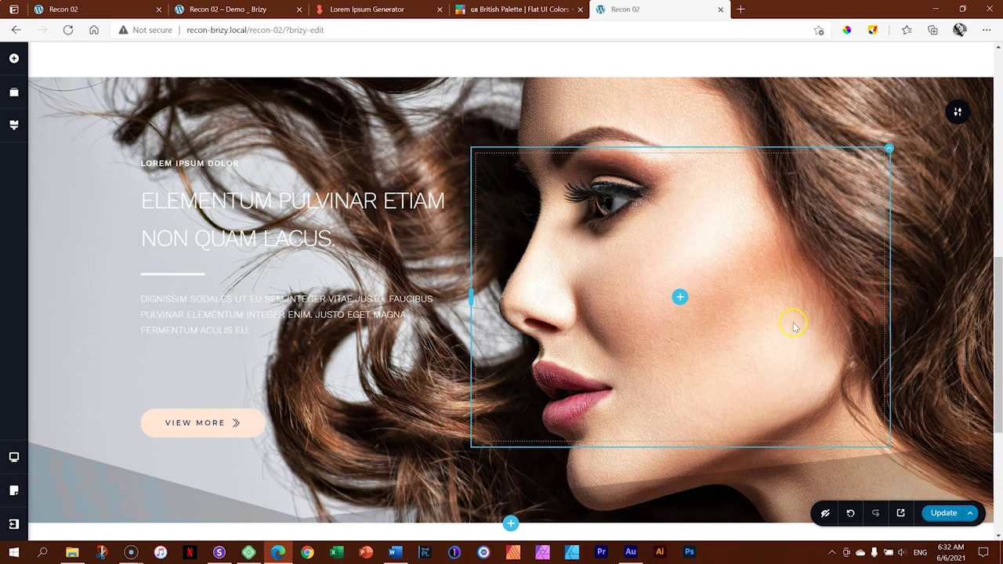
pyautogui.click(955, 118)
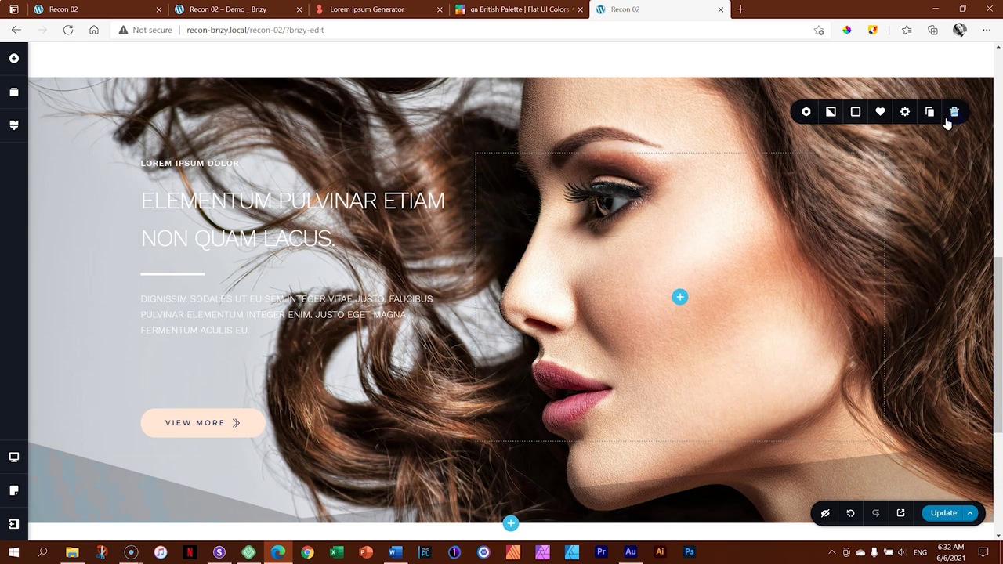
pyautogui.click(854, 112)
pyautogui.click(835, 152)
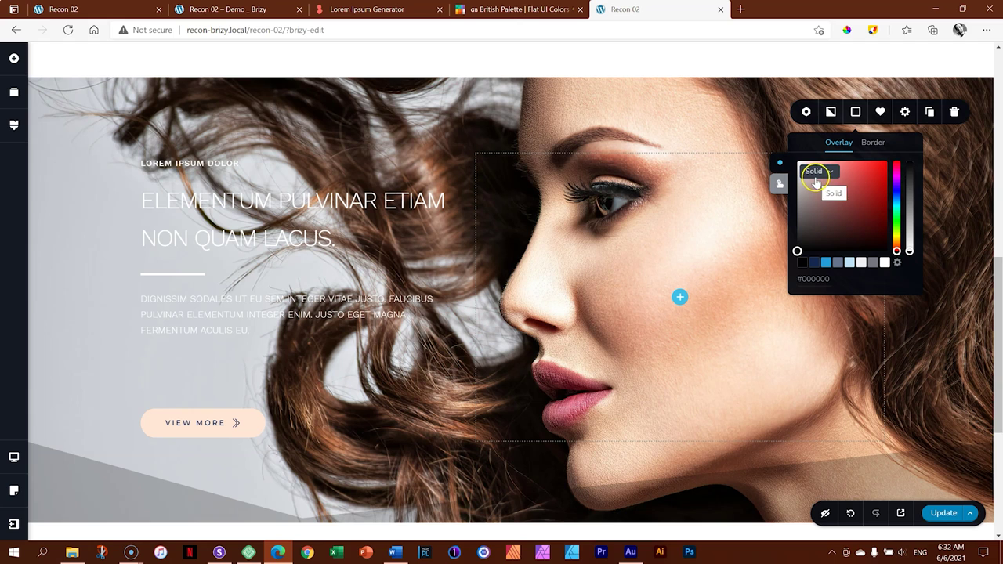
pyautogui.click(833, 177)
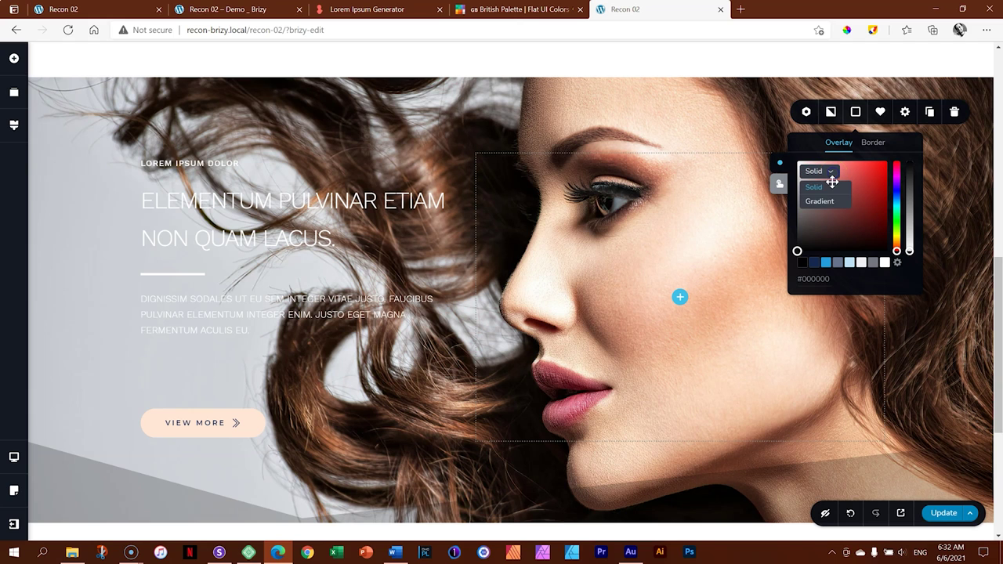
pyautogui.click(830, 203)
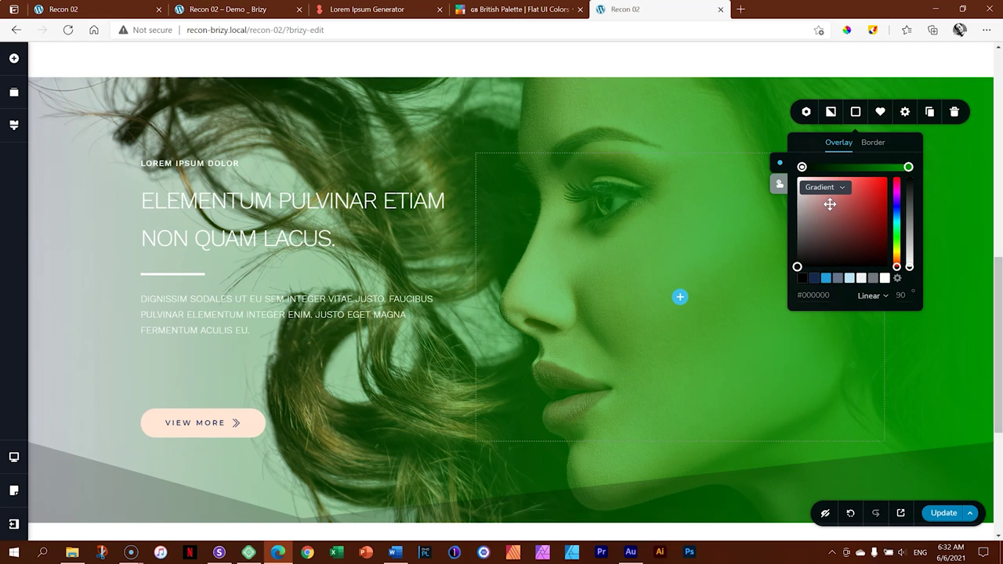
# Examine the colour and opacity of the overlay gradient's start and end stops
pyautogui.click(802, 167)
pyautogui.click(895, 168)
pyautogui.click(909, 167)
pyautogui.click(800, 167)
pyautogui.click(908, 167)
pyautogui.click(802, 168)
pyautogui.click(908, 167)
pyautogui.click(909, 168)
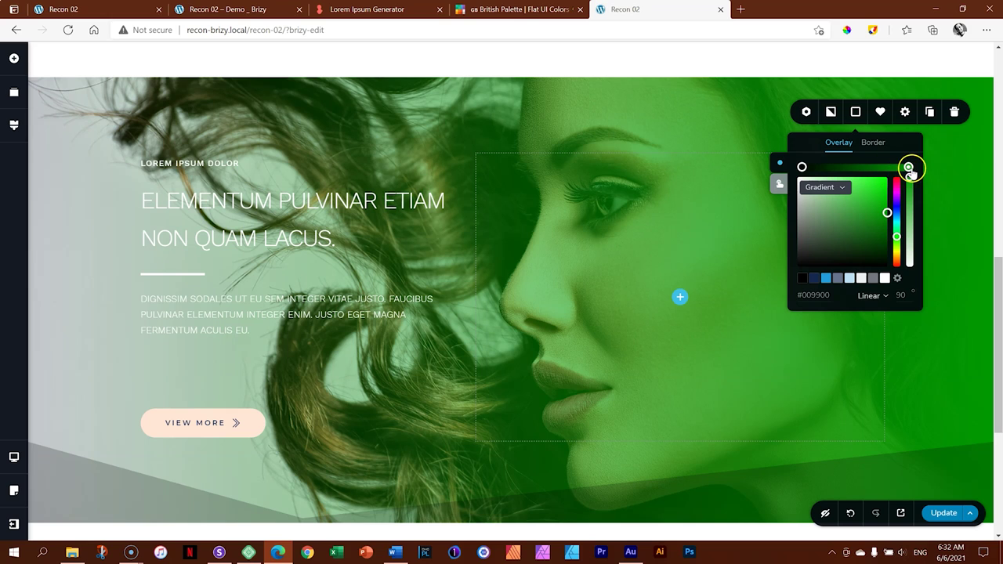
pyautogui.click(802, 167)
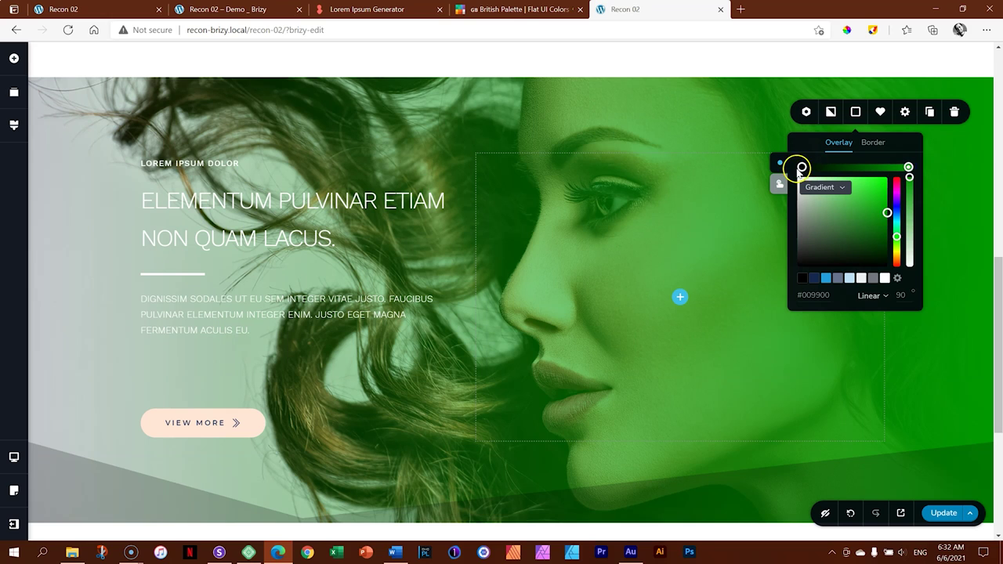
pyautogui.click(908, 167)
pyautogui.click(802, 167)
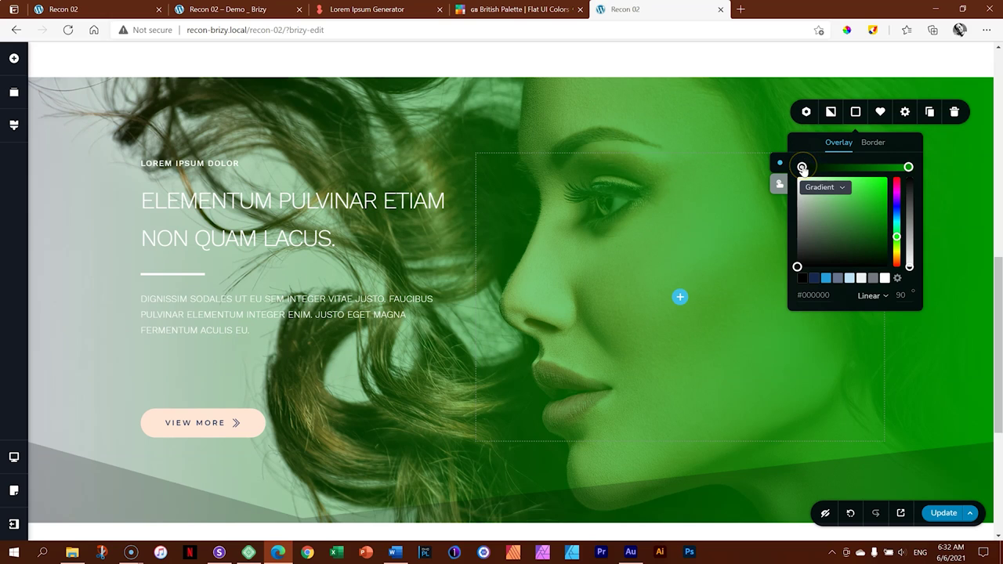
# Set the overlay gradient's start stop to black #000000 at full opacity
pyautogui.click(801, 167)
pyautogui.click(863, 165)
pyautogui.click(802, 278)
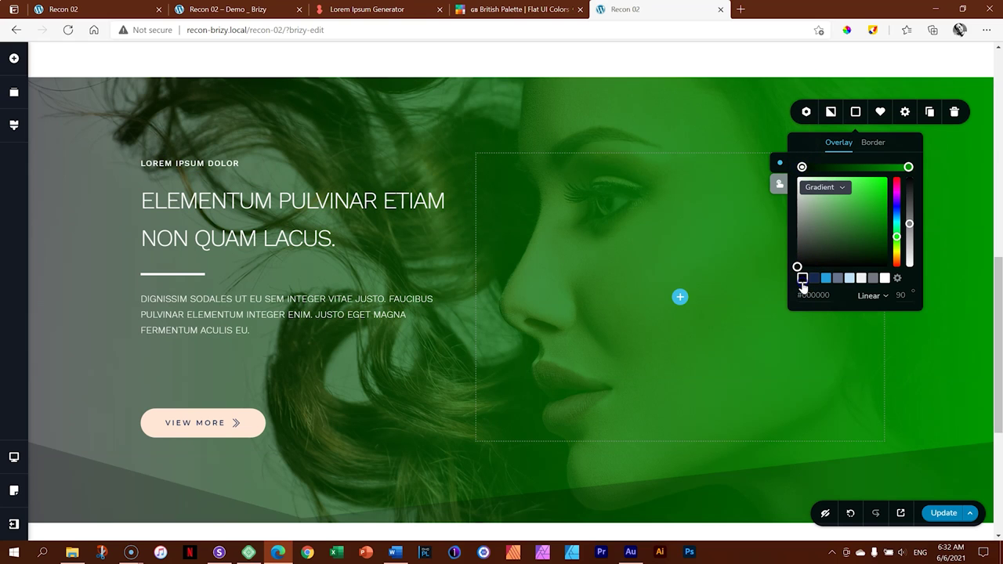
pyautogui.moveTo(909, 222); pyautogui.dragTo(911, 165)
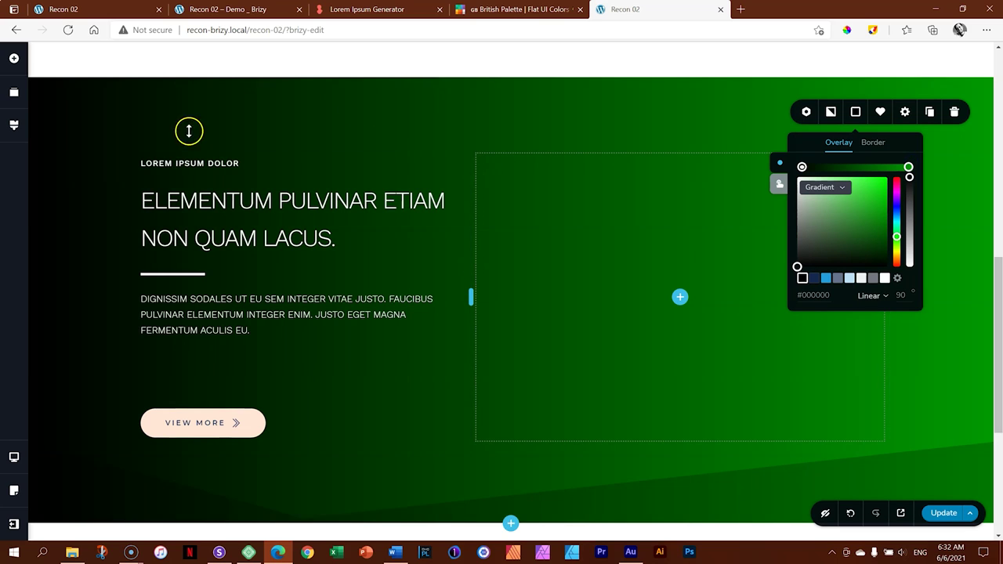
# Make the gradient's end stop black #000000 with zero opacity and move it to about the middle of the gradient
pyautogui.click(908, 167)
pyautogui.moveTo(839, 240); pyautogui.dragTo(799, 290)
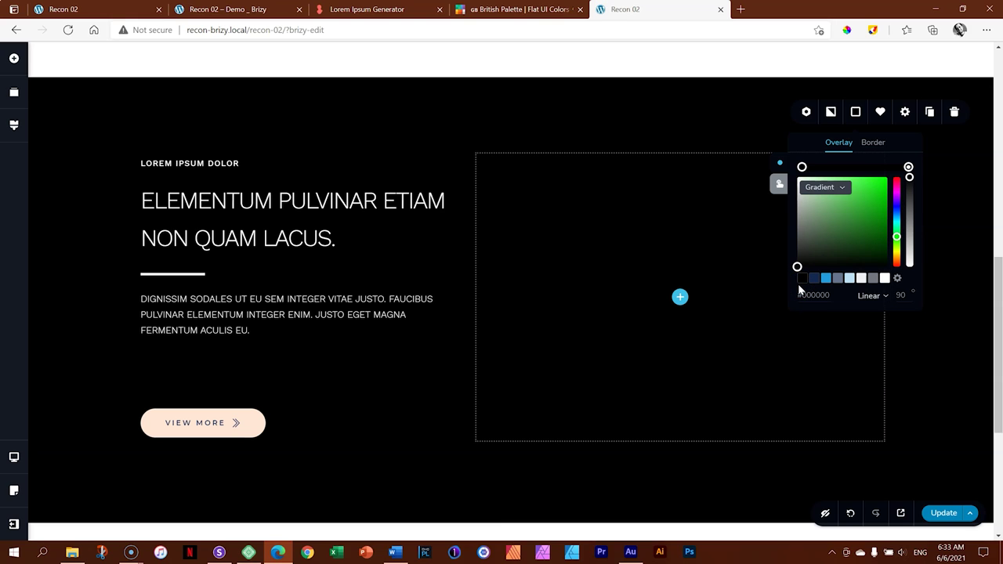
pyautogui.moveTo(924, 142); pyautogui.dragTo(911, 337)
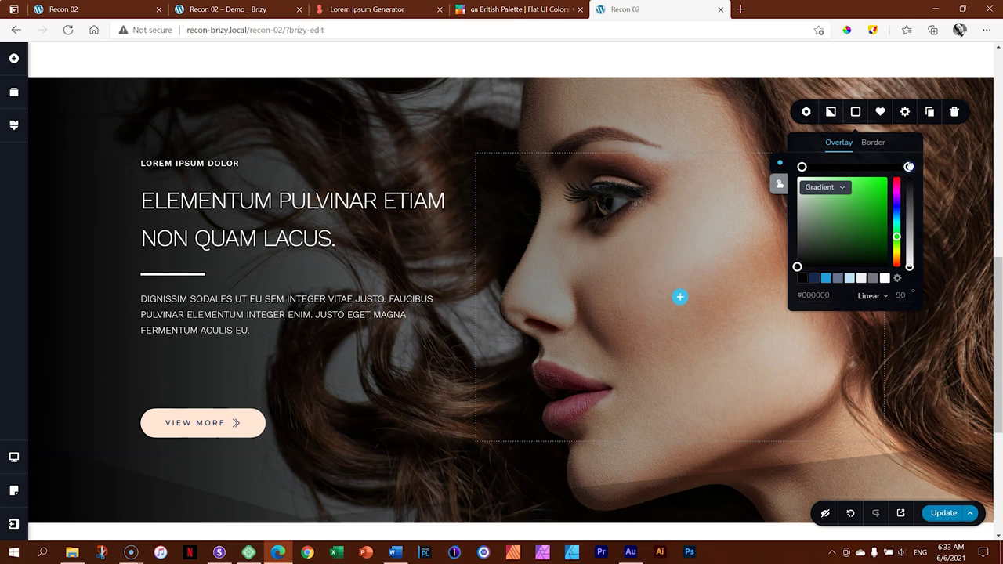
pyautogui.moveTo(909, 167); pyautogui.dragTo(850, 167)
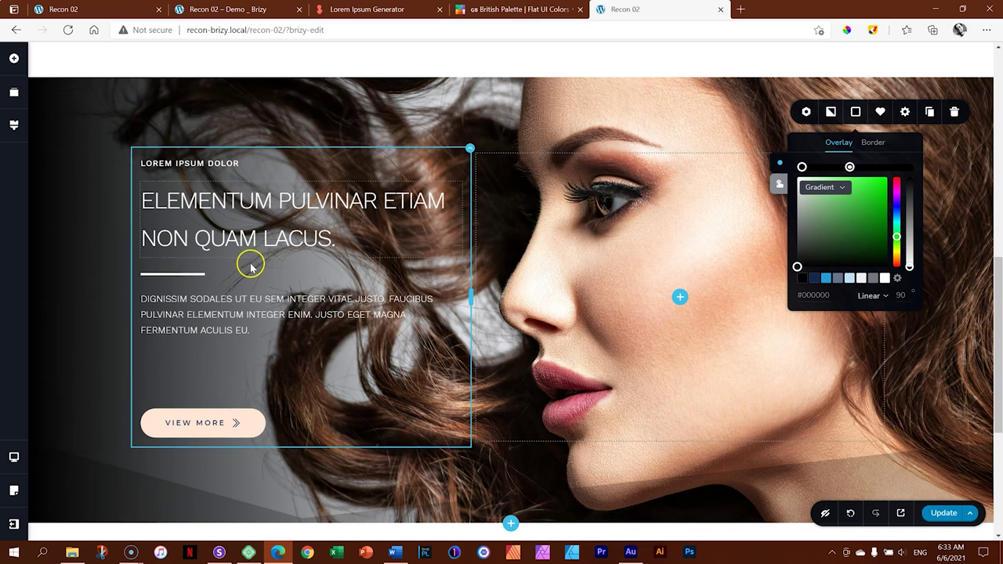
pyautogui.click(963, 396)
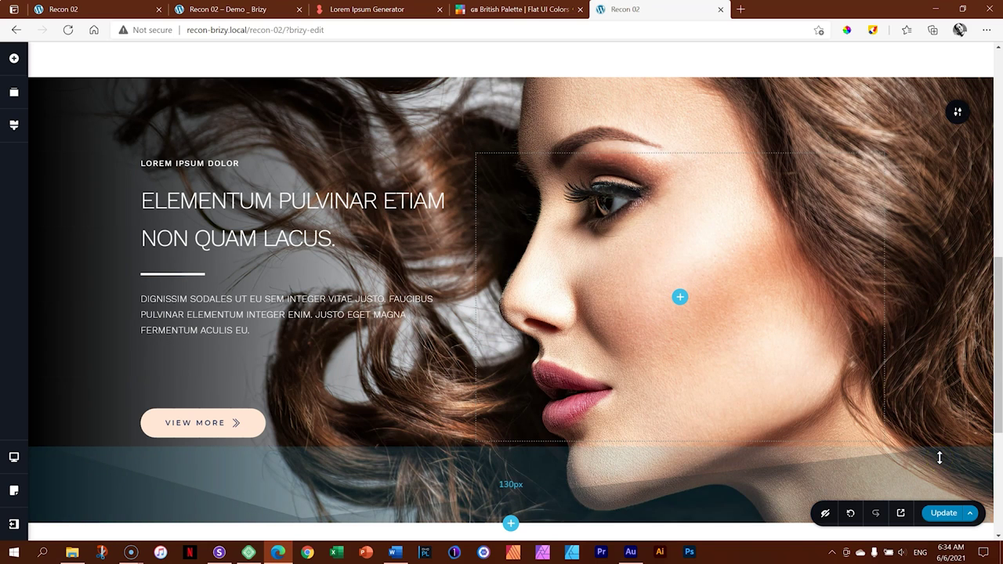
# Add a slanted divider with an off-centre peak to the block's top edge, matching the shape of the bottom divider
pyautogui.moveTo(956, 112)
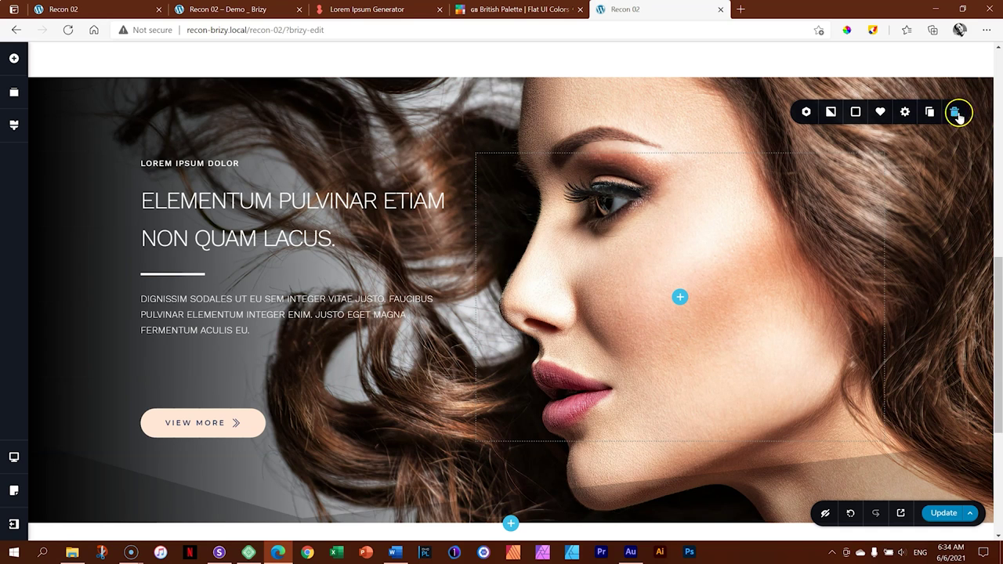
pyautogui.click(906, 114)
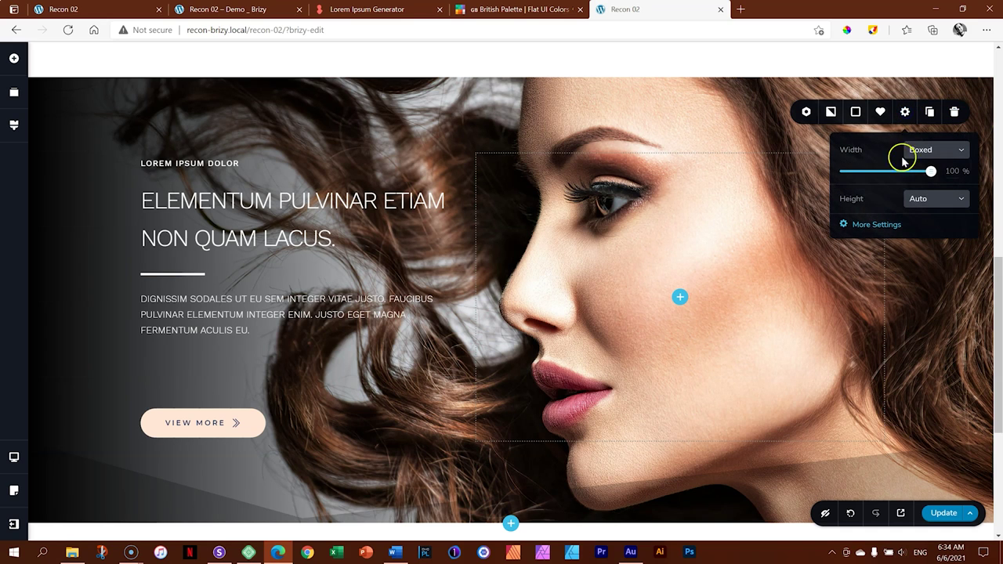
pyautogui.click(864, 227)
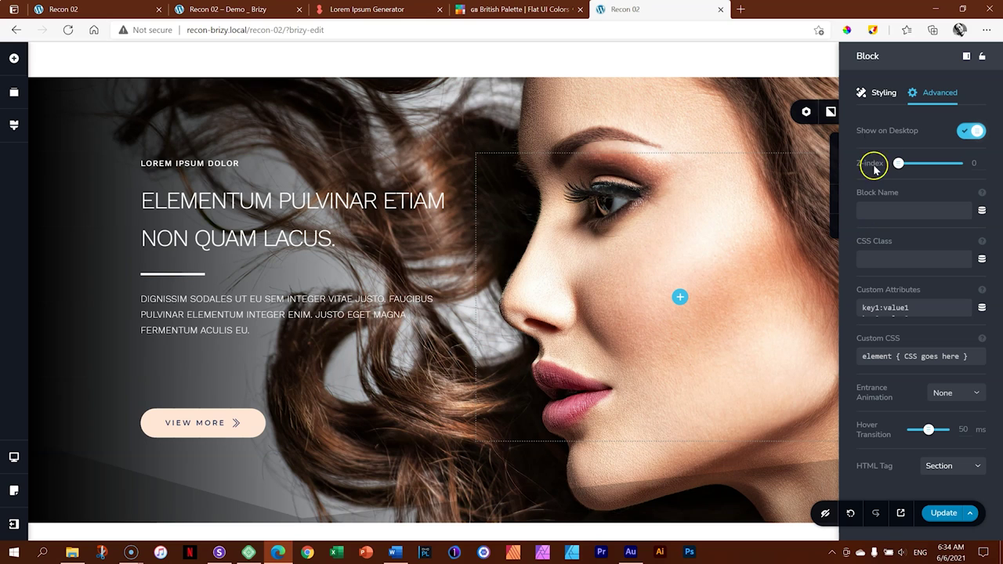
pyautogui.click(878, 94)
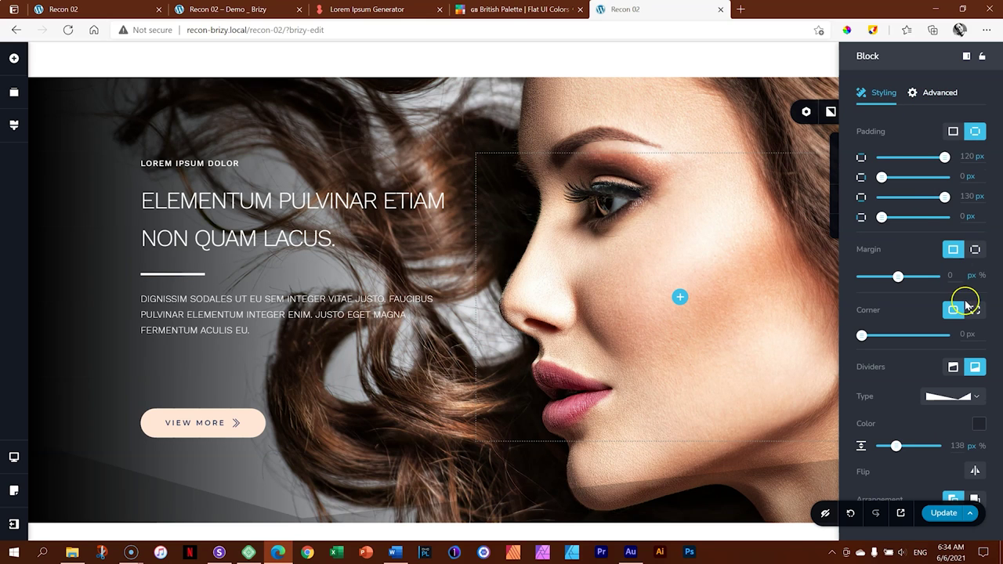
pyautogui.click(952, 367)
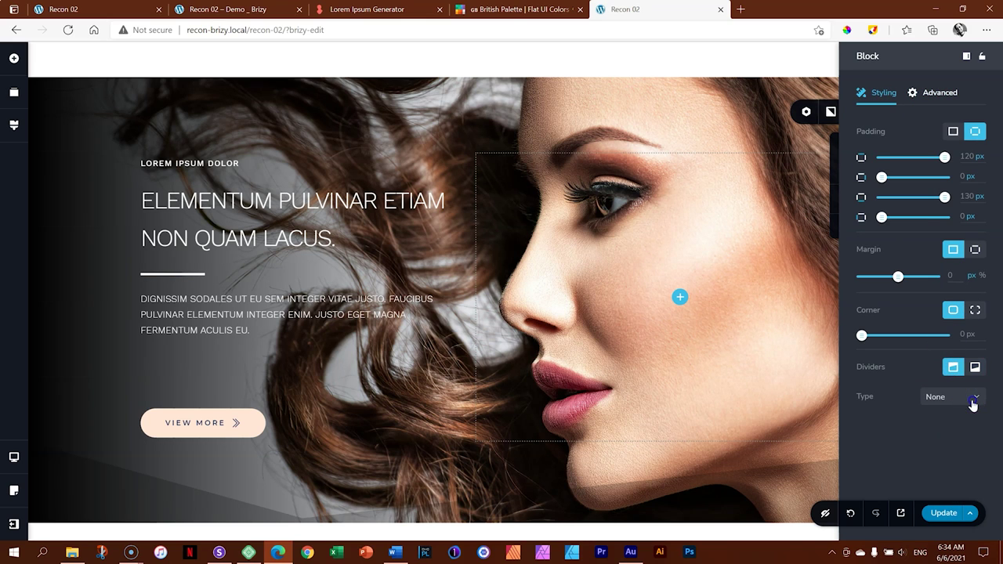
pyautogui.click(972, 399)
pyautogui.click(966, 468)
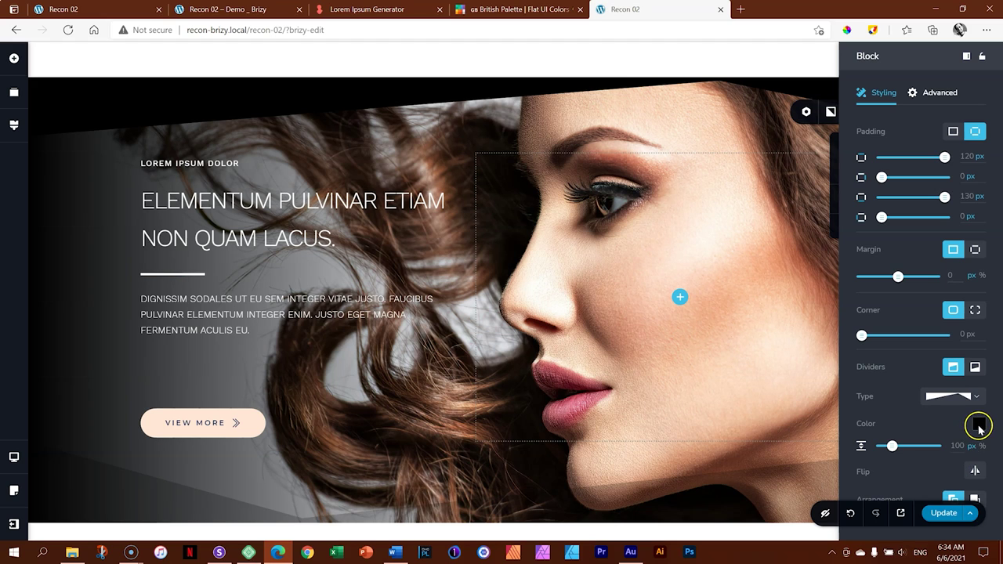
# Lower the opacity of the top divider's black #000000 colour to about half
pyautogui.click(979, 426)
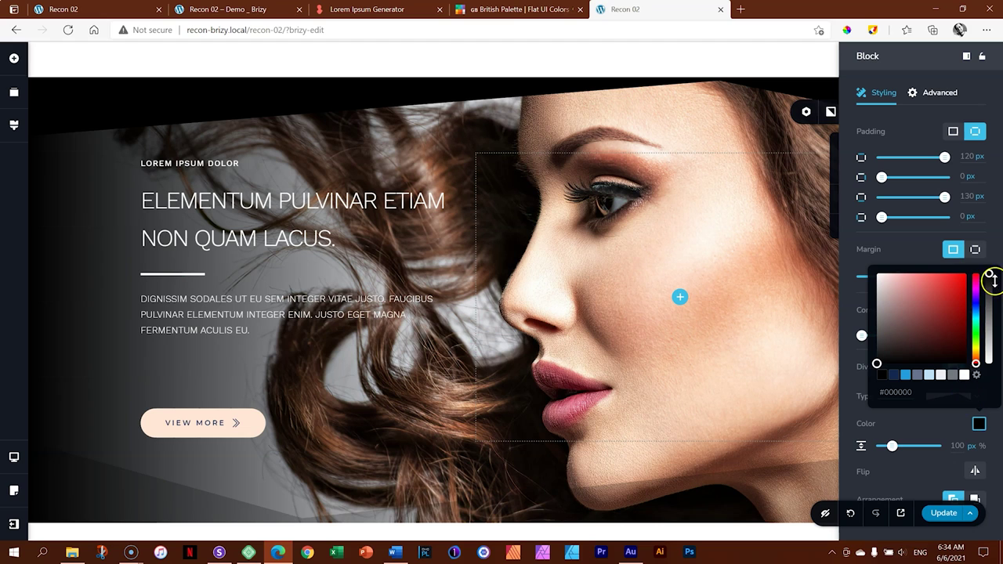
pyautogui.moveTo(988, 276); pyautogui.dragTo(988, 317)
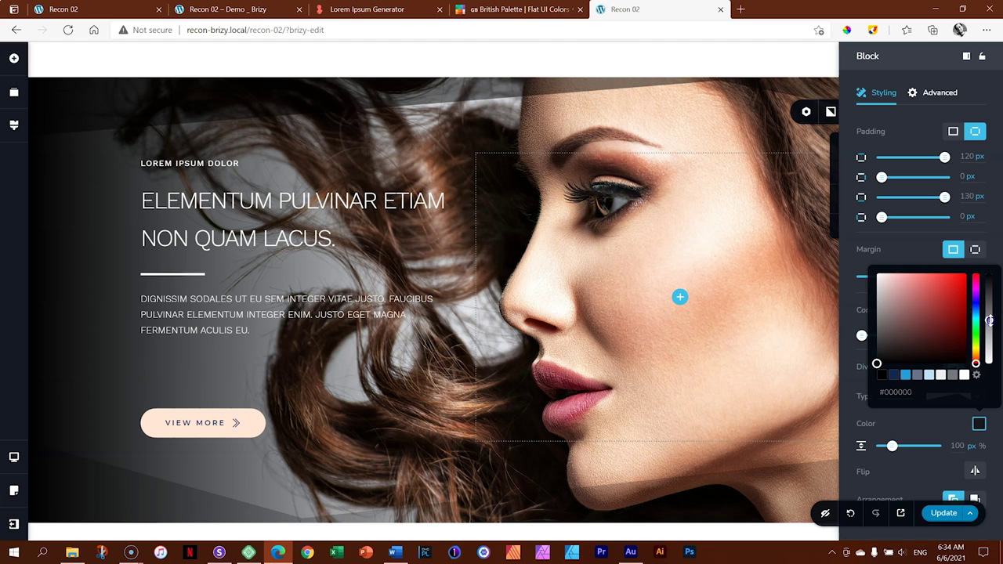
pyautogui.click(783, 316)
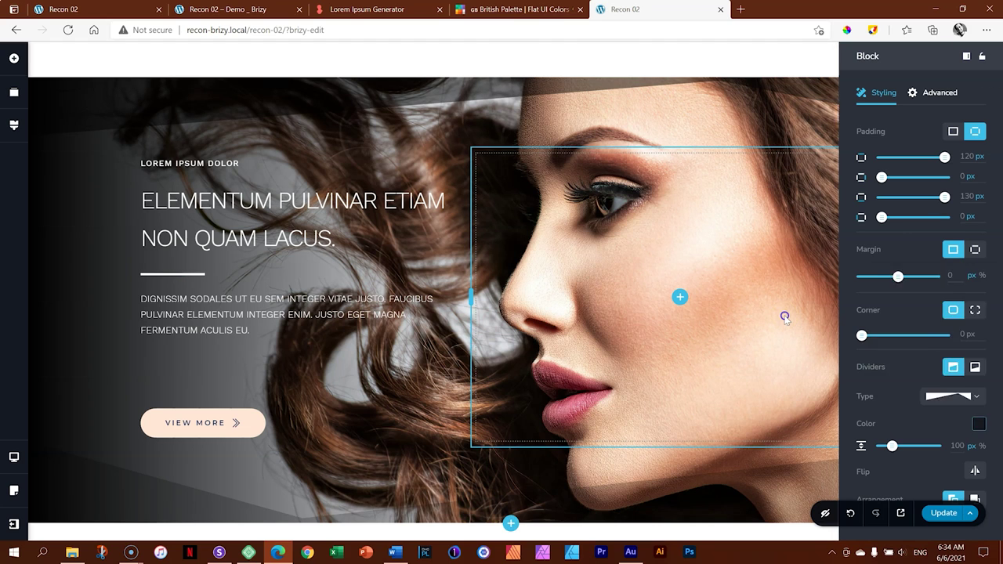
# Save the page and check the background-image block in the tablet layout
pyautogui.click(942, 513)
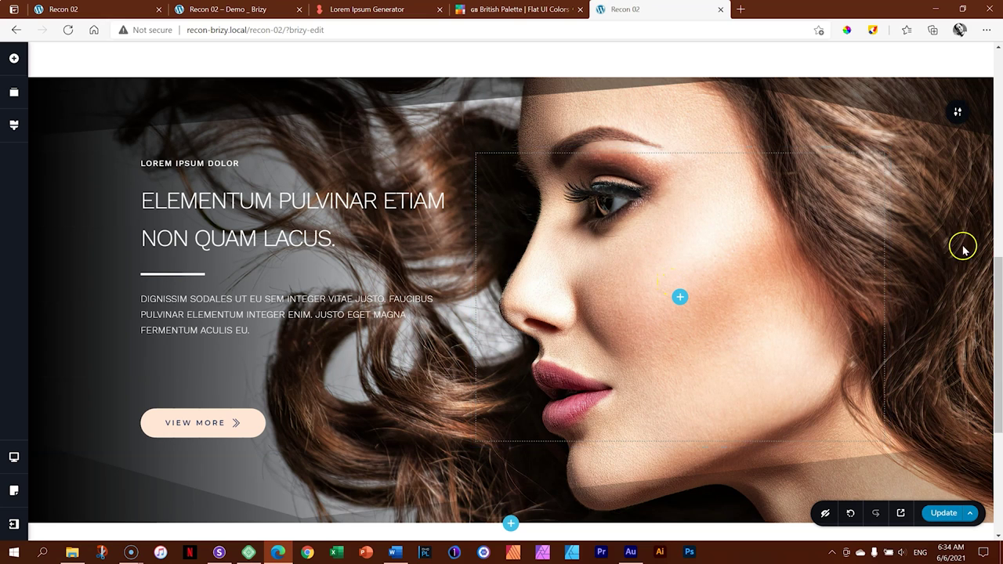
pyautogui.moveTo(998, 274); pyautogui.dragTo(998, 286)
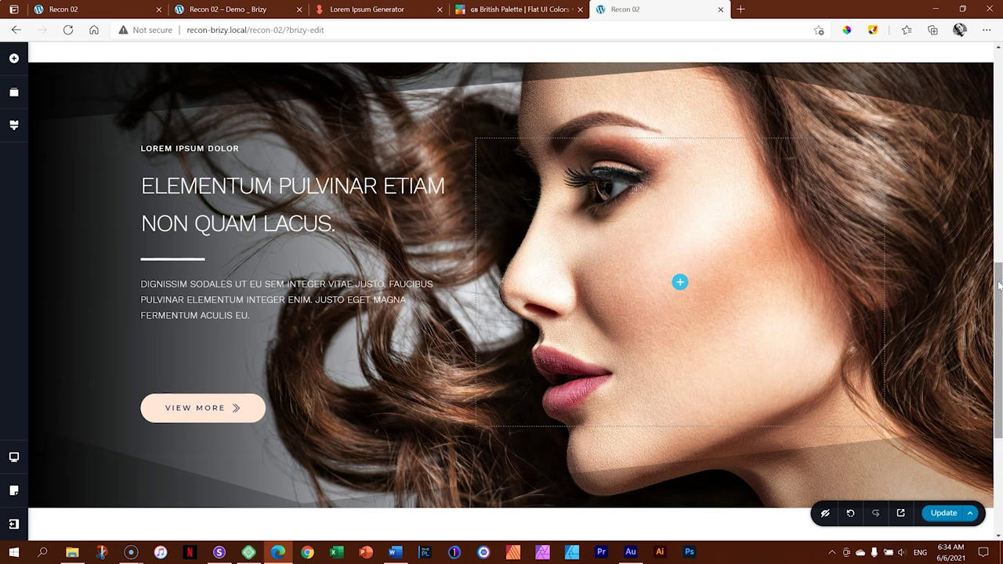
pyautogui.moveTo(13, 458)
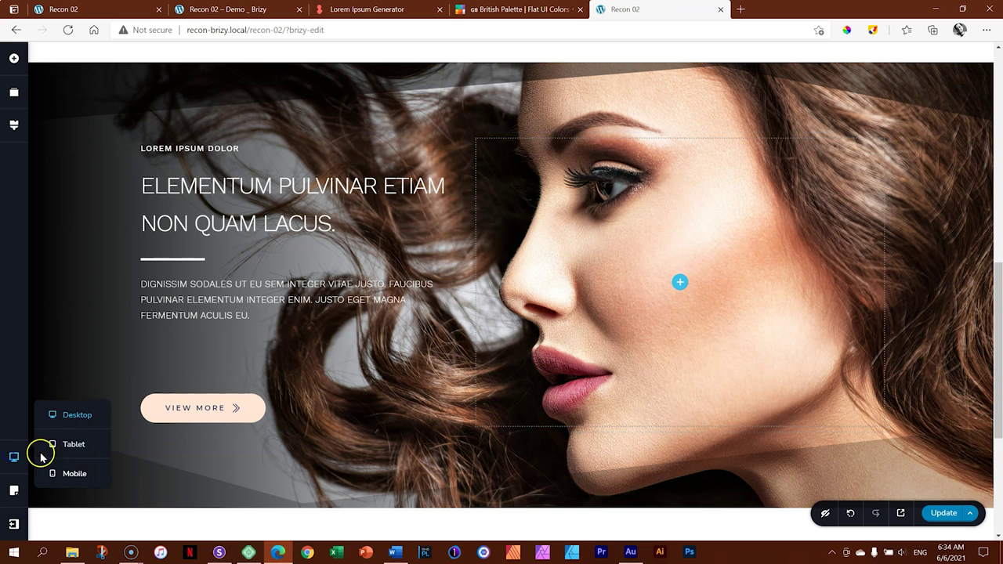
pyautogui.click(72, 444)
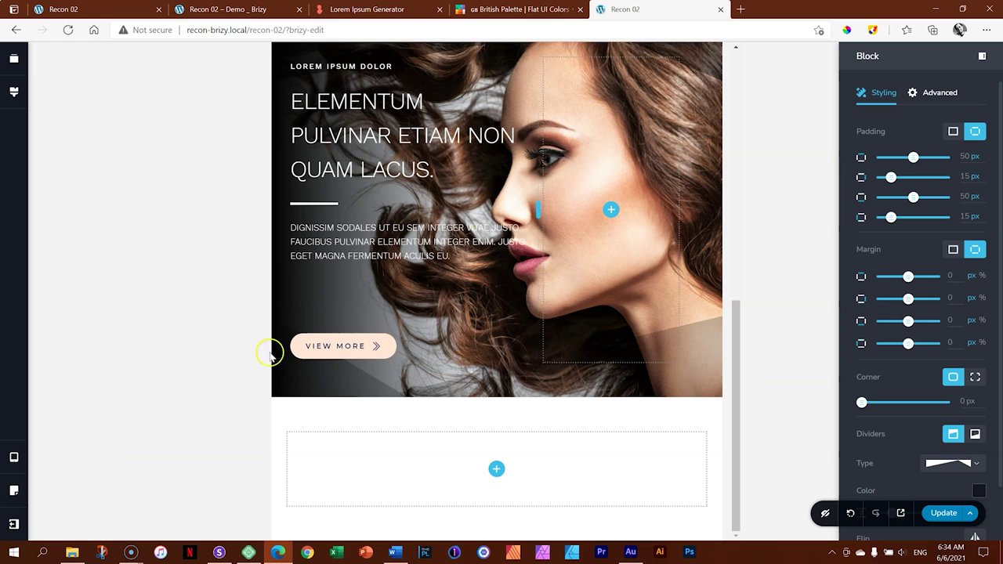
pyautogui.click(592, 133)
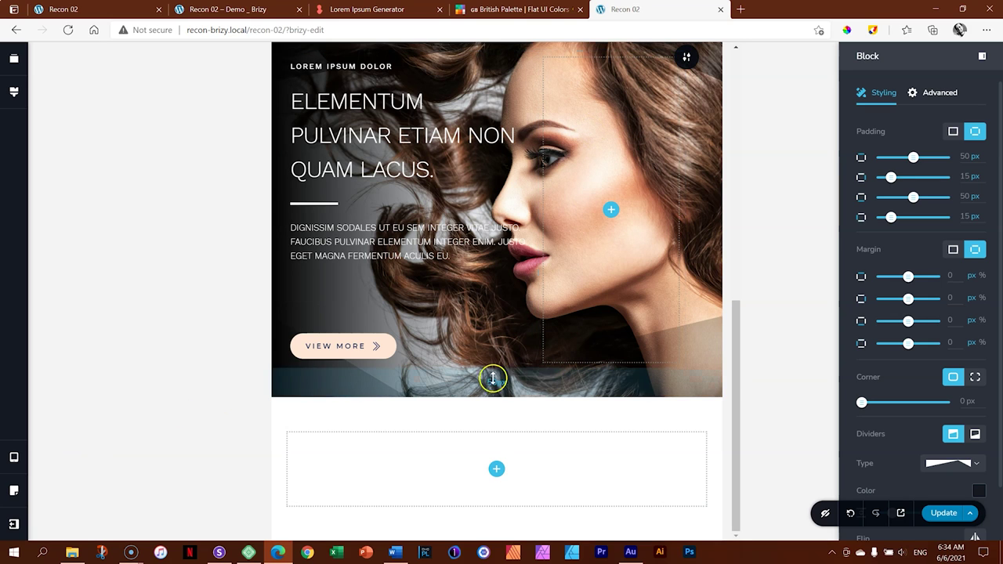
# In the mobile layout, narrow the text column to about 60% of the row and shrink the empty column to sit beside it
pyautogui.moveTo(18, 460)
pyautogui.click(70, 474)
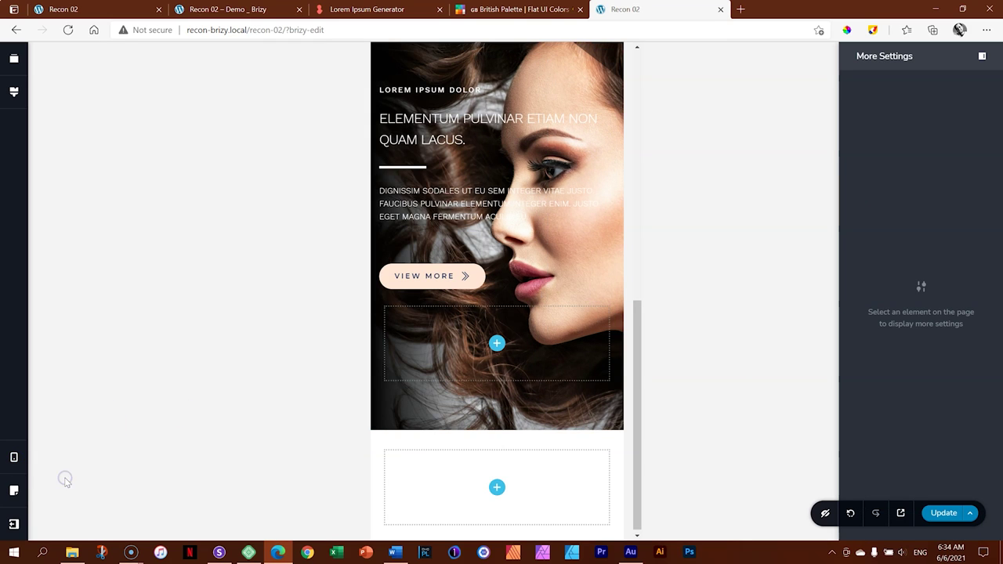
pyautogui.click(537, 358)
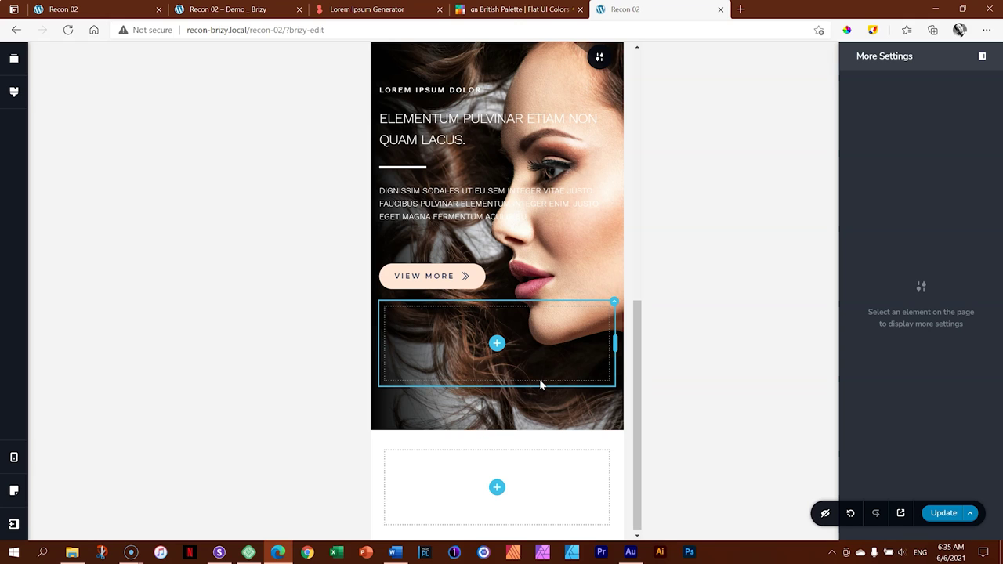
pyautogui.moveTo(519, 312); pyautogui.dragTo(579, 320)
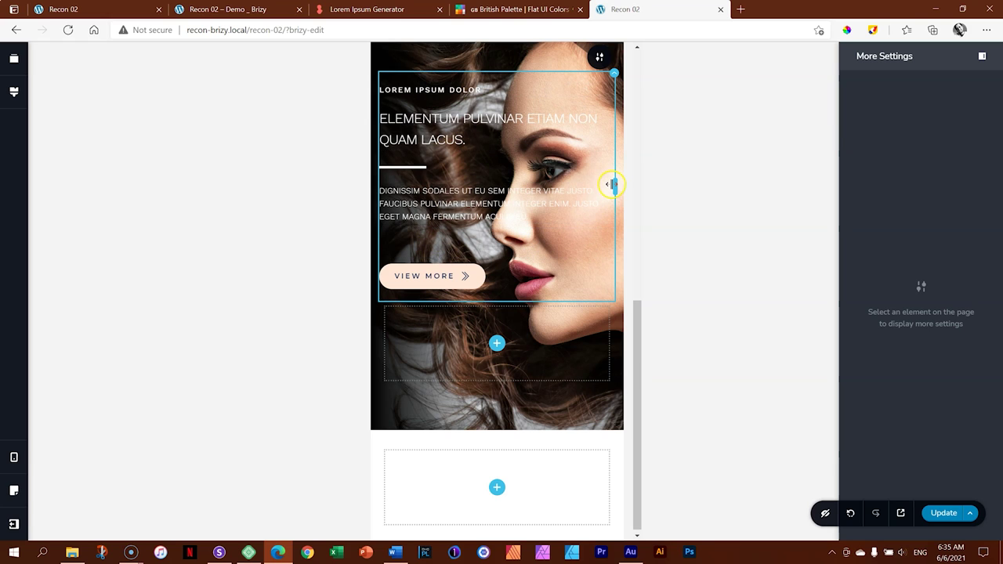
pyautogui.moveTo(612, 185); pyautogui.dragTo(506, 188)
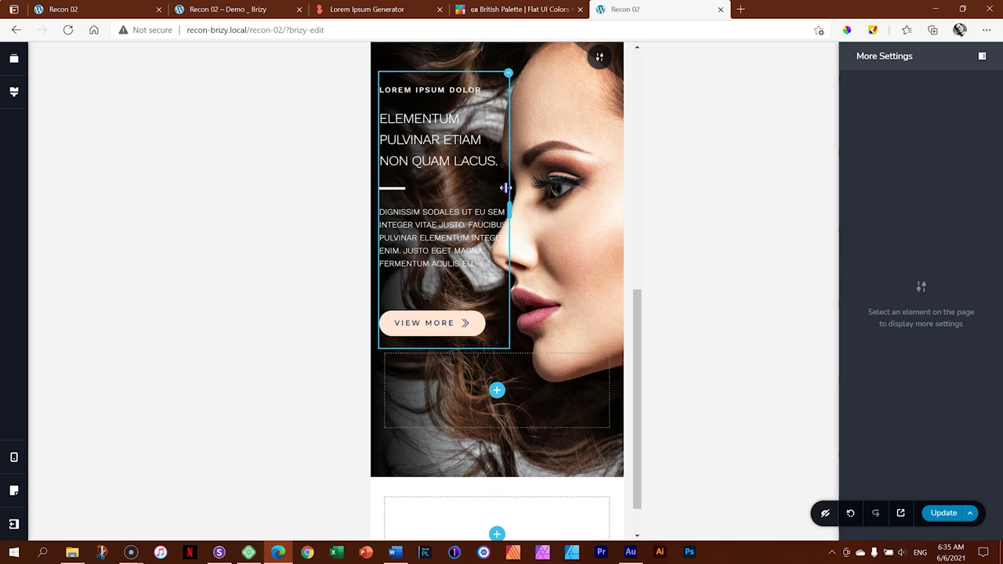
pyautogui.moveTo(613, 390); pyautogui.dragTo(466, 386)
pyautogui.click(500, 136)
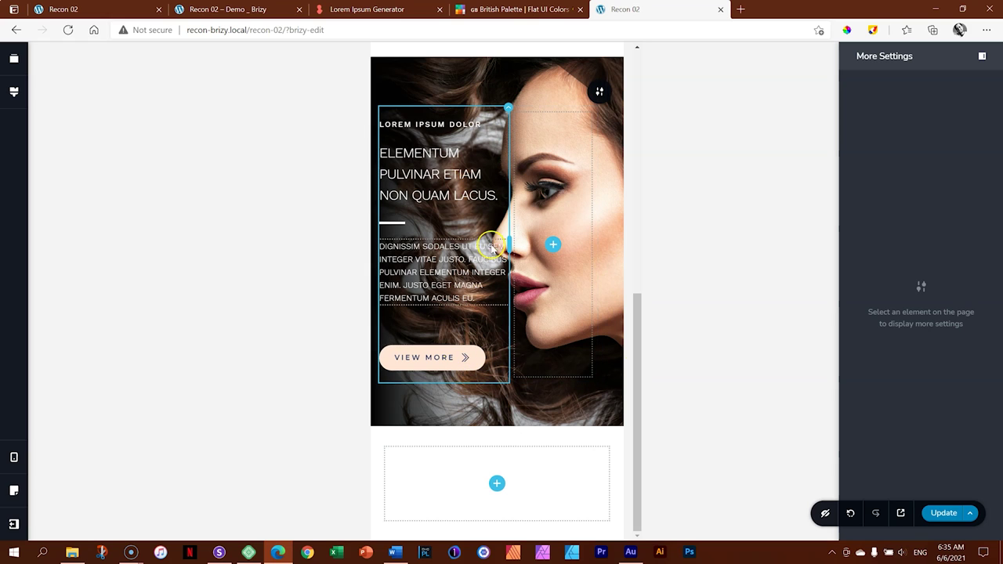
pyautogui.moveTo(508, 242); pyautogui.dragTo(518, 242)
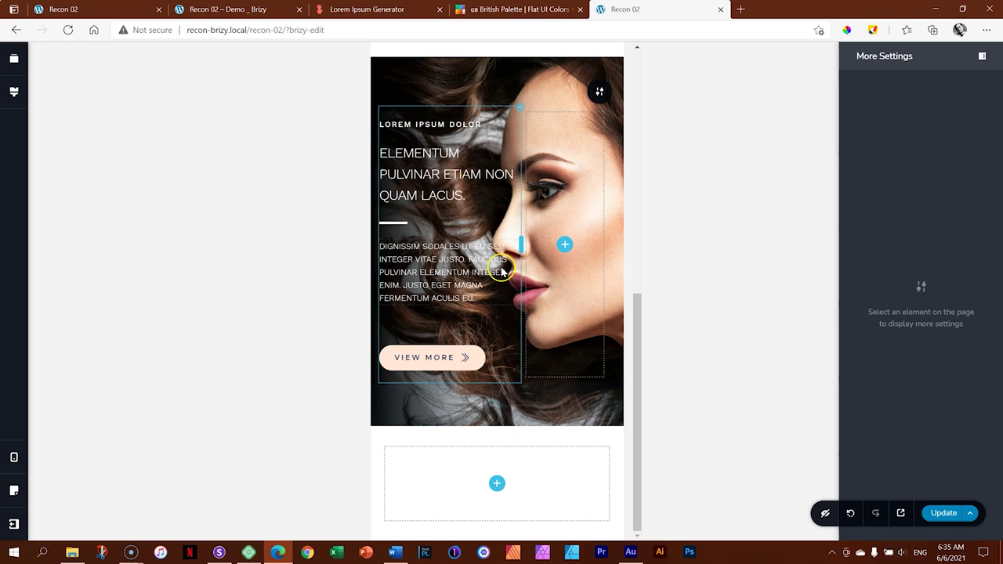
# Move the end stop of the block's mobile overlay gradient slightly past the middle of the gradient
pyautogui.click(599, 90)
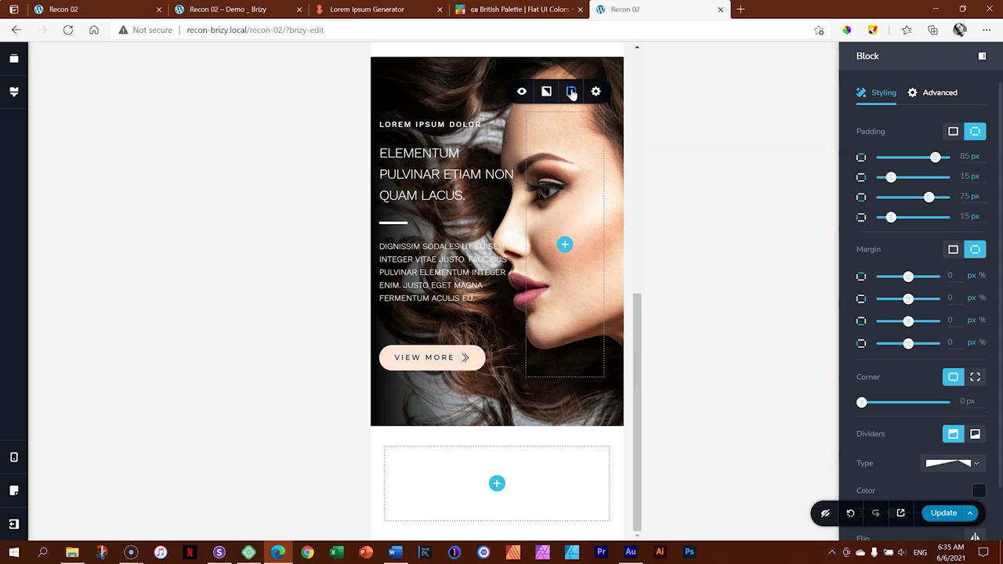
pyautogui.click(571, 92)
pyautogui.click(558, 146)
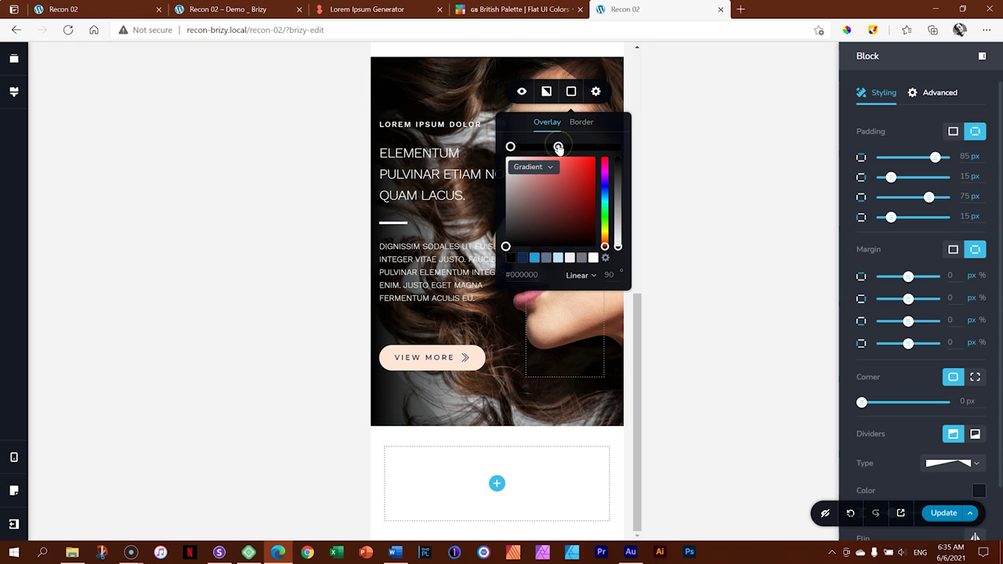
pyautogui.moveTo(558, 146); pyautogui.dragTo(578, 146)
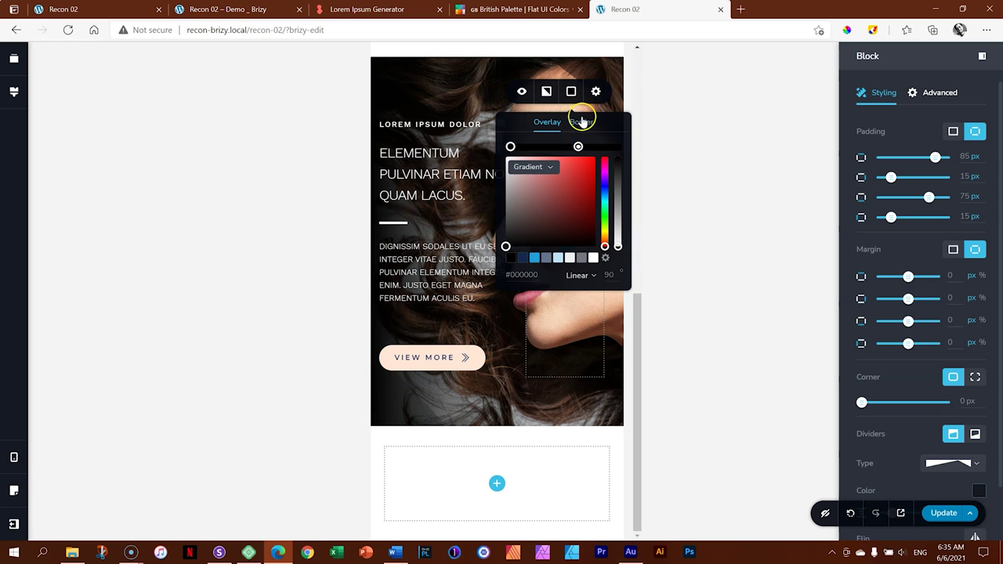
# Check the tablet layout, return to the desktop layout and save the page
pyautogui.click(15, 455)
pyautogui.click(59, 445)
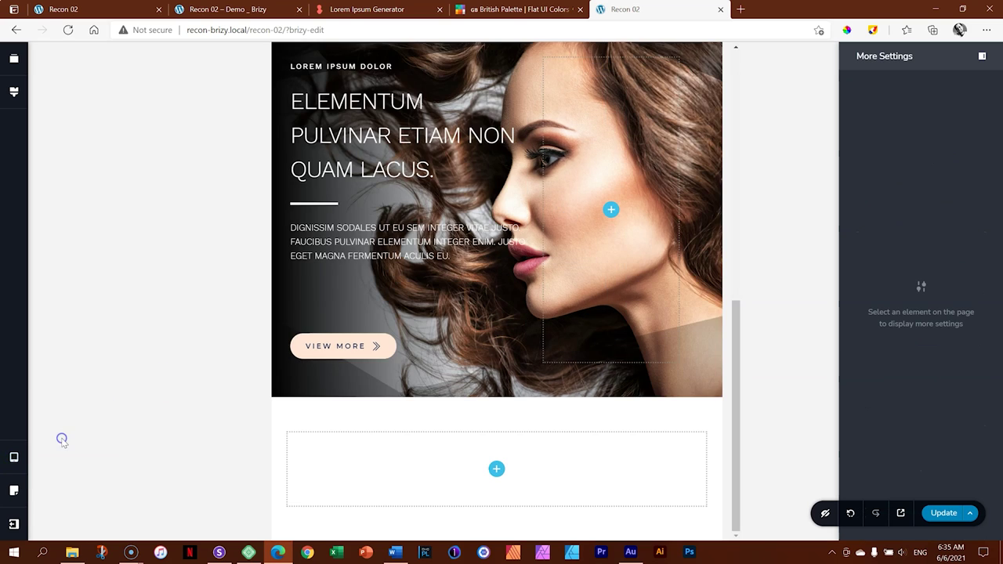
pyautogui.click(13, 456)
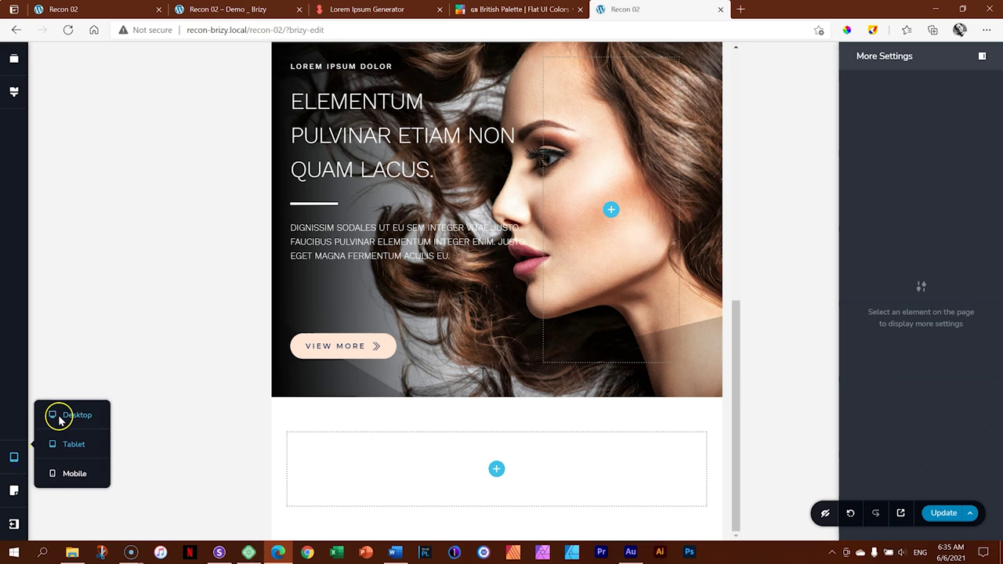
pyautogui.click(63, 414)
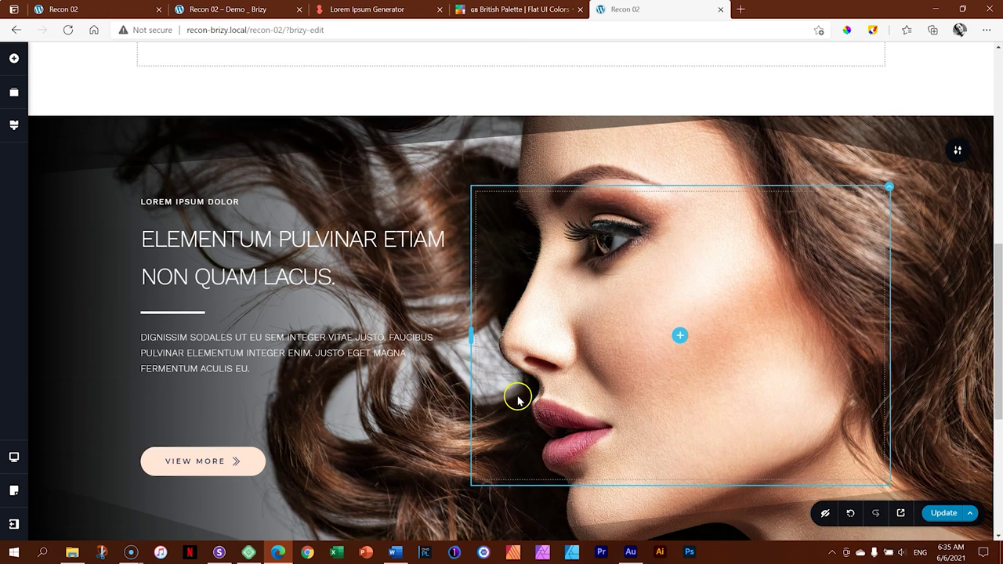
pyautogui.scroll(-3, 517, 403)
pyautogui.click(940, 513)
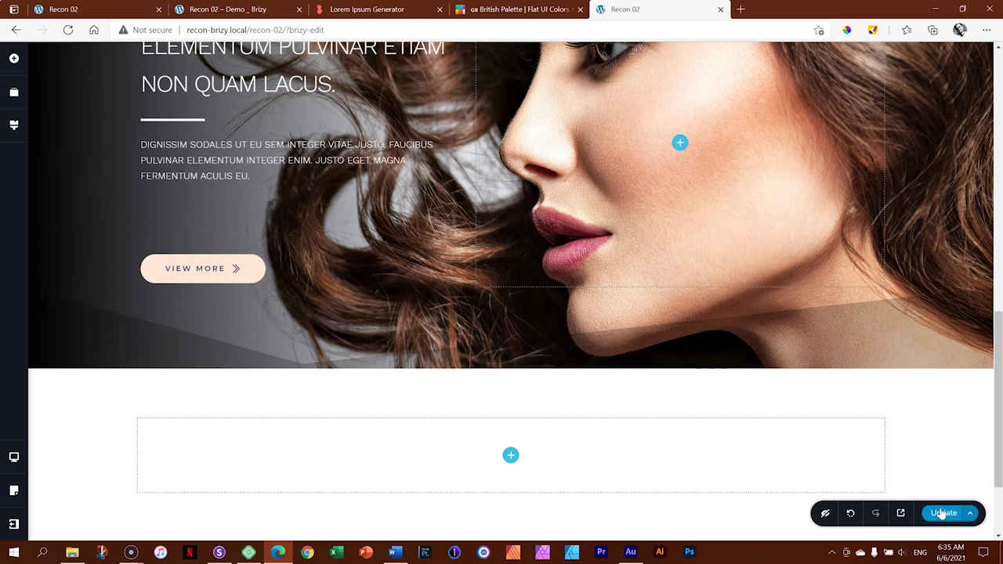
# Switch to Sizzy, reload the device previews and examine both hero blocks on the focused MacBook Air
pyautogui.click(219, 550)
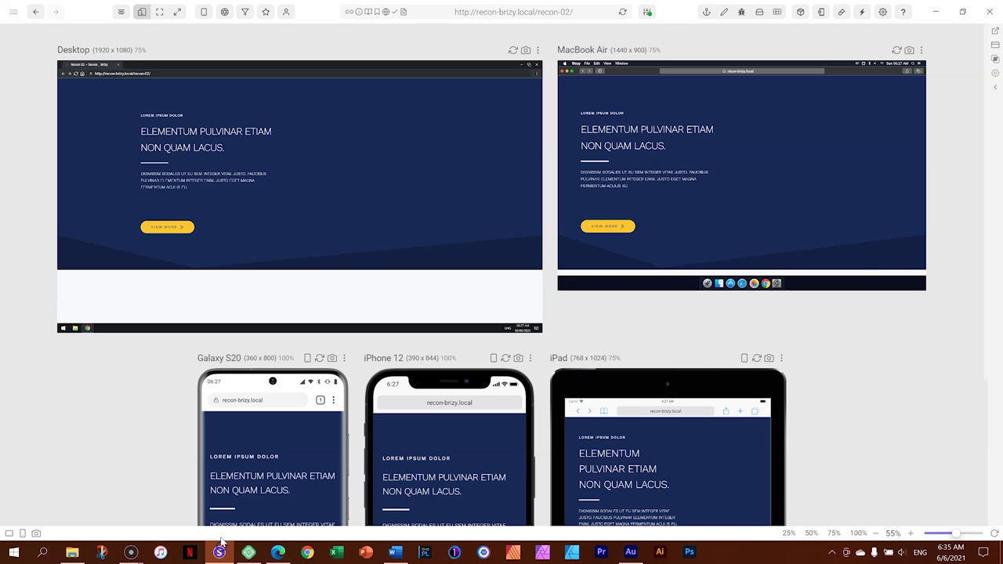
pyautogui.click(622, 11)
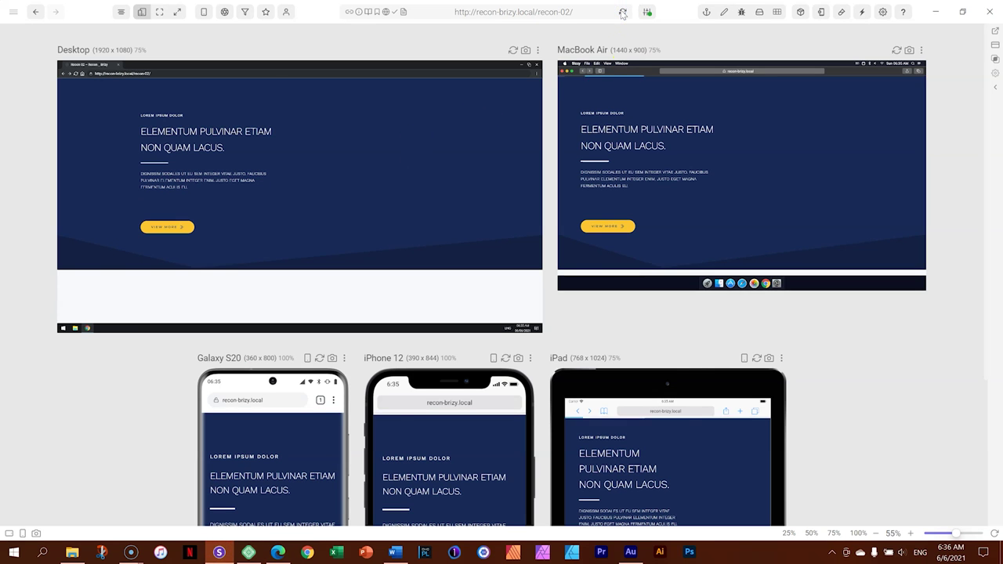
pyautogui.click(622, 12)
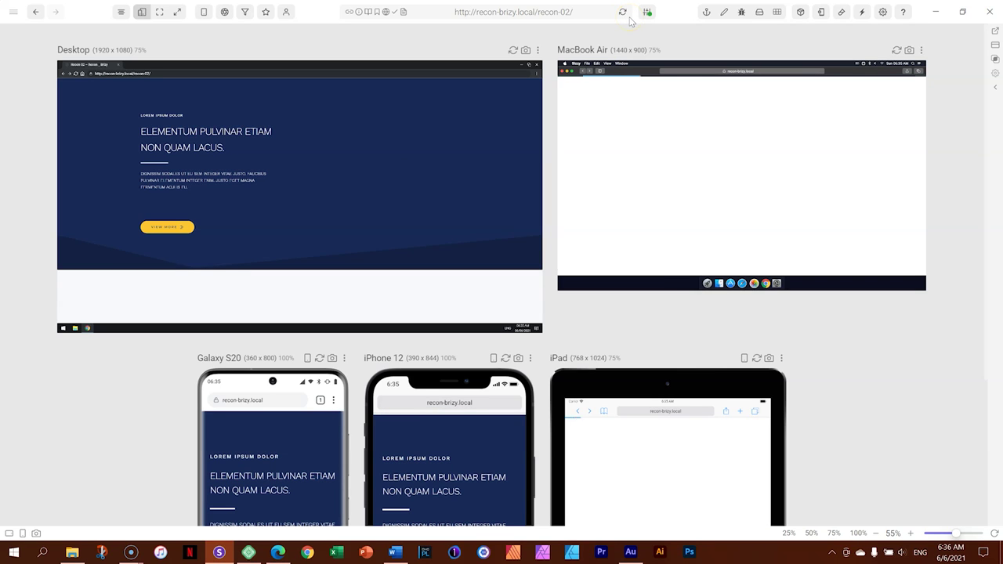
pyautogui.click(921, 50)
pyautogui.click(895, 71)
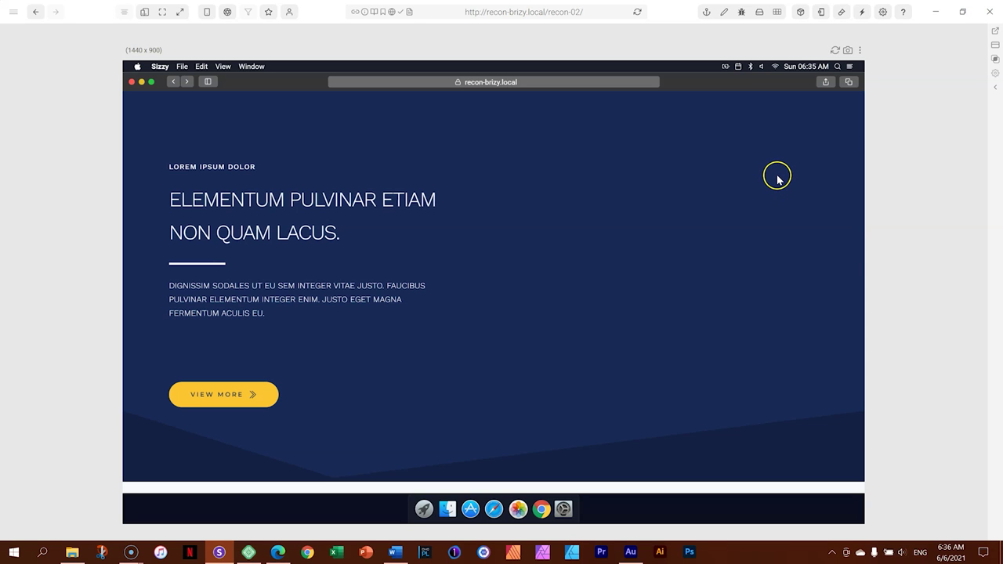
pyautogui.scroll(-1, 775, 178)
pyautogui.scroll(-2, 778, 172)
pyautogui.scroll(-3, 778, 172)
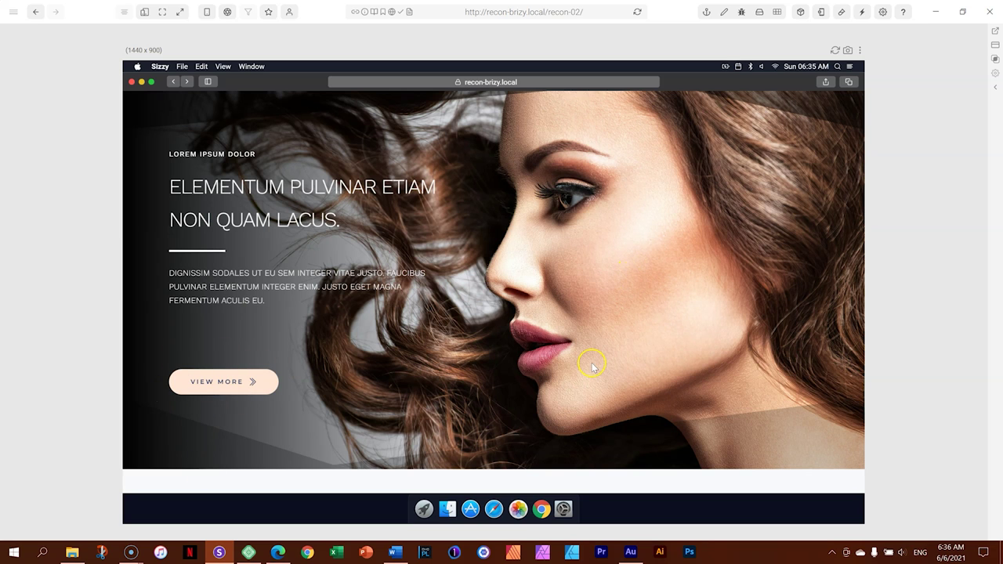
pyautogui.scroll(-2, 596, 354)
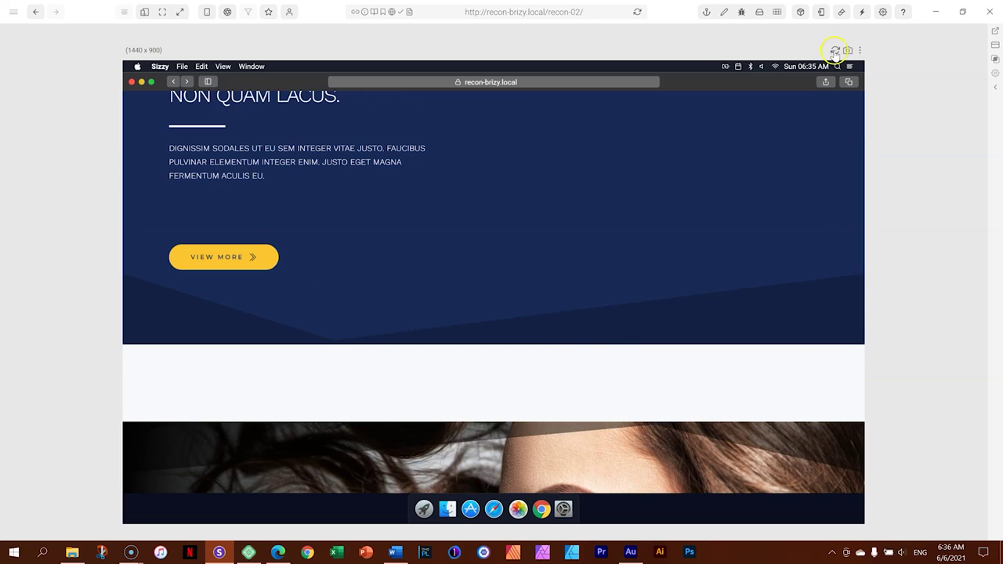
# Focus the iPhone 12 preview and examine how the background-image block's text sits against the face
pyautogui.click(144, 11)
pyautogui.scroll(-3, 880, 321)
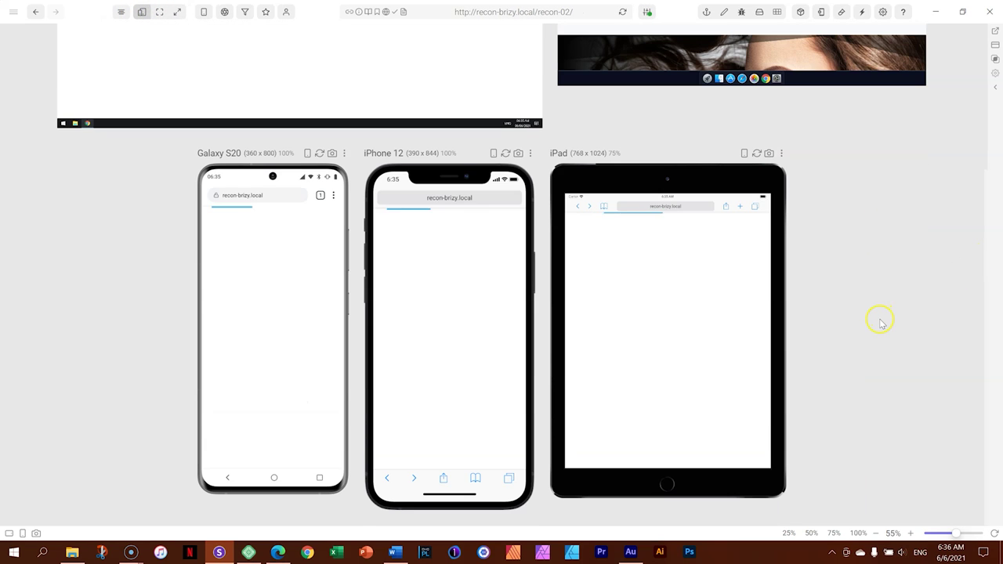
pyautogui.click(531, 153)
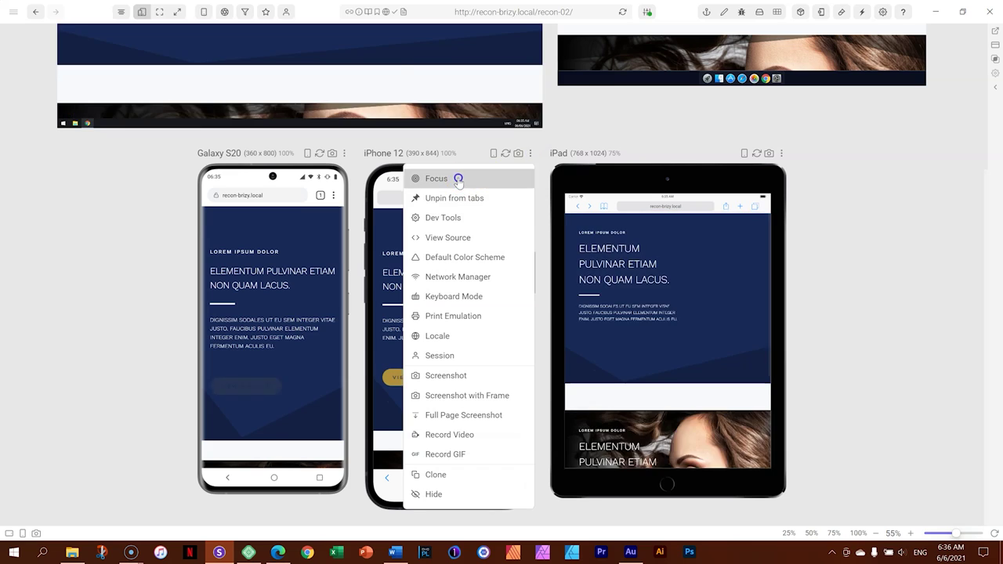
pyautogui.click(459, 177)
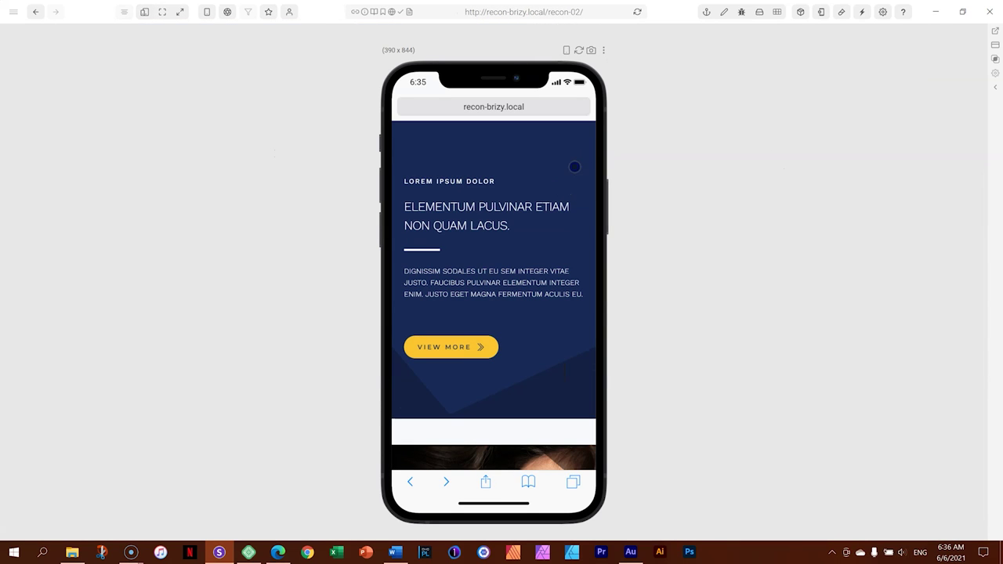
pyautogui.moveTo(557, 321); pyautogui.dragTo(555, 177)
pyautogui.moveTo(551, 340); pyautogui.dragTo(548, 162)
pyautogui.moveTo(546, 395); pyautogui.dragTo(546, 306)
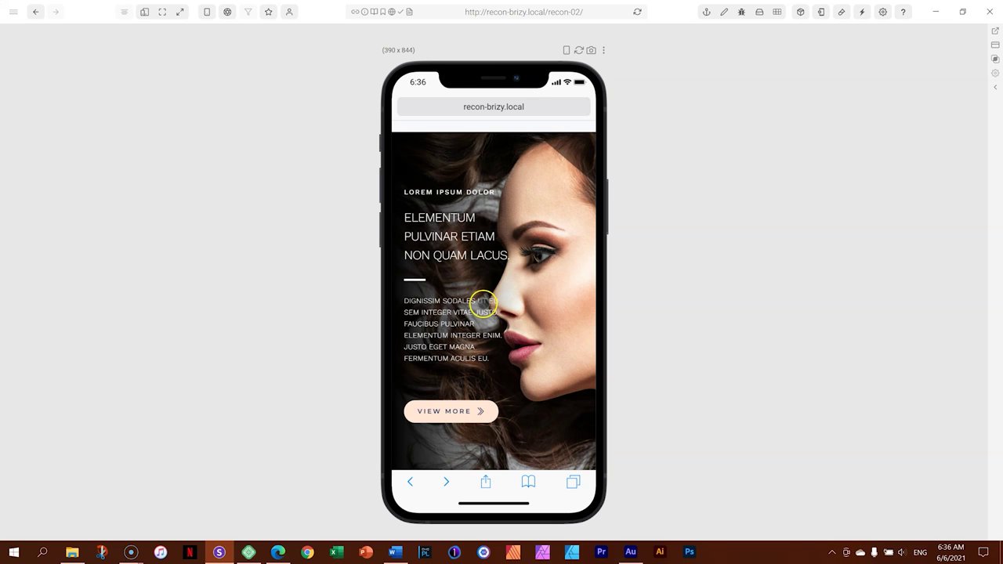
pyautogui.moveTo(538, 313)
pyautogui.mouseDown()
pyautogui.moveTo(512, 271)
pyautogui.moveTo(528, 327)
pyautogui.moveTo(546, 299)
pyautogui.mouseUp()
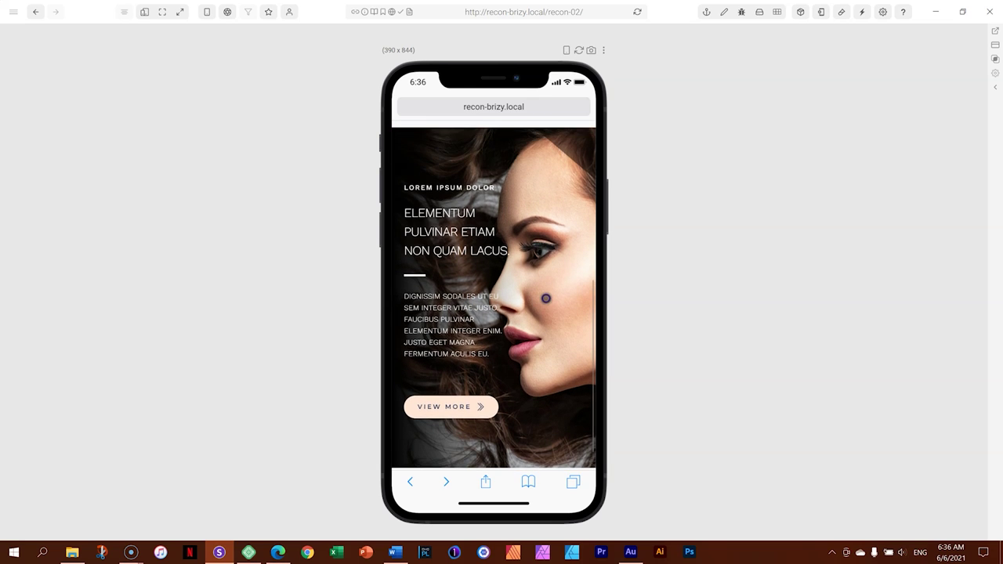
pyautogui.moveTo(441, 290); pyautogui.dragTo(518, 292)
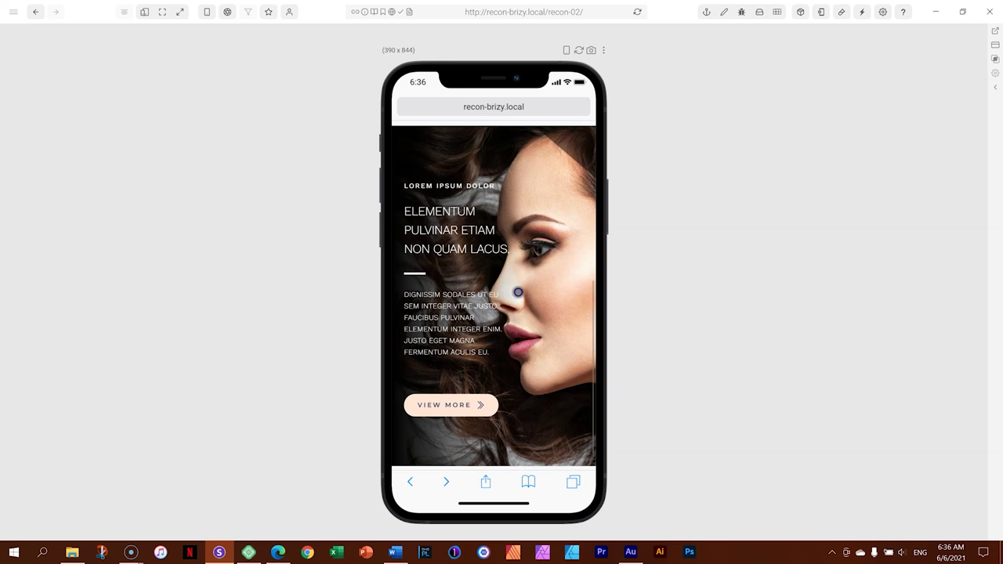
# Switch back to the Brizy editor and inspect the link options for the blue block's text column and heading
pyautogui.click(147, 13)
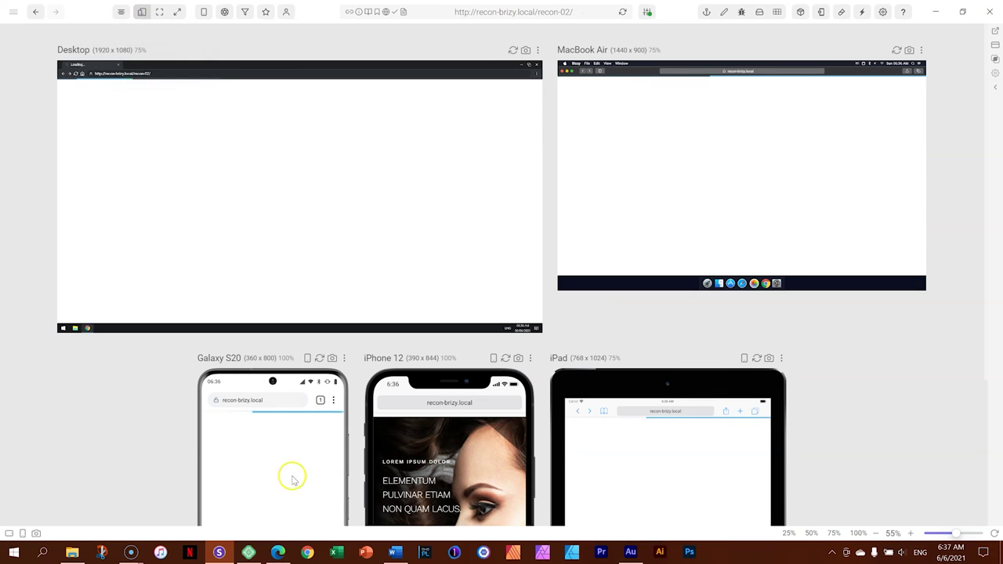
pyautogui.click(278, 553)
pyautogui.scroll(5, 343, 385)
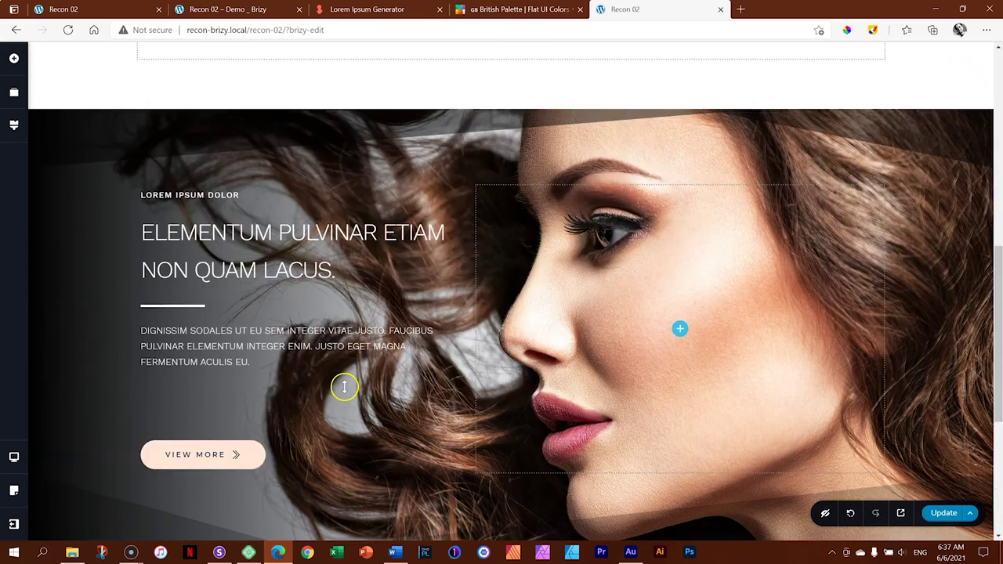
pyautogui.scroll(2, 344, 386)
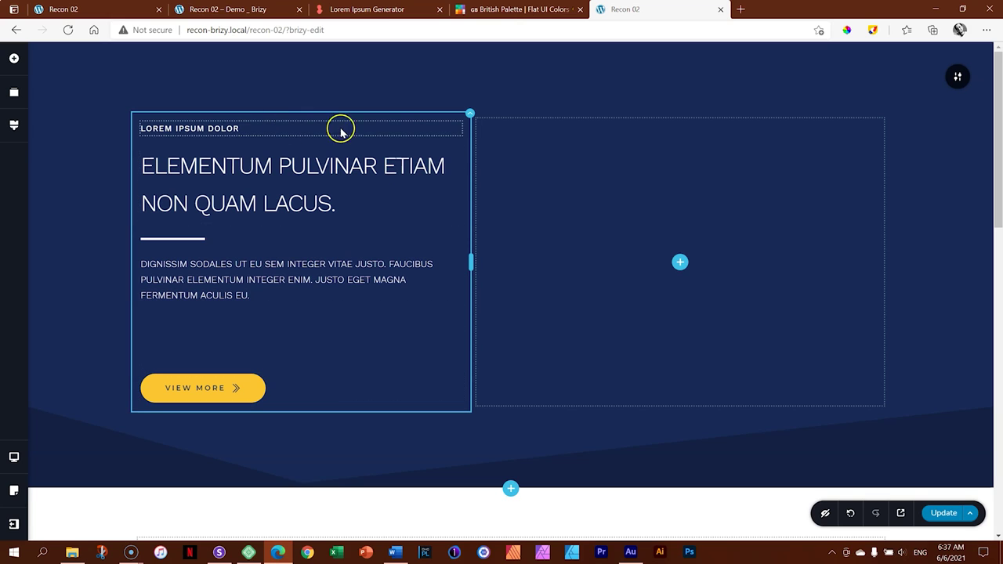
pyautogui.click(470, 115)
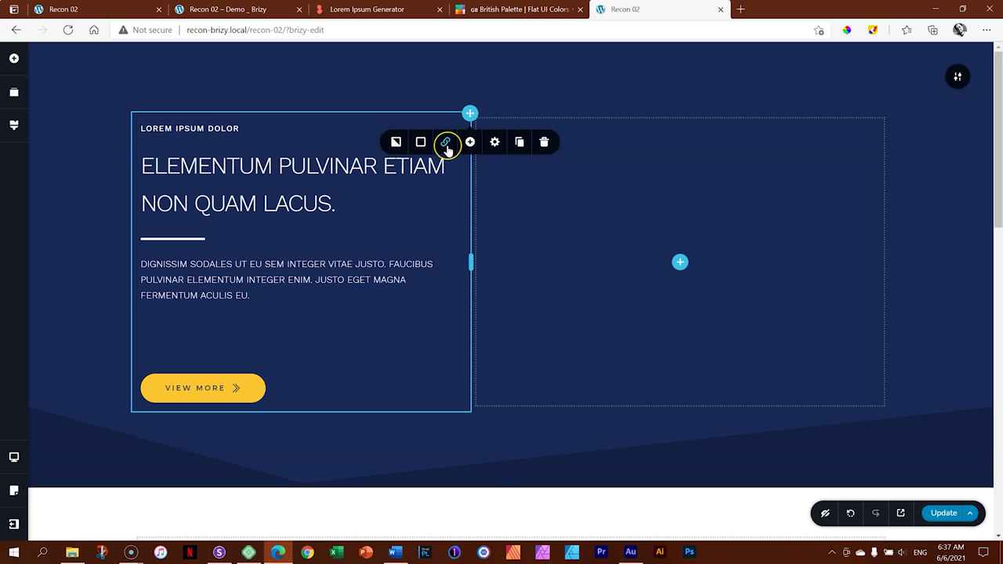
pyautogui.doubleClick(285, 166)
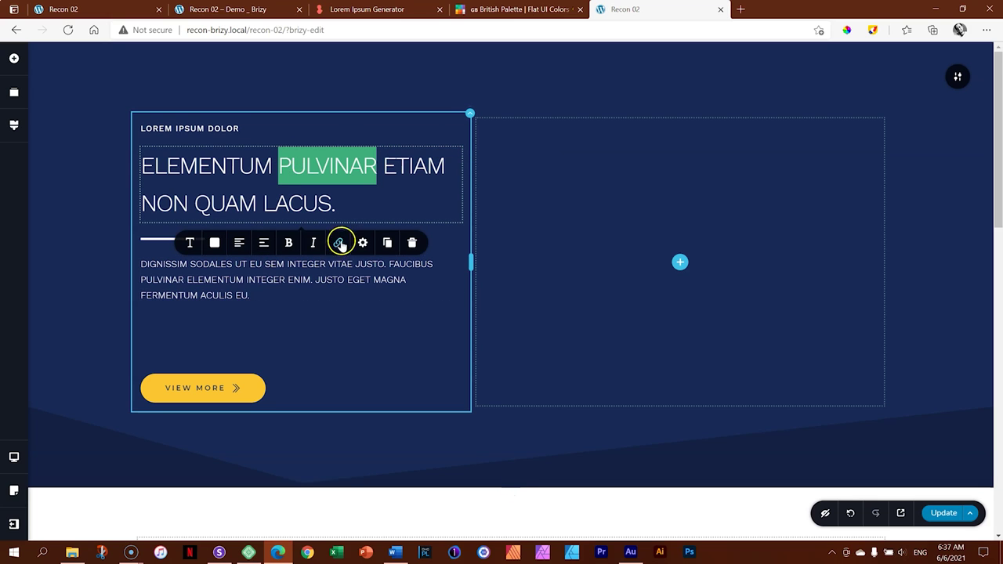